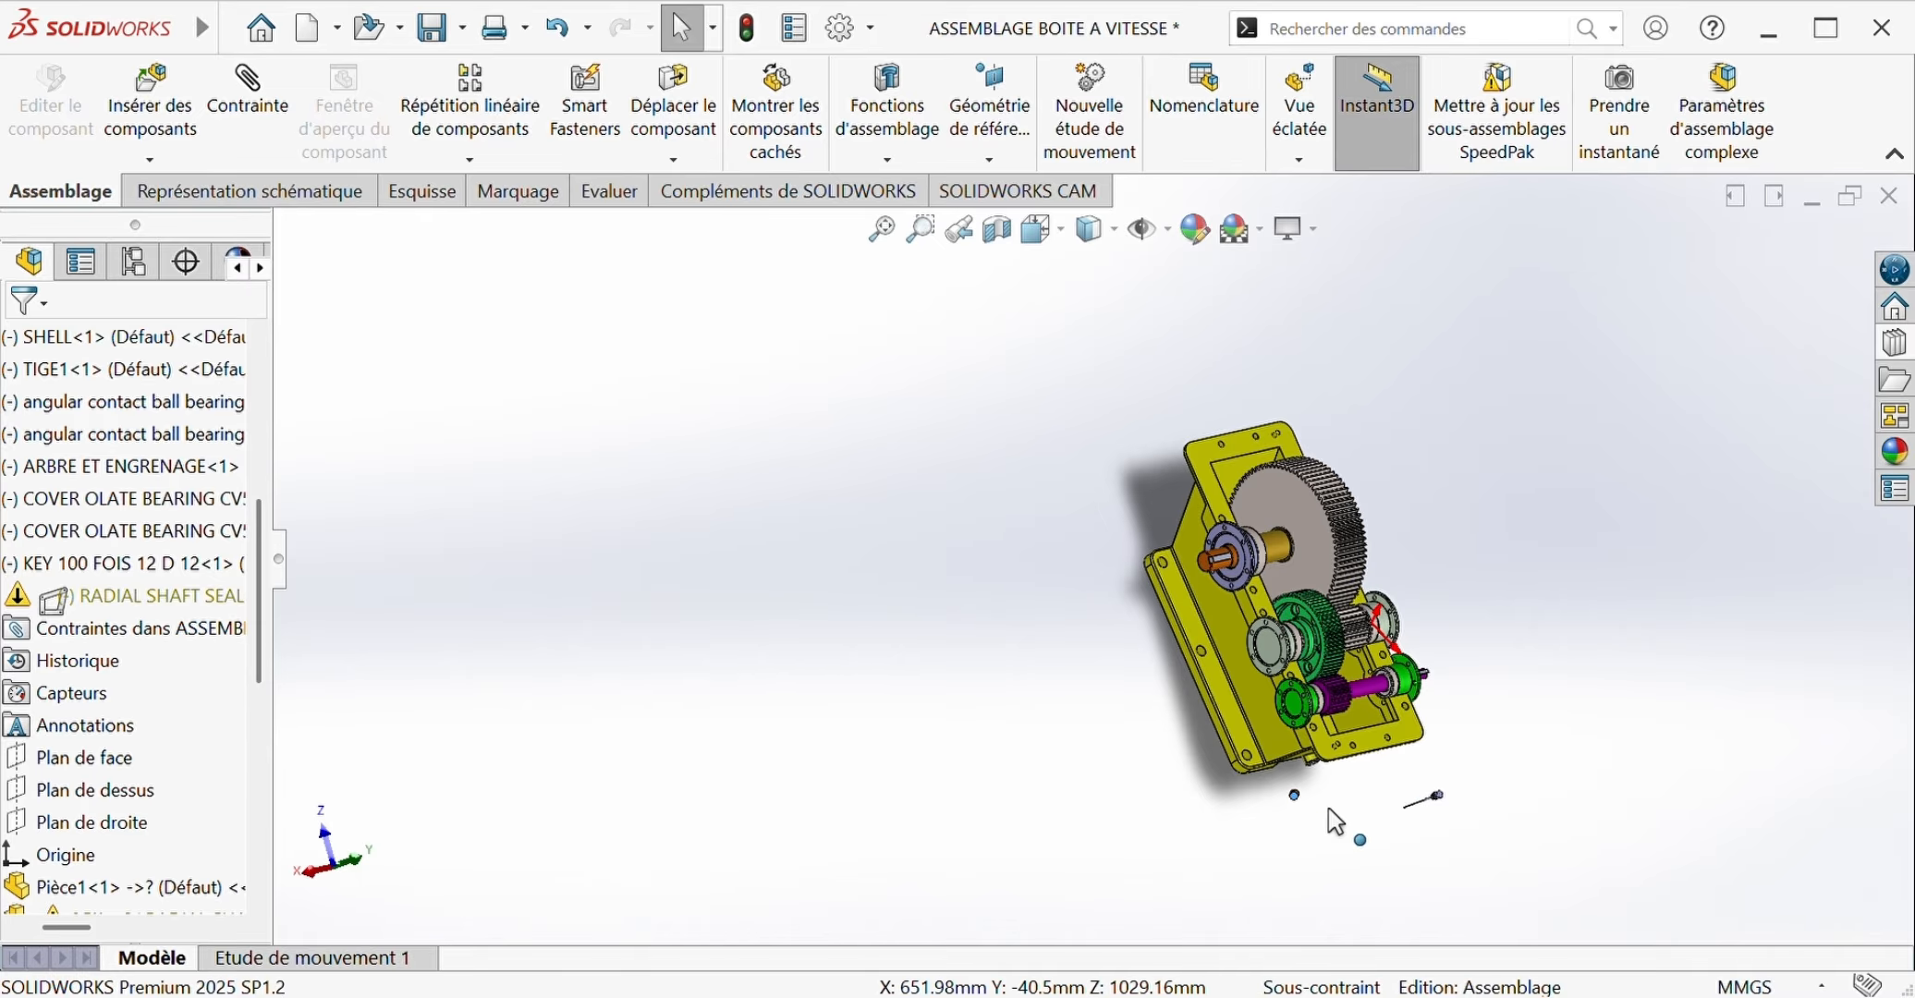
Step: Move the oil removal nut and the oil probe out of the gear area into free space beside the shell's drain end
scroll(1348, 809, "down", 5)
middle_click_drag(1351, 793, 1340, 571)
scroll(1343, 570, "down", 3)
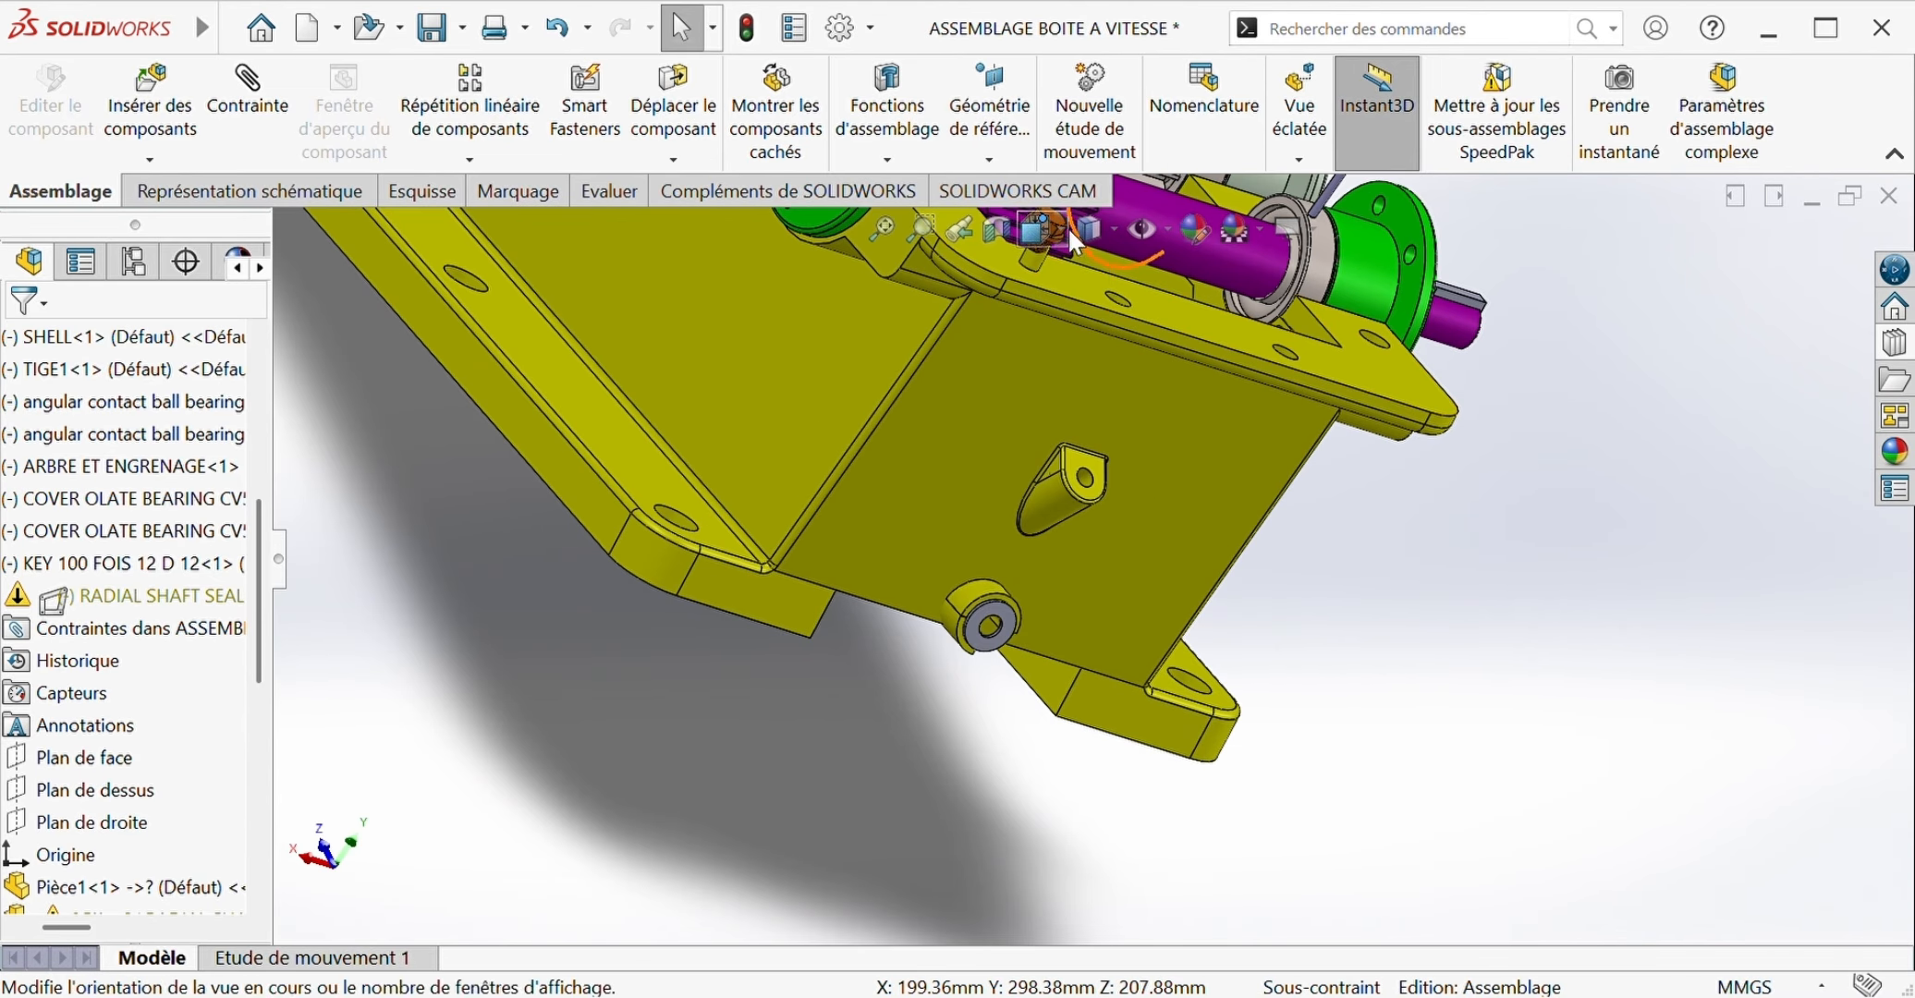
scroll(1080, 324, "up", 3)
left_click_drag(1056, 356, 1159, 310)
scroll(1250, 563, "down", 2)
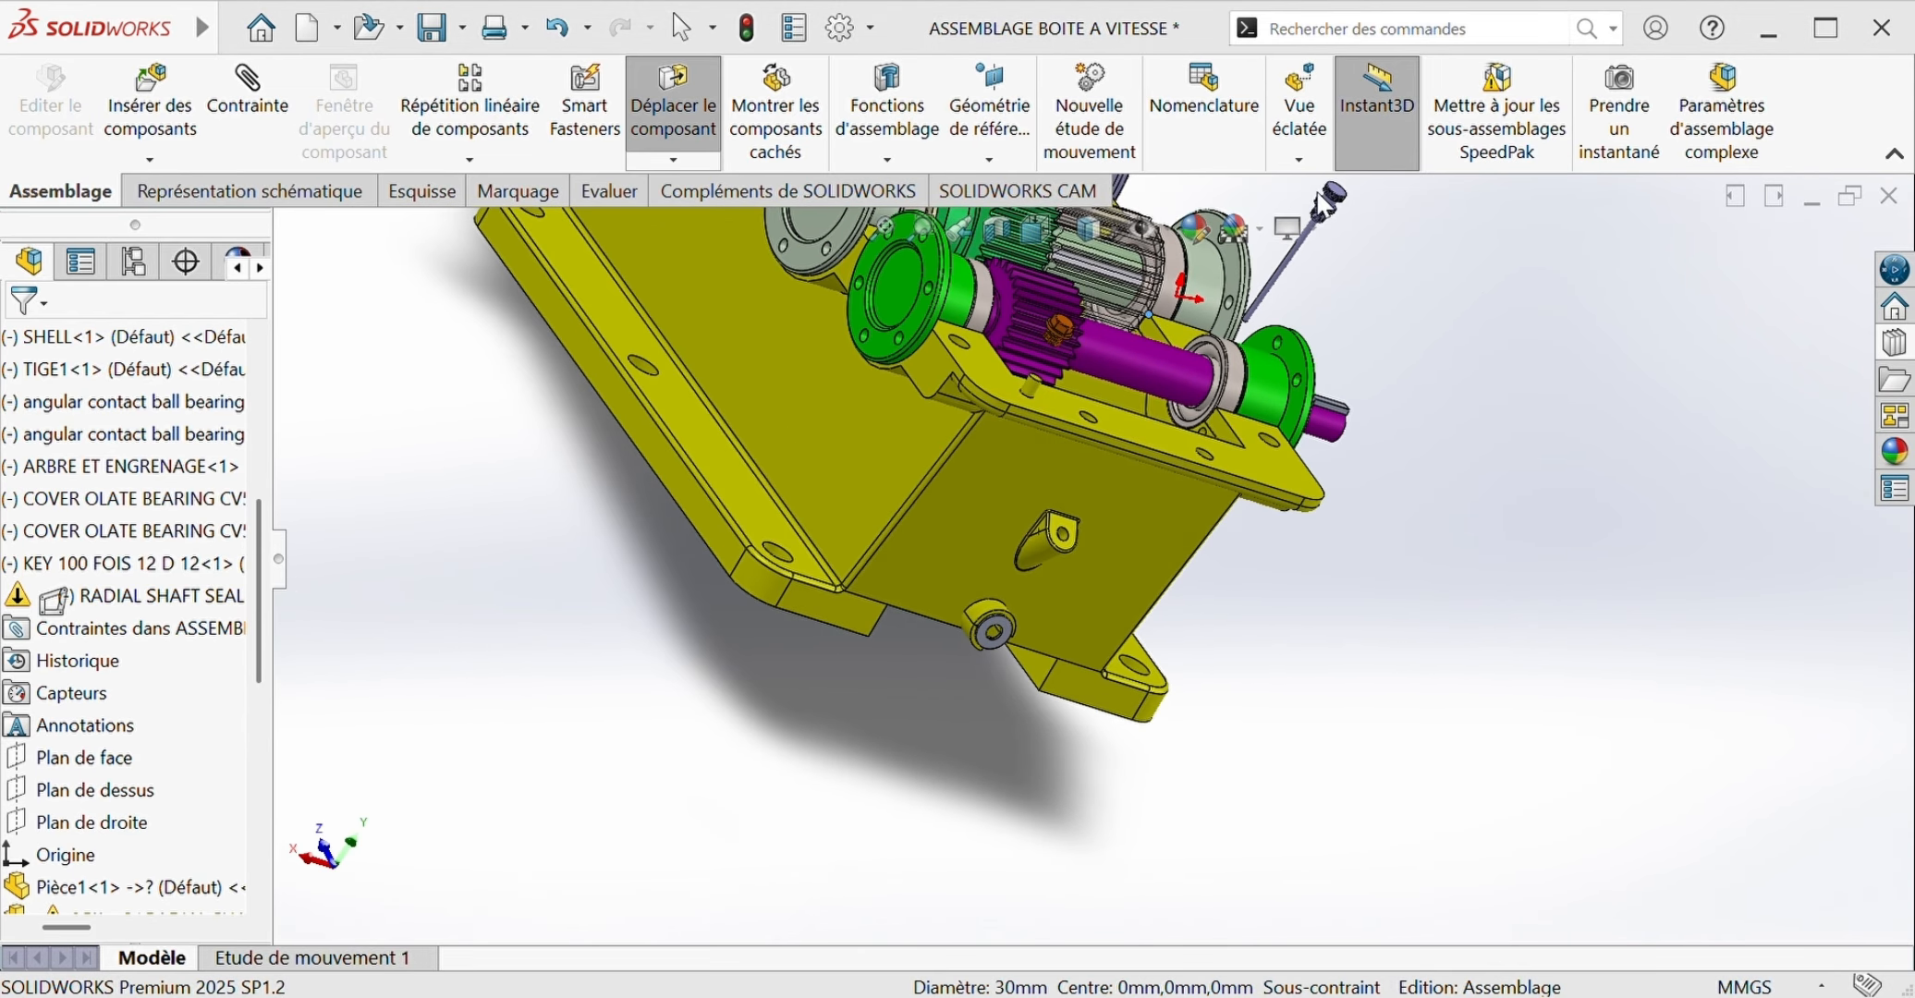
left_click(1426, 274)
left_click(1062, 323)
left_click(504, 106)
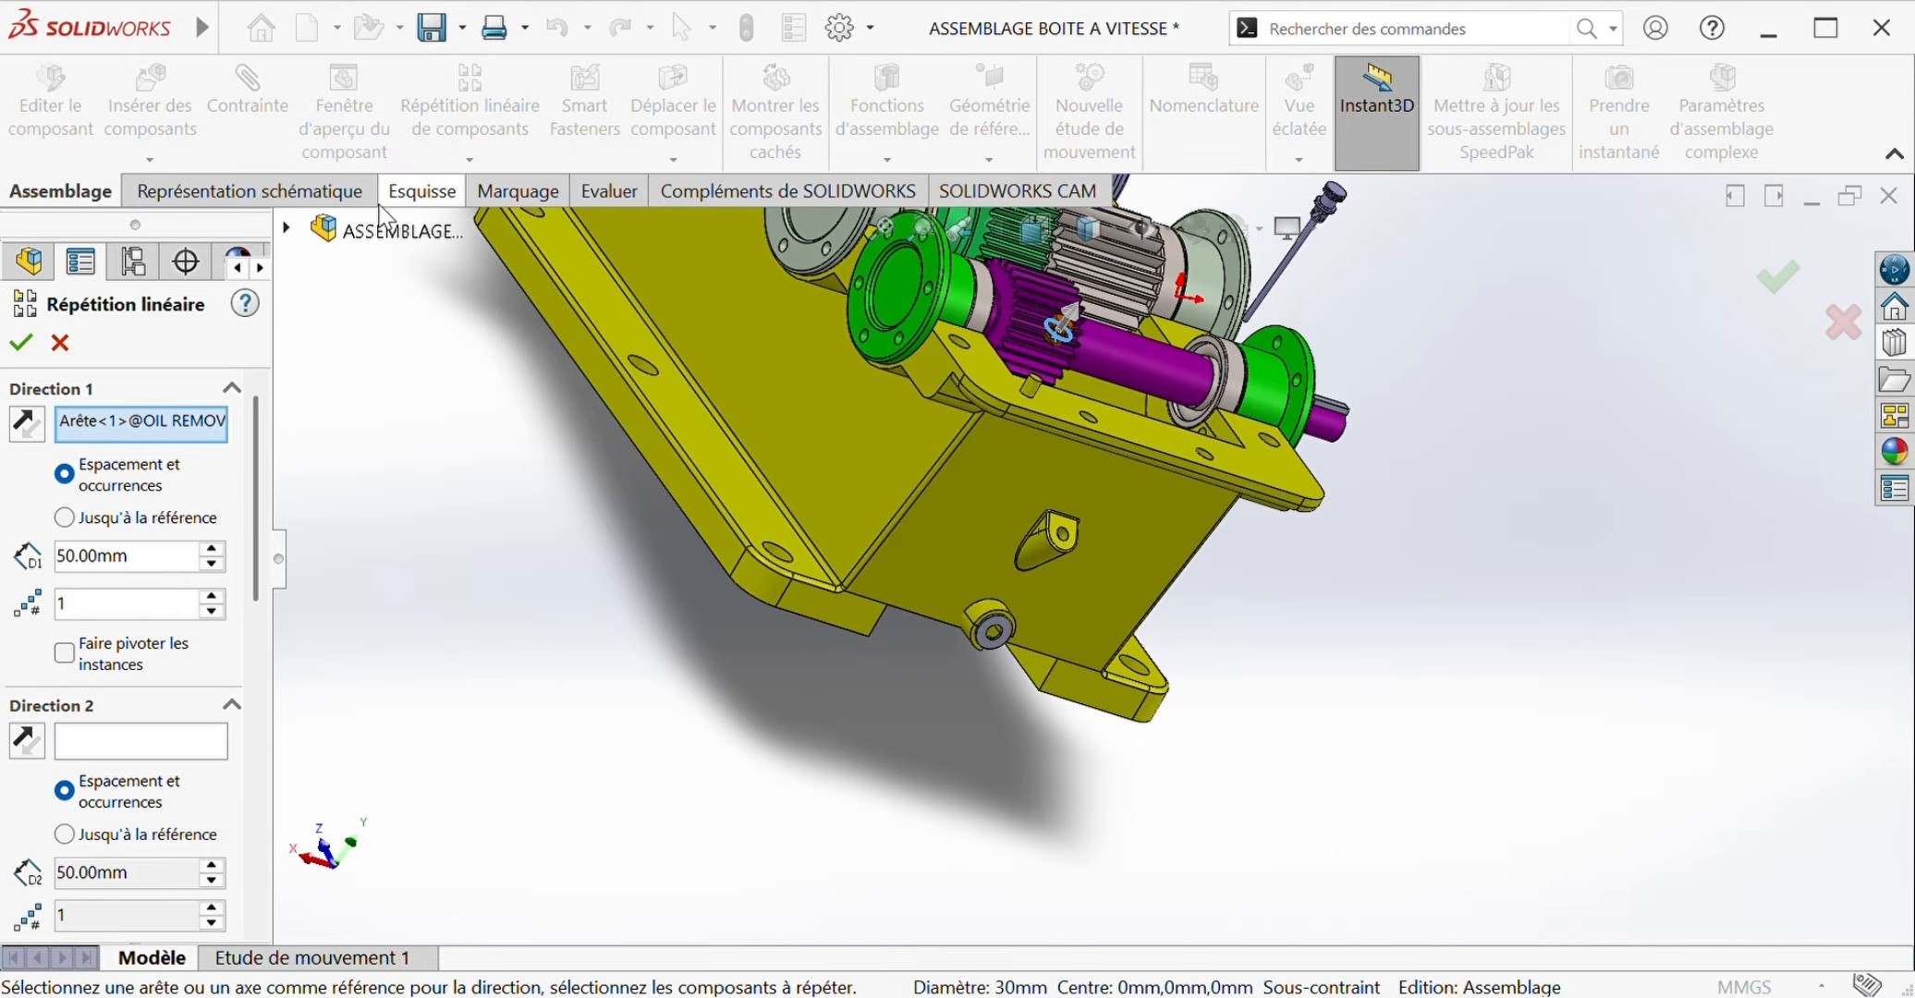
left_click(59, 342)
left_click(674, 107)
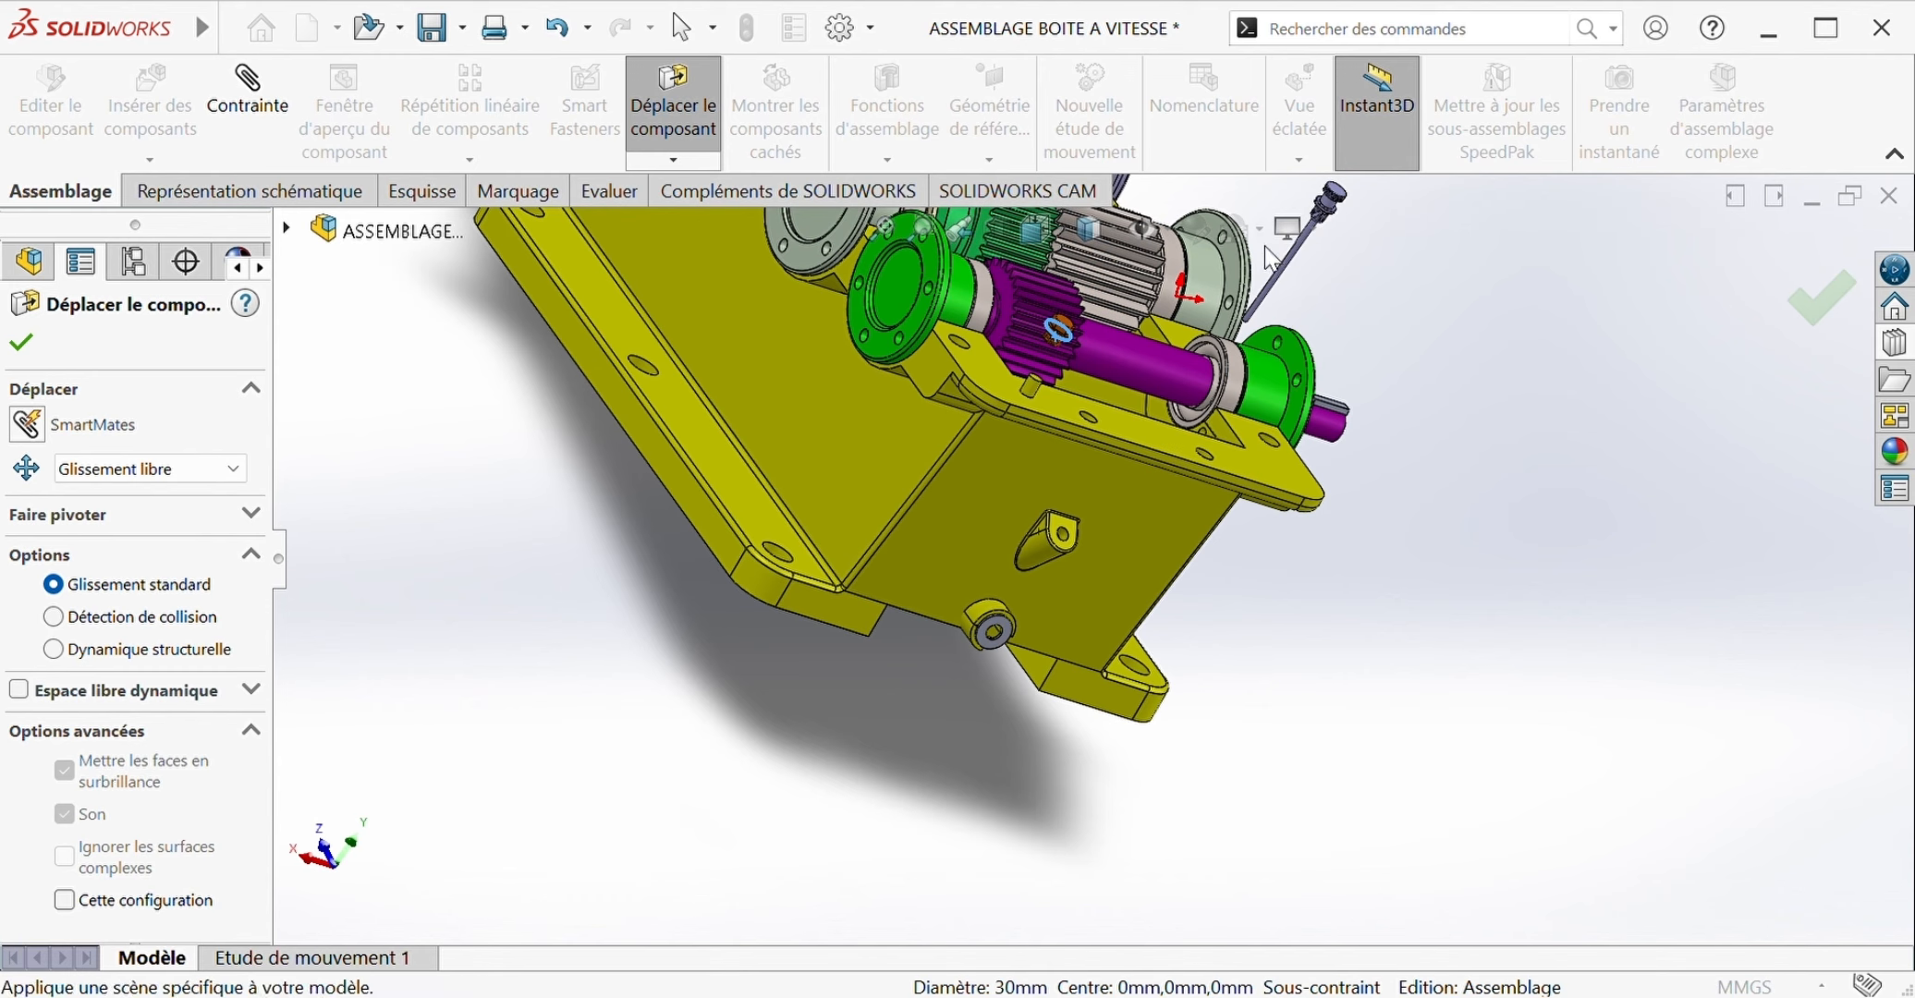
left_click_drag(1285, 274, 1553, 666)
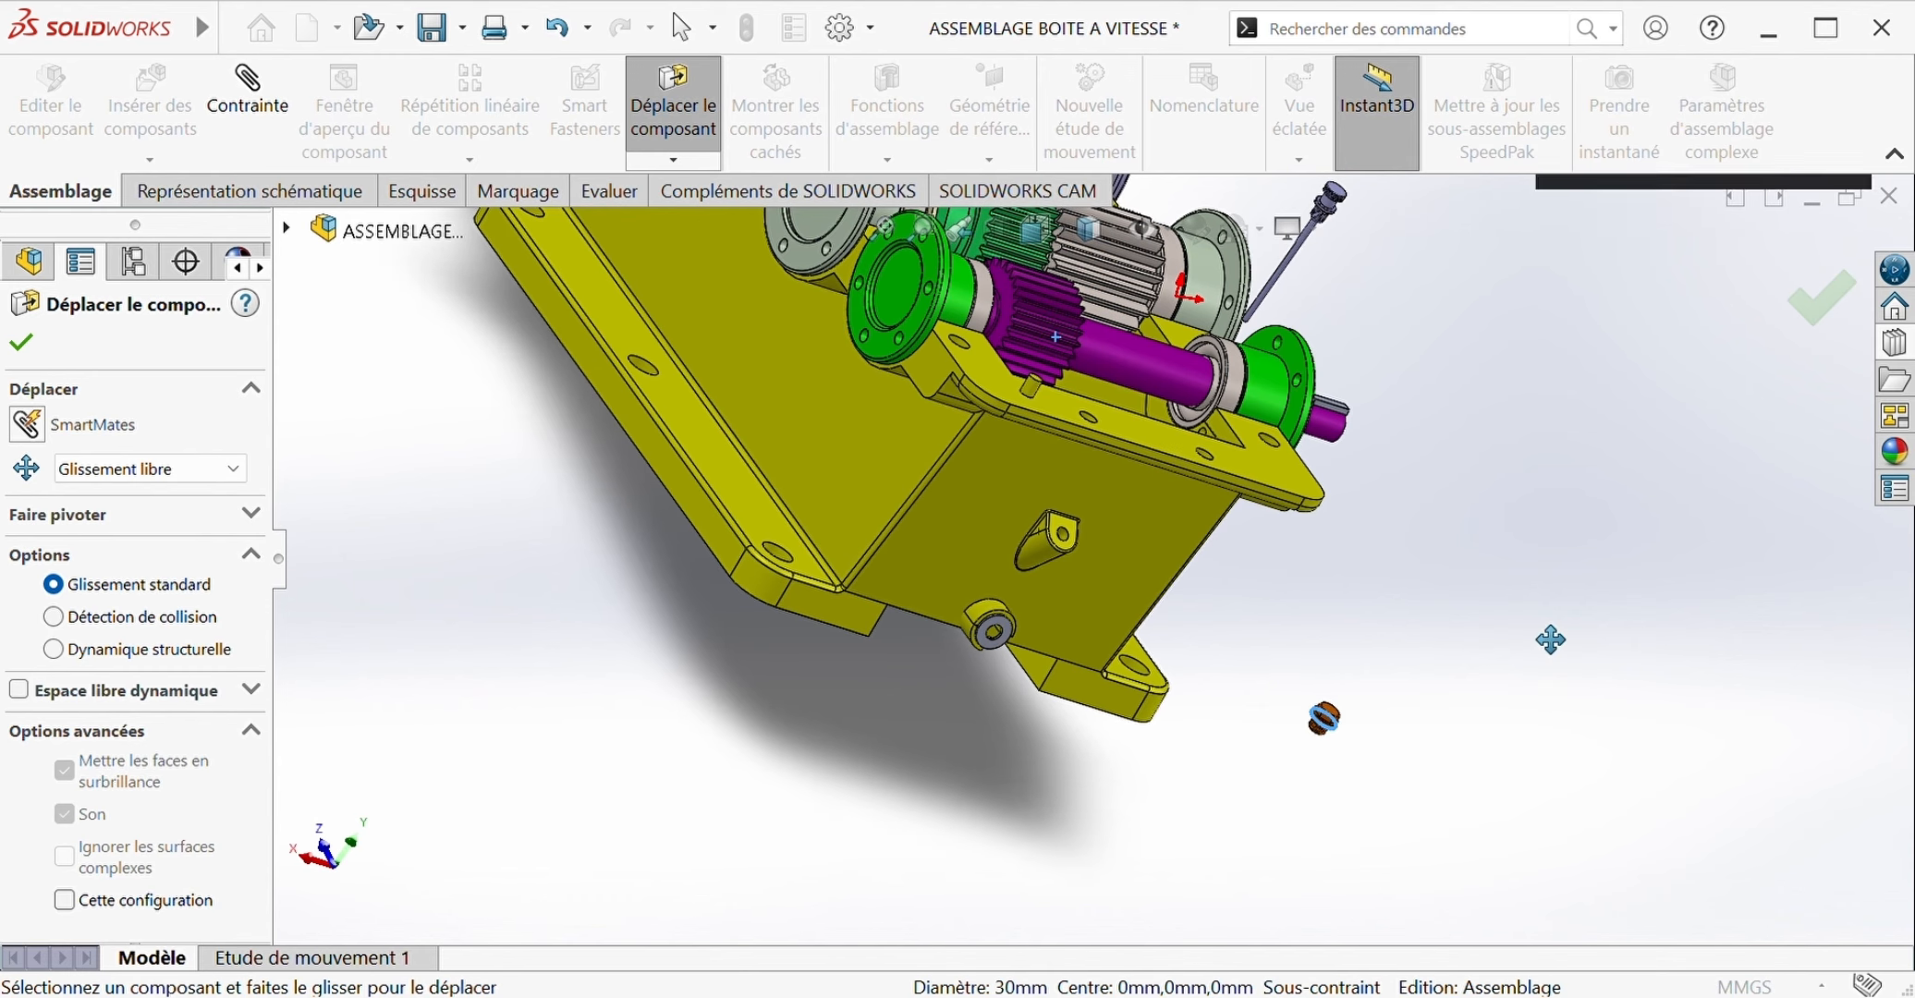
left_click(21, 342)
left_click_drag(1321, 714, 1293, 737)
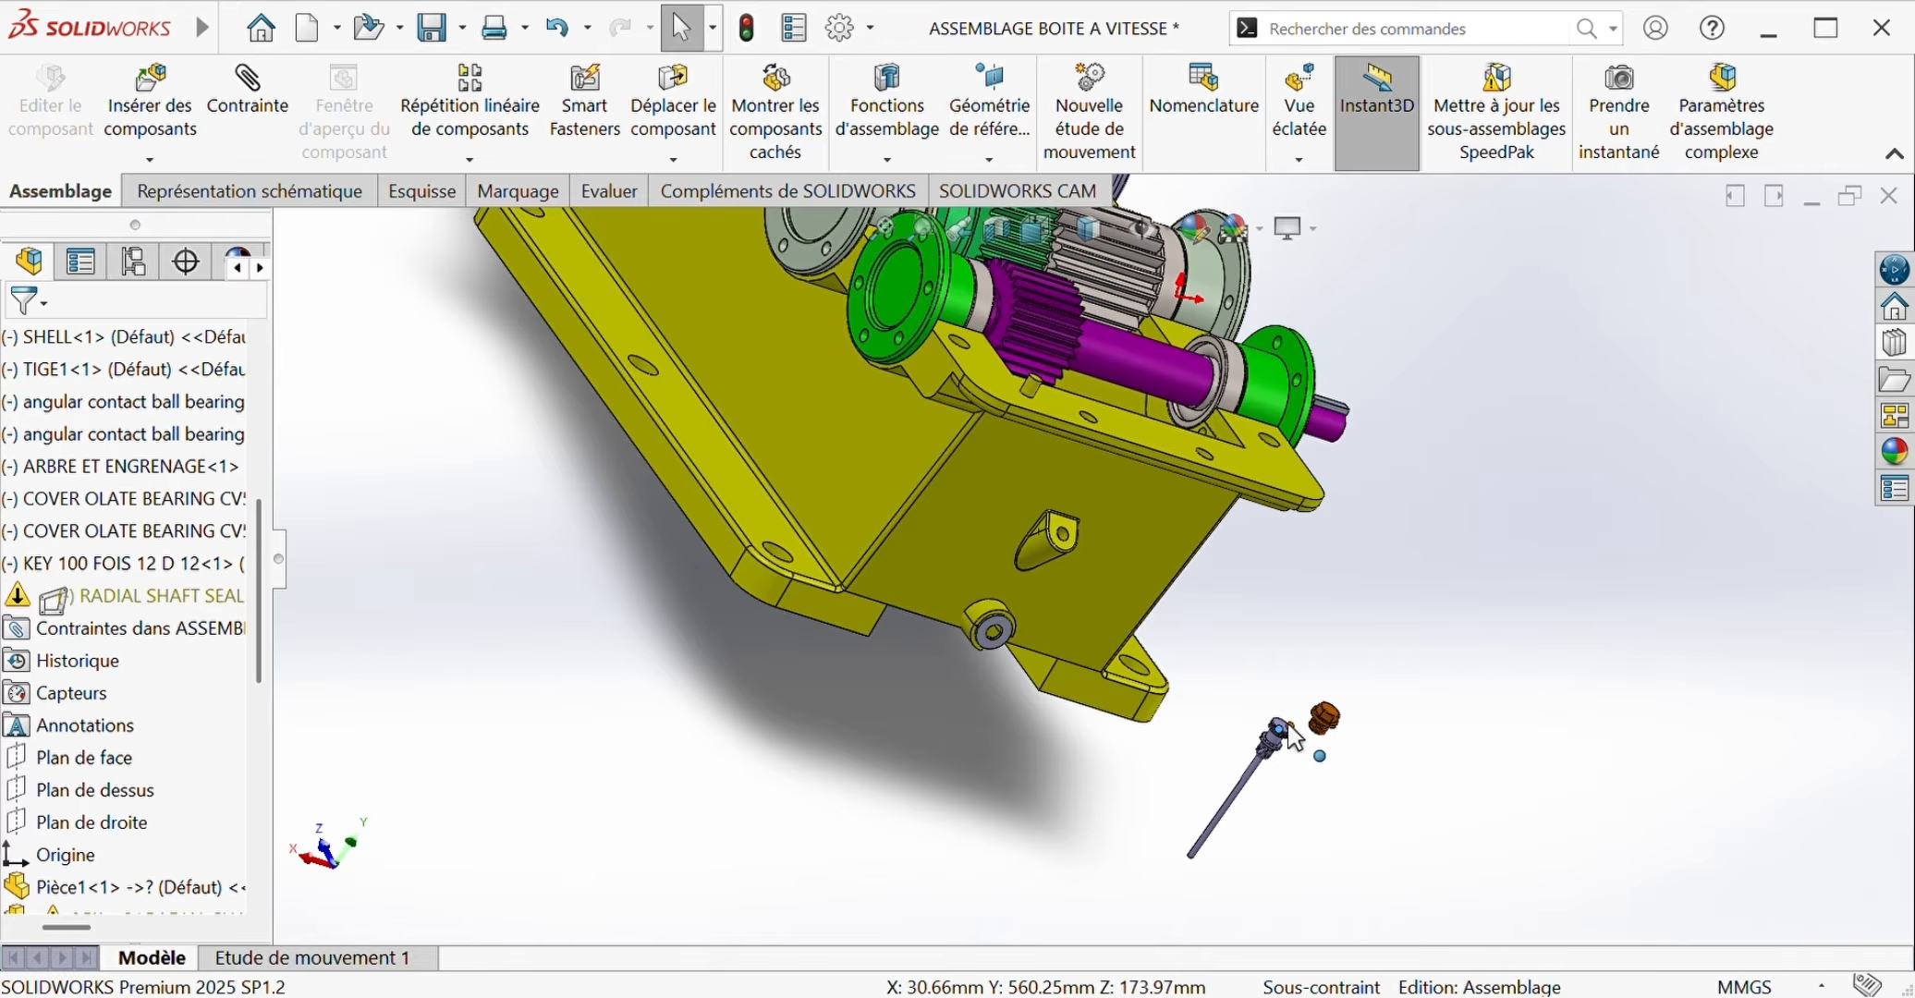
Step: Add a concentric mate between the oil removal nut's round collar and the shell's cylindrical drain boss
scroll(1280, 692, "down", 8)
left_click(1084, 596)
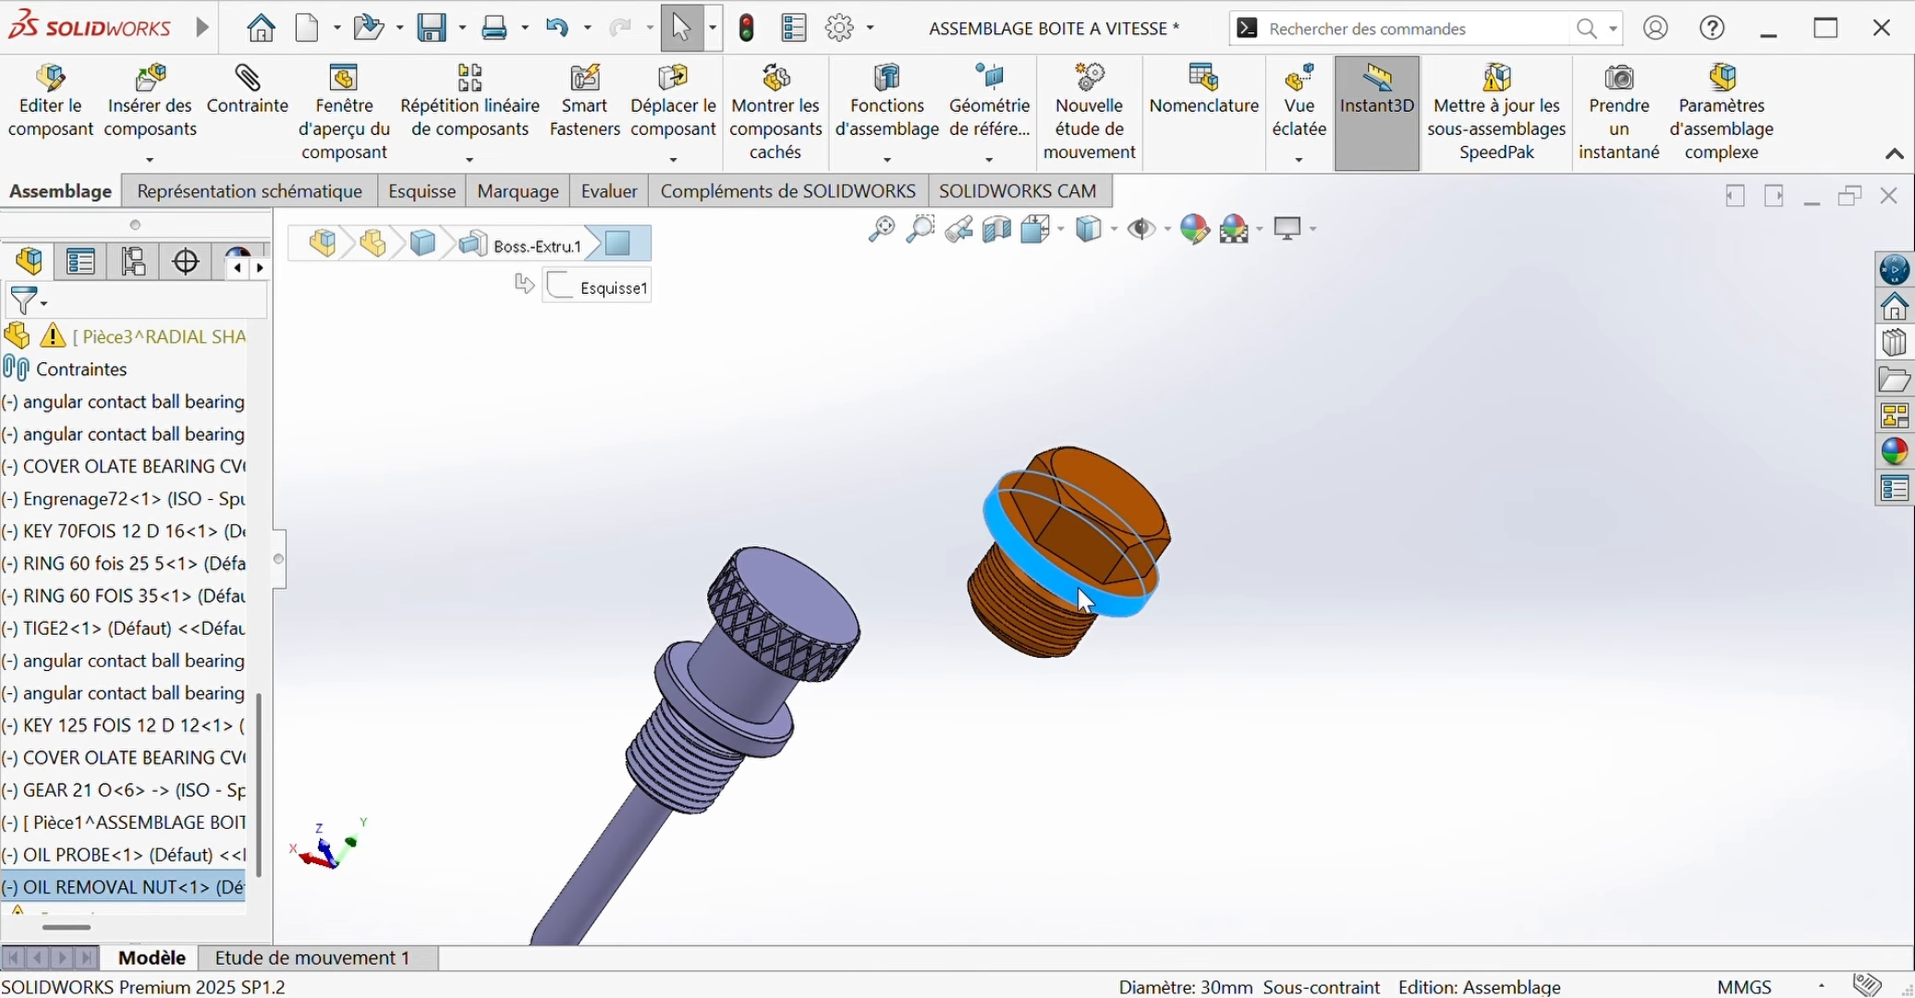
left_click(1009, 518)
left_click(1009, 518)
left_click(258, 106)
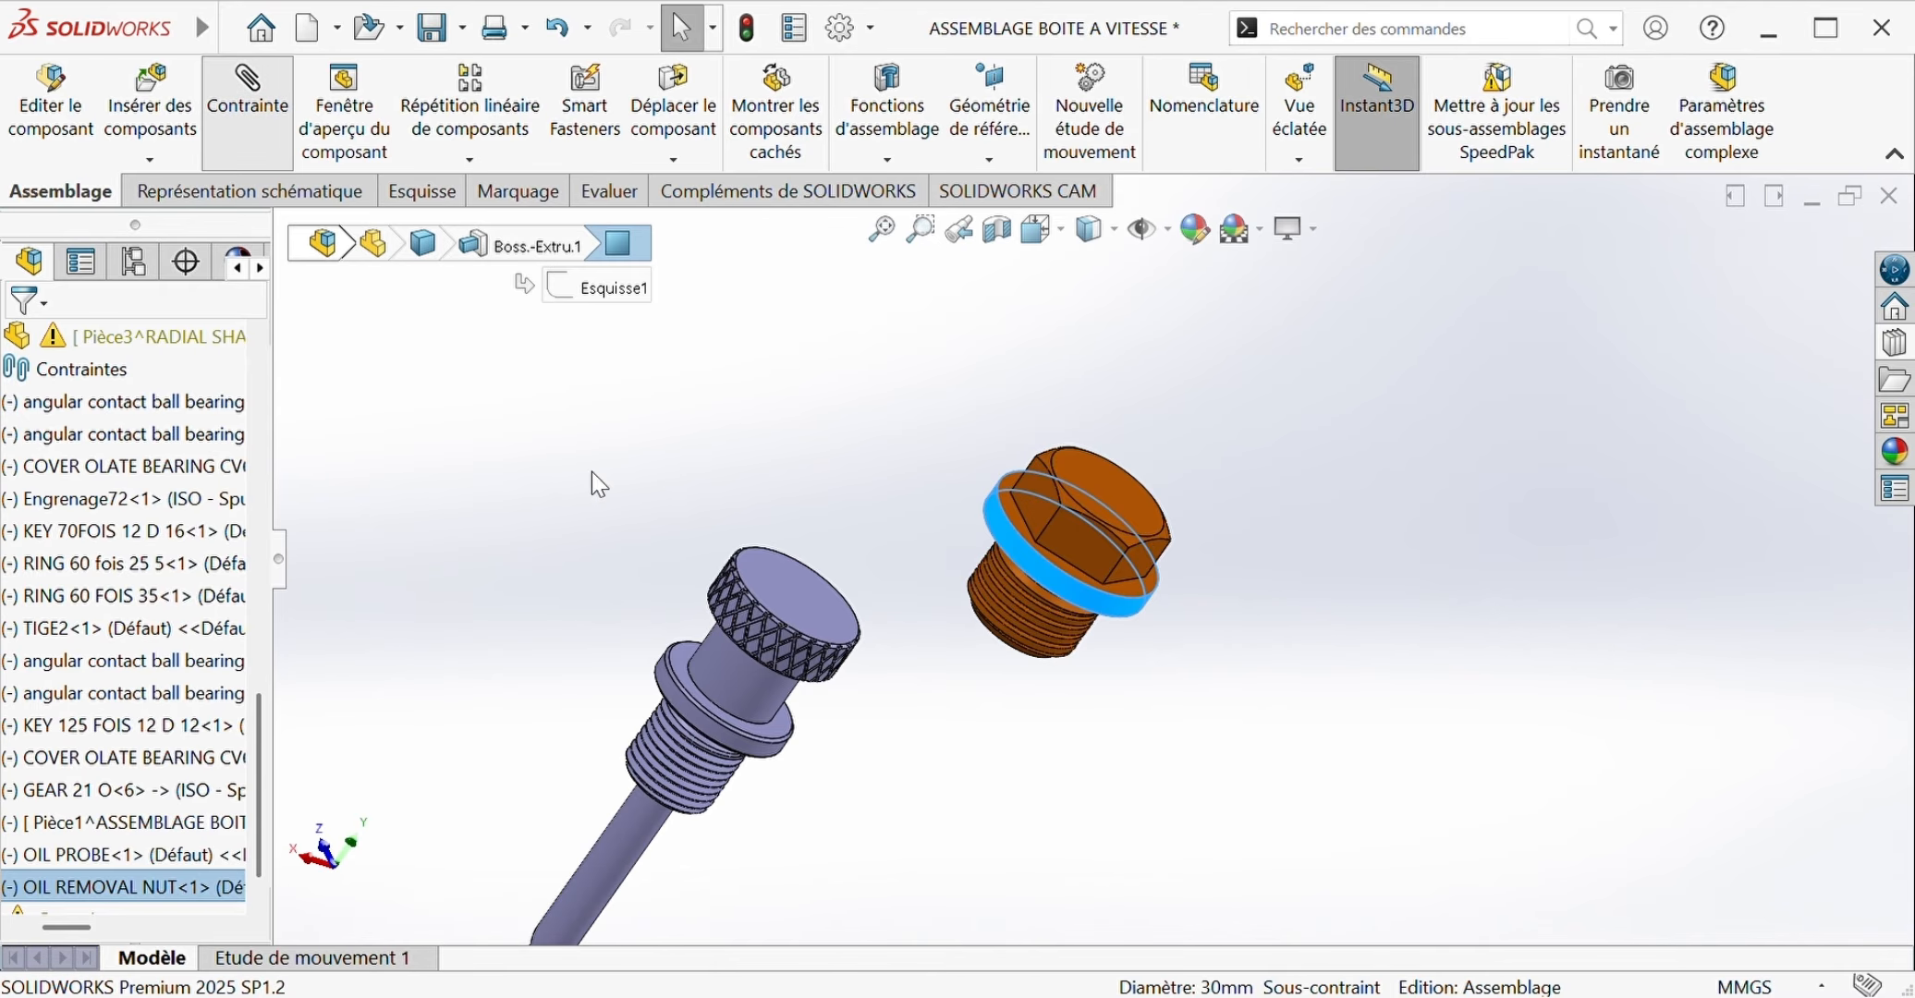
scroll(716, 610, "up", 4)
scroll(712, 604, "up", 3)
scroll(464, 370, "down", 1)
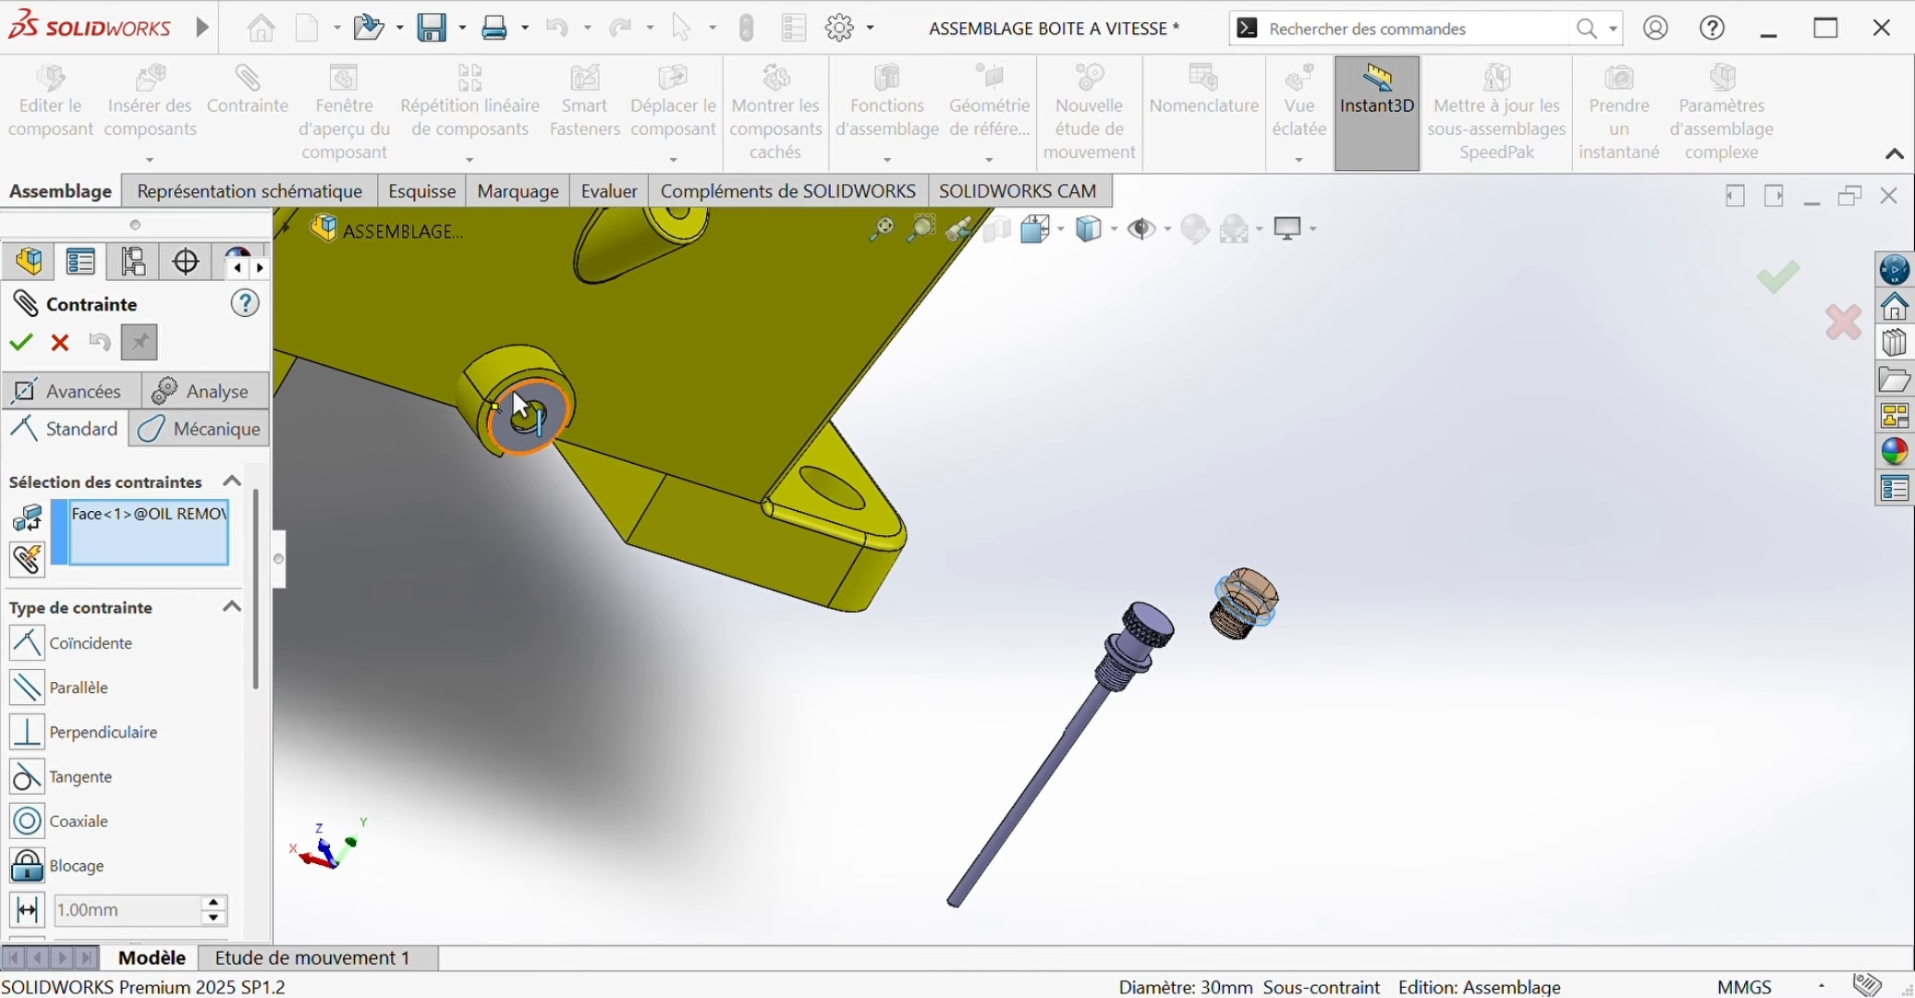
left_click(509, 388)
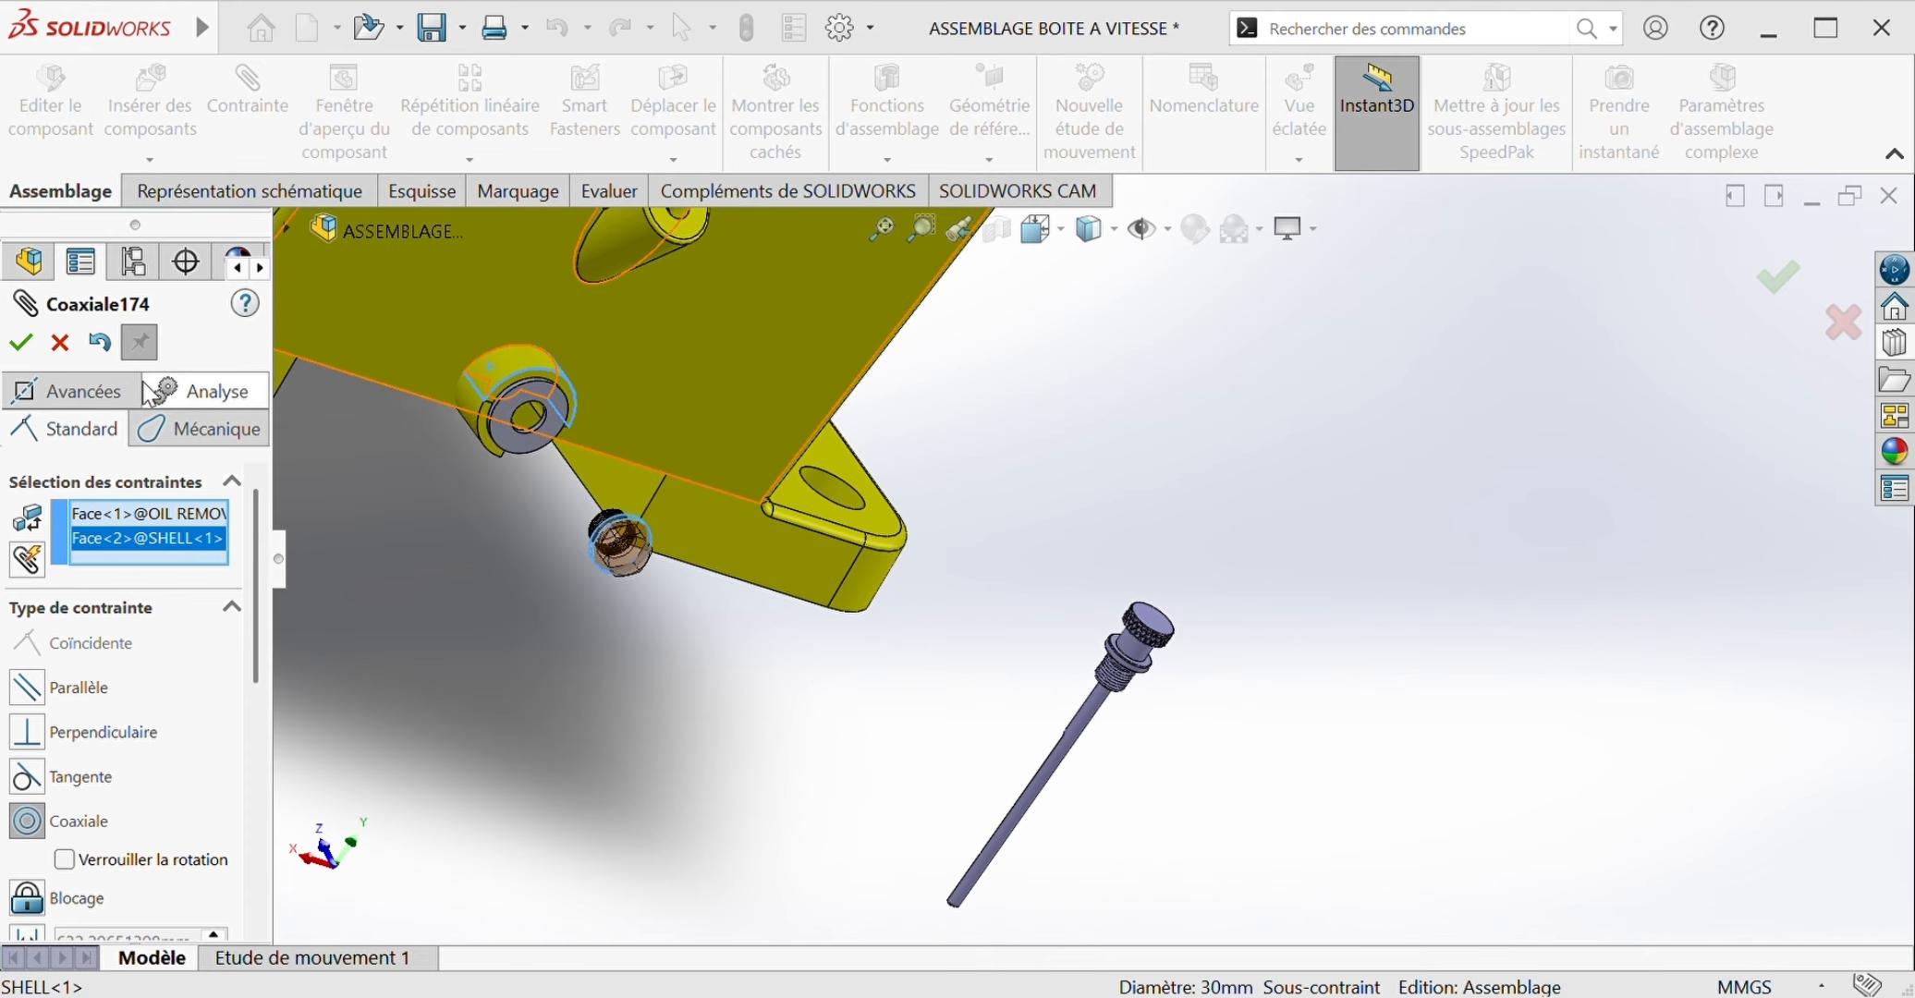
key("Return")
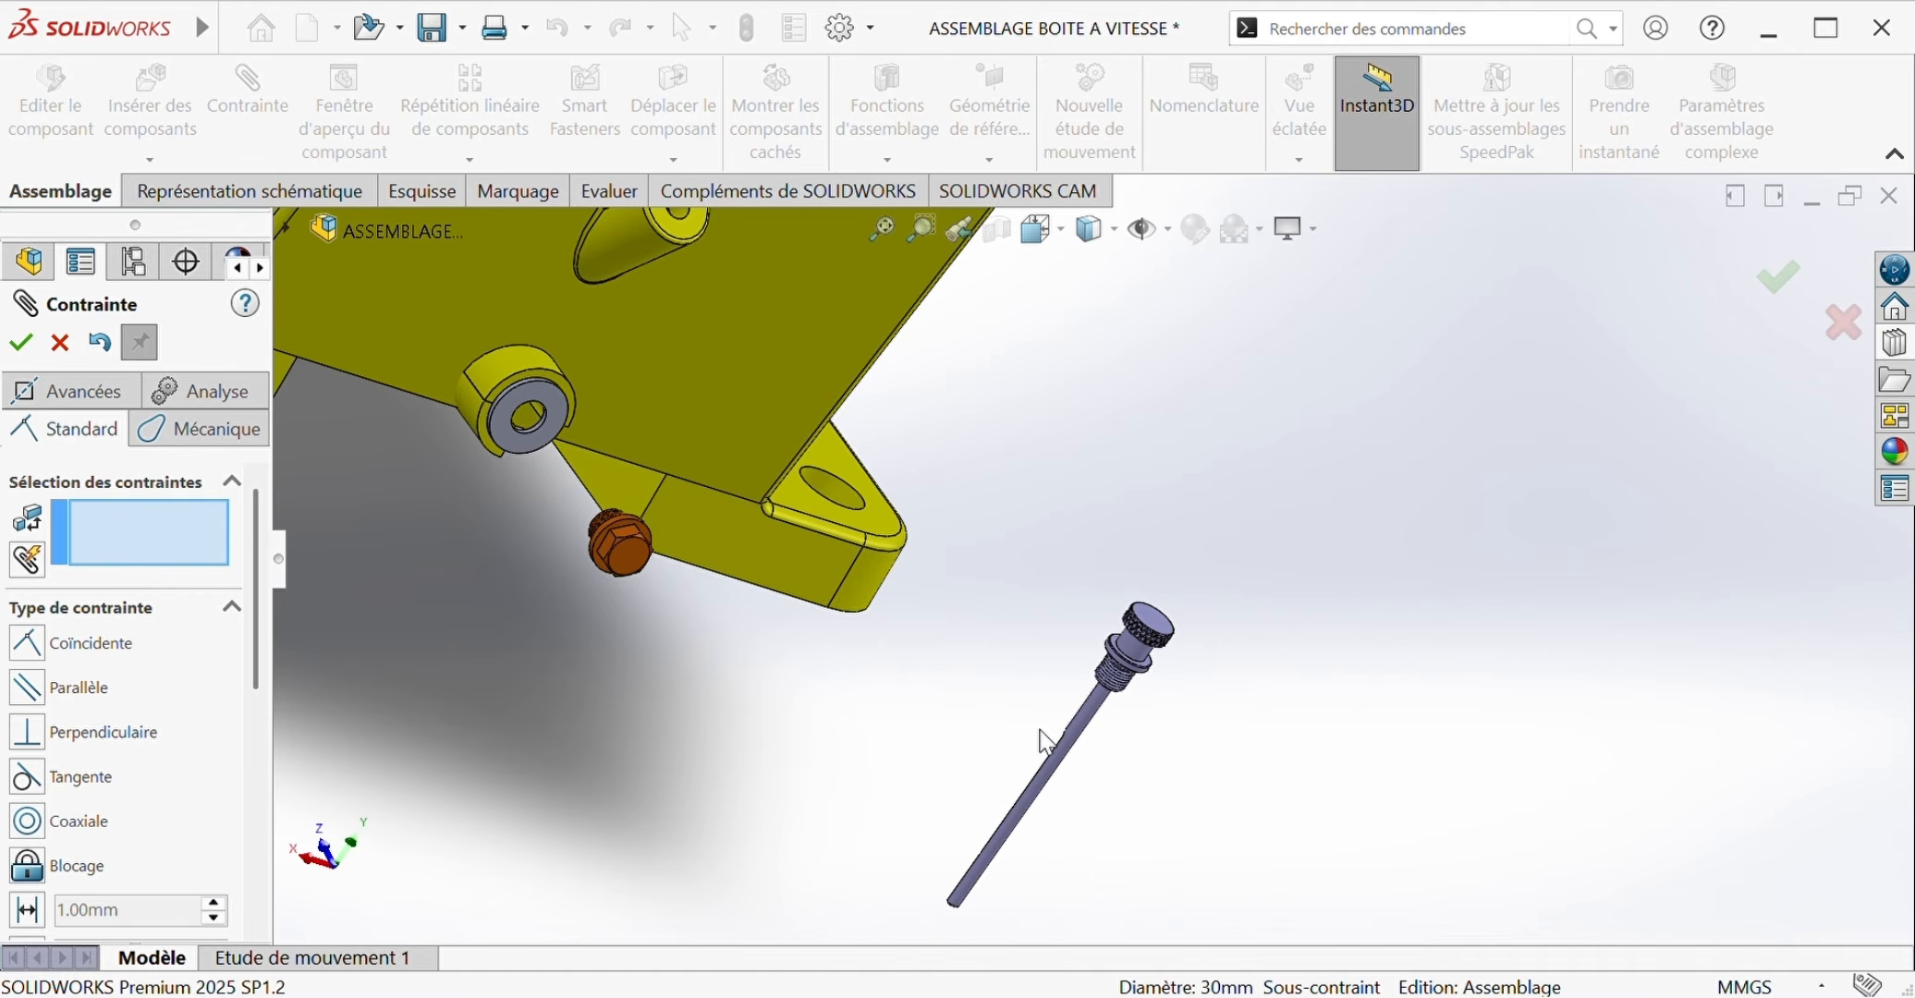
Step: Add a concentric mate between the oil probe's rod and the hole in the shell's angled boss
left_click(1065, 749)
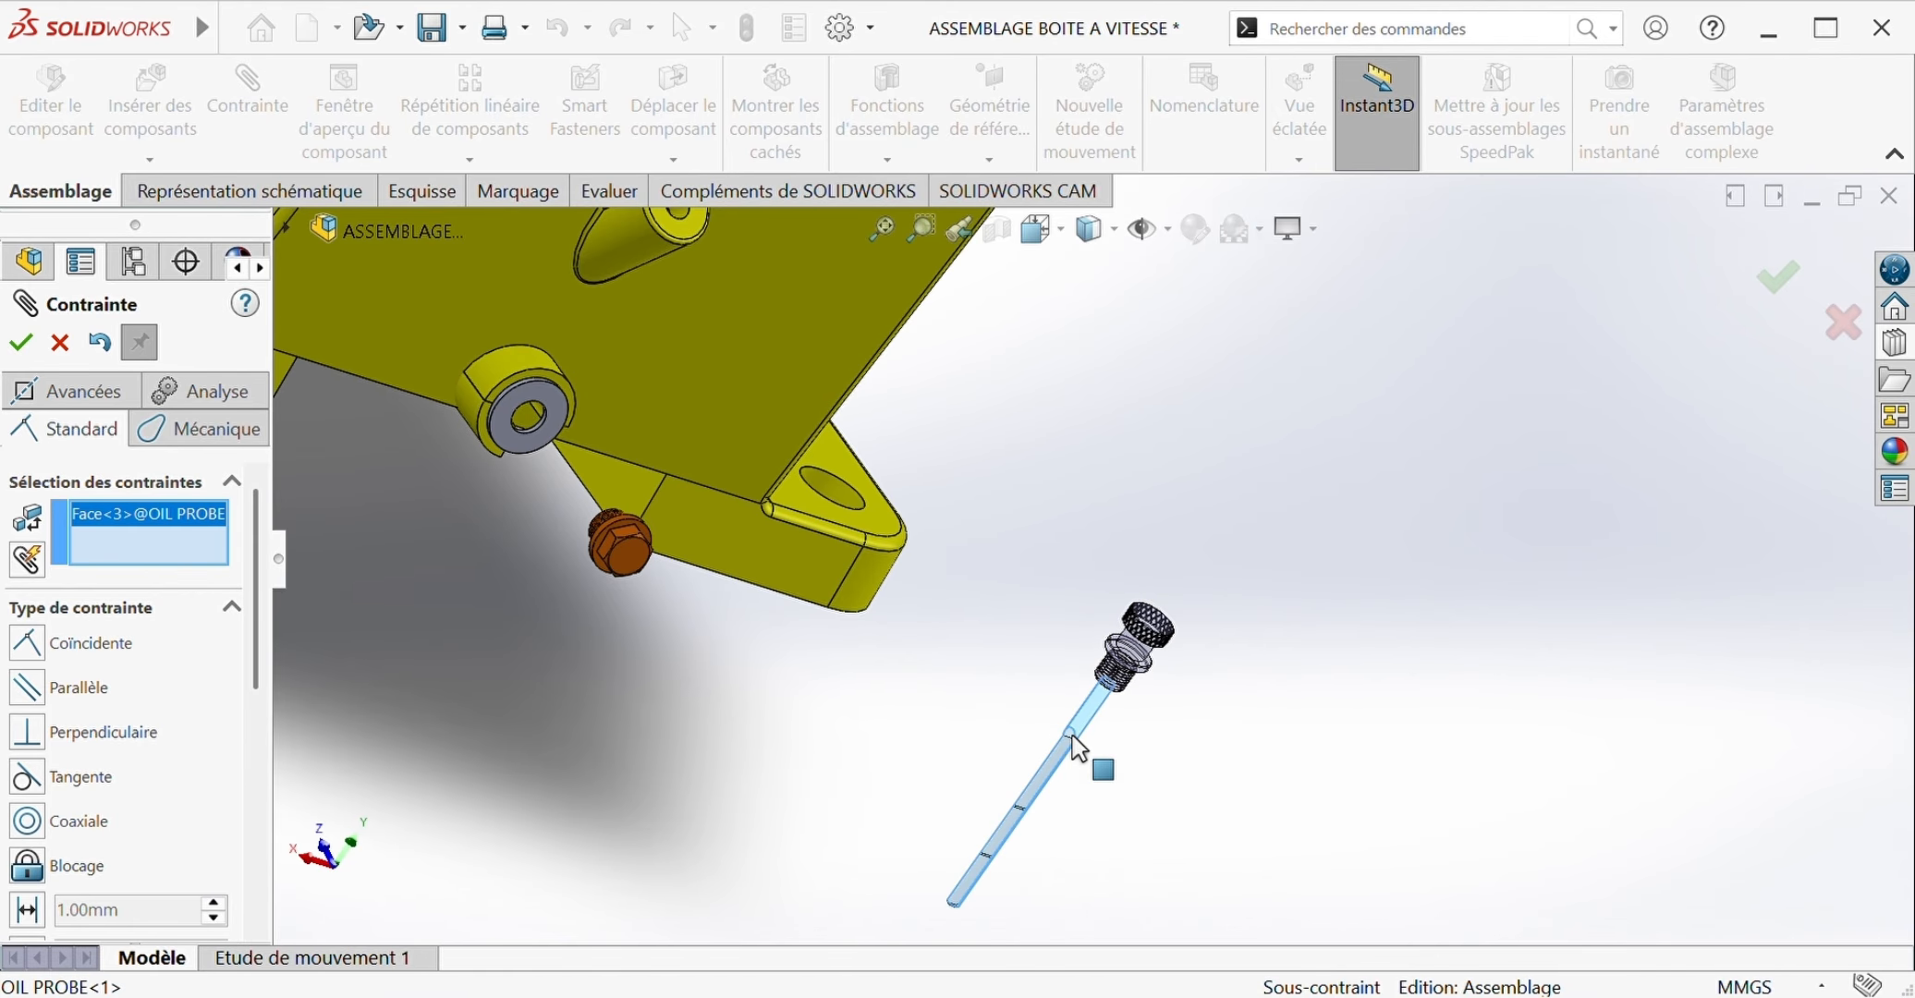
left_click(629, 248)
scroll(747, 434, "up", 3)
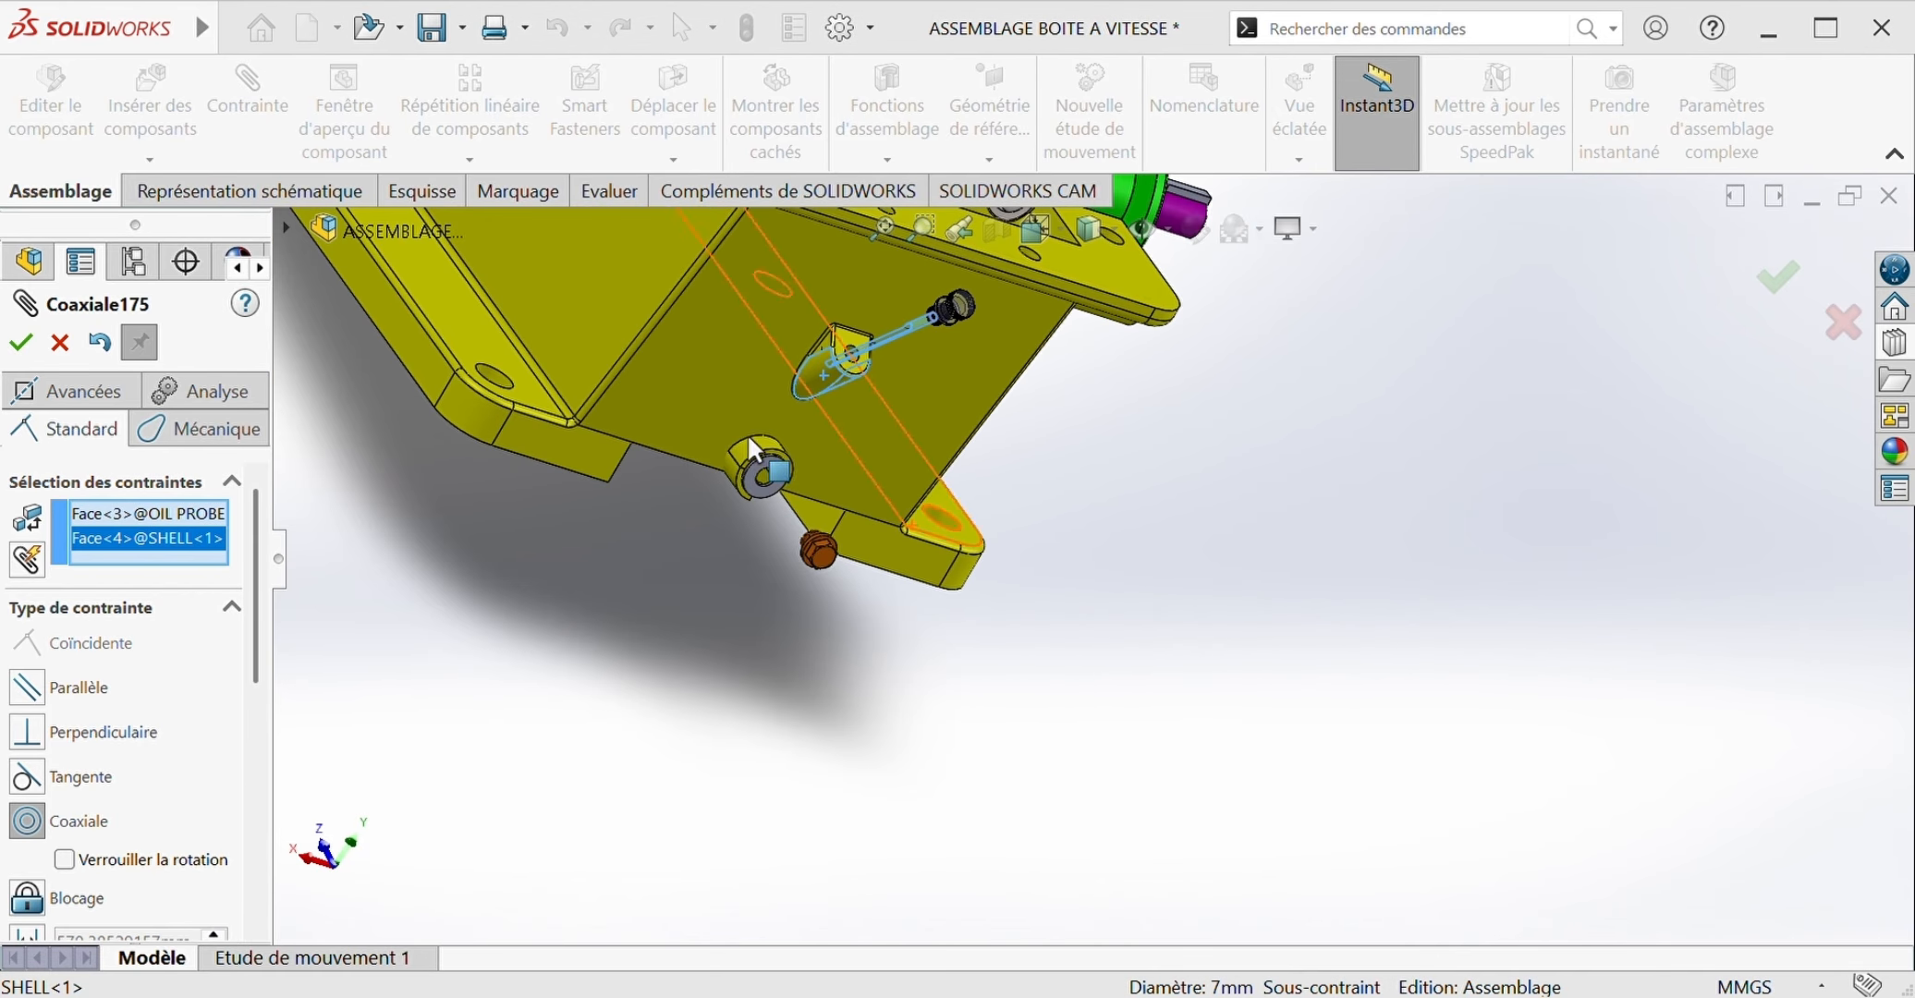
key("Return")
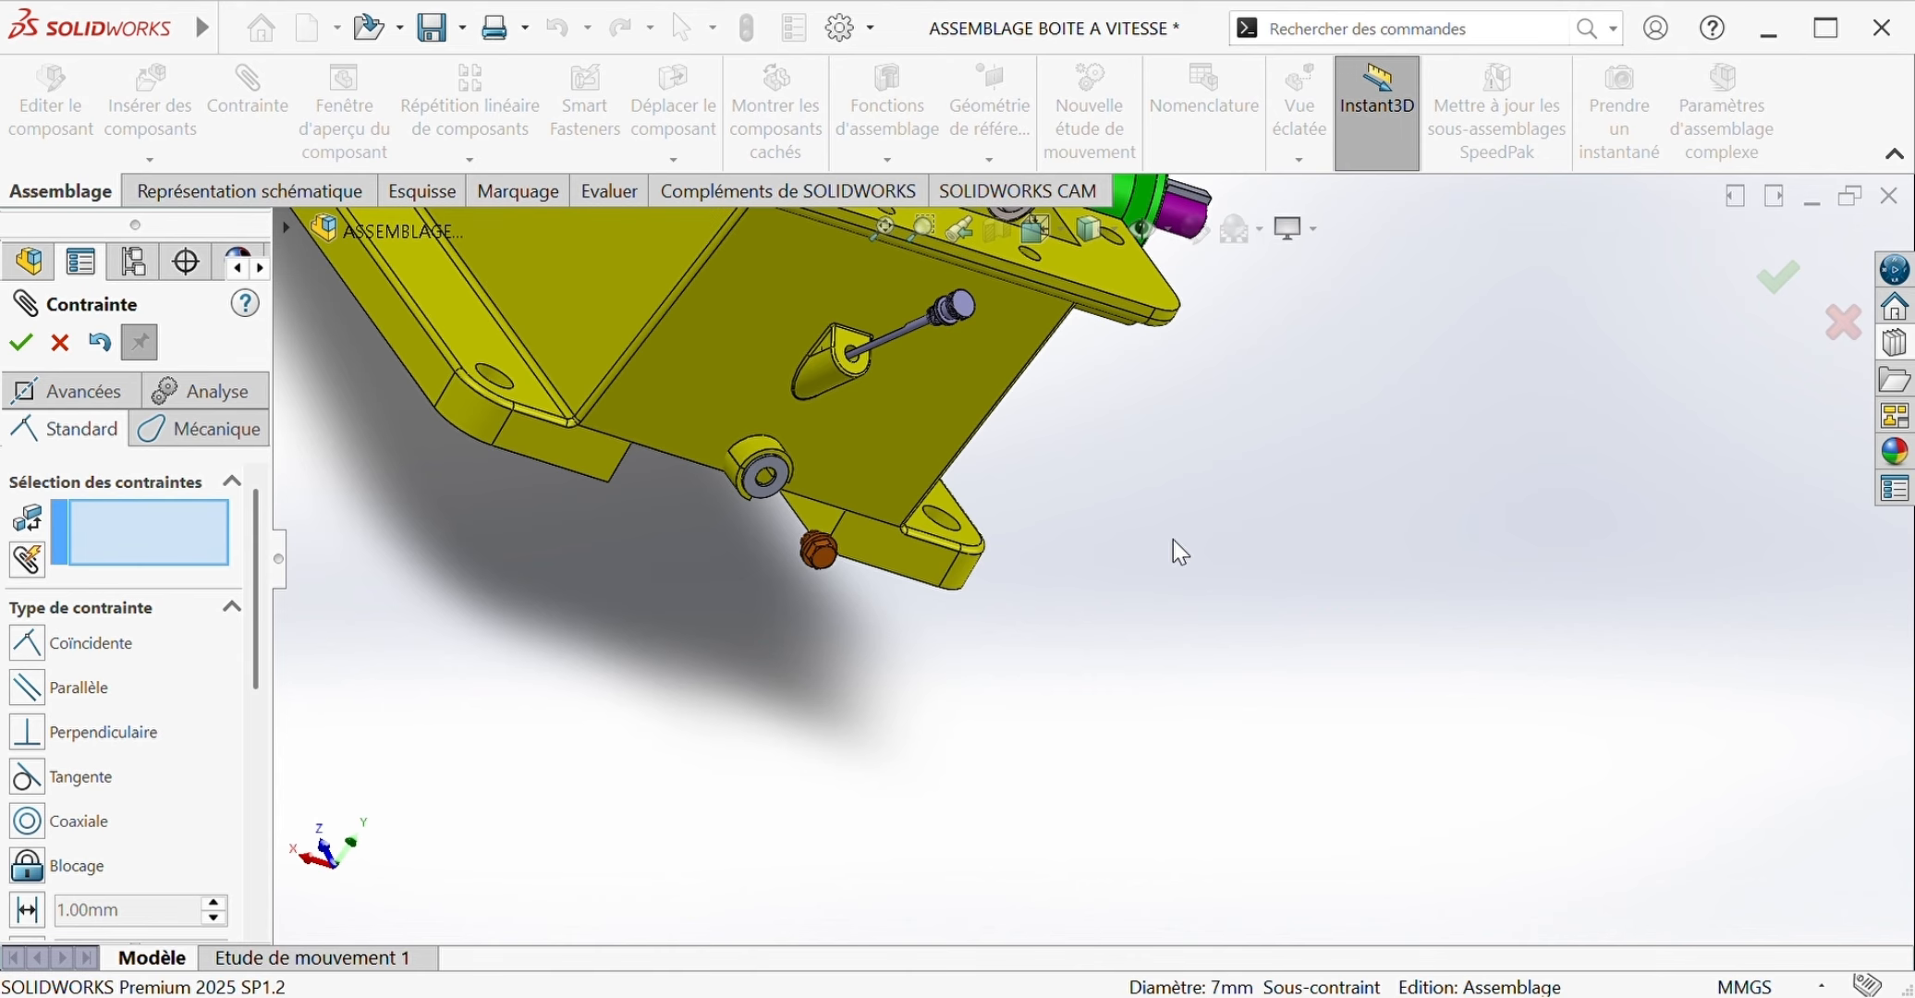
Step: Seat the oil removal nut's collar against the flat face of the ring on the drain boss with a coincident mate
left_click(764, 470)
scroll(769, 471, "down", 3)
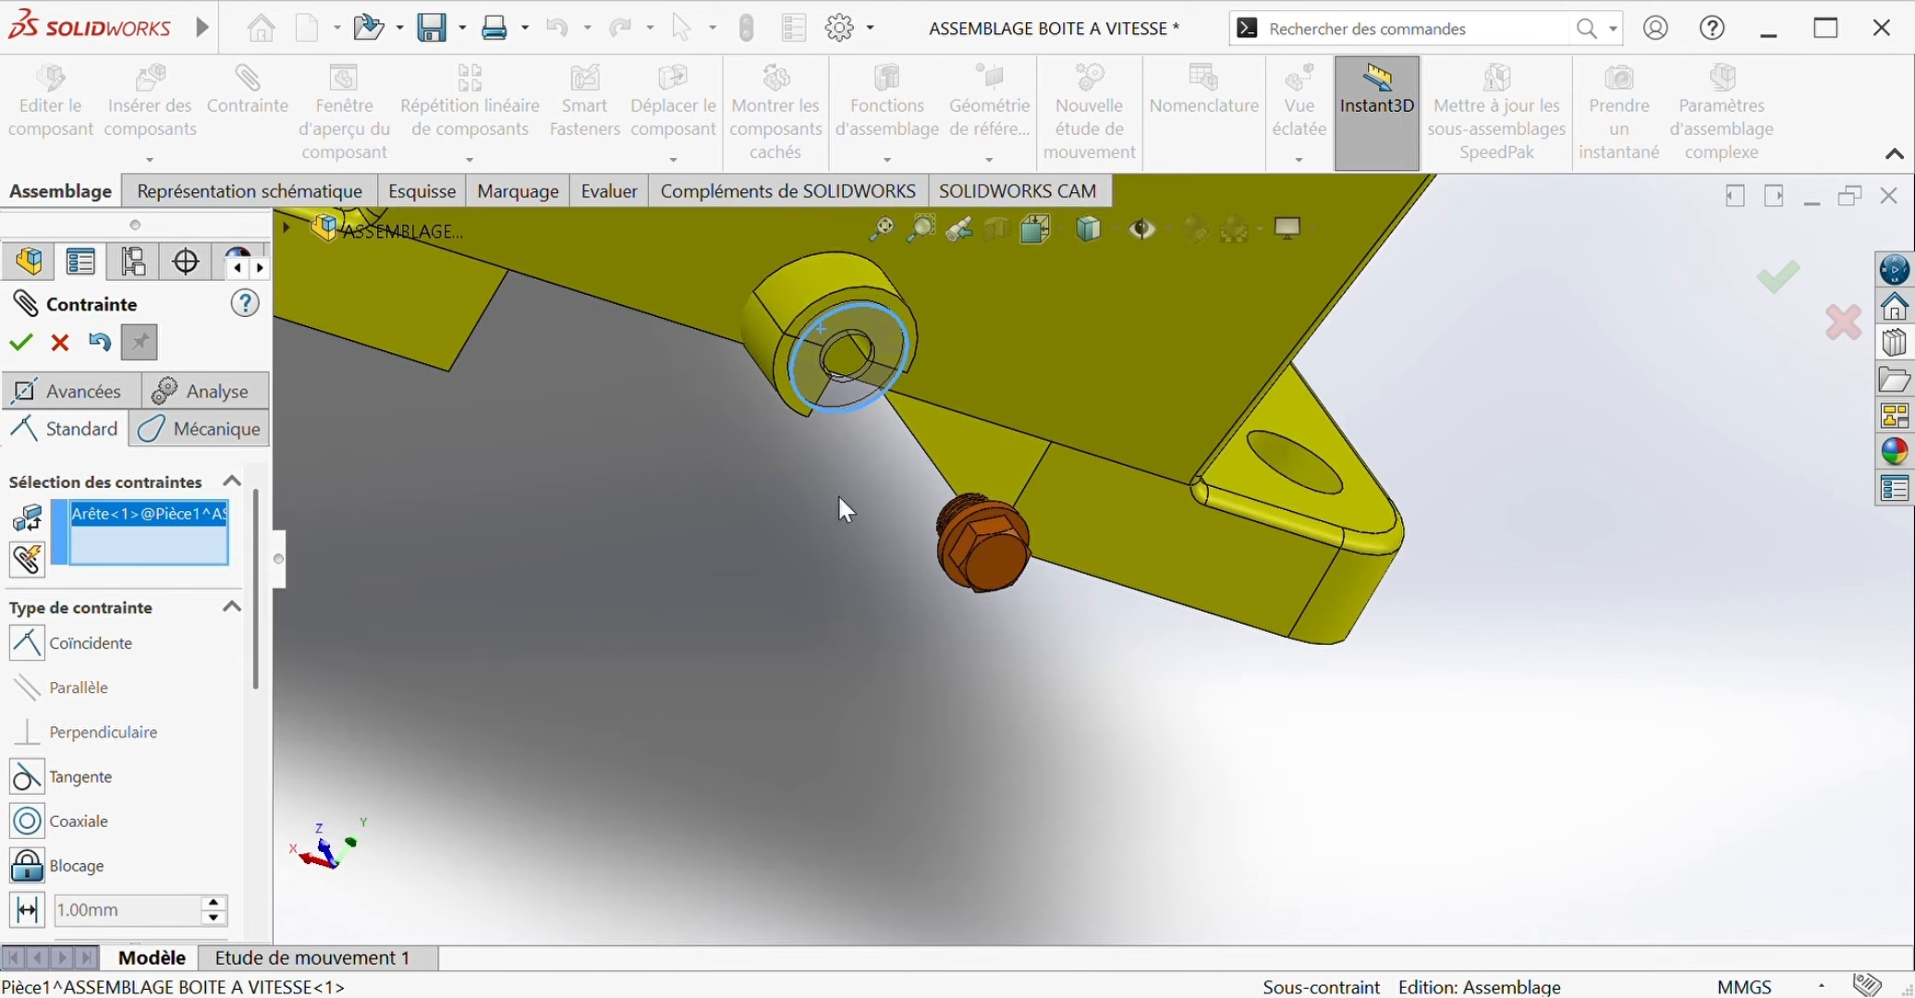
left_click(176, 527)
key("Delete")
left_click(839, 320)
middle_click_drag(797, 503, 930, 567)
left_click(1100, 569)
right_click(1100, 569)
scroll(1246, 553, "up", 5)
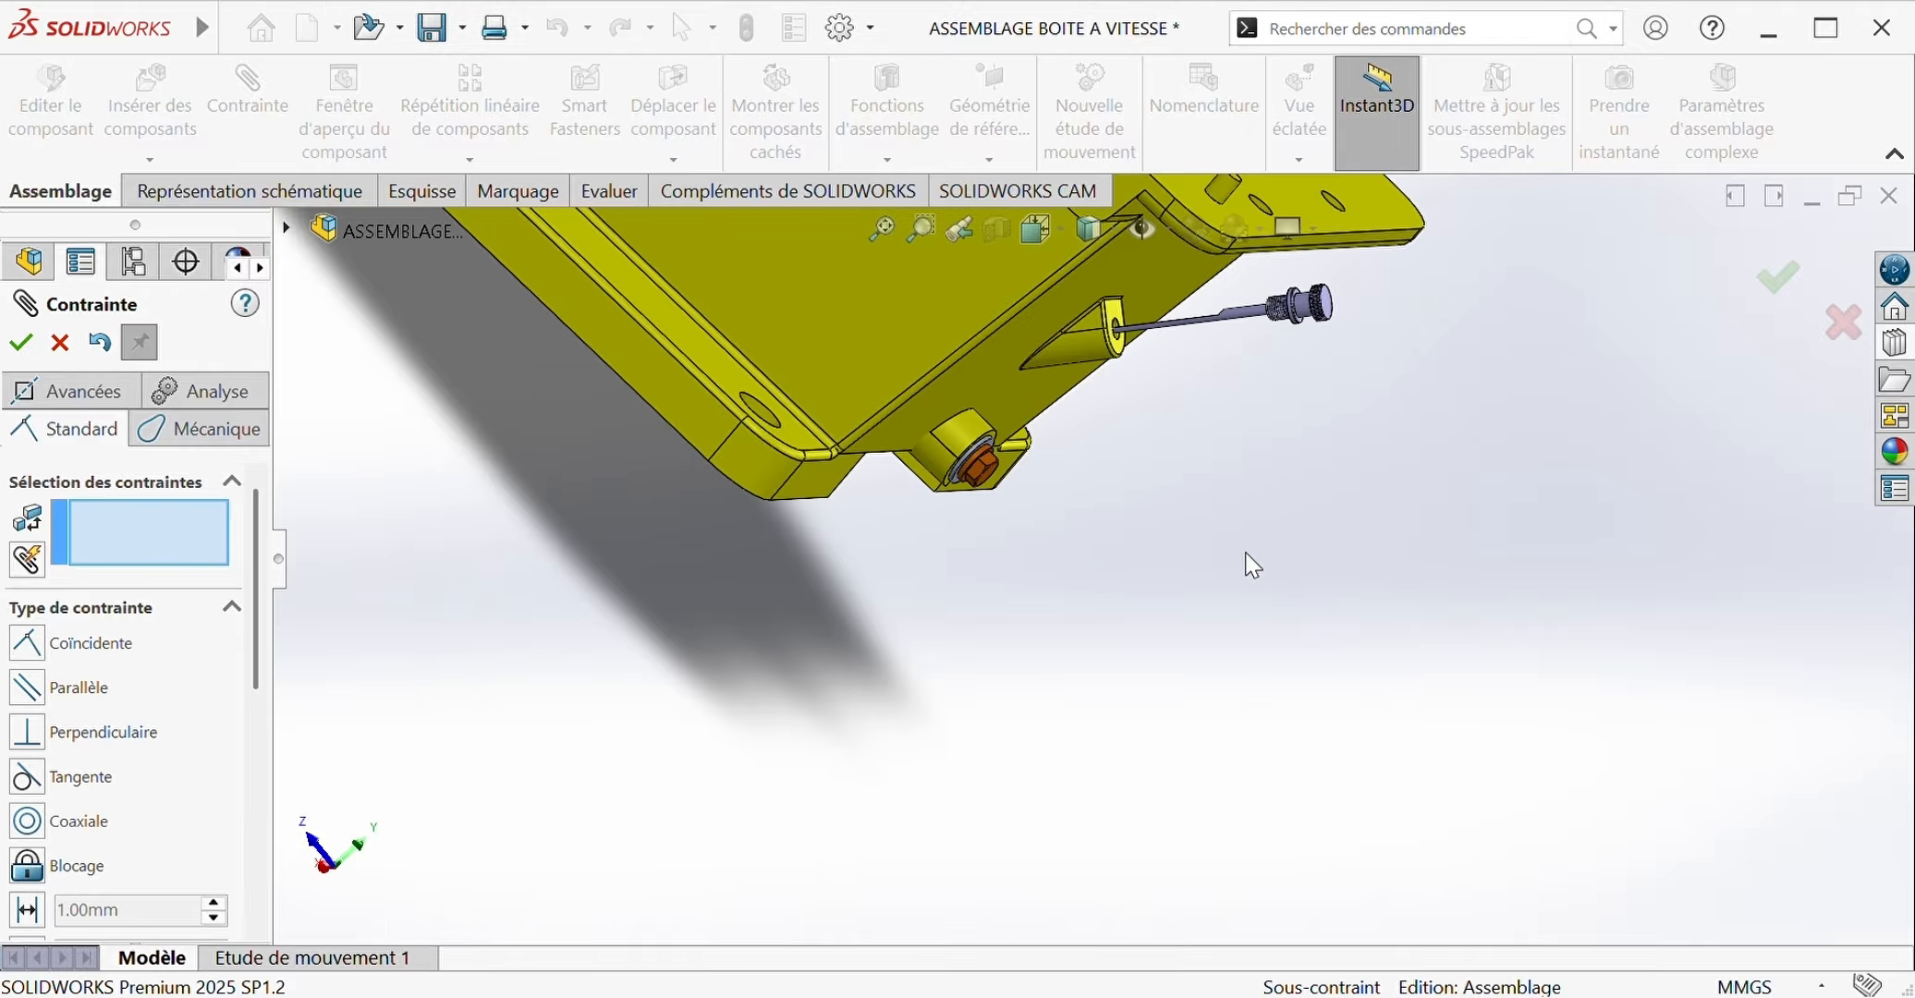
scroll(1254, 545, "up", 2)
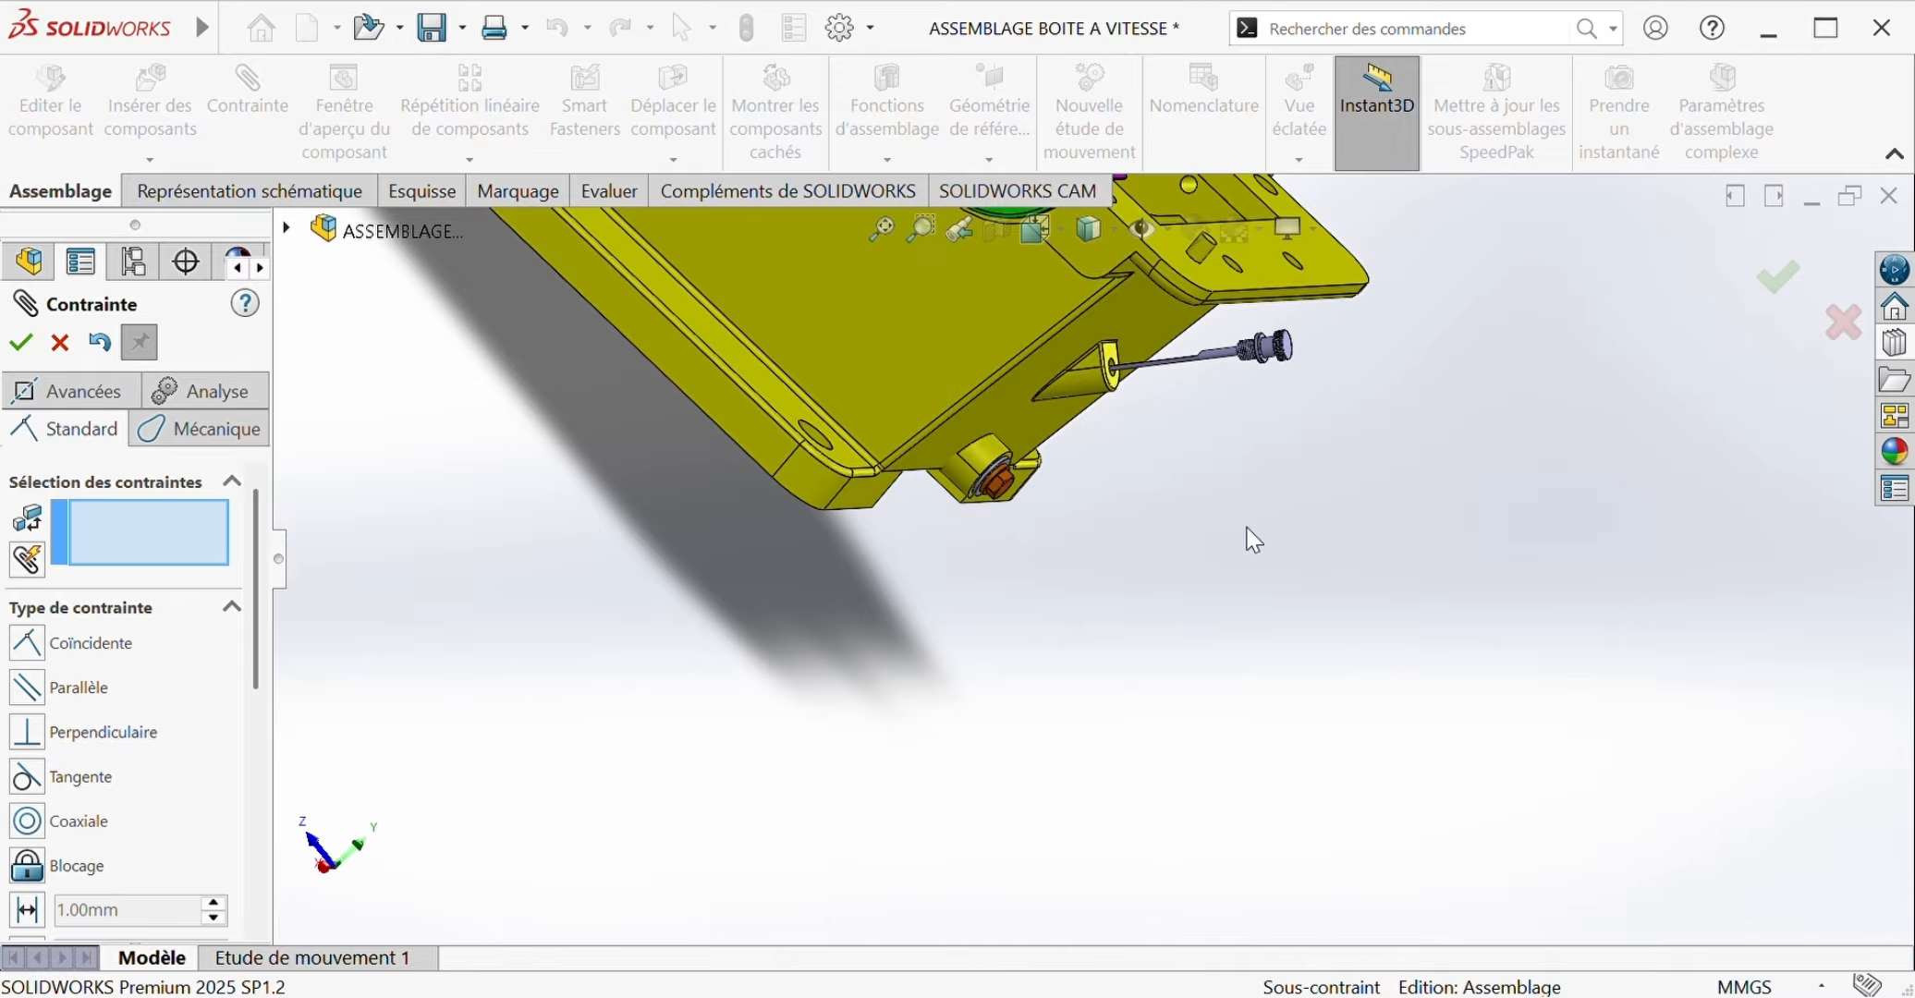
scroll(1253, 541, "up", 1)
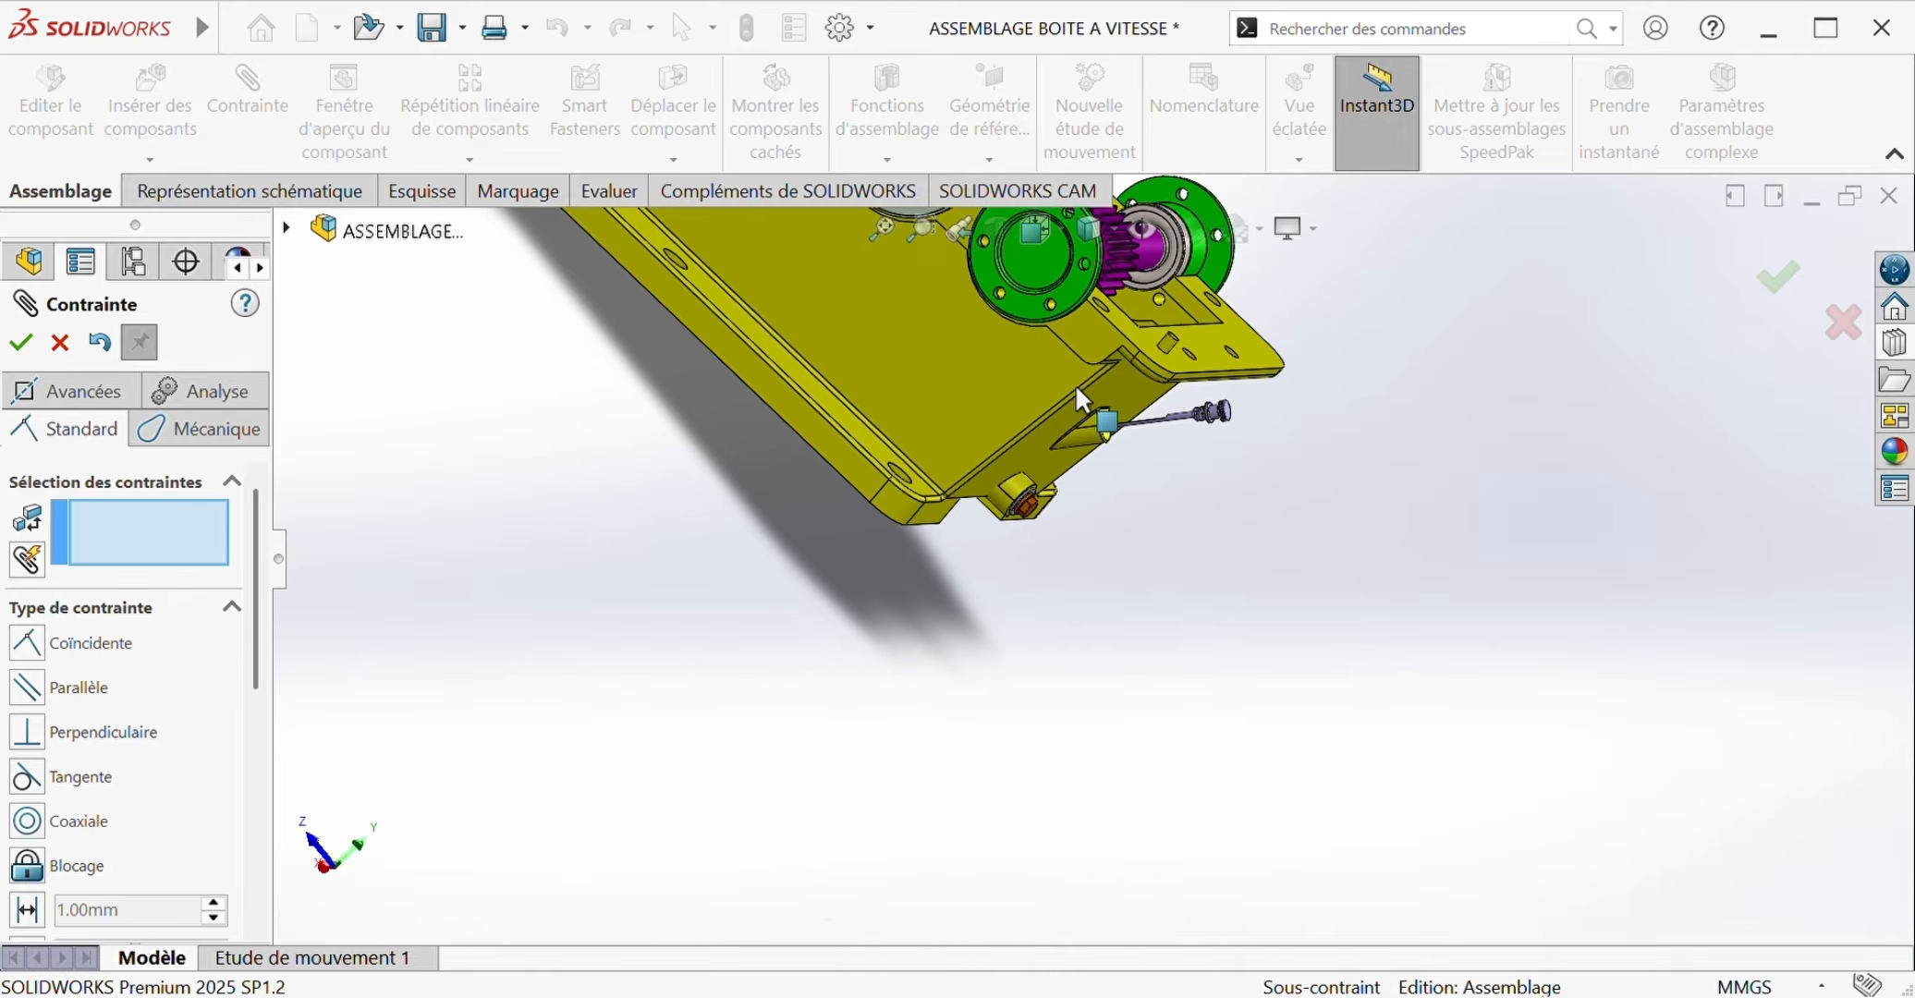
scroll(1563, 520, "down", 5)
left_click(1067, 600)
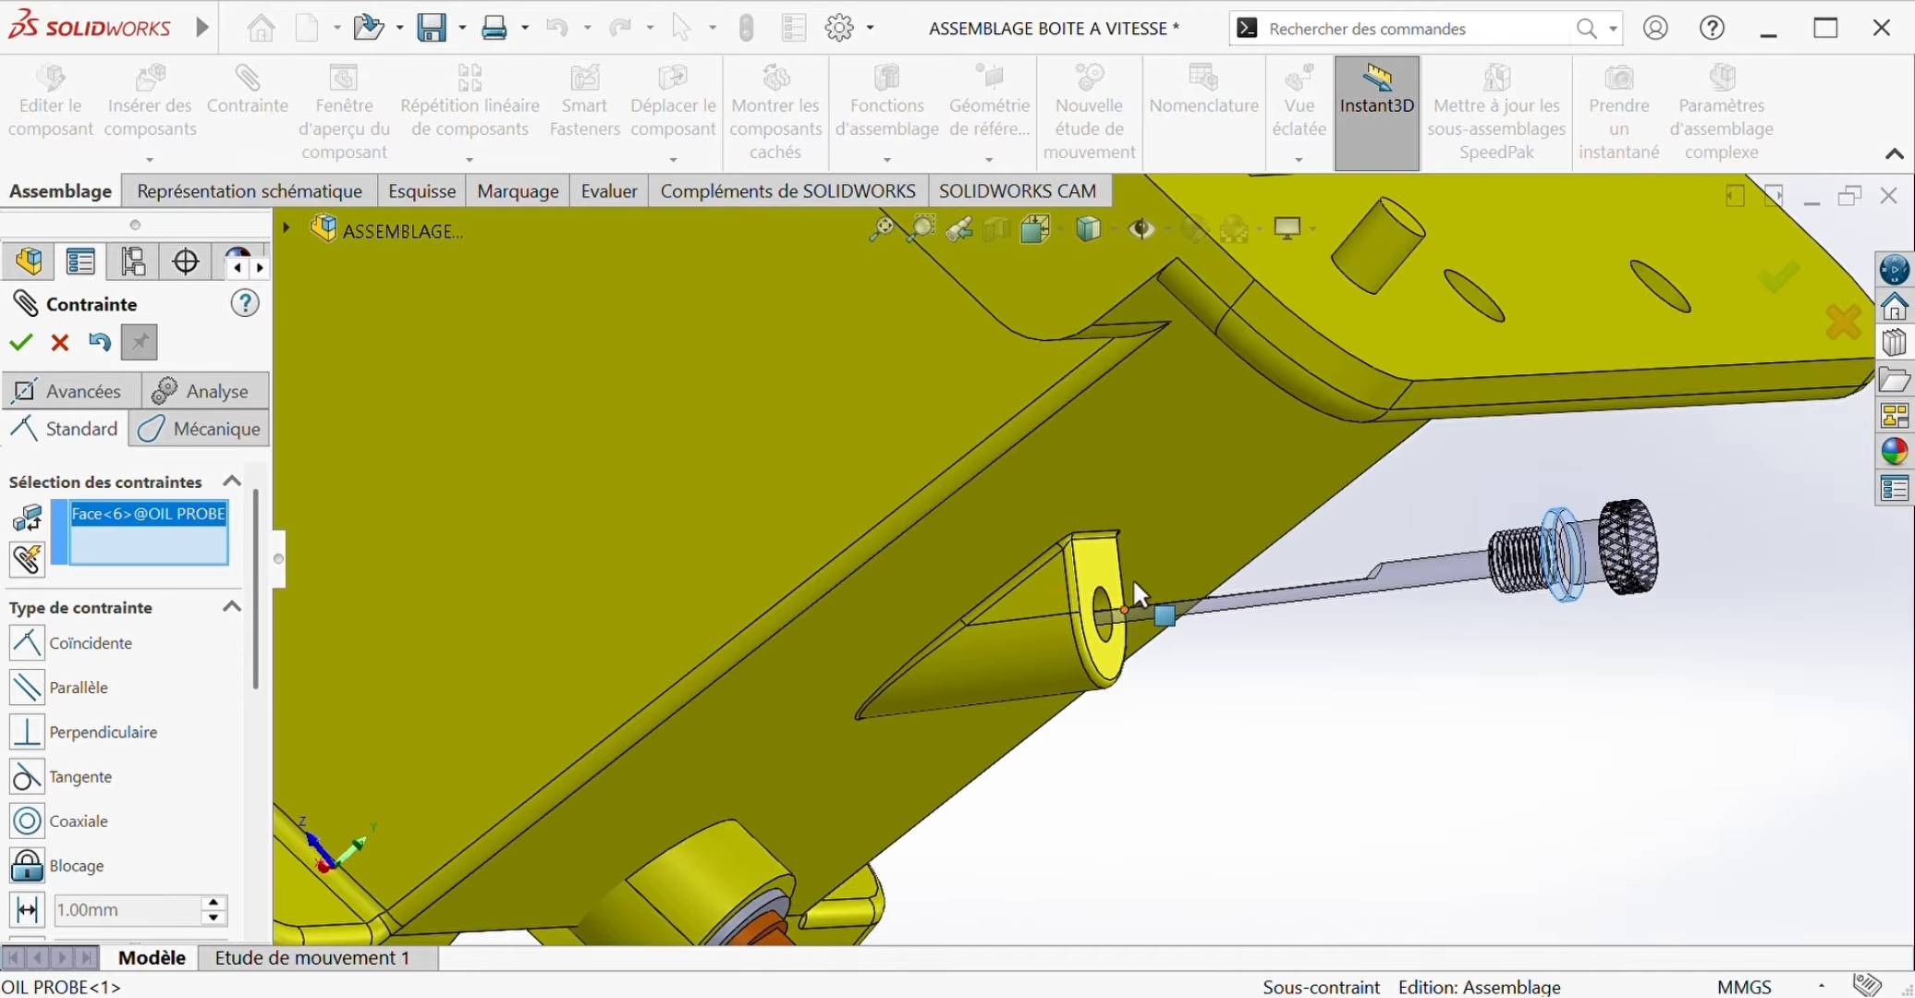
scroll(1052, 607, "down", 4)
left_click(958, 575)
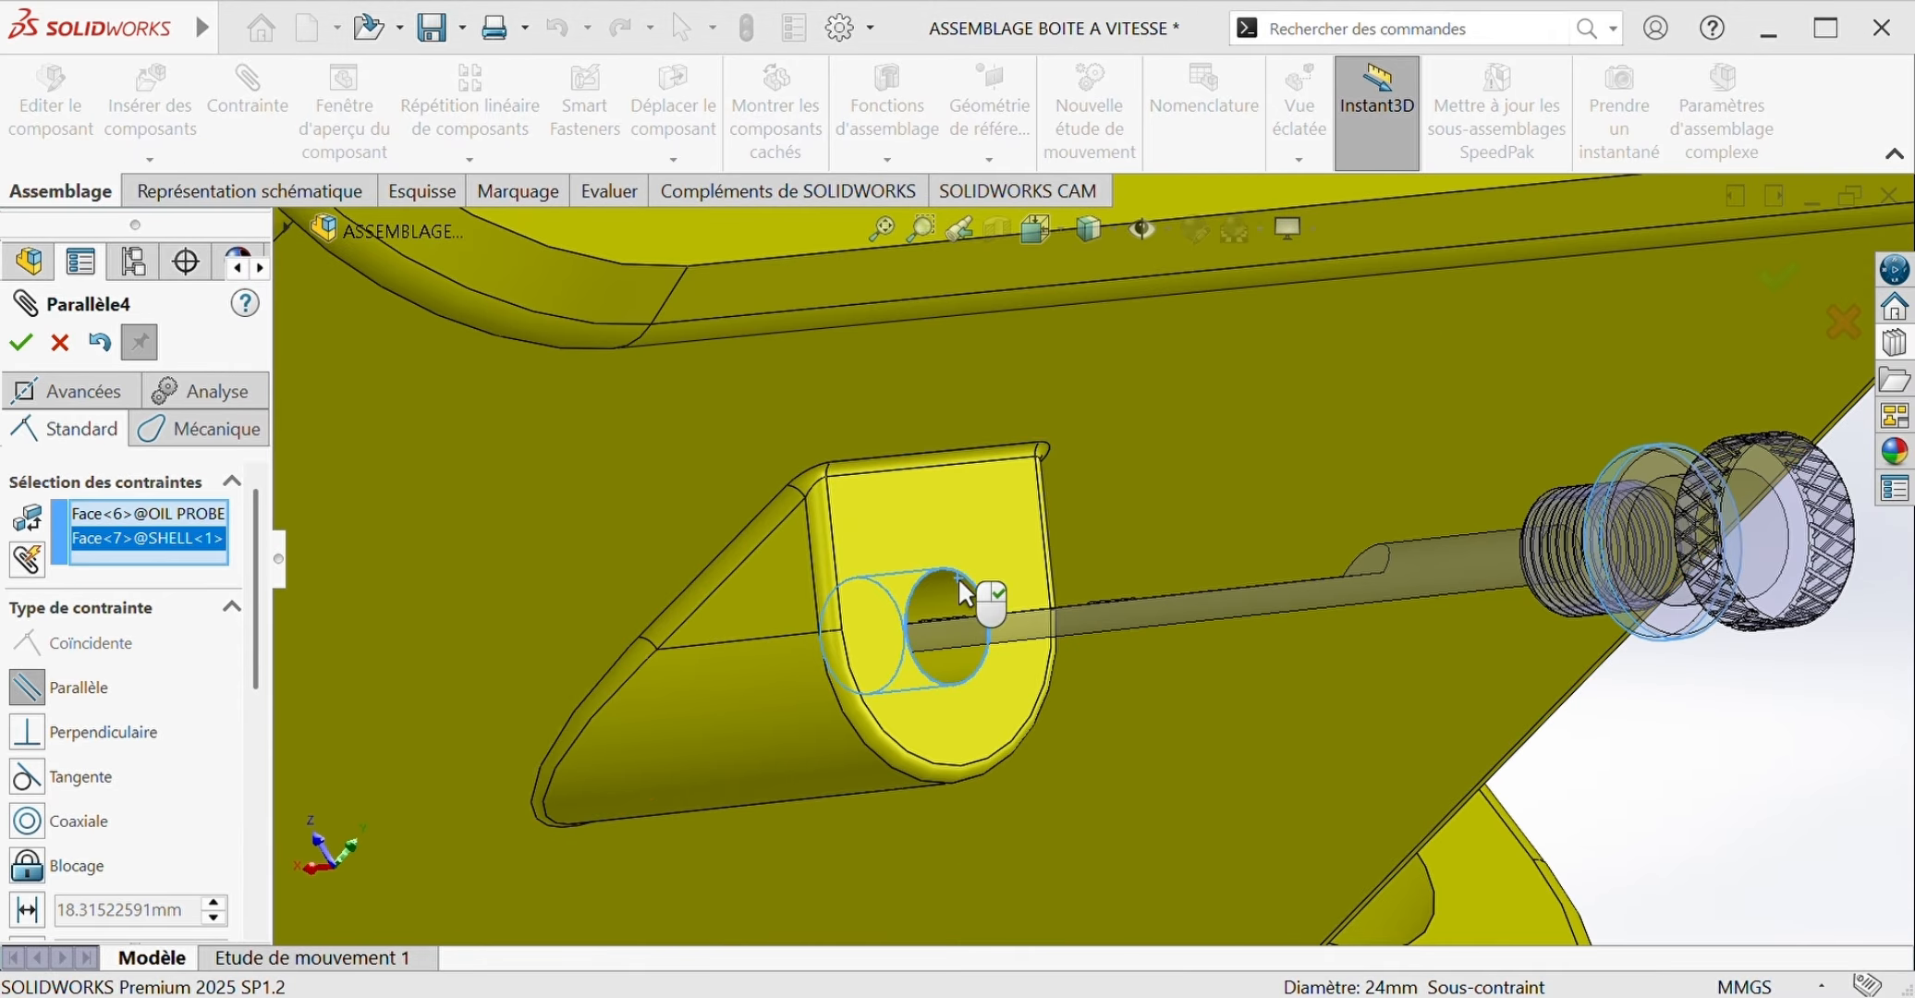
right_click(180, 540)
left_click(219, 581)
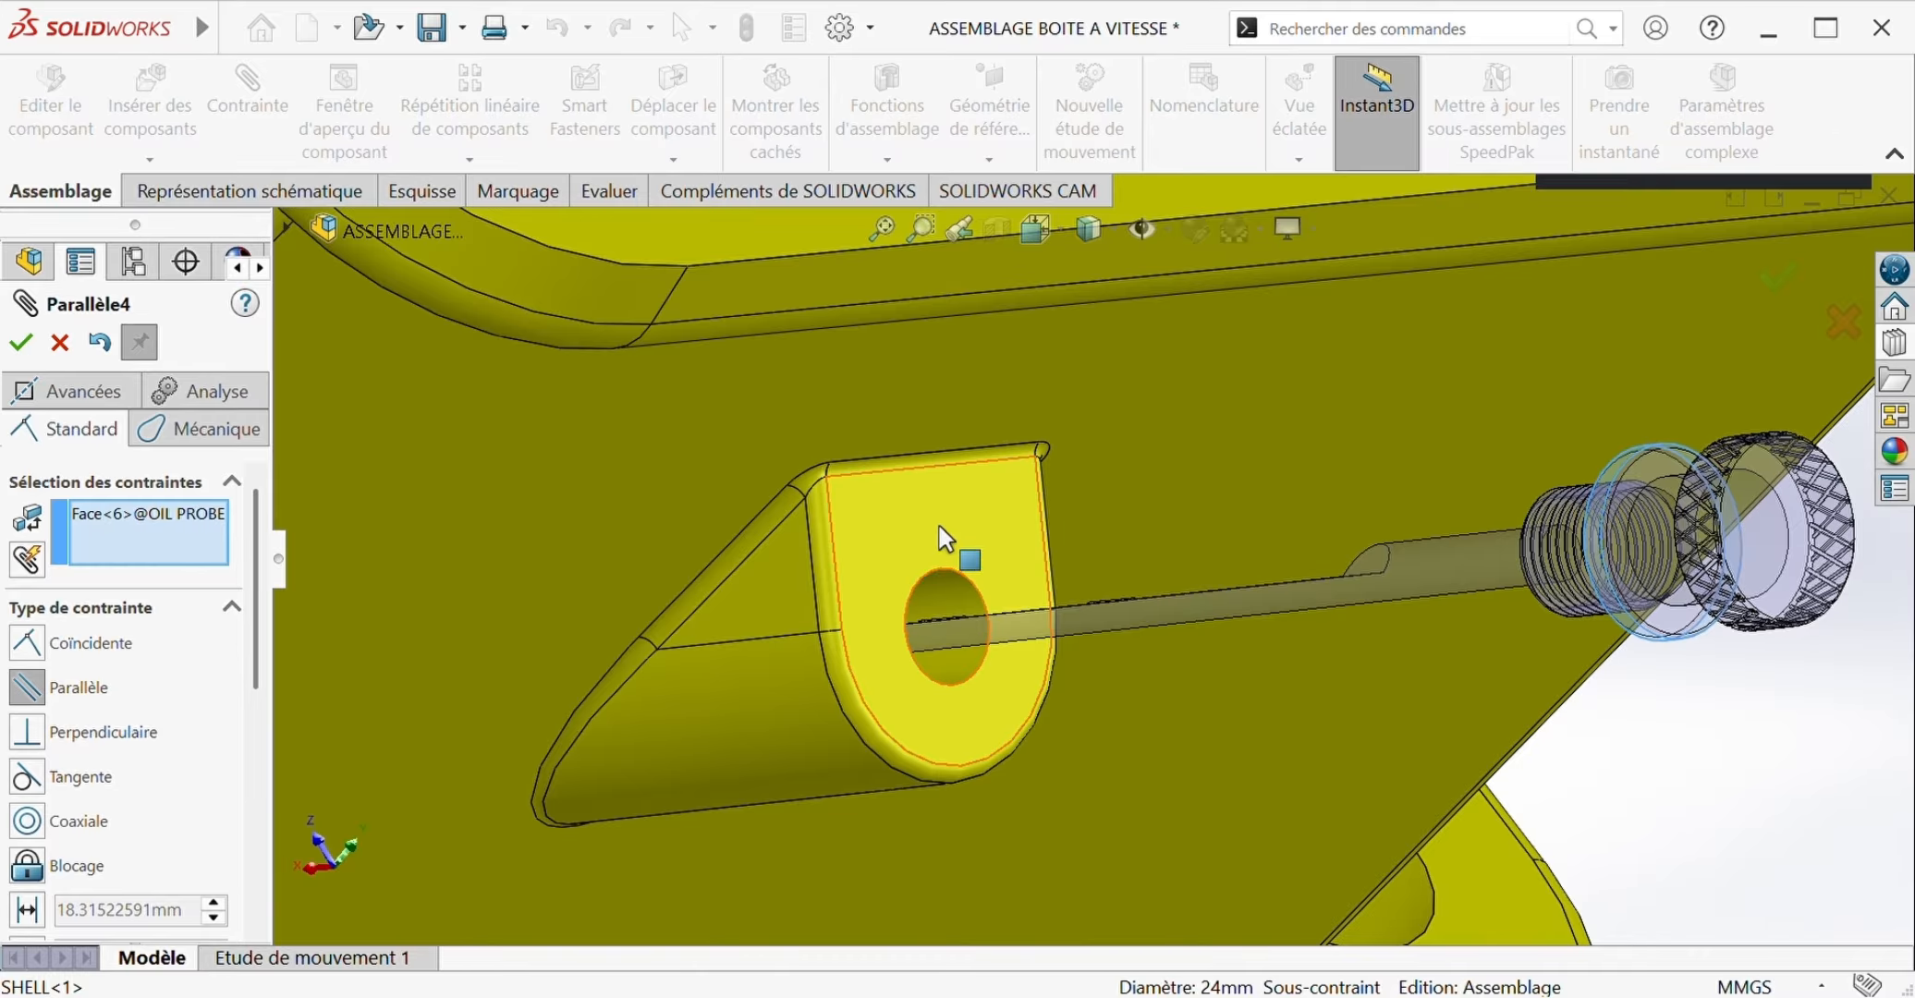
left_click(93, 522)
key("Delete")
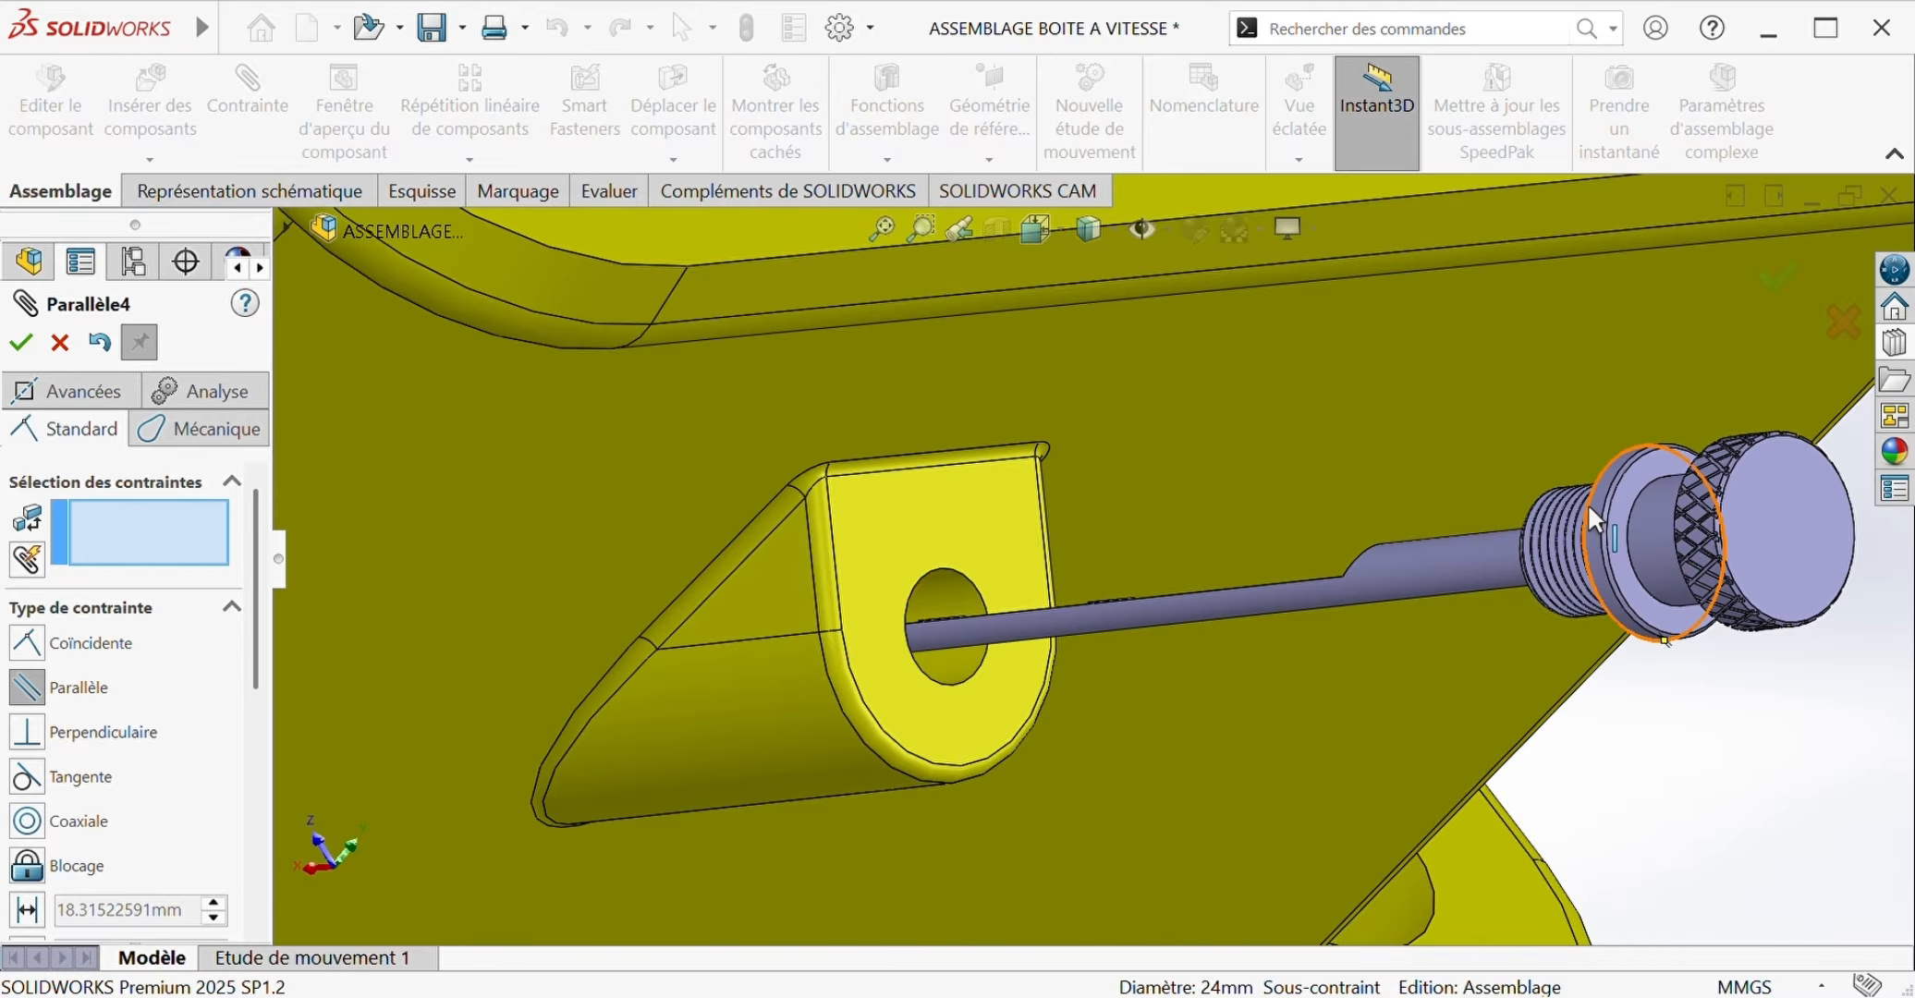
Step: Seat the oil probe's collar on the flat face of the shell's angled boss with a coincident mate and finish mating
left_click(1598, 473)
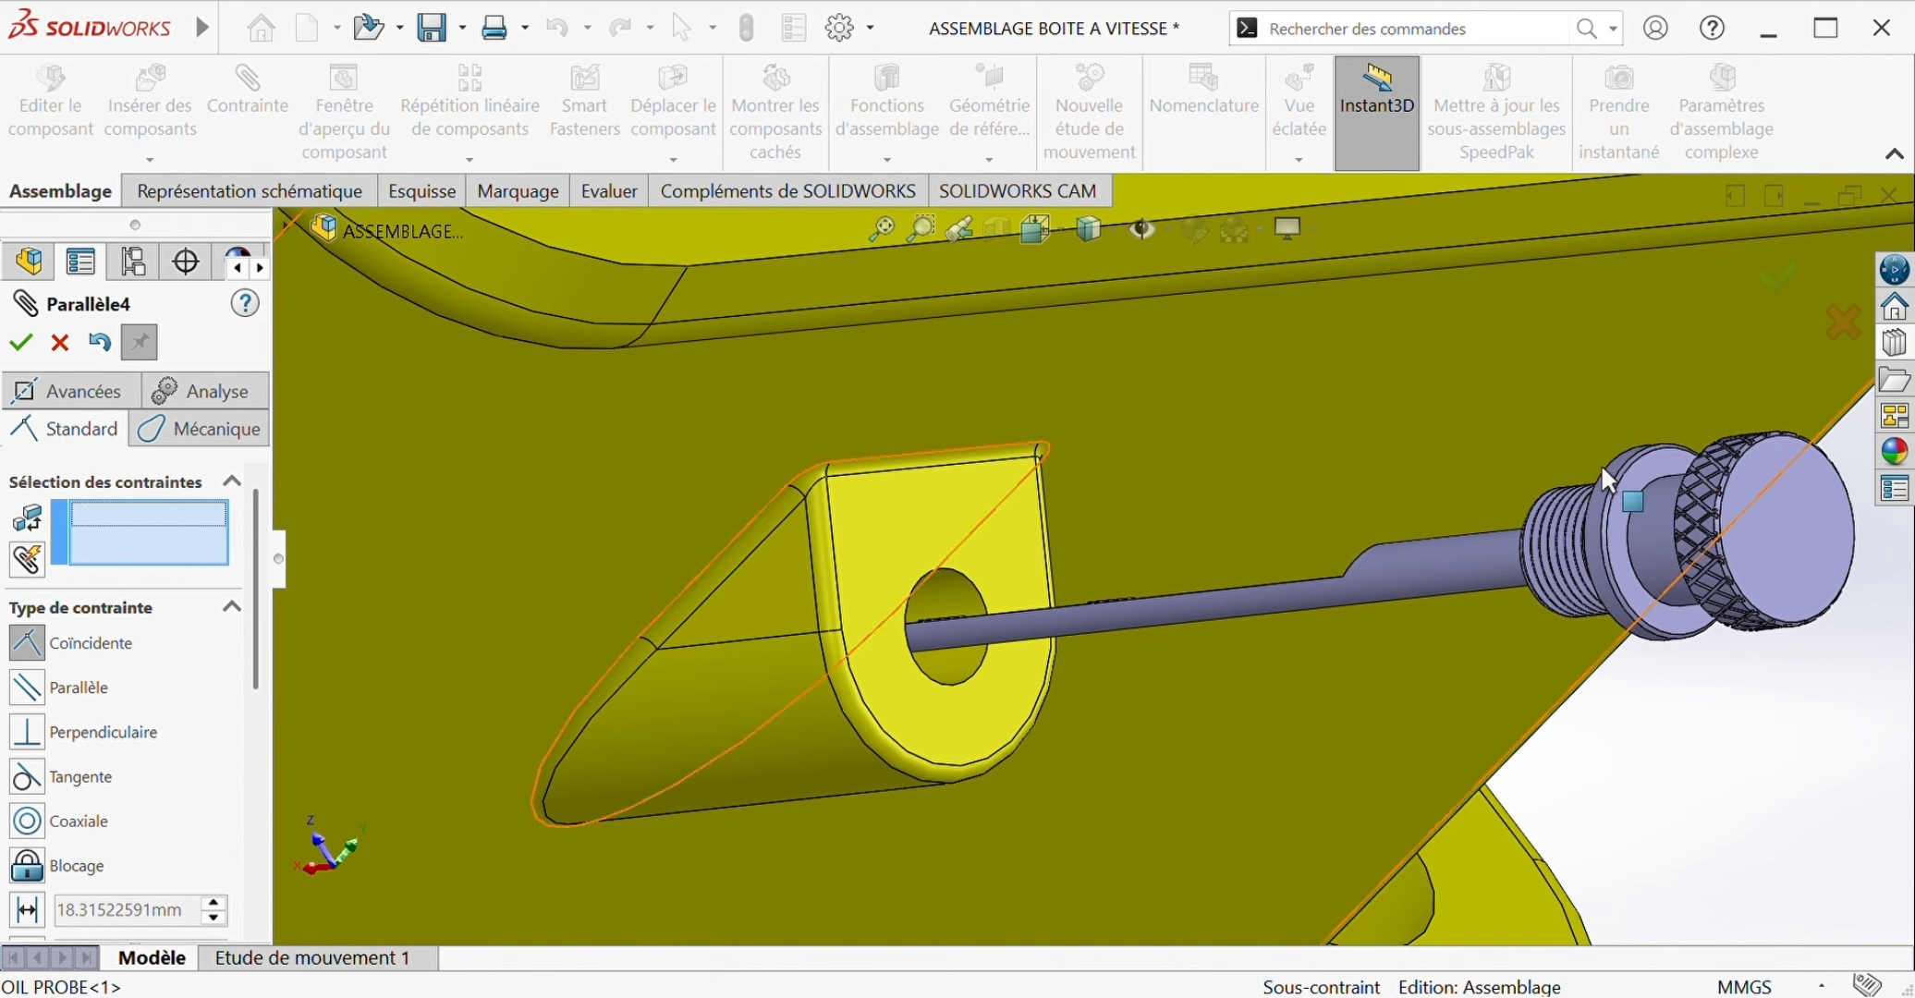
left_click(1604, 464)
left_click(889, 554)
left_click(21, 342)
scroll(952, 712, "up", 5)
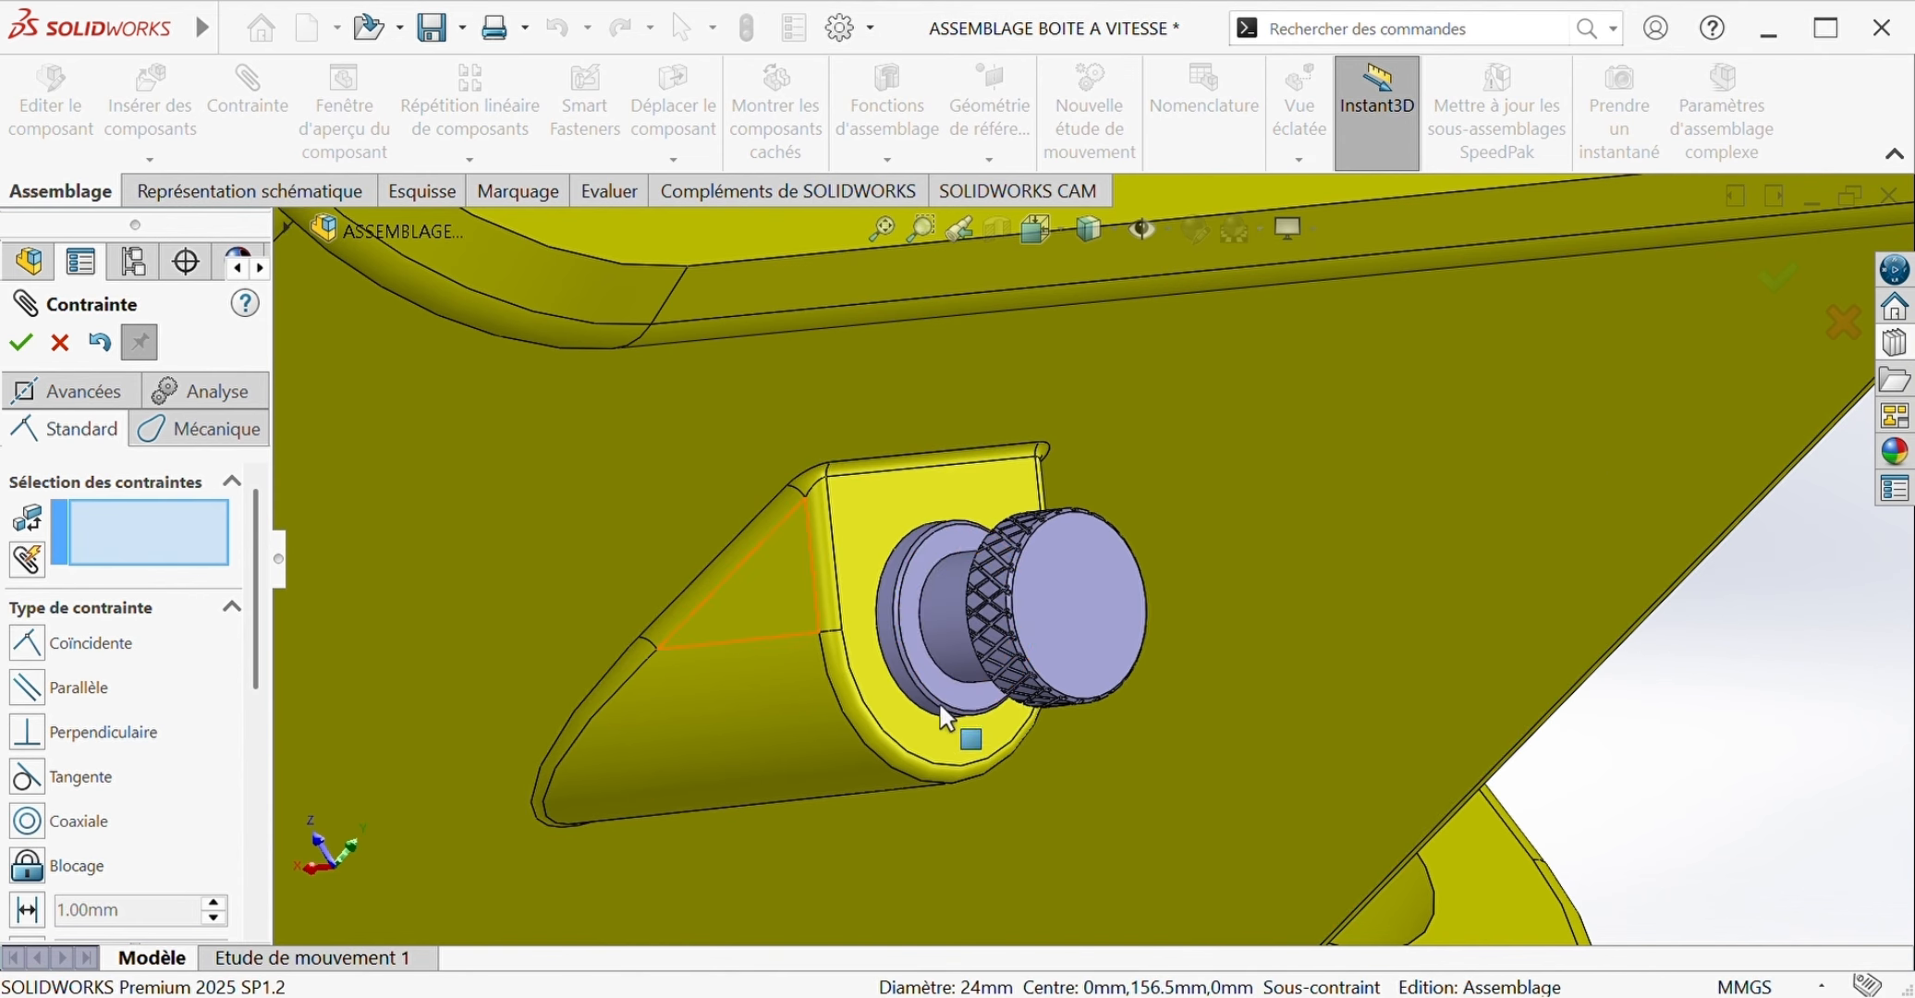
left_click(22, 344)
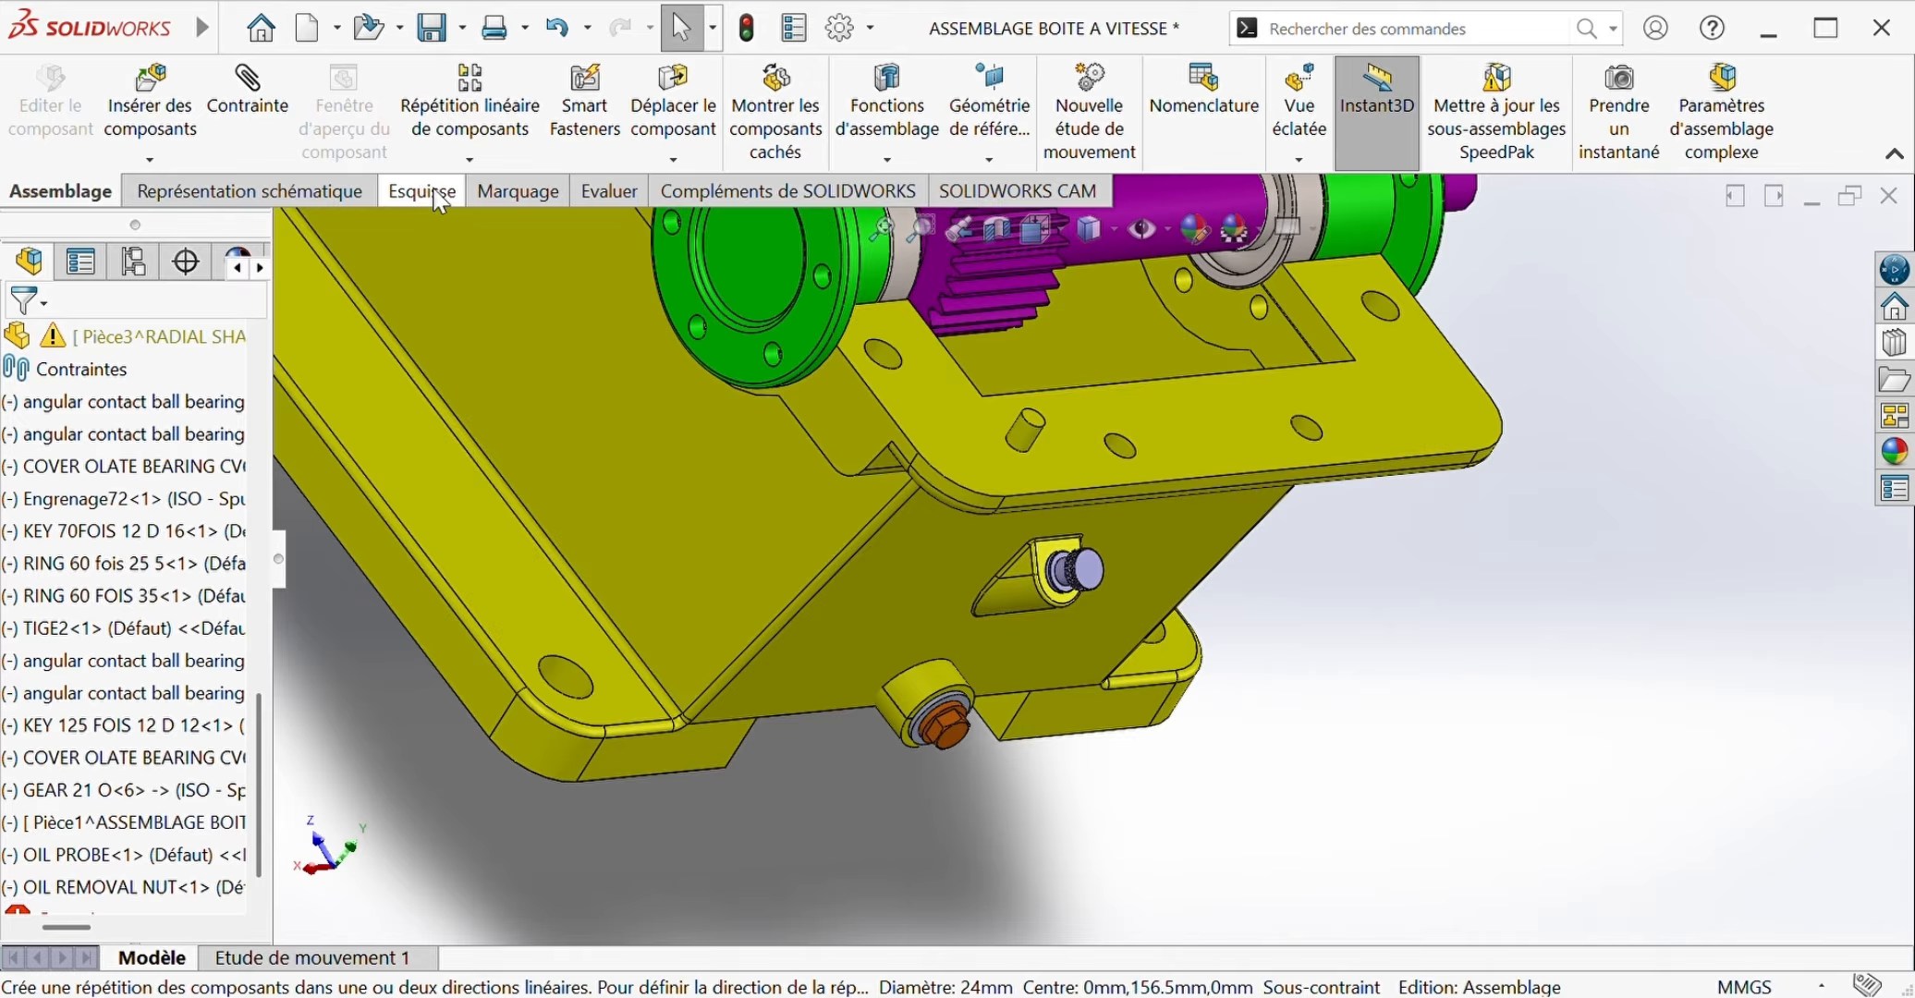
Step: Insert the flat closing plate, the Eye Bolt original and the GEARBOX COVER ORIGINAL into free space beside the shell
left_click(150, 102)
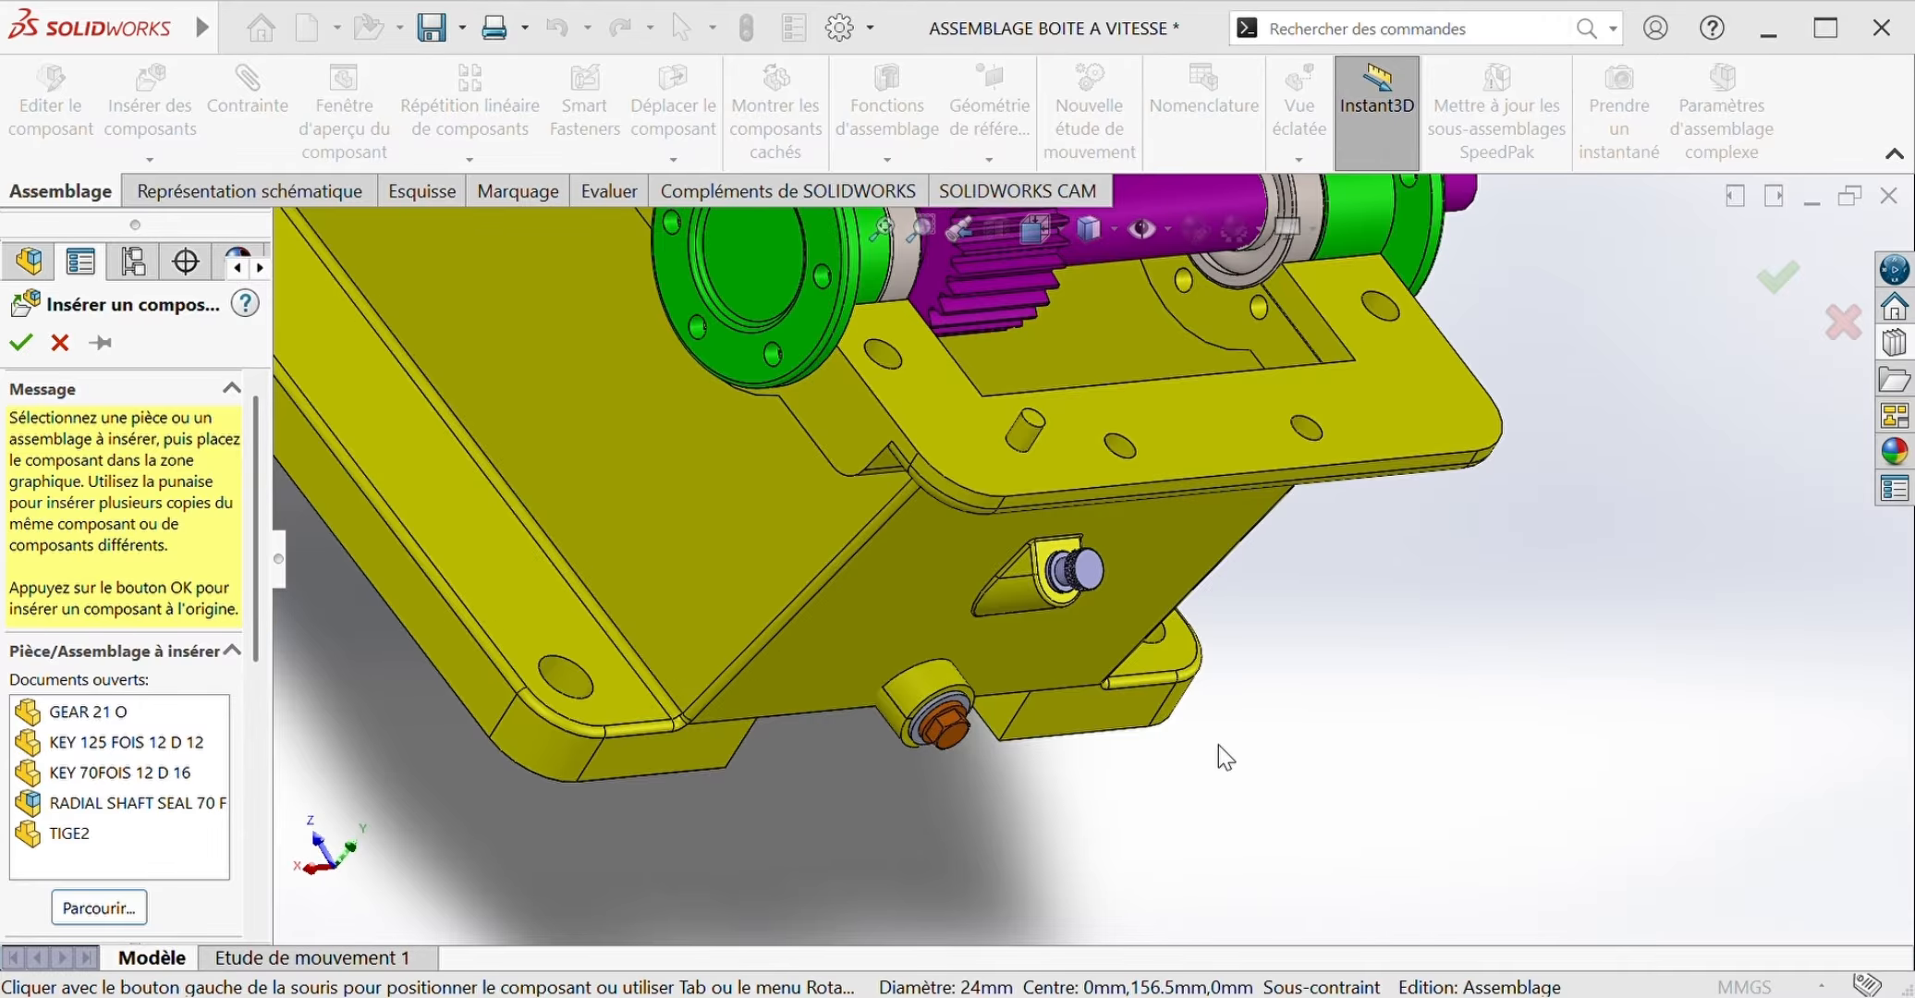
left_click(1627, 555)
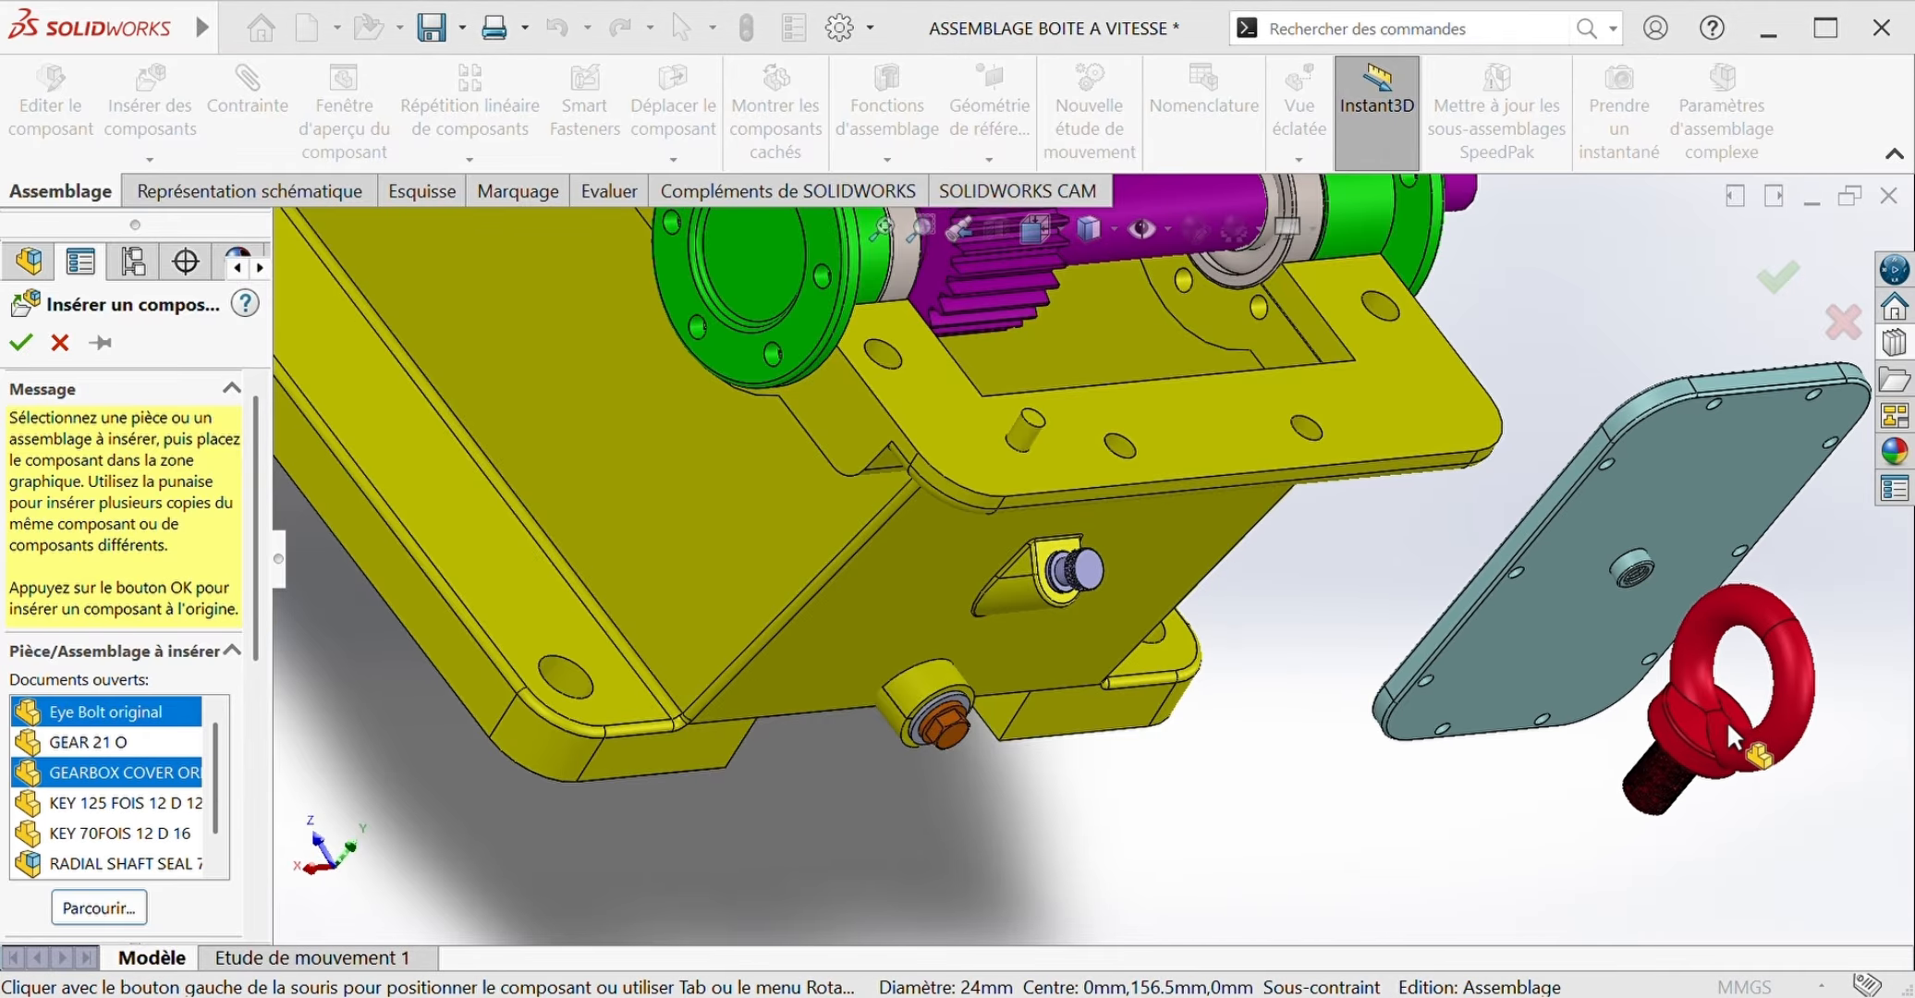
left_click(1739, 733)
scroll(1389, 783, "up", 5)
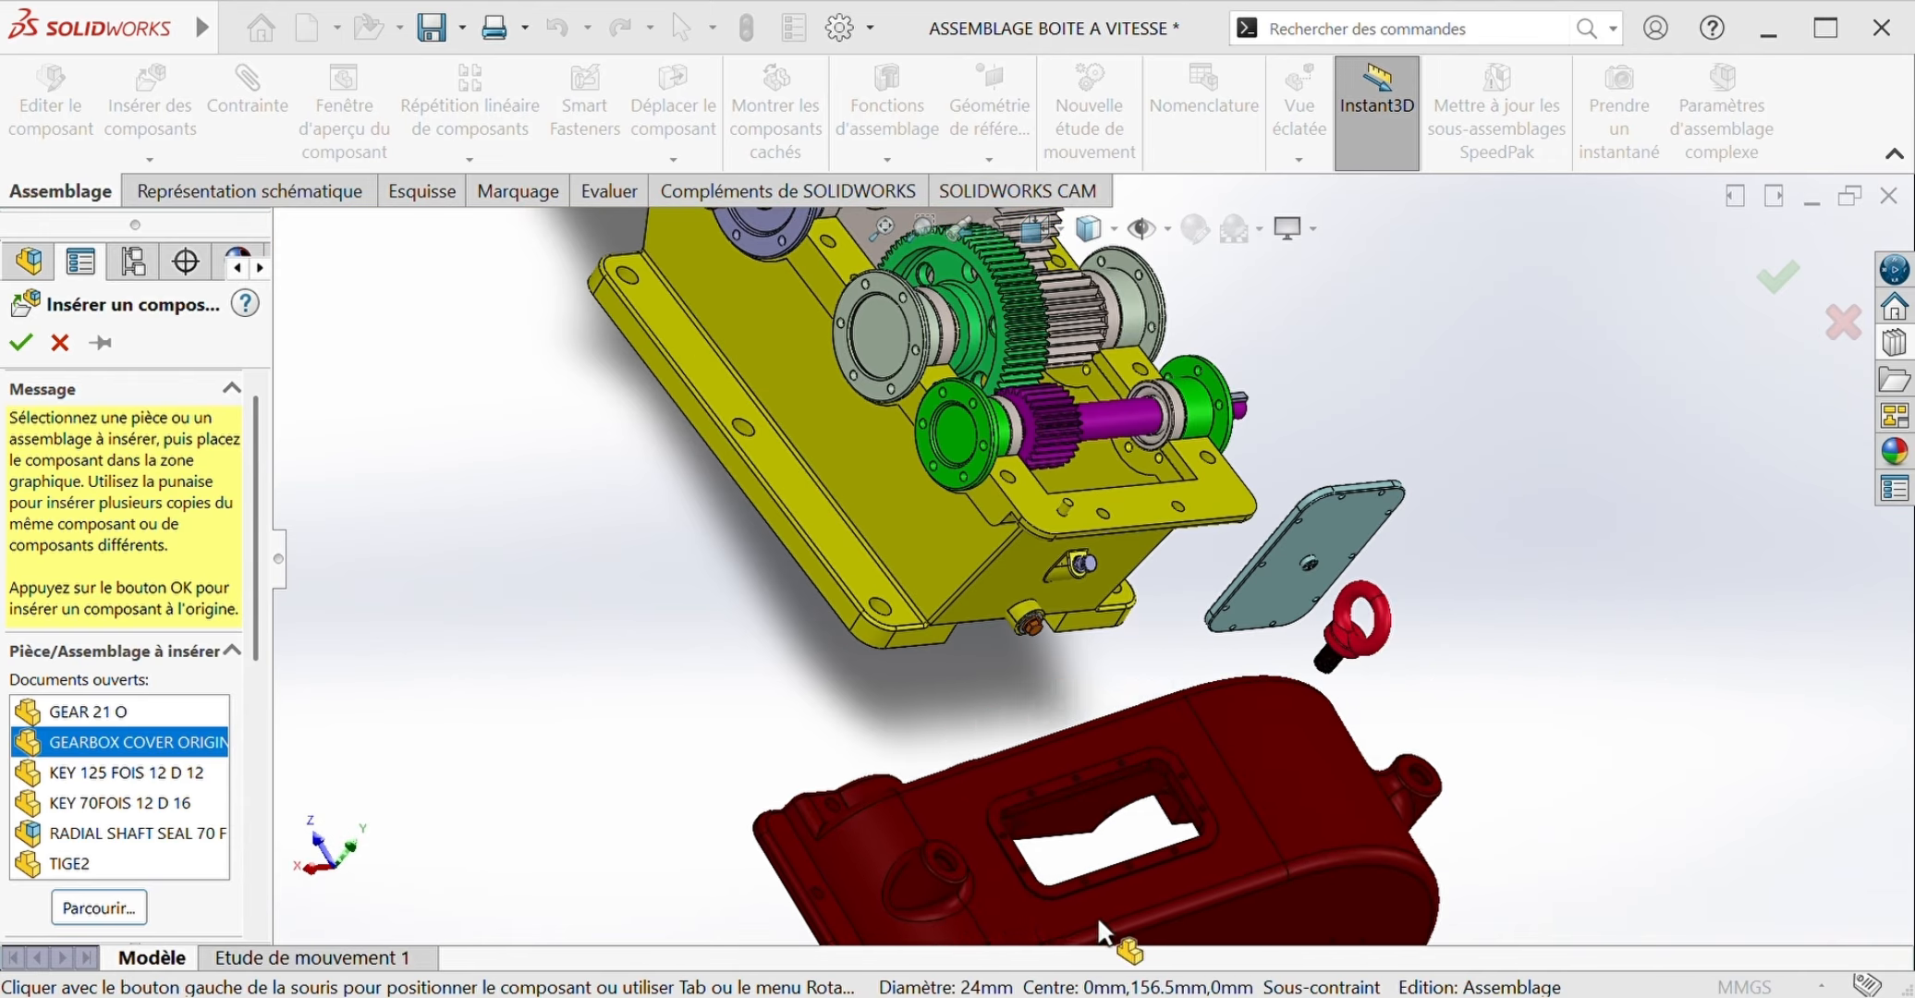
left_click(1022, 886)
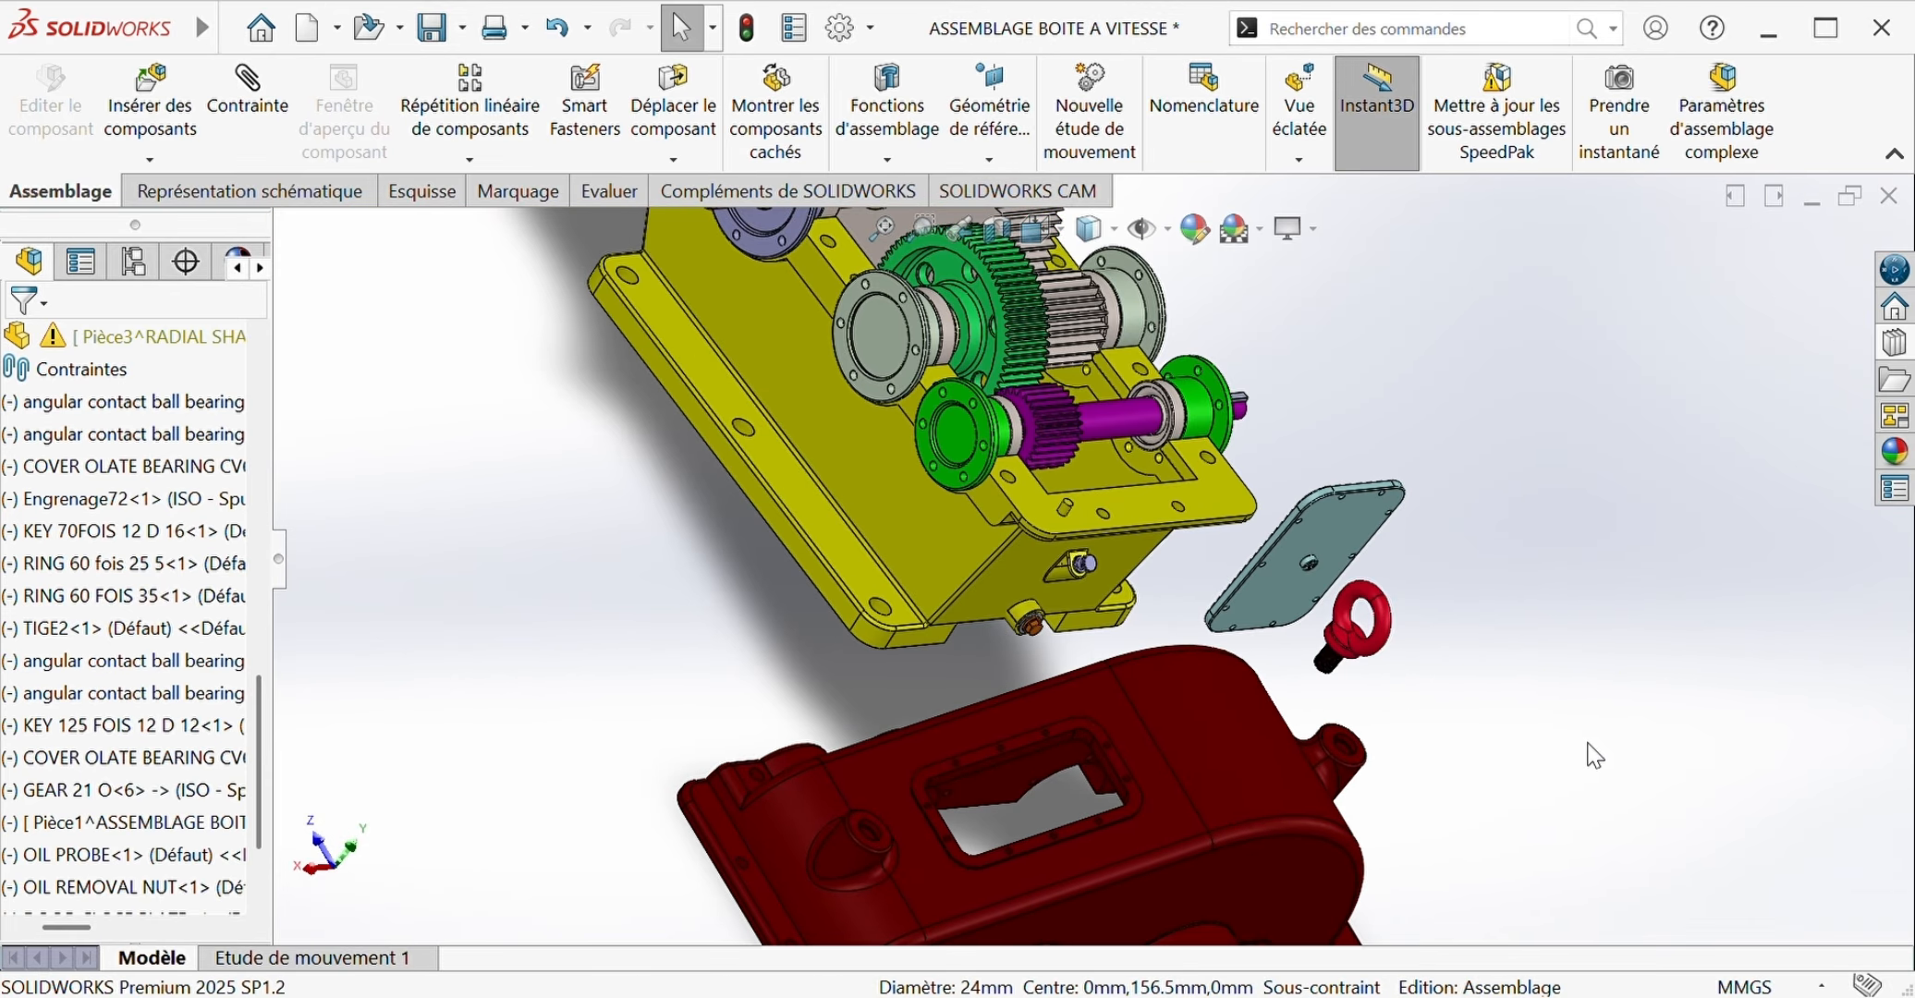
key("f")
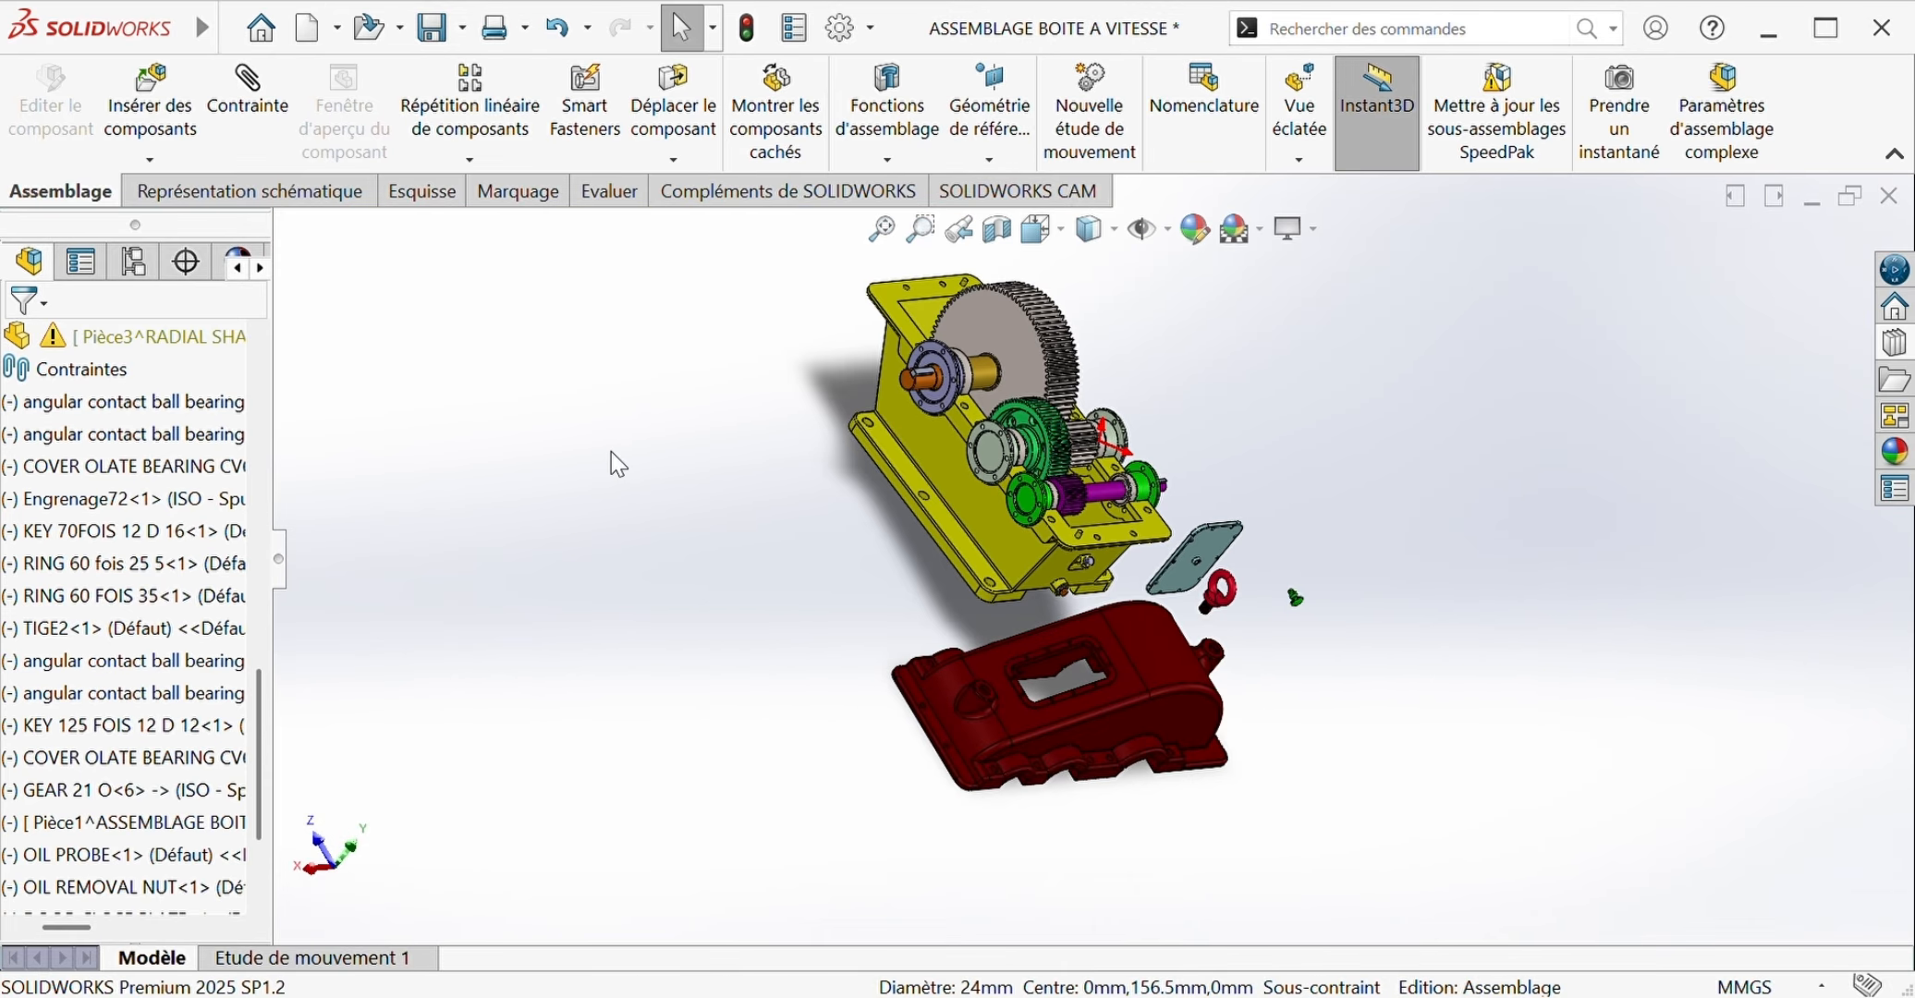
left_click(934, 288)
left_click(264, 111)
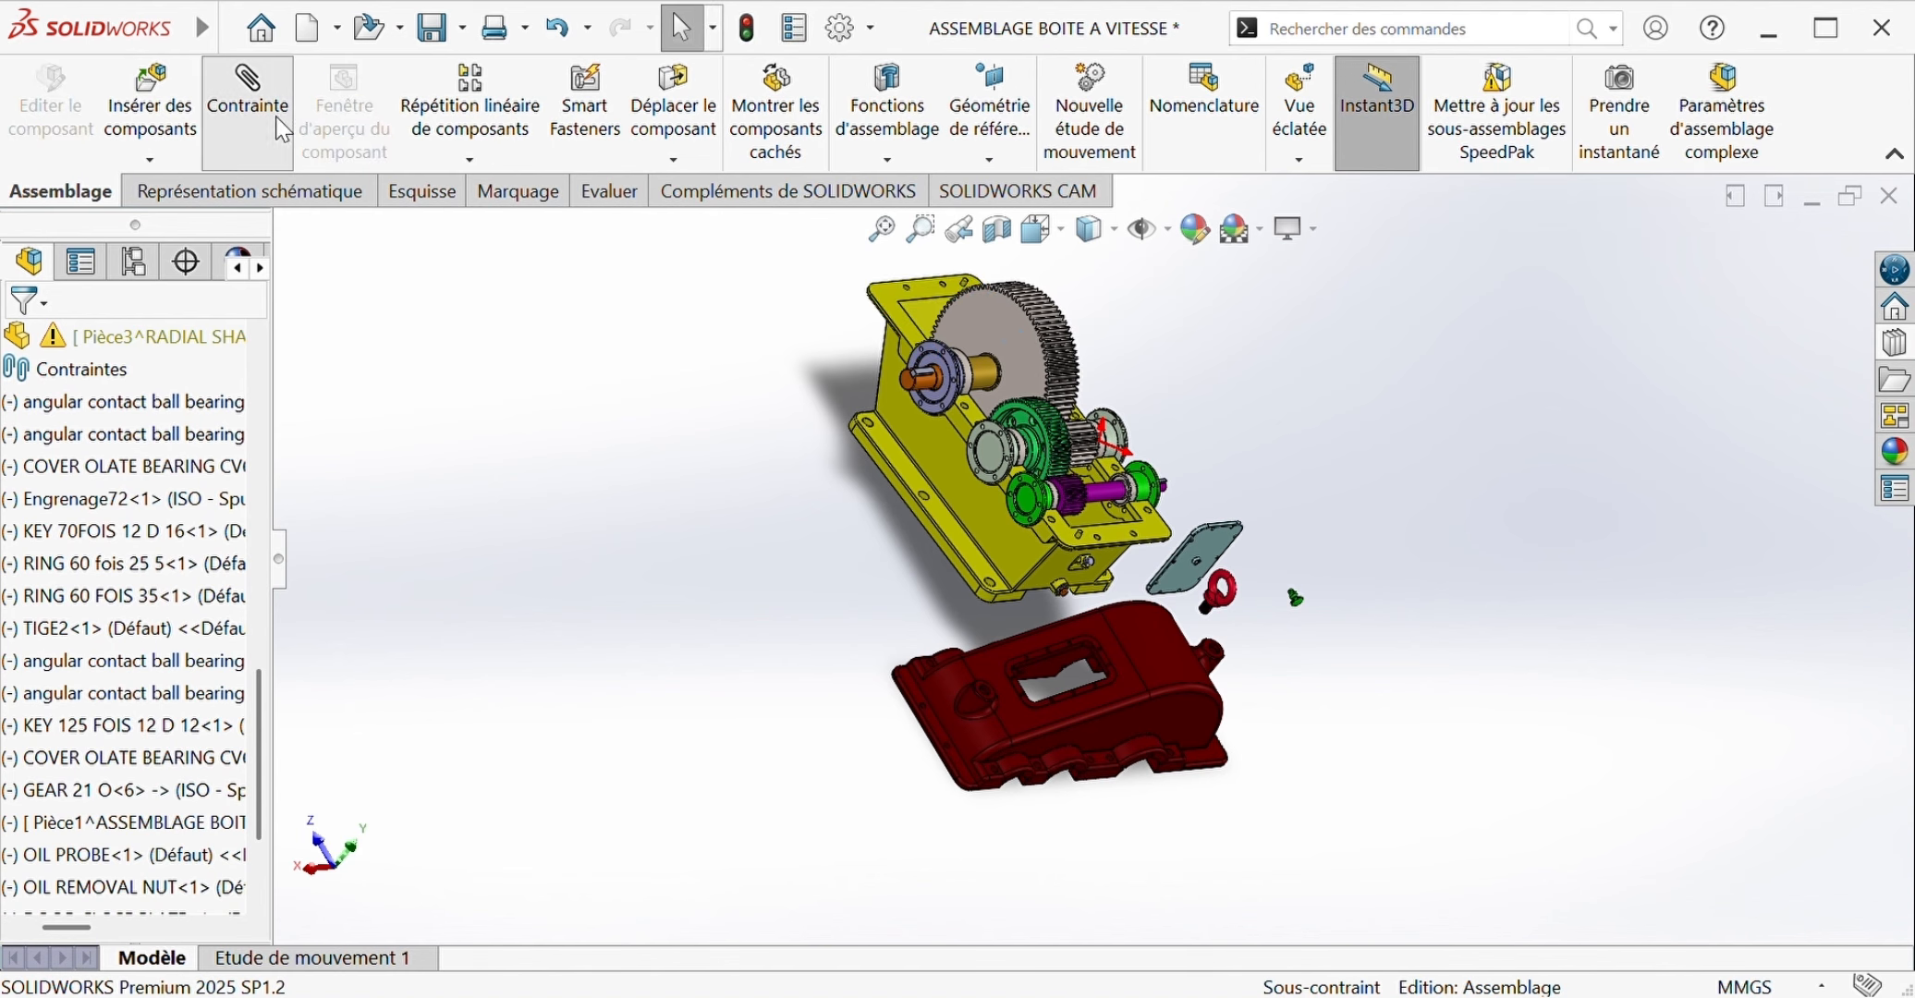
middle_click_drag(1361, 858, 1193, 312)
left_click(1016, 344)
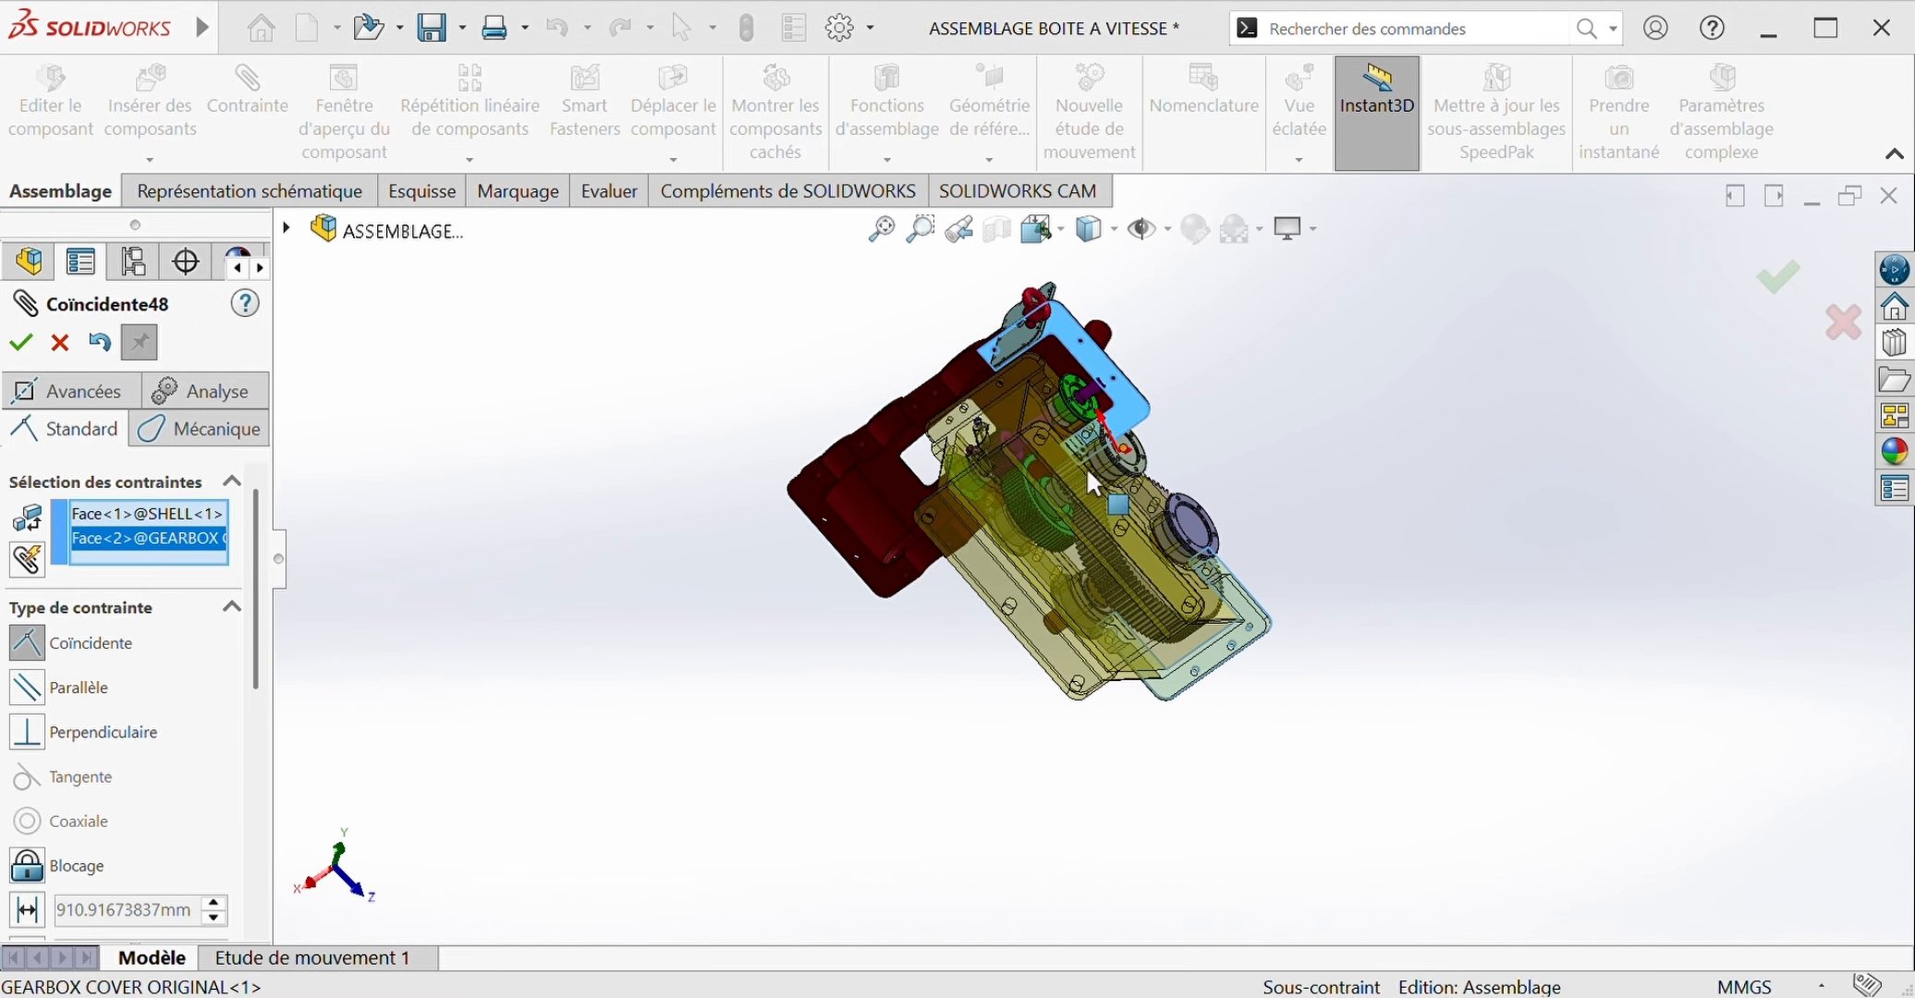
middle_click_drag(1393, 462, 1355, 316)
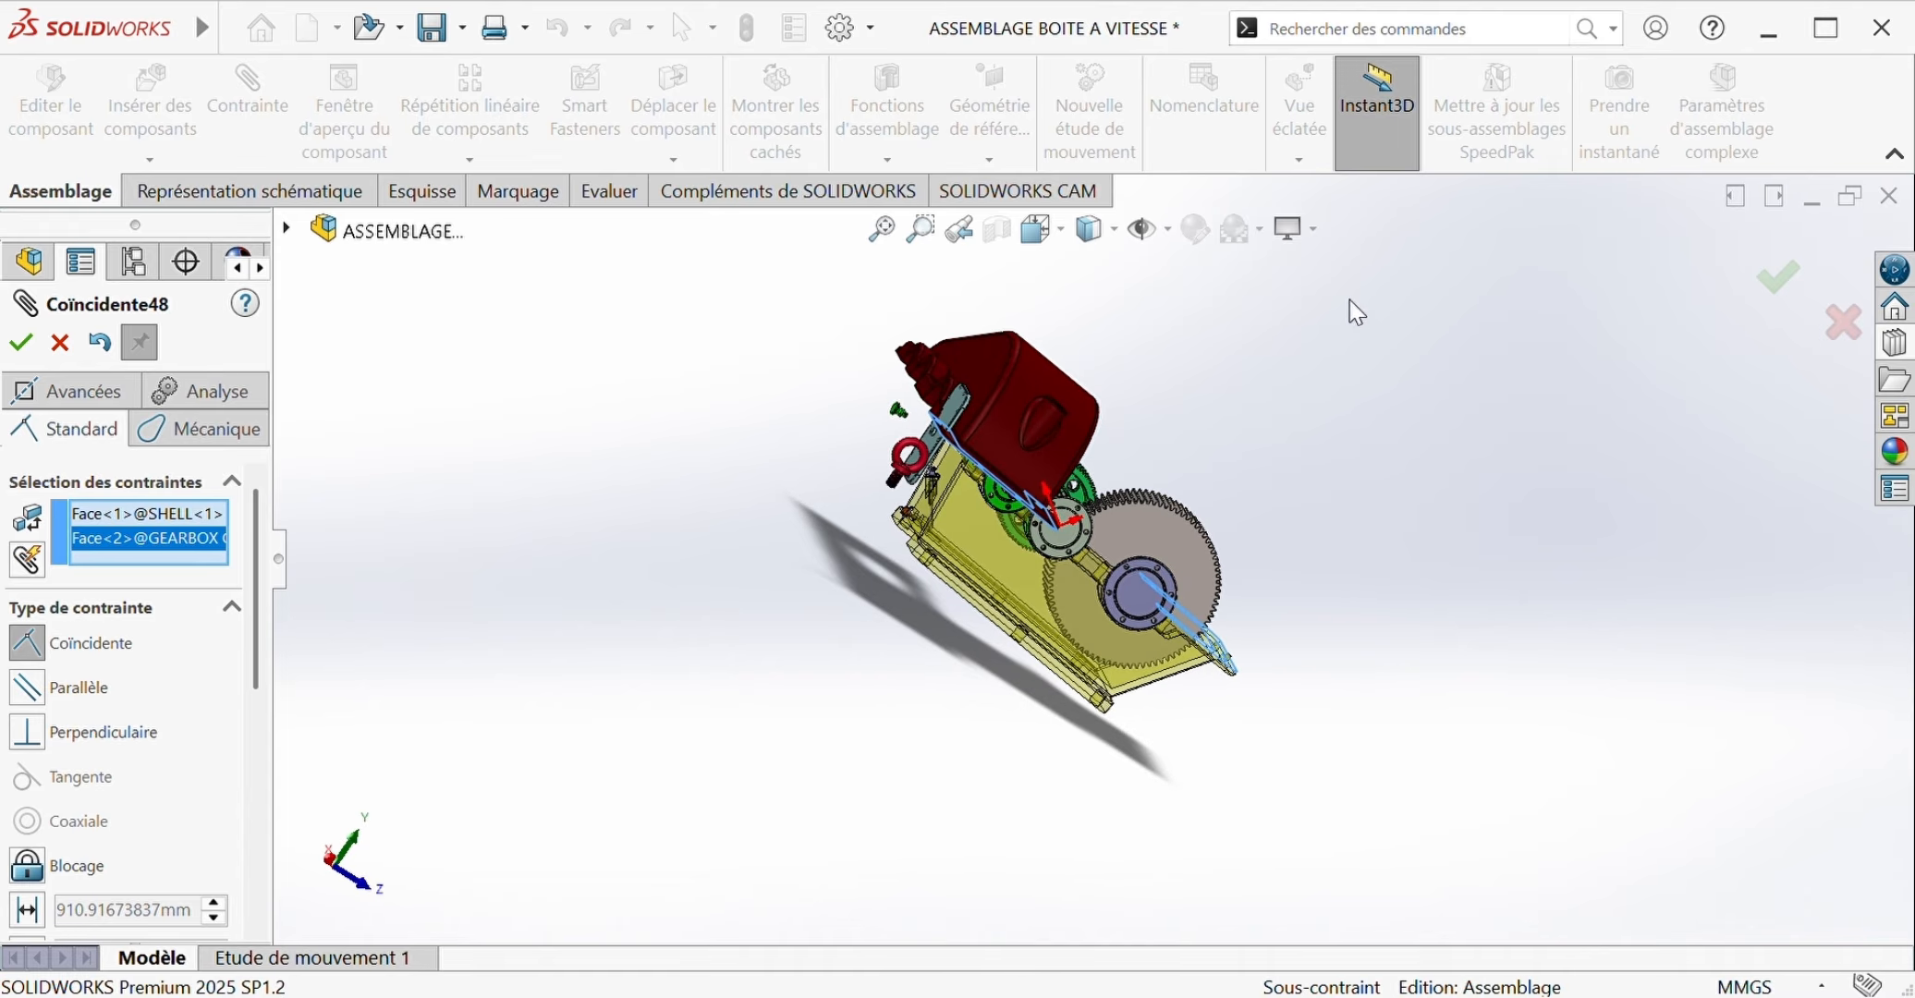
left_click(60, 343)
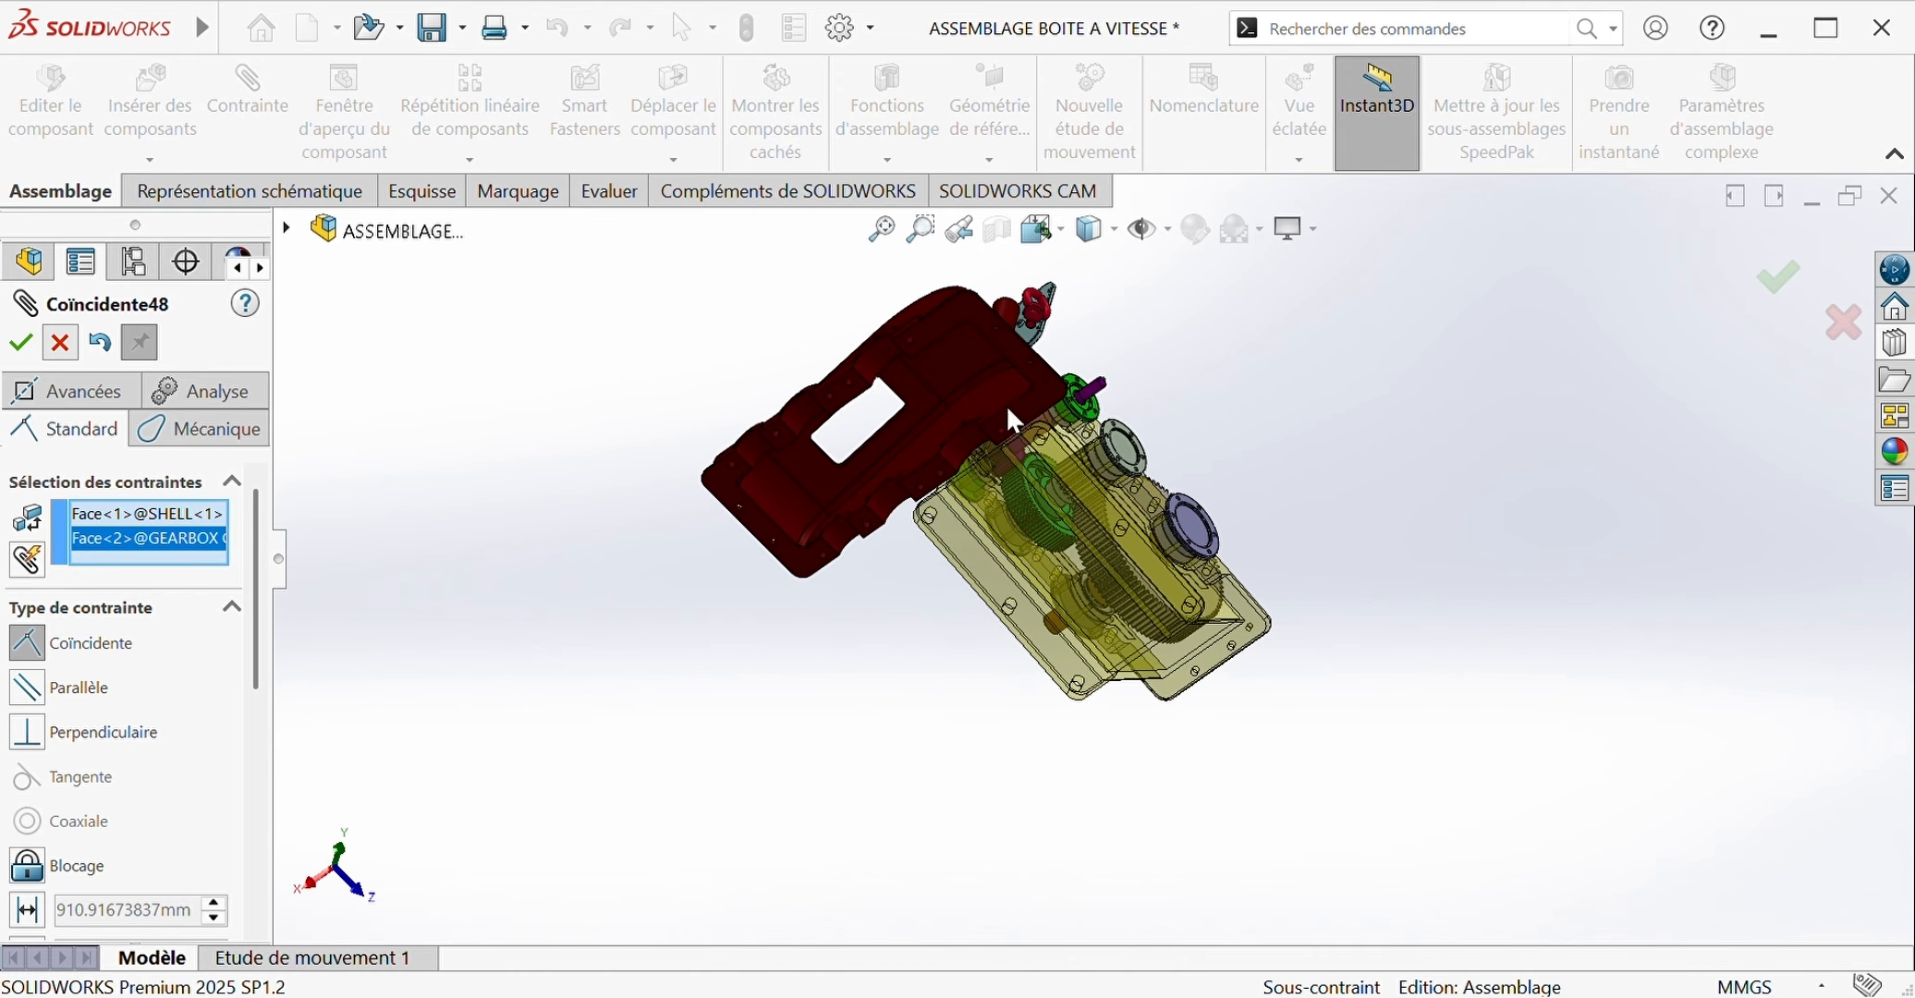
middle_click_drag(598, 290, 779, 457)
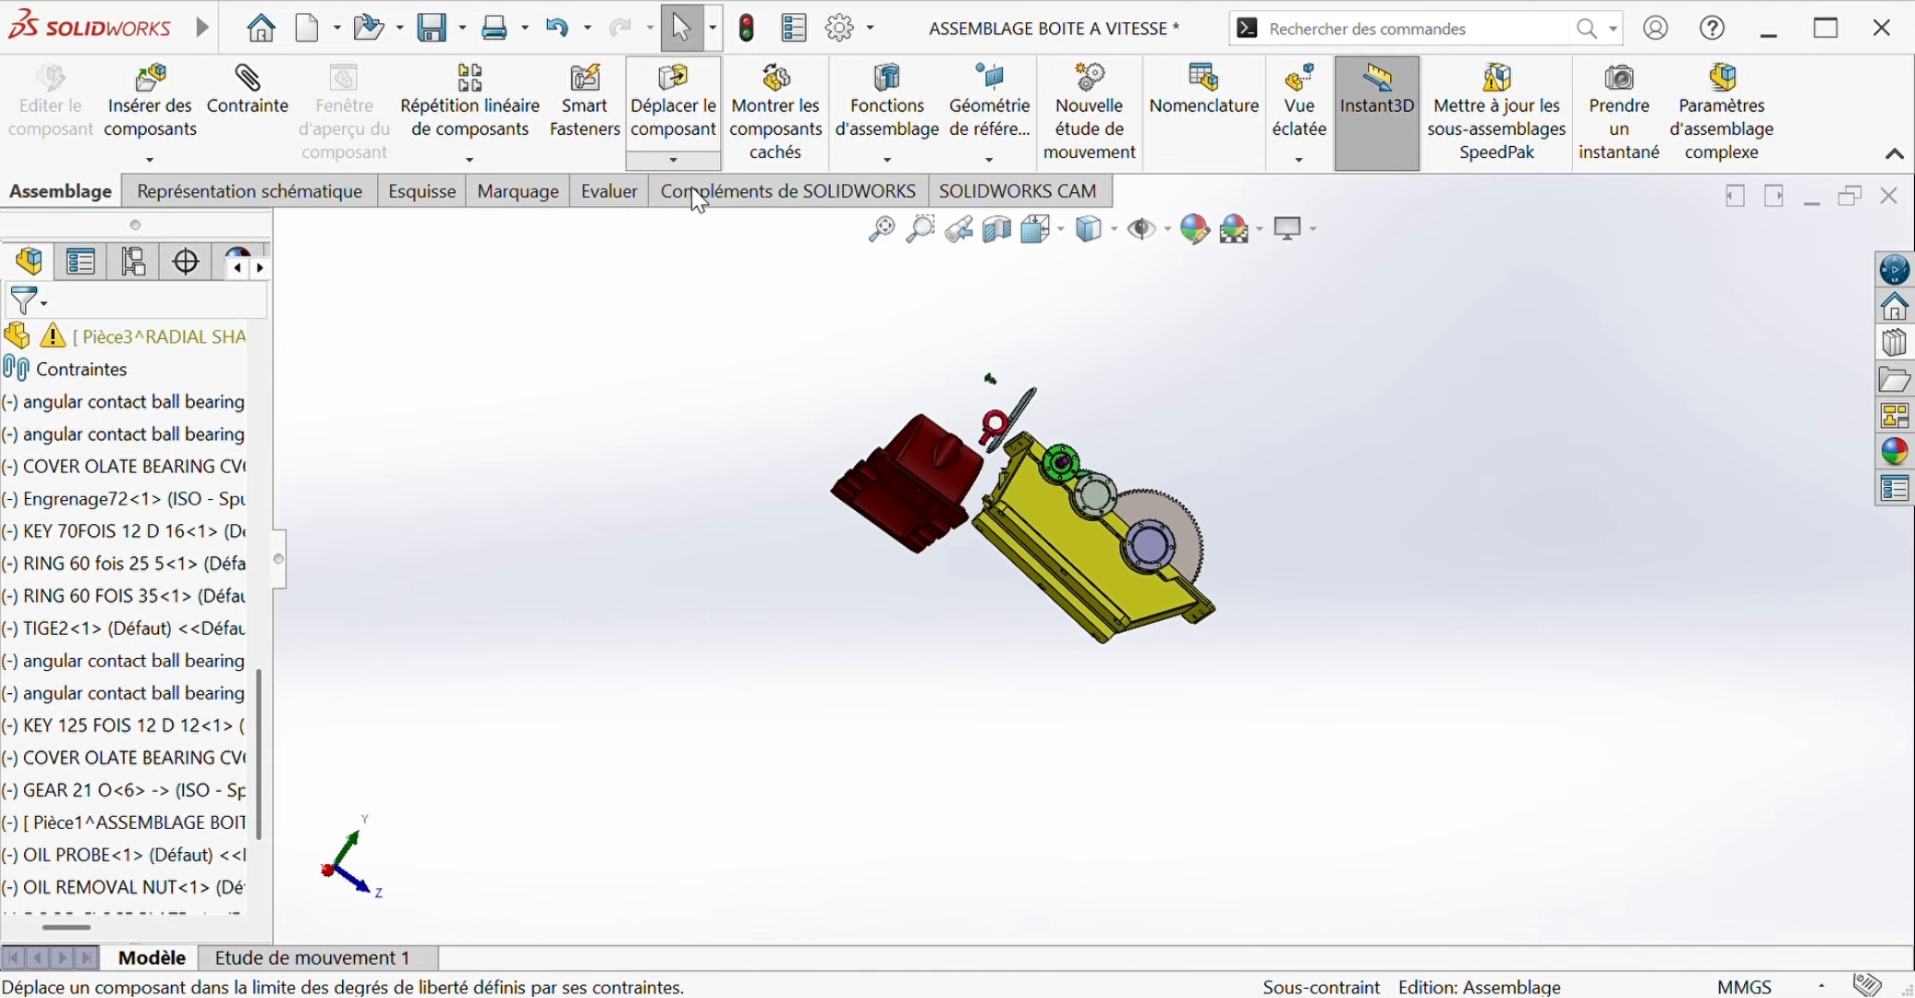
Step: Move the gearbox cover to the free space on the opposite side of the shell and rotate it freely there
left_click(675, 111)
left_click_drag(925, 474, 1295, 499)
left_click(675, 159)
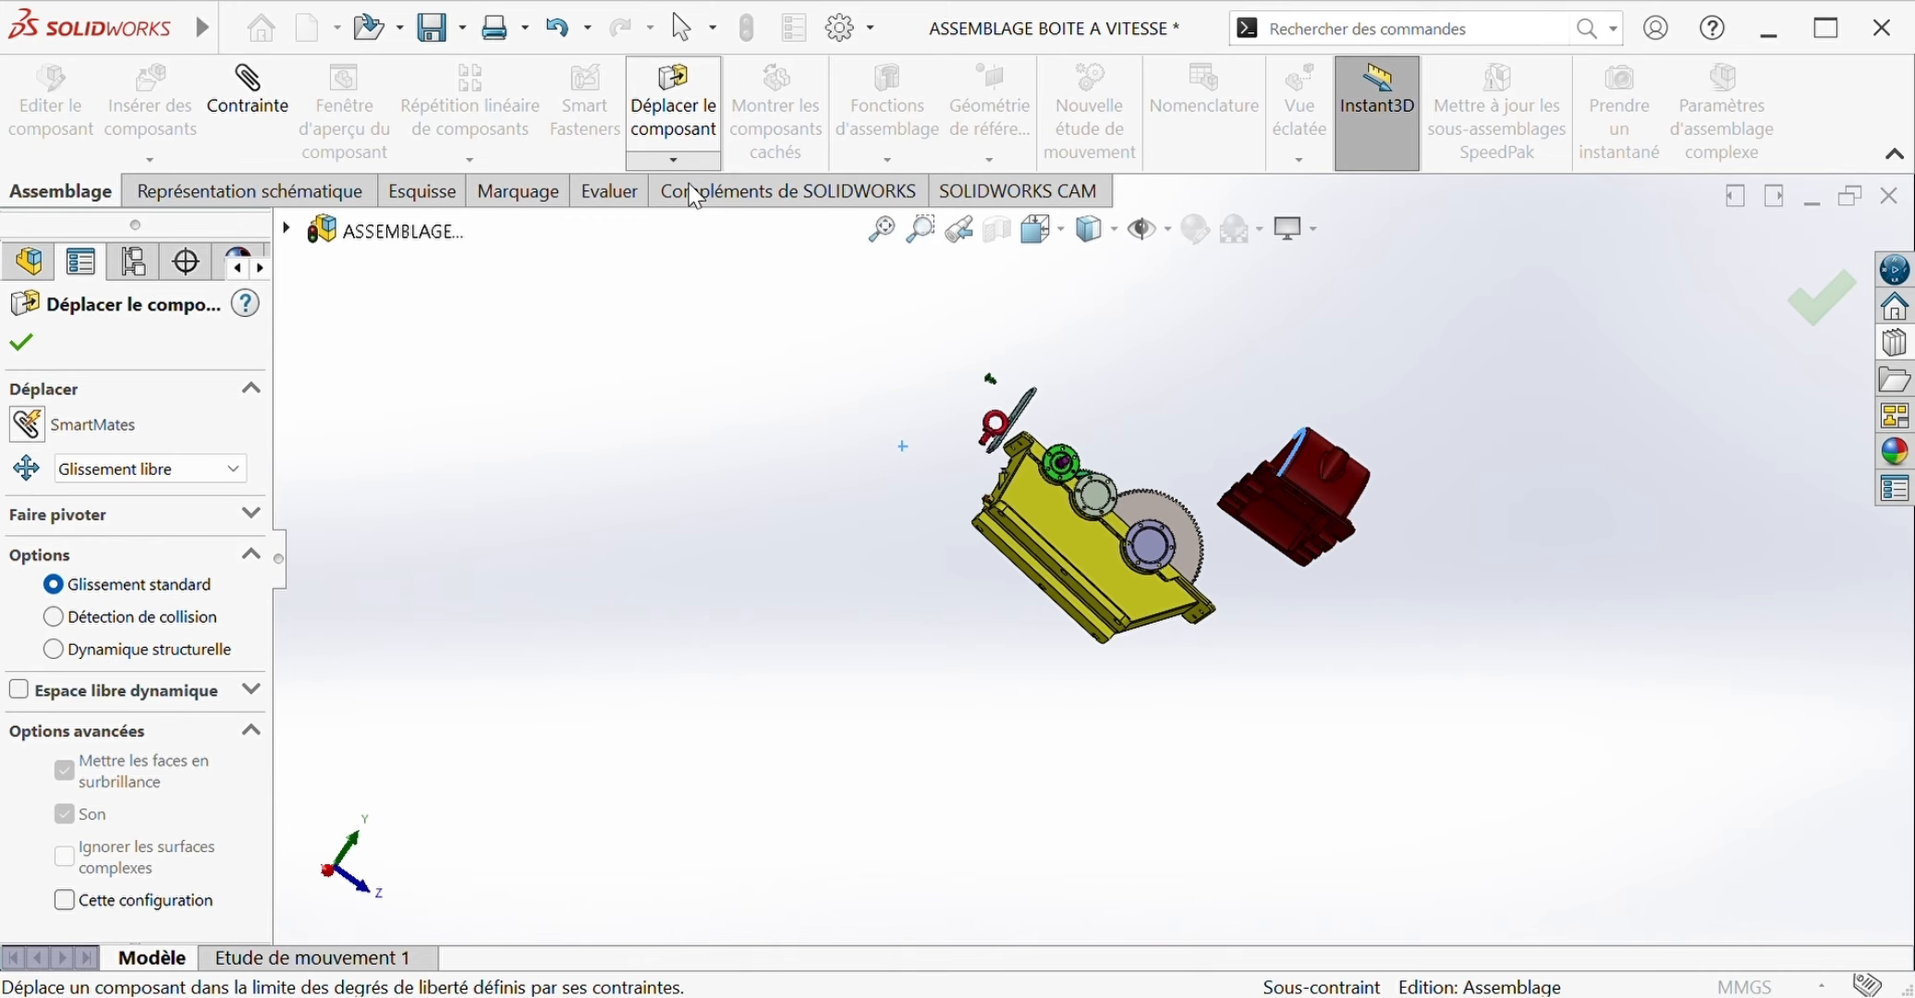
left_click(703, 221)
left_click_drag(1329, 483, 1488, 671)
left_click_drag(1230, 459, 1282, 460)
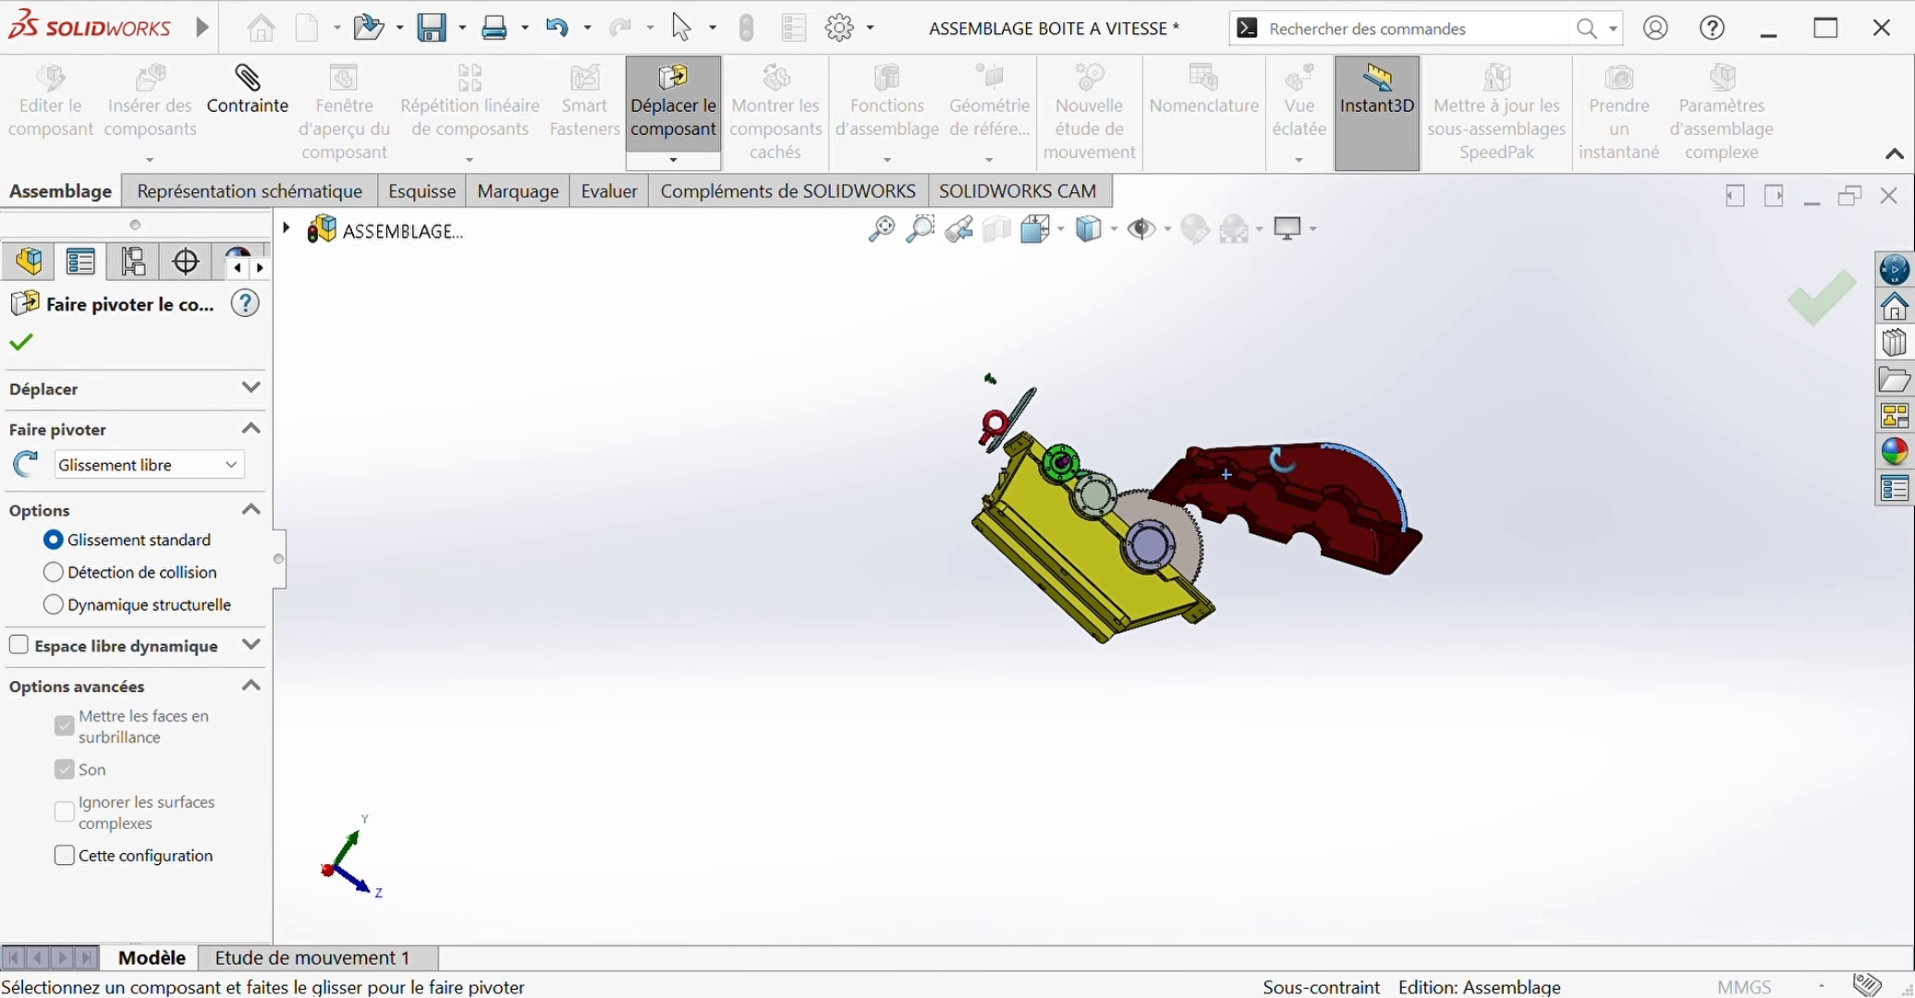
left_click(21, 342)
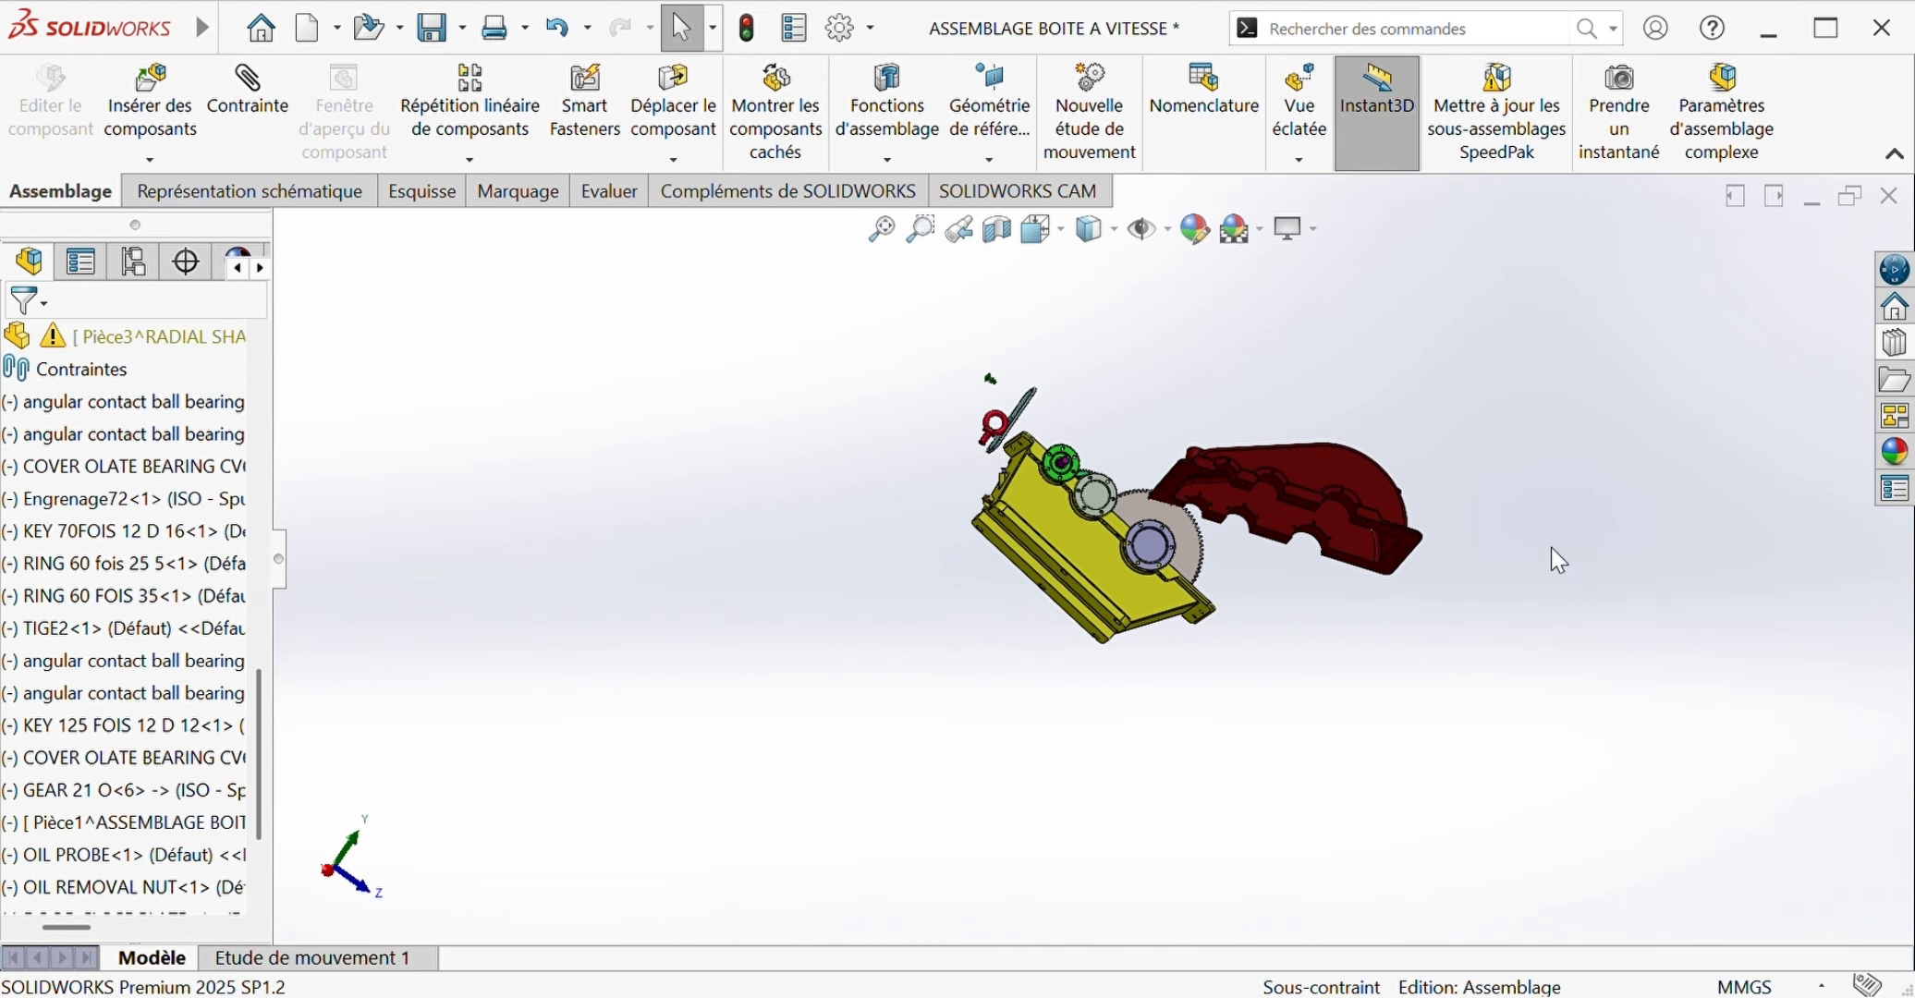
Step: Set up a coincident mate between the face of the shell's end flange and the gearbox cover's flange
scroll(1326, 560, "up", 3)
scroll(1146, 599, "down", 6)
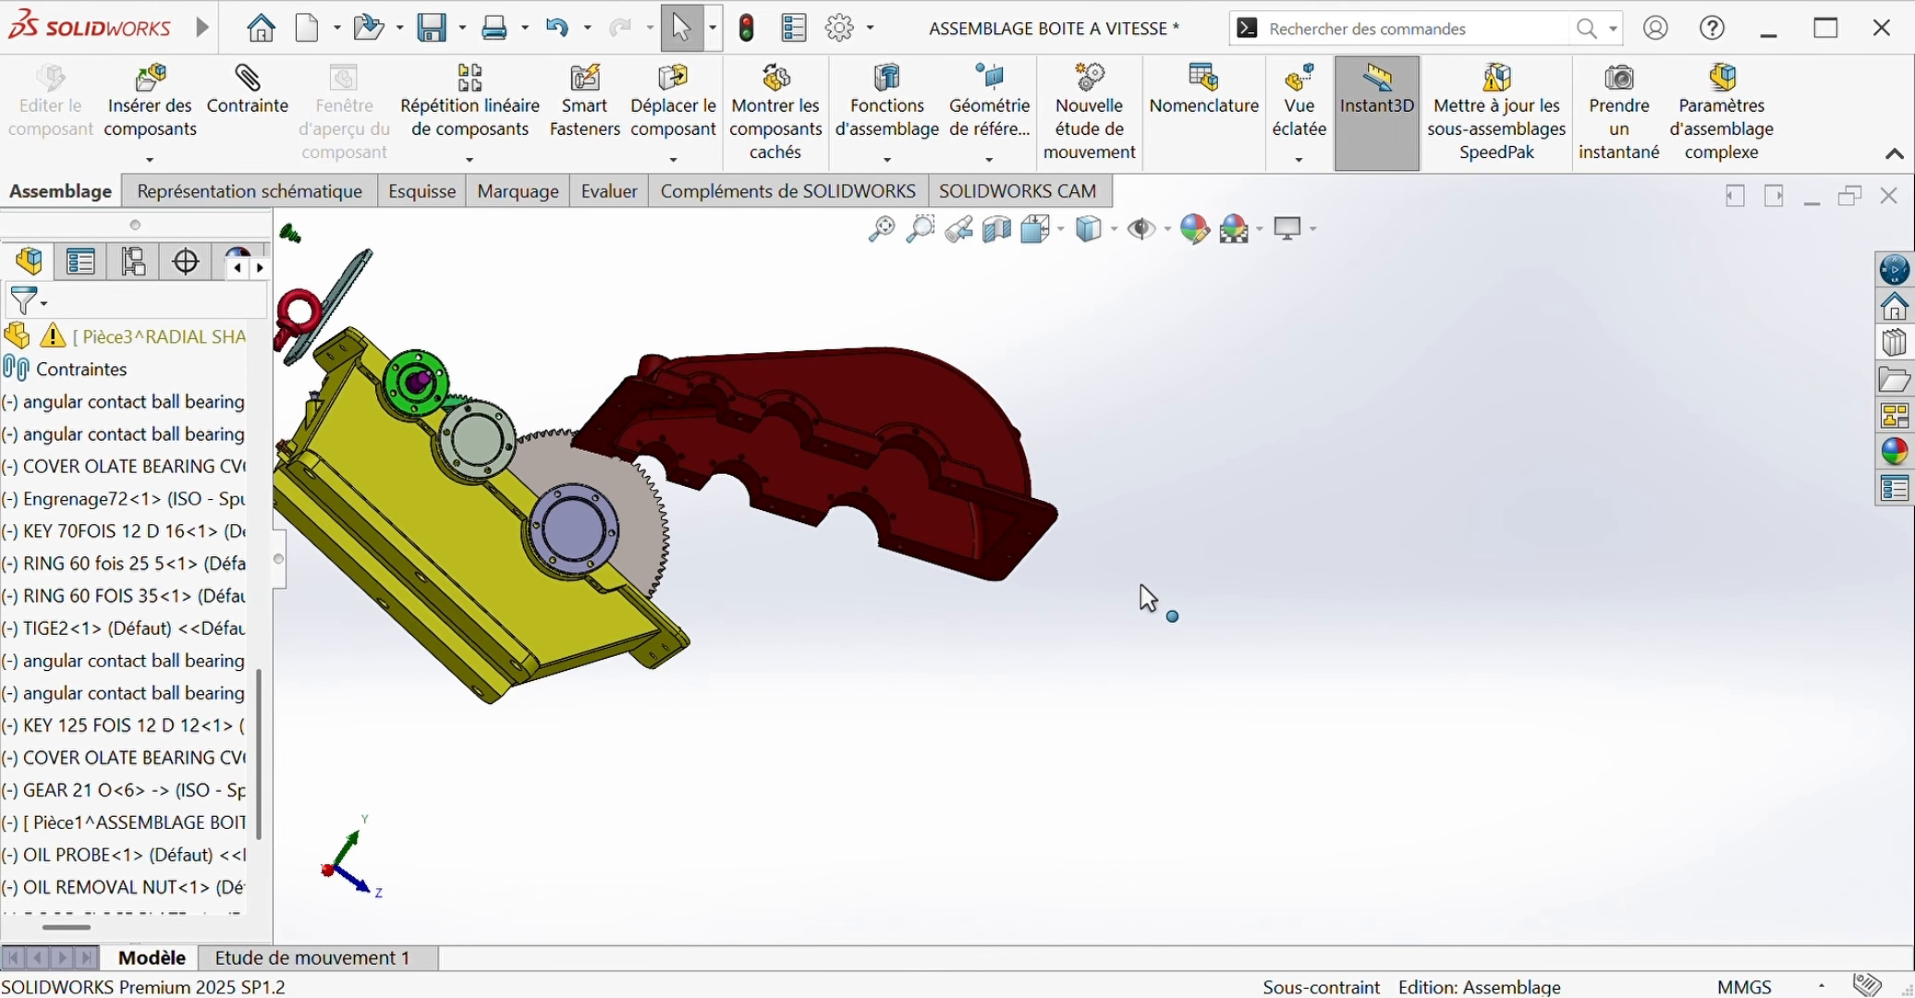
left_click(255, 122)
left_click(1034, 551)
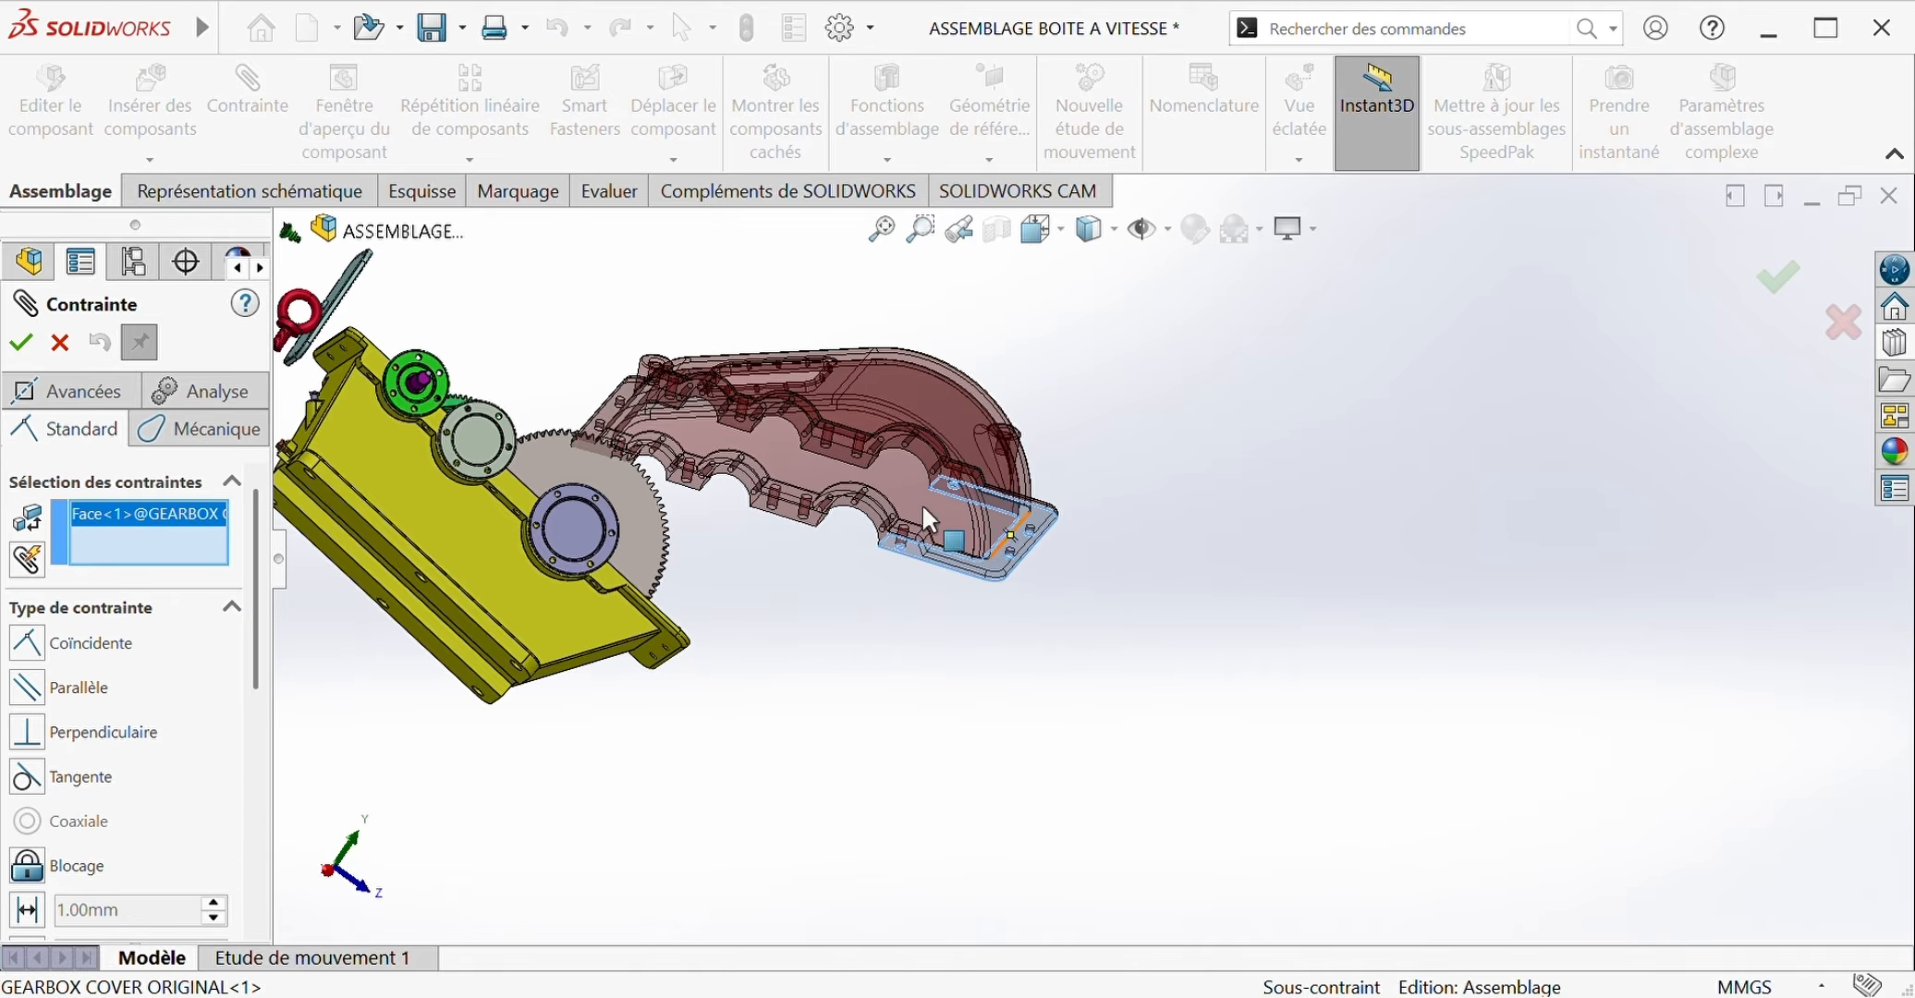
right_click(168, 514)
left_click(190, 571)
mouse_move(658, 645)
middle_mouse_down()
mouse_move(727, 632)
mouse_move(626, 646)
middle_mouse_up()
left_click(634, 646)
scroll(800, 580, "down", 5)
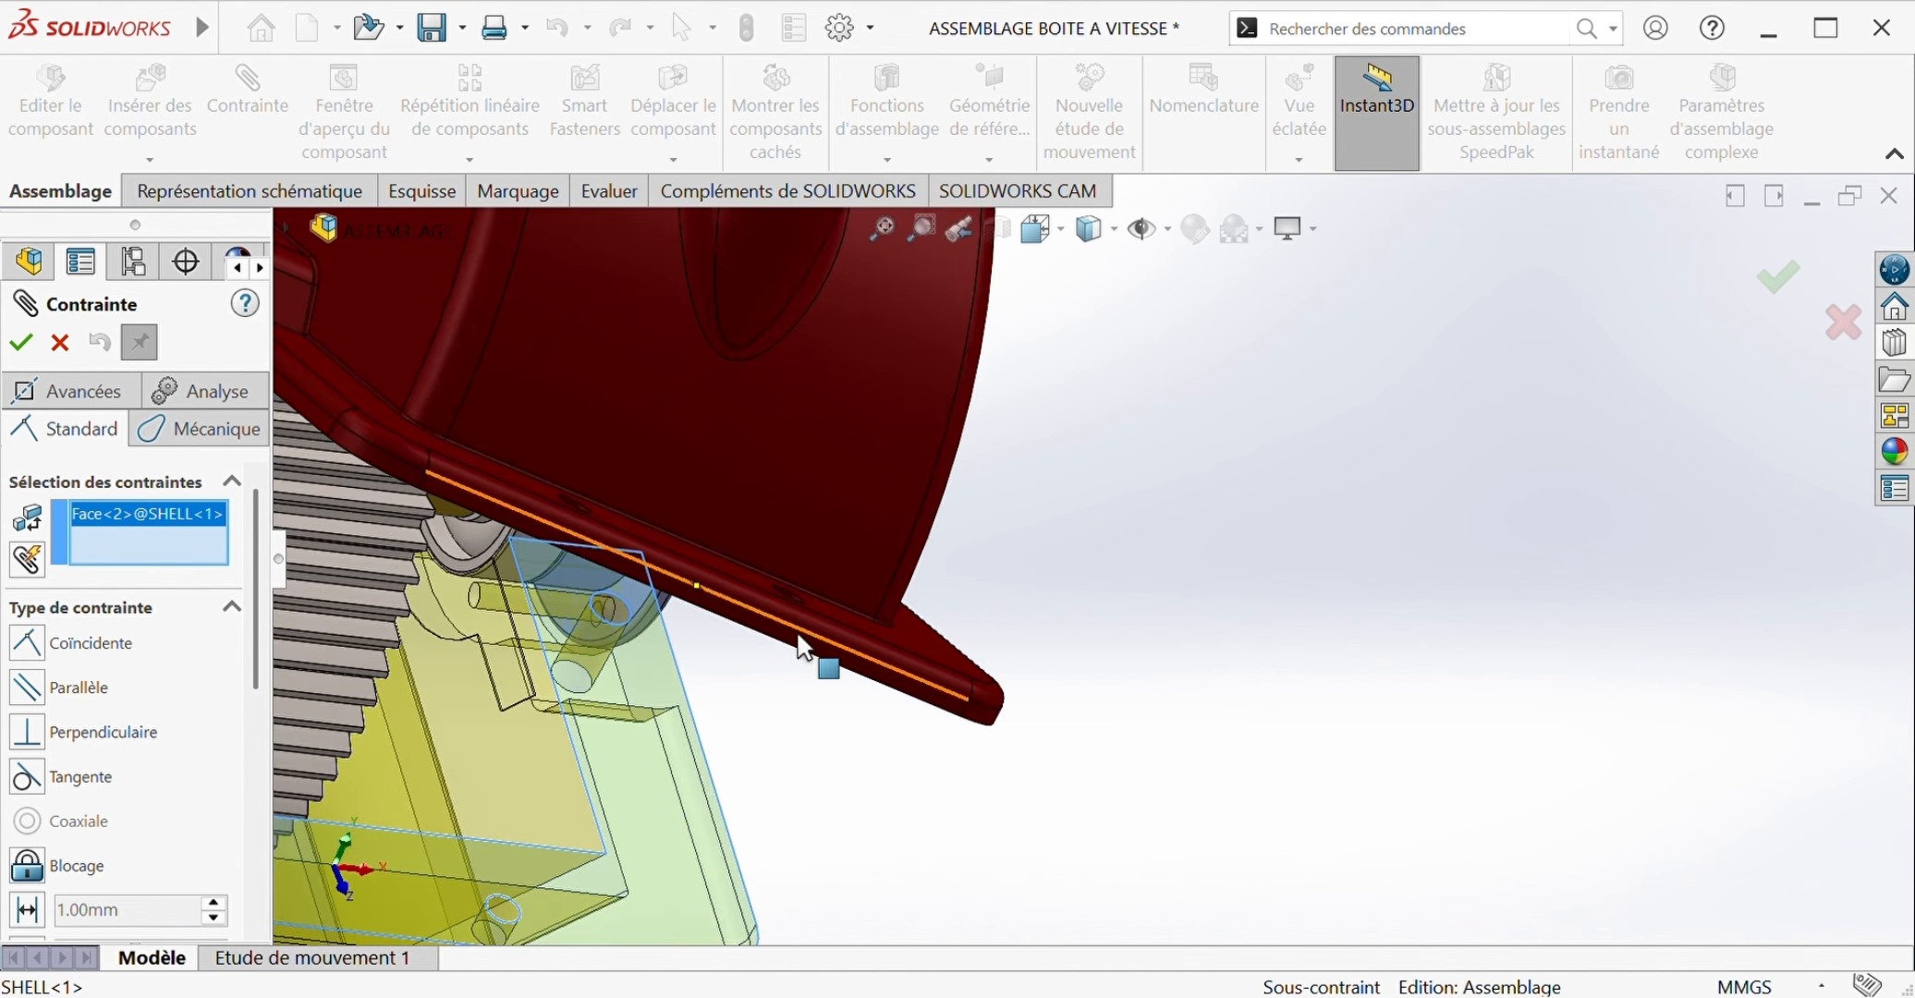
left_click(800, 646)
scroll(800, 647, "up", 8)
scroll(877, 638, "down", 3)
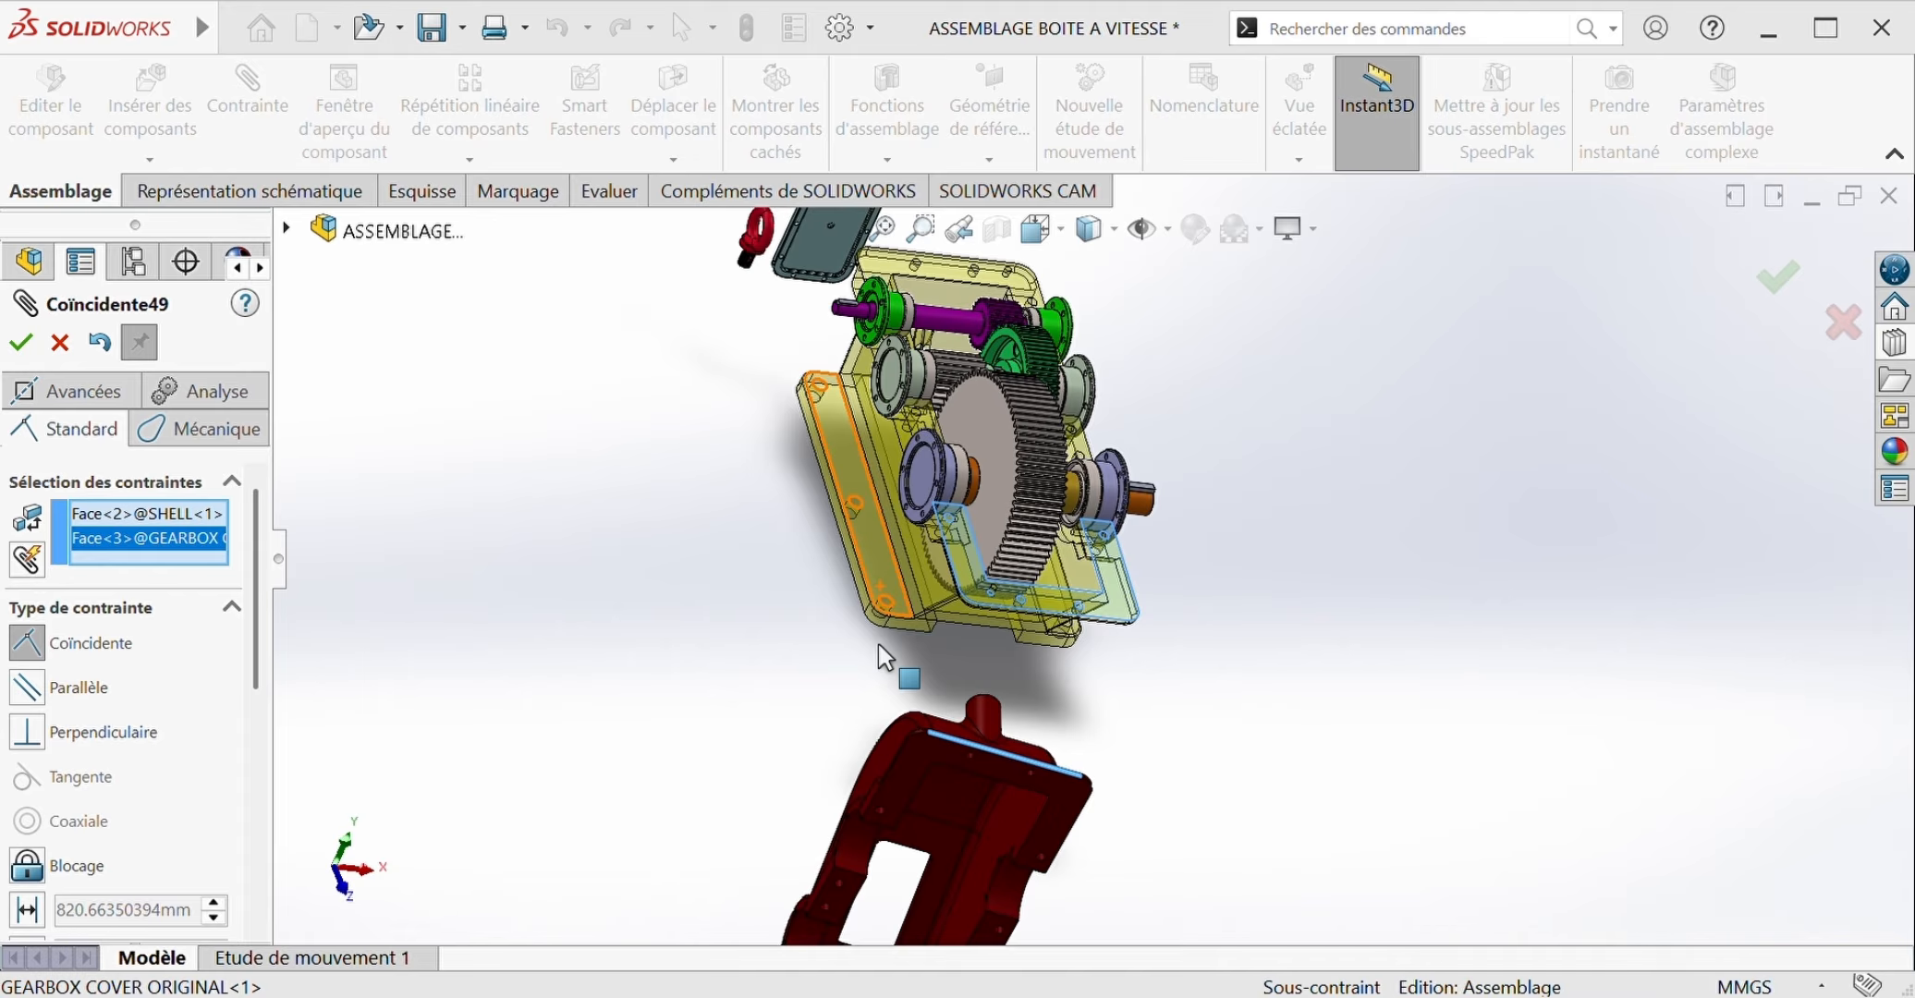
Step: Replace the mate's cover face with the long edge of the cover's end flange and accept the coincident mate
right_click(152, 535)
left_click(198, 585)
scroll(980, 754, "down", 4)
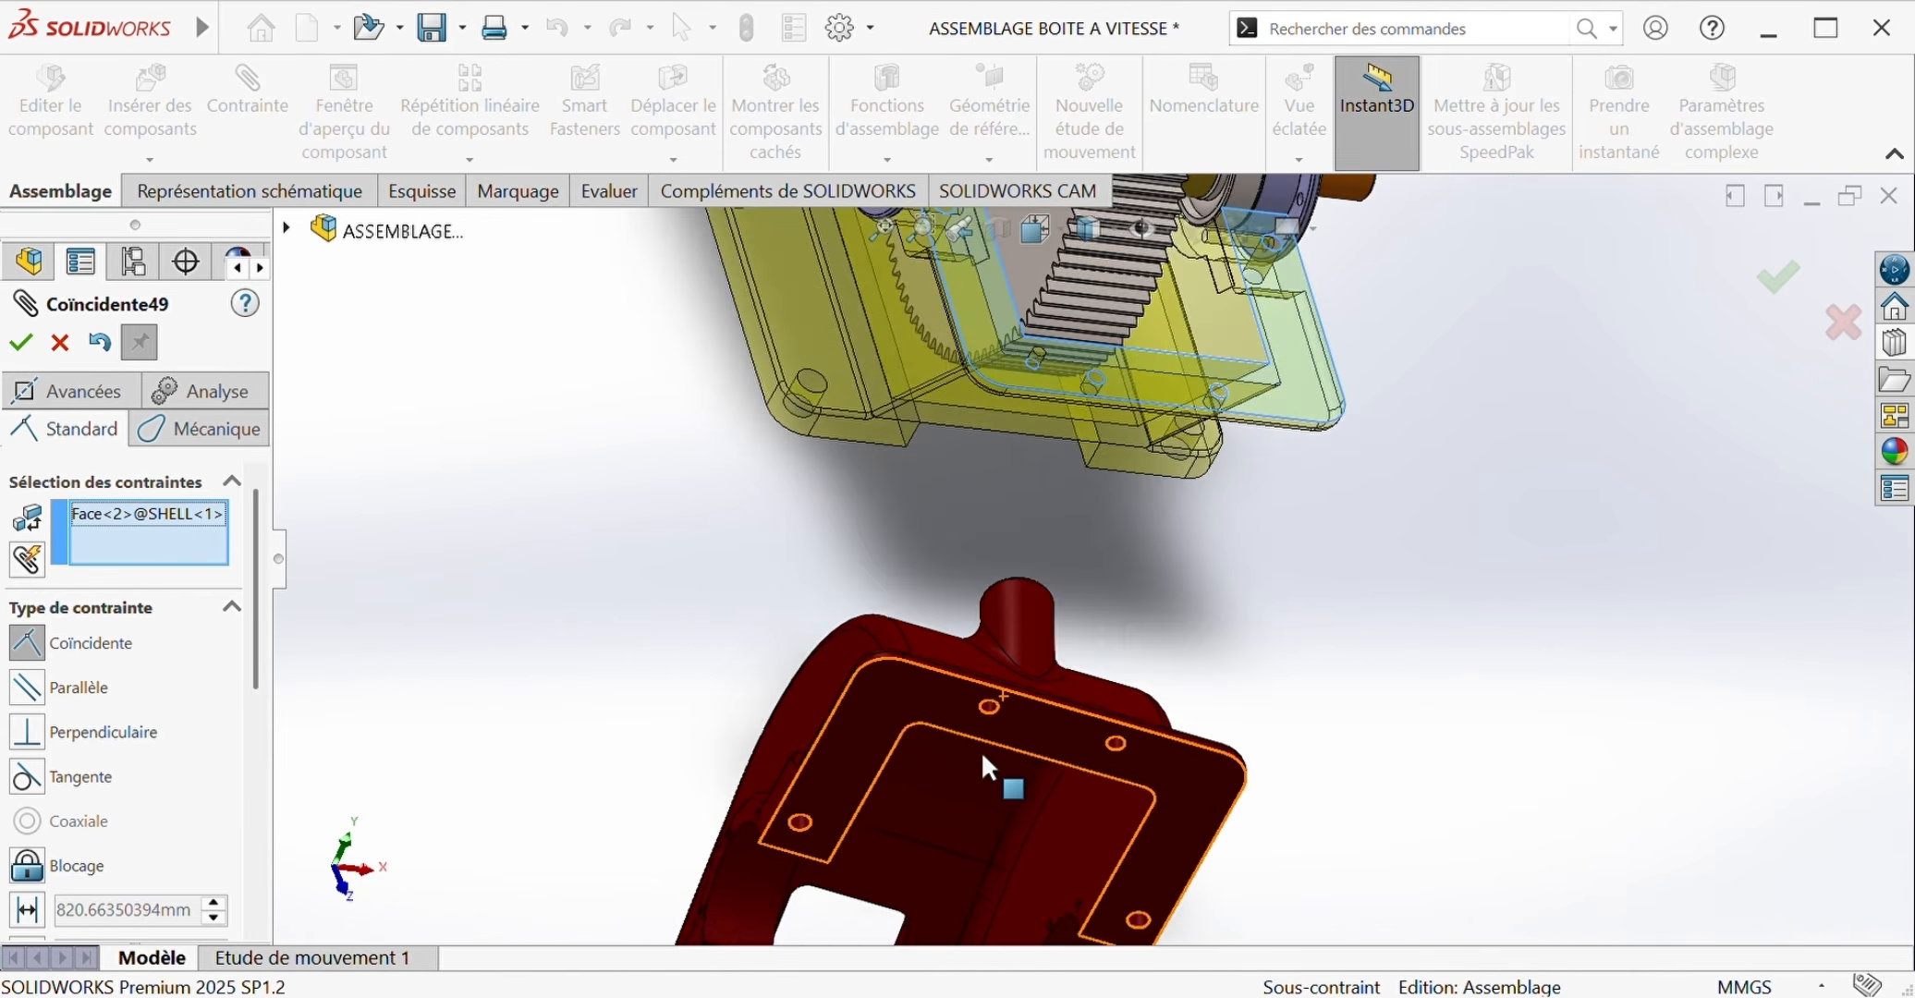
scroll(980, 754, "down", 2)
left_click(959, 615)
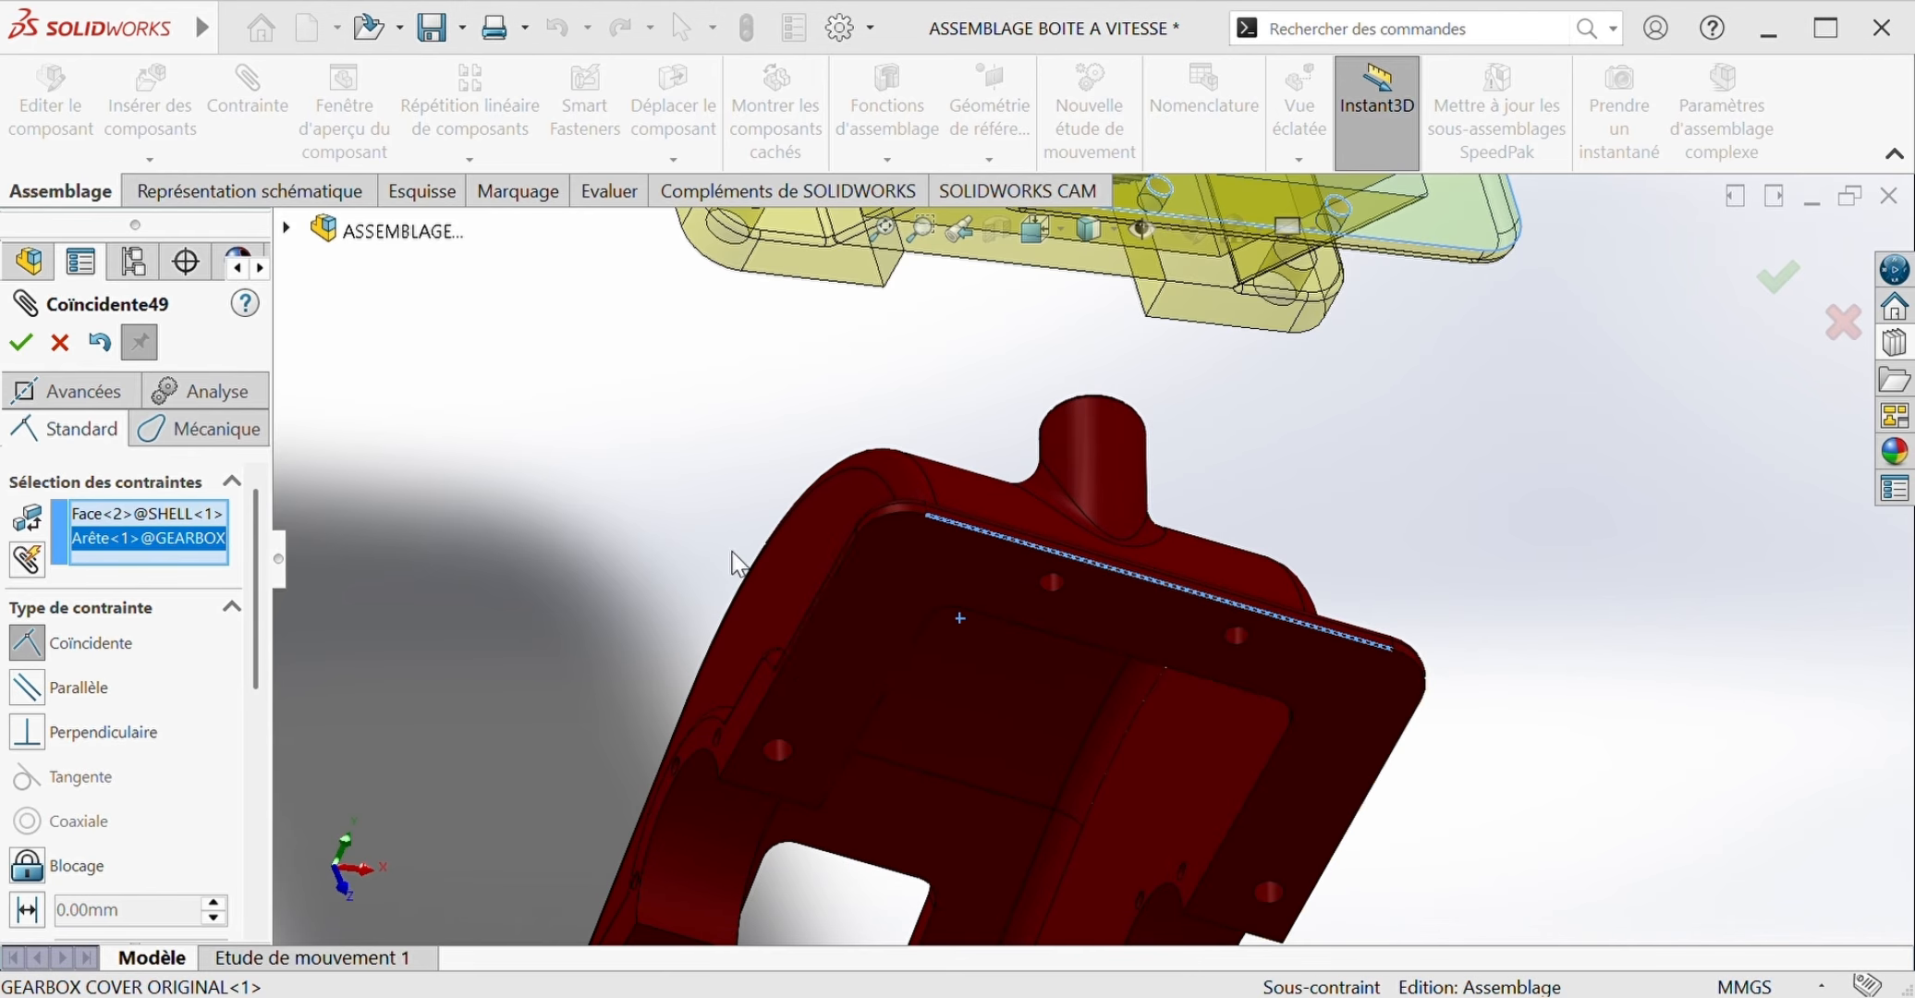
key("Return")
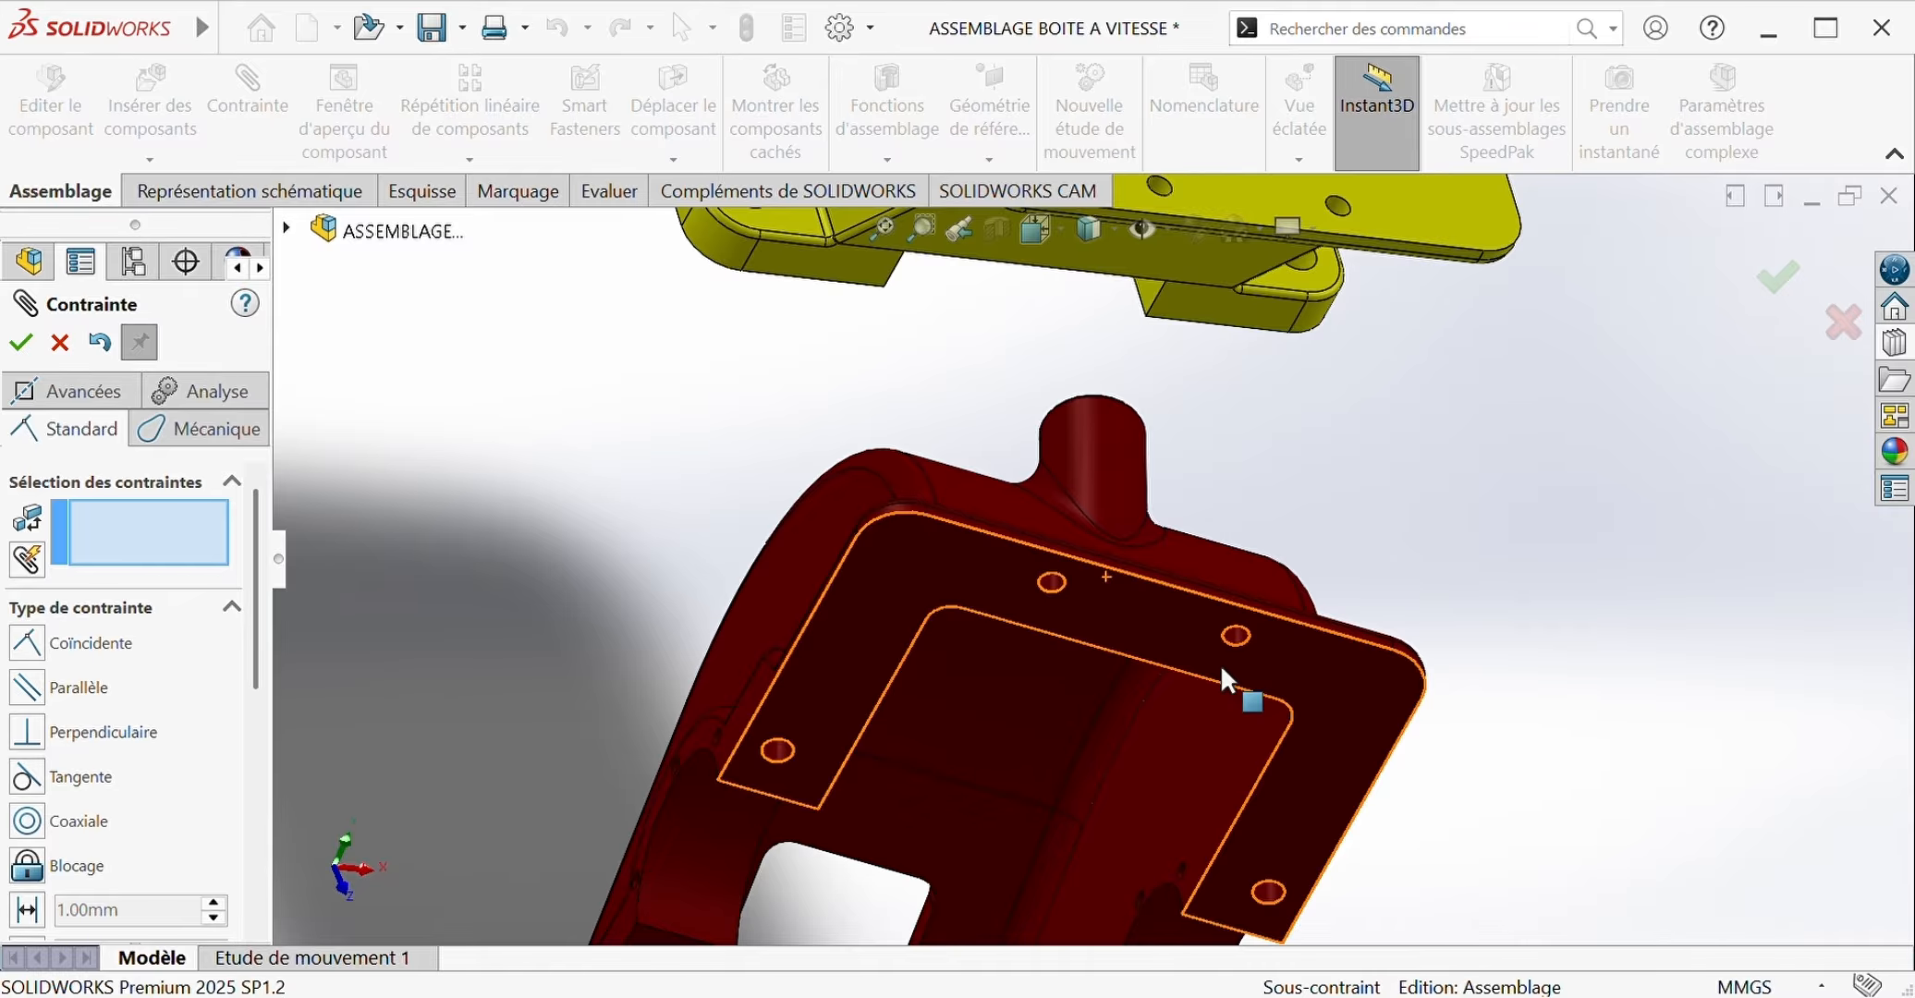
Step: Add a coincident mate between the shell's side face and the cover's side face around the bearing arcs, and finish mating
middle_click_drag(1424, 402, 1293, 399)
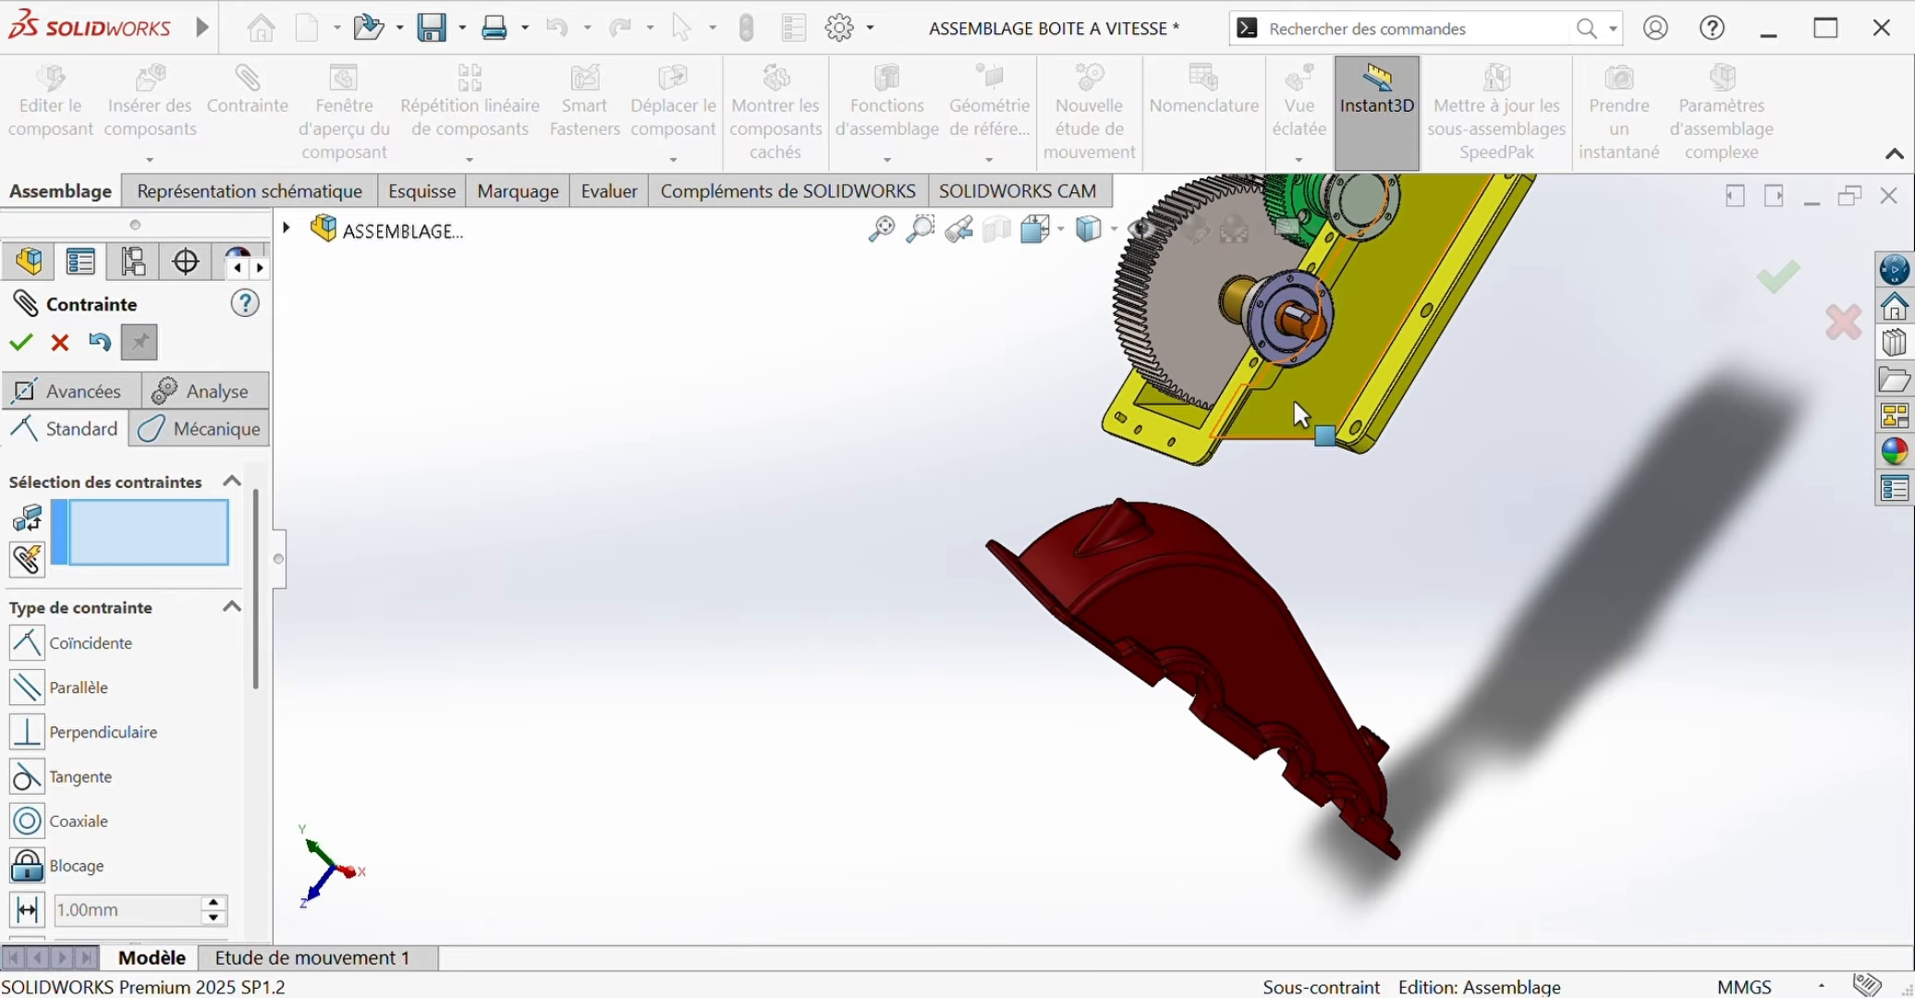
left_click(1260, 379)
left_click(1152, 689)
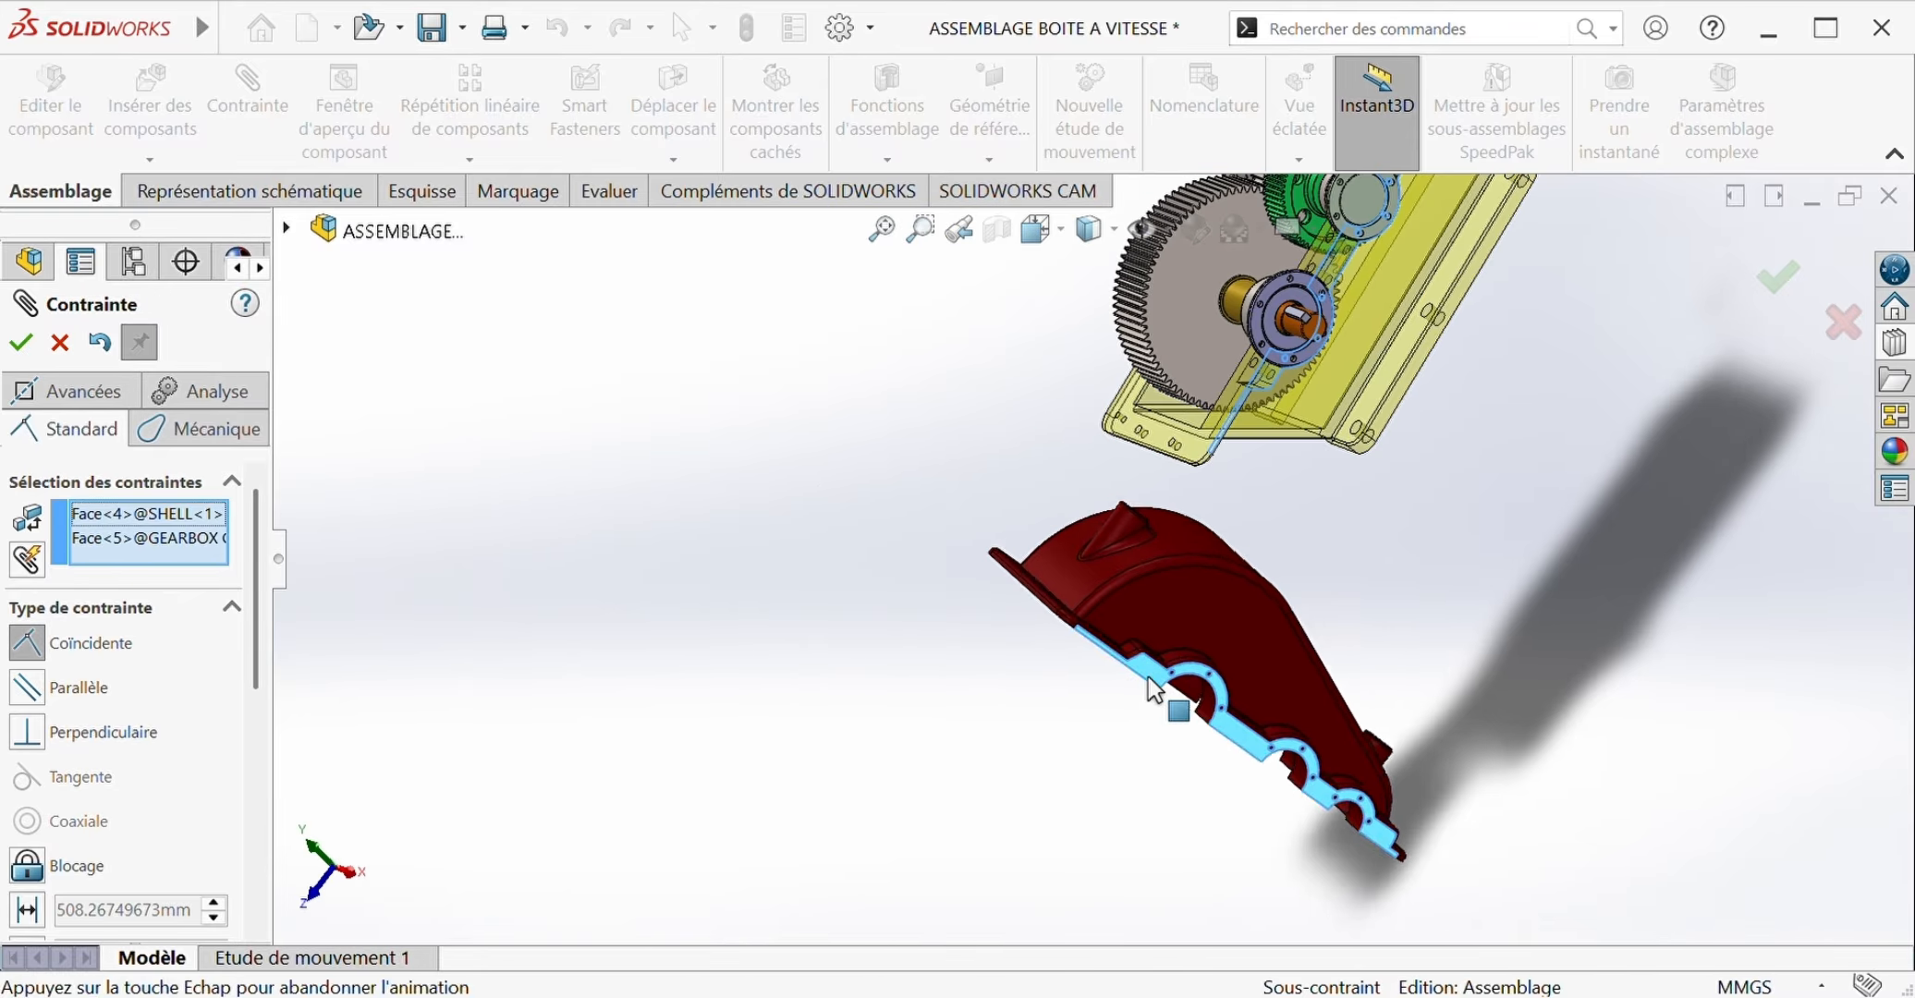
left_click(1469, 709)
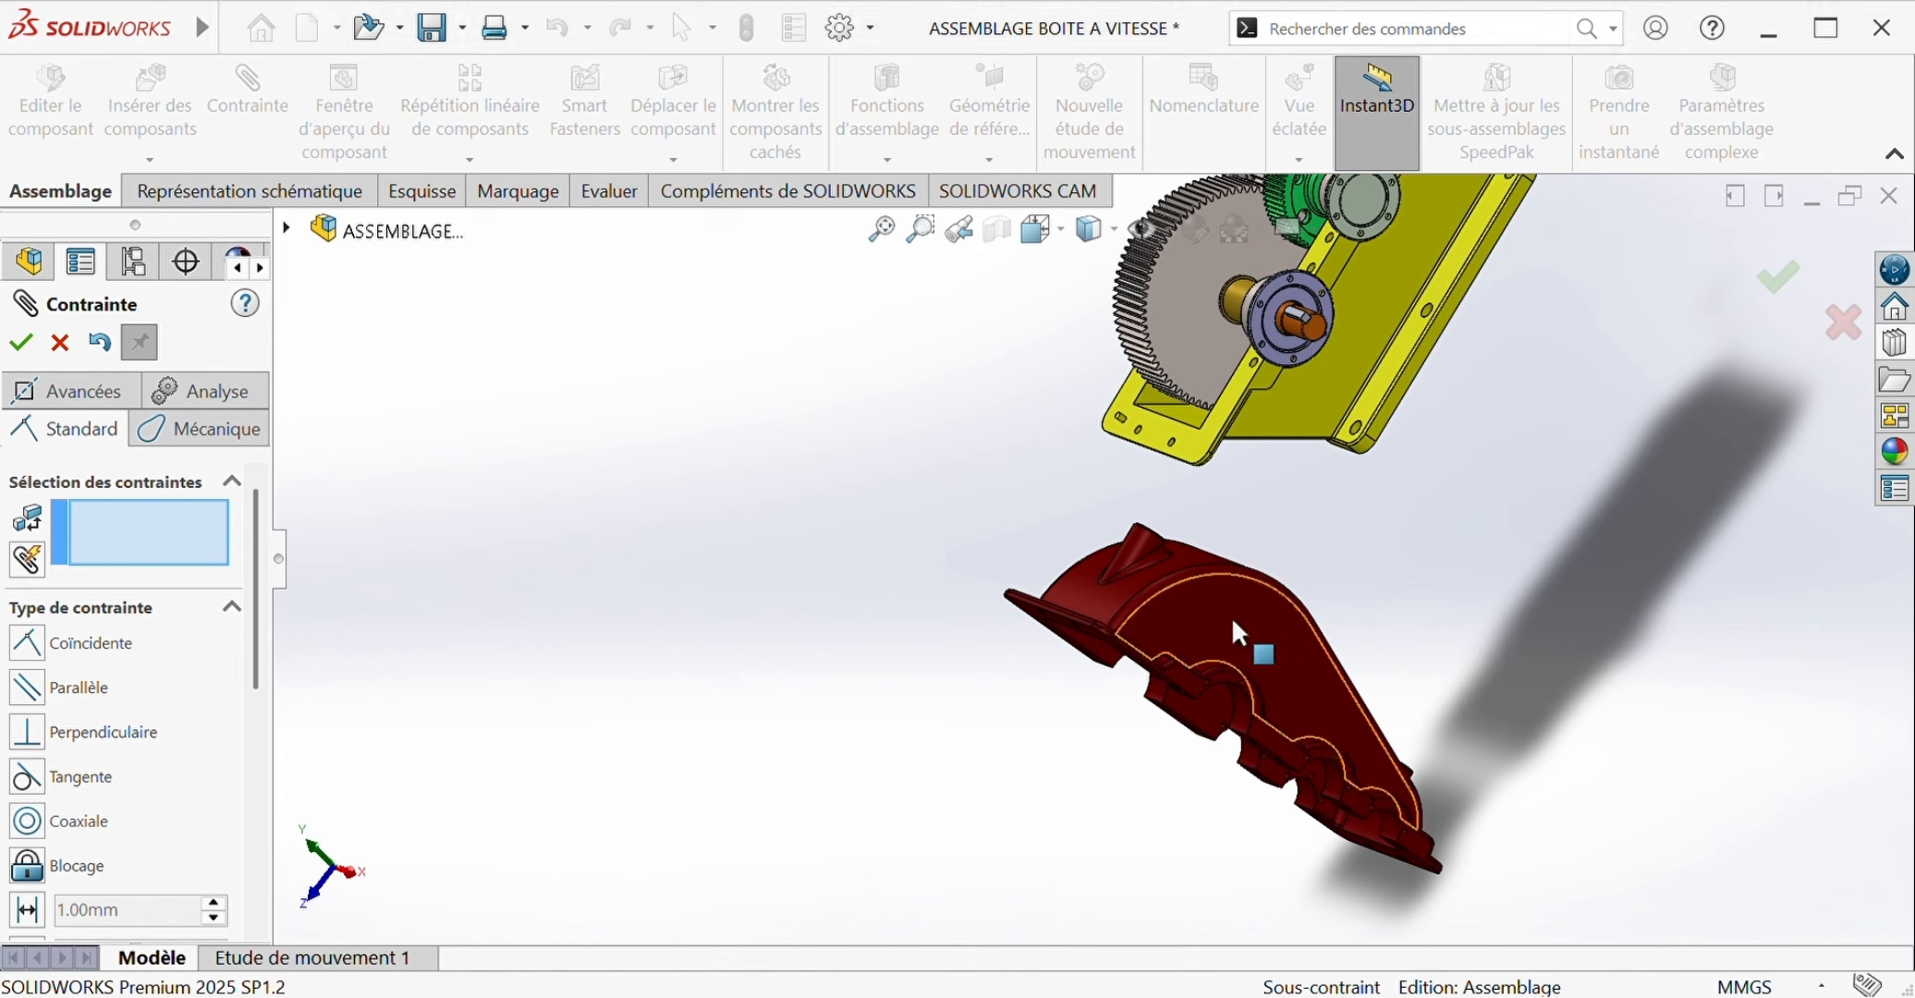
left_click(20, 342)
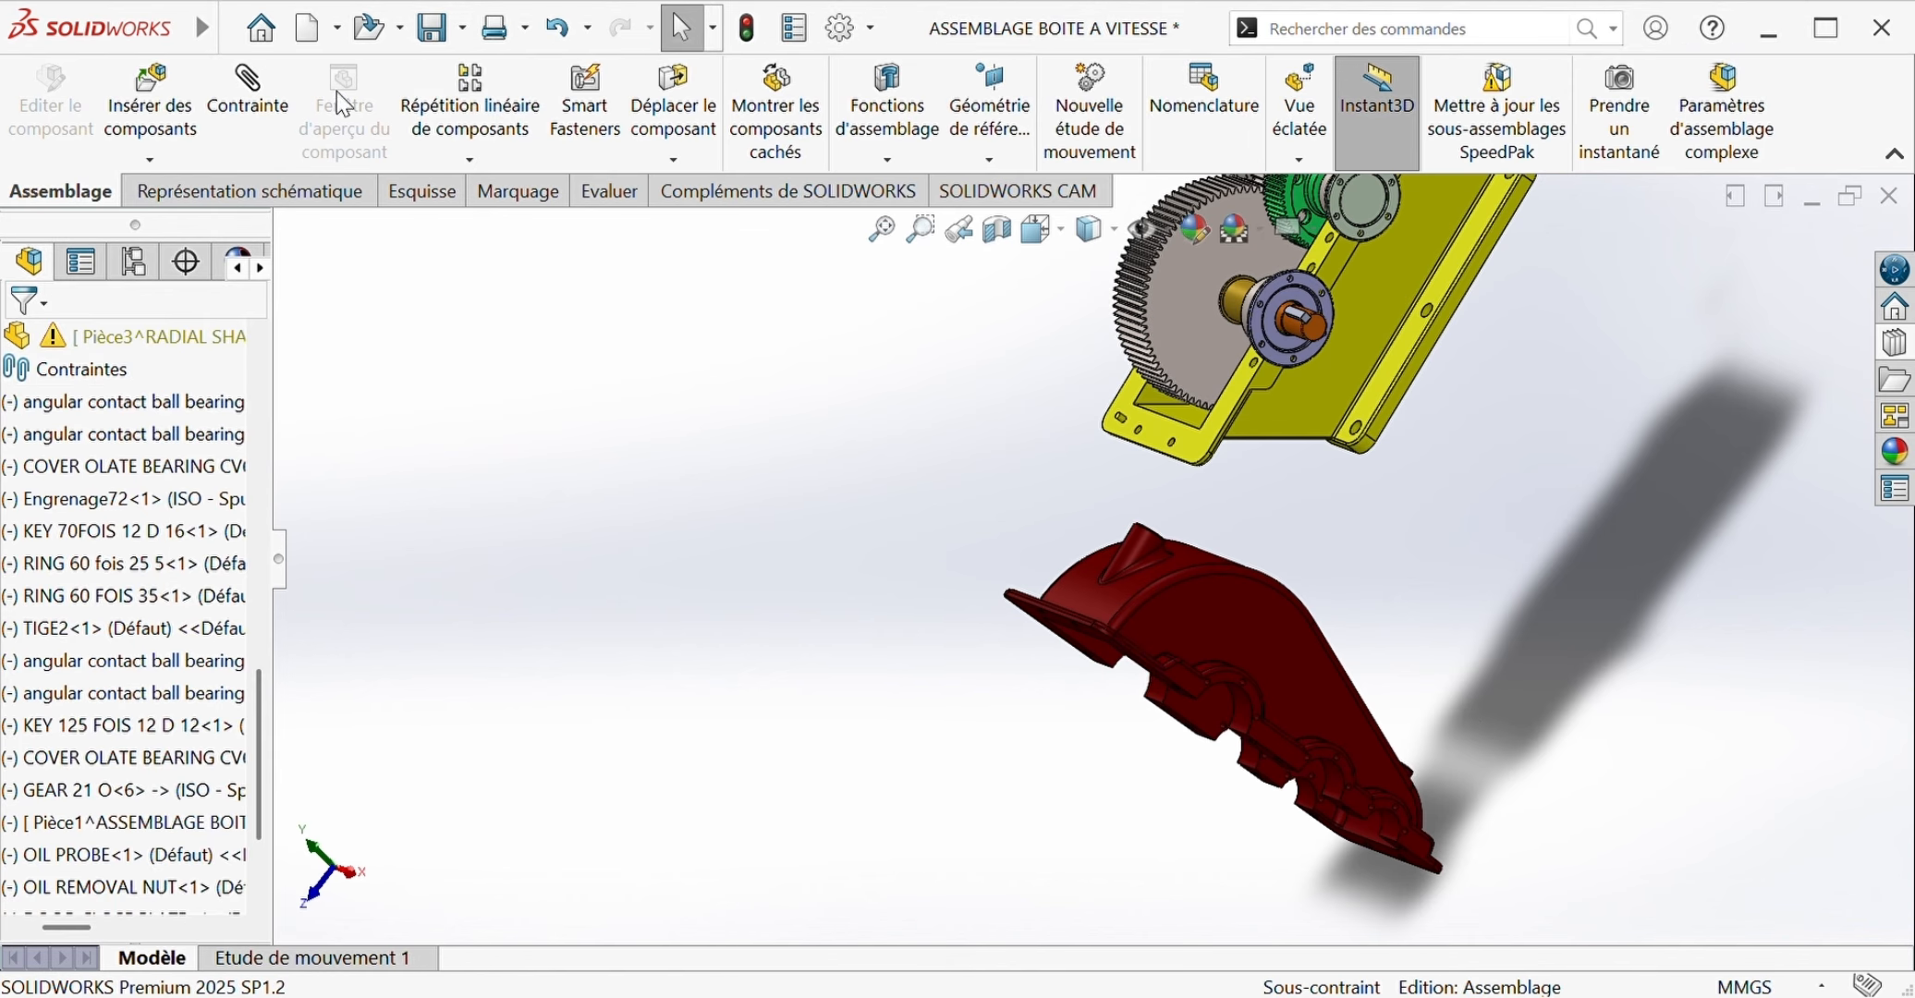
Step: Rotate the gearbox cover freely so its open side turns towards the gears and shell
left_click(670, 162)
left_click(702, 218)
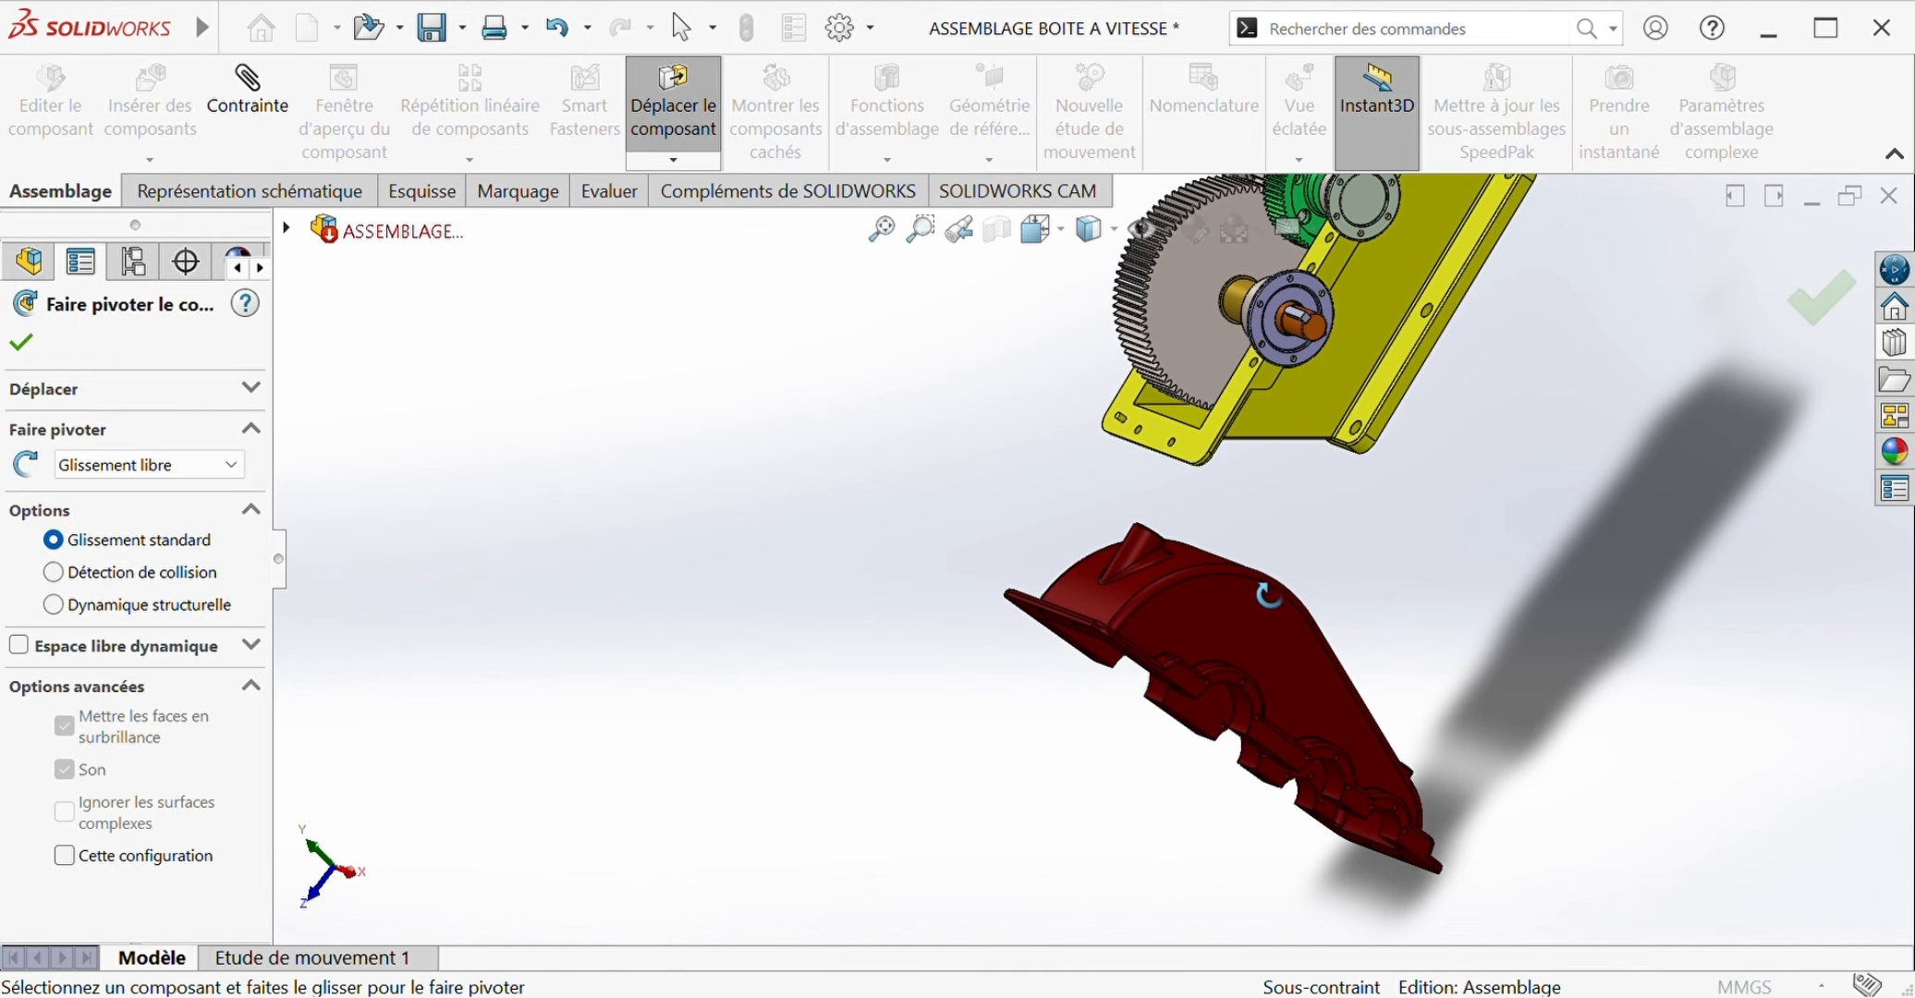
middle_click_drag(1268, 595, 1060, 588)
left_click_drag(1267, 622, 1285, 228)
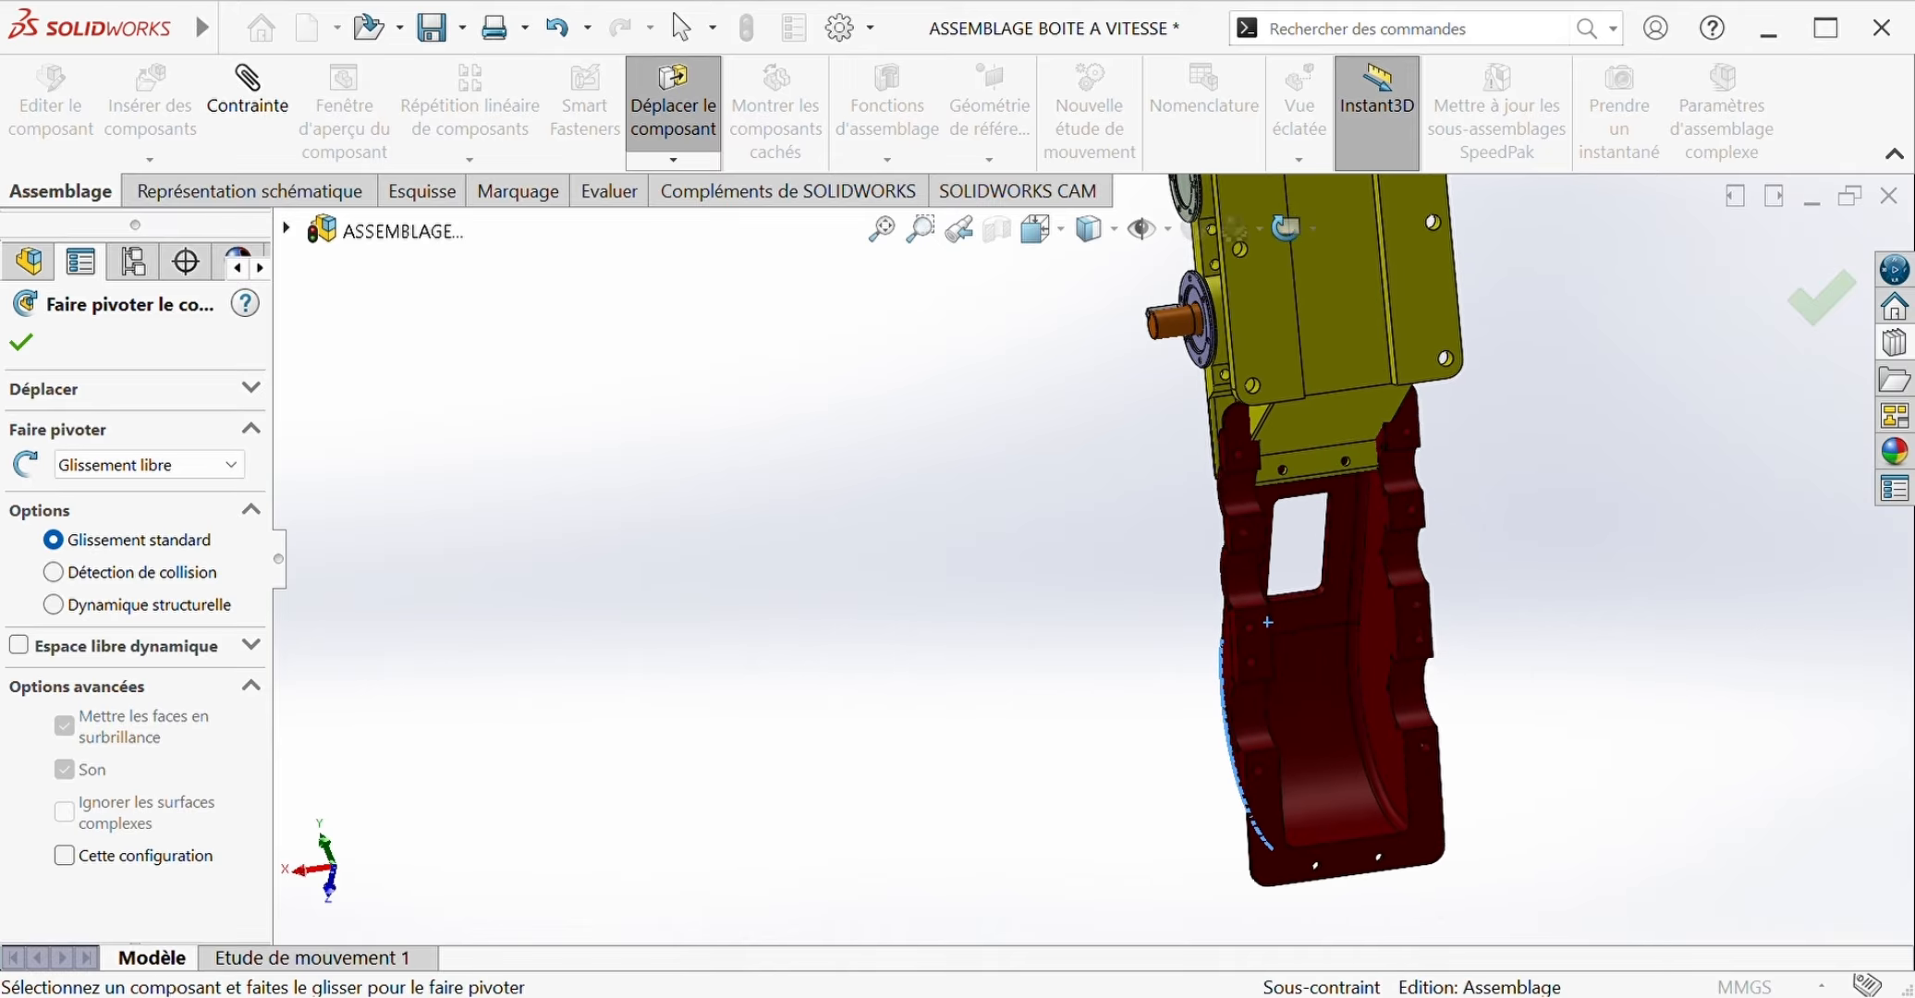
scroll(1141, 465, "up", 5)
middle_click_drag(1113, 355, 1206, 352)
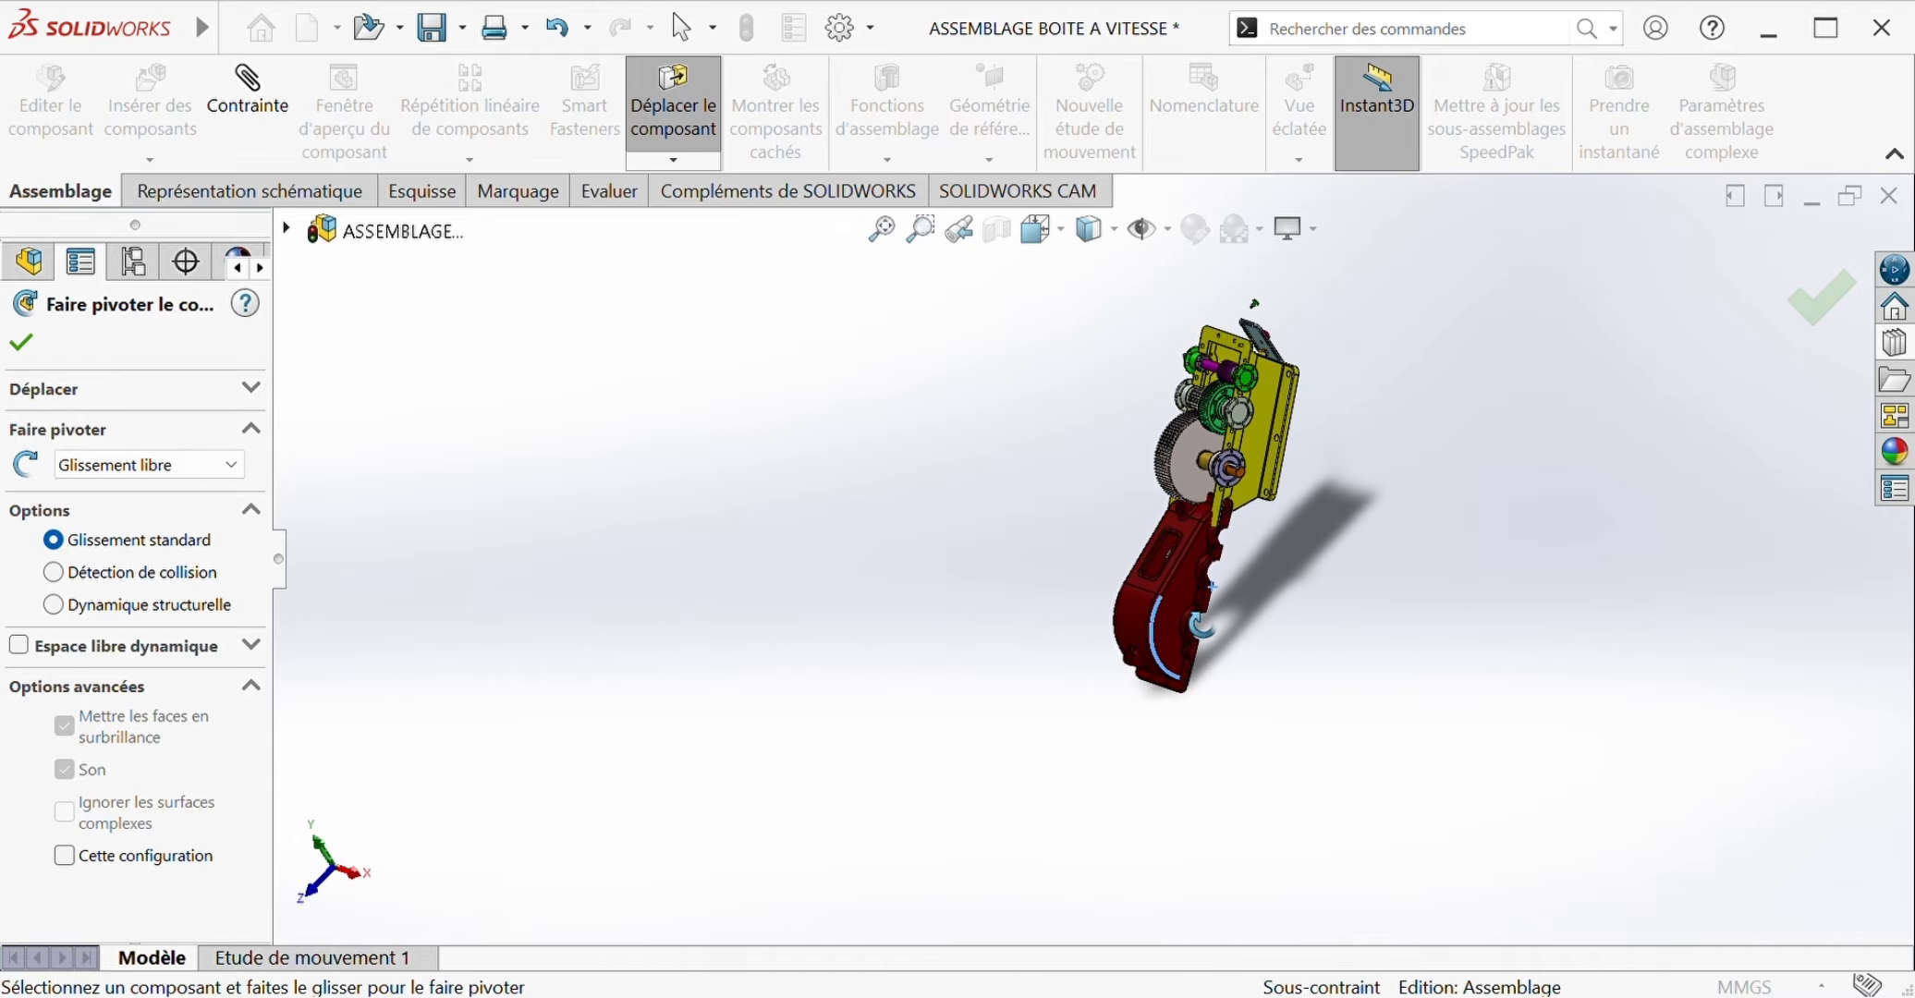
Step: Move the rotated gearbox cover over the gear train so it sits close to the shell's flange
left_click(673, 106)
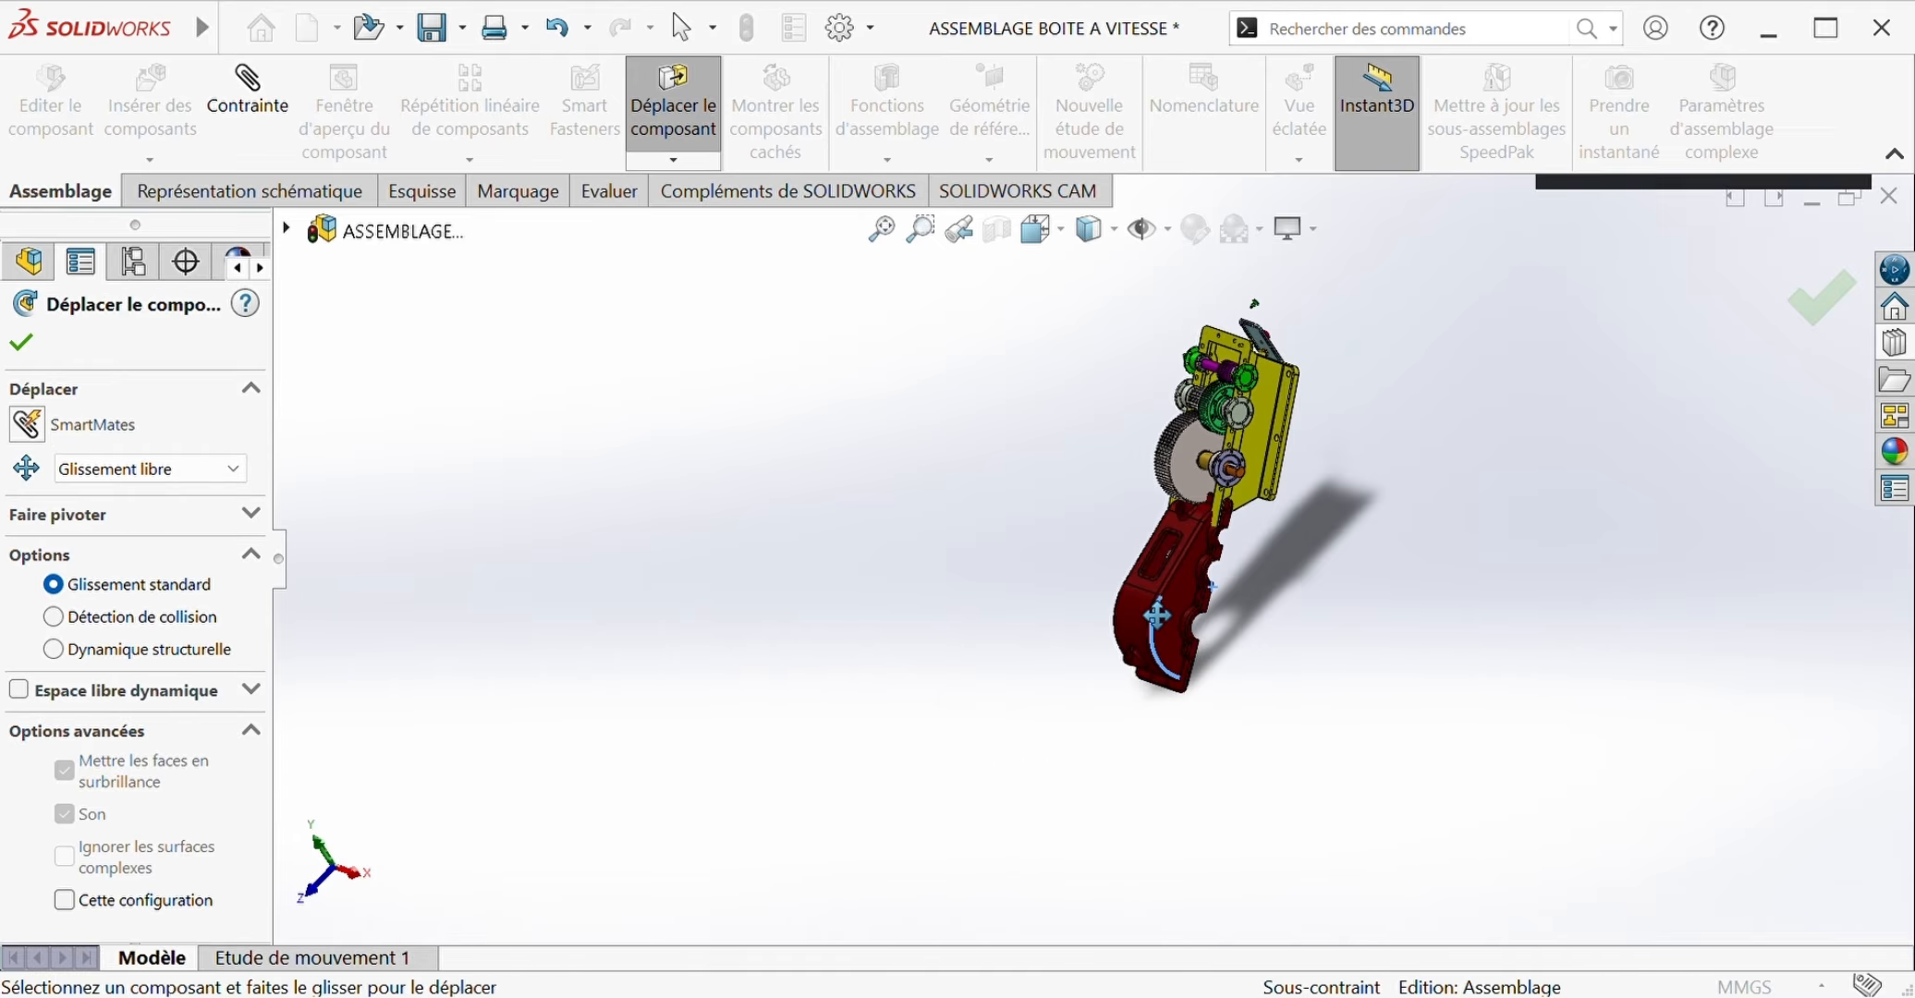
left_click_drag(1162, 630, 1179, 427)
scroll(1243, 416, "down", 8)
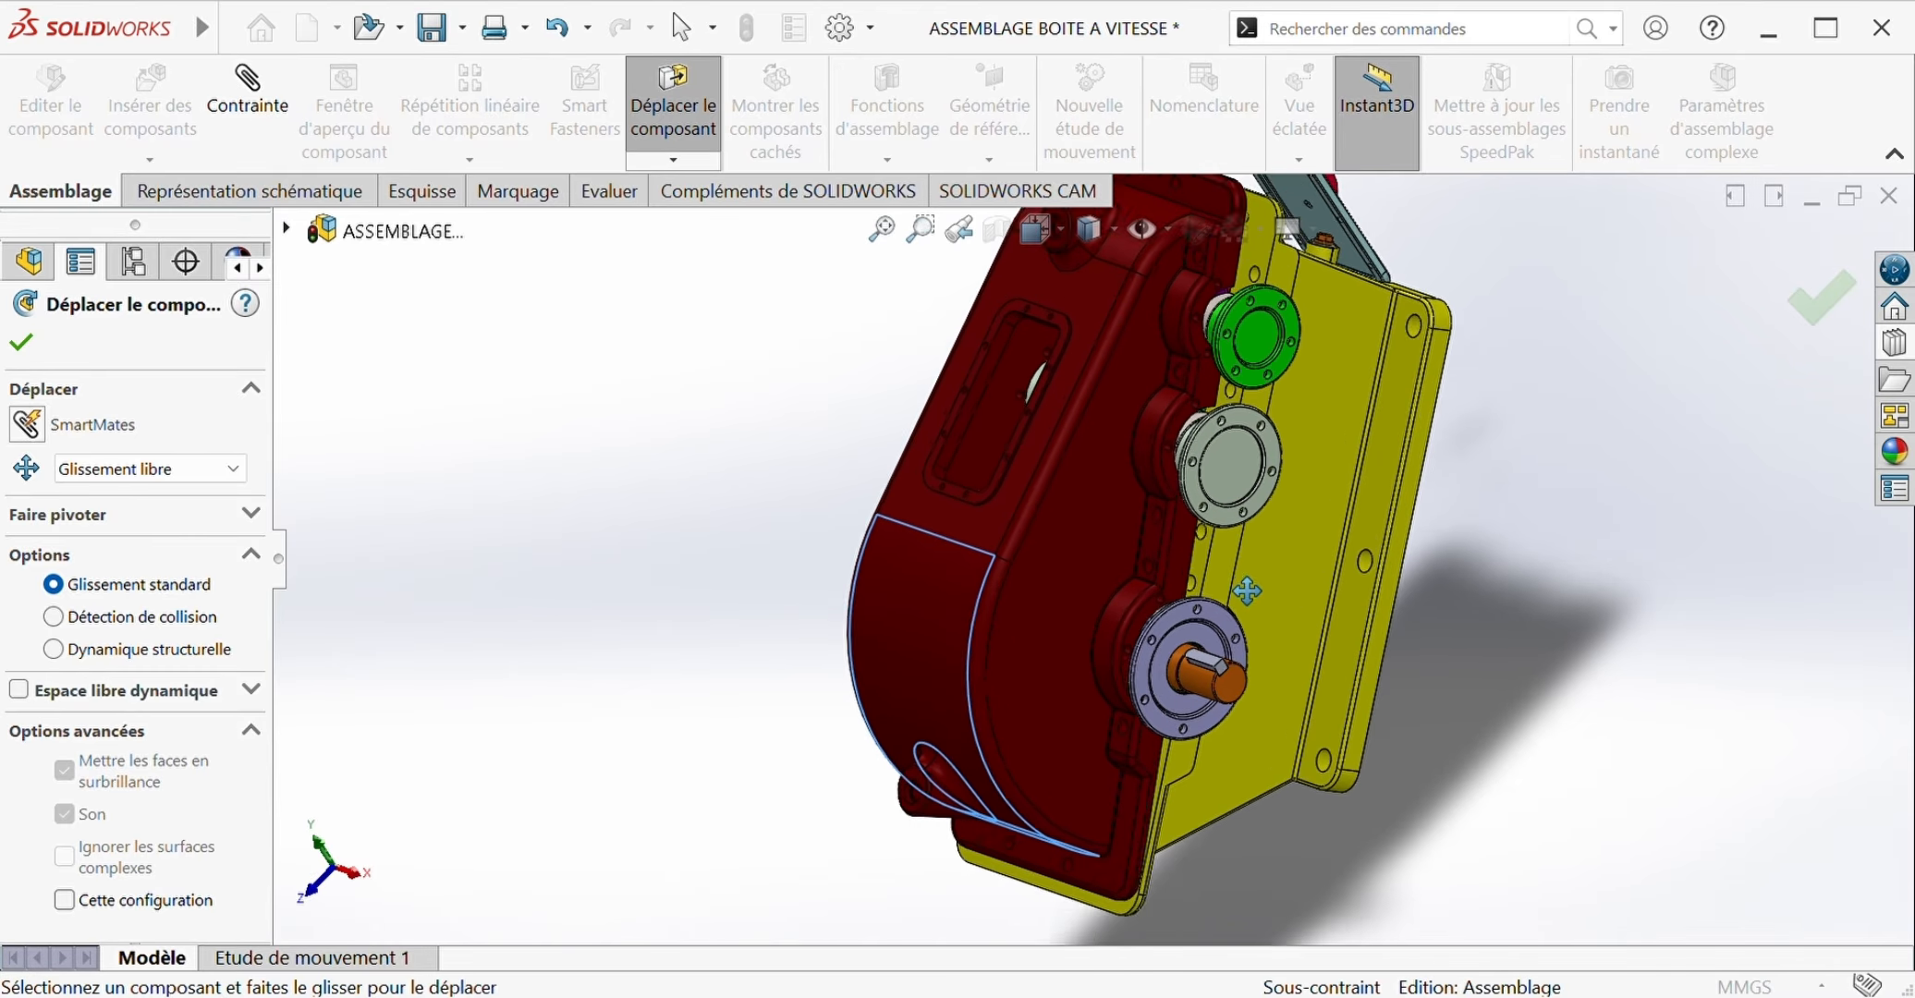
scroll(1258, 827, "up", 2)
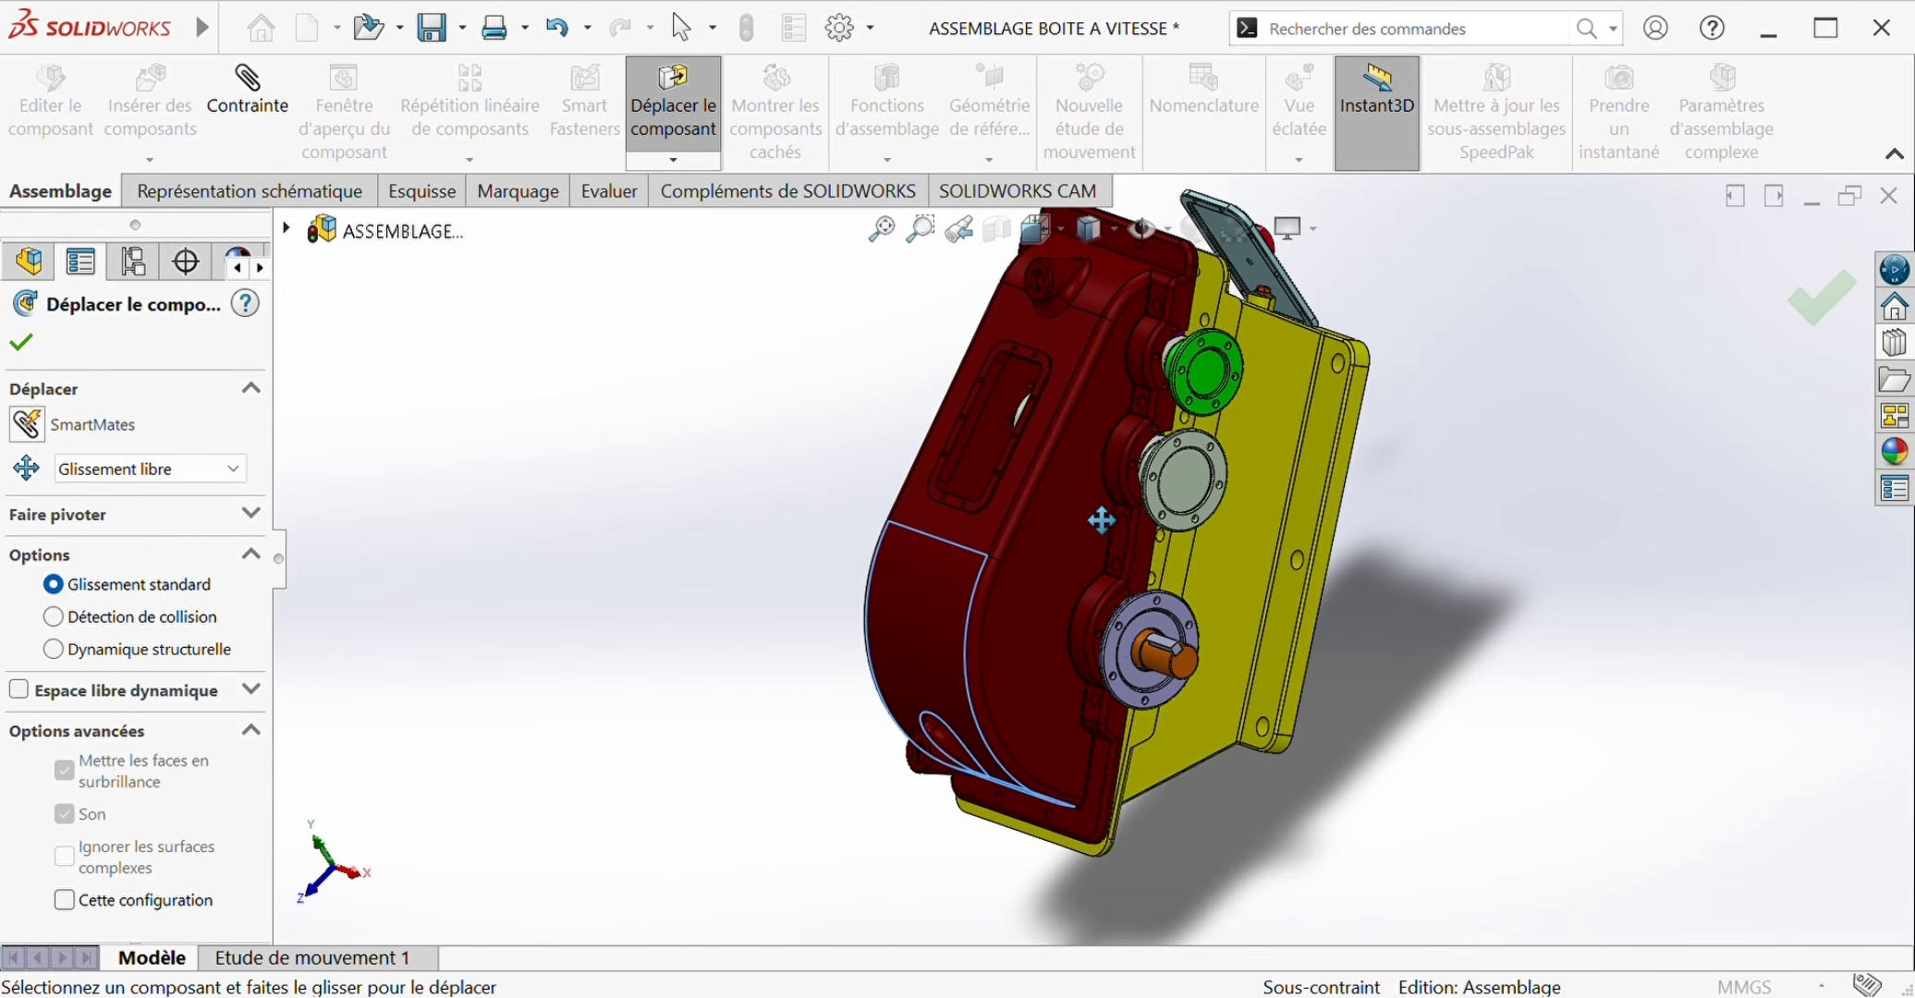
middle_click_drag(1257, 866, 1012, 910)
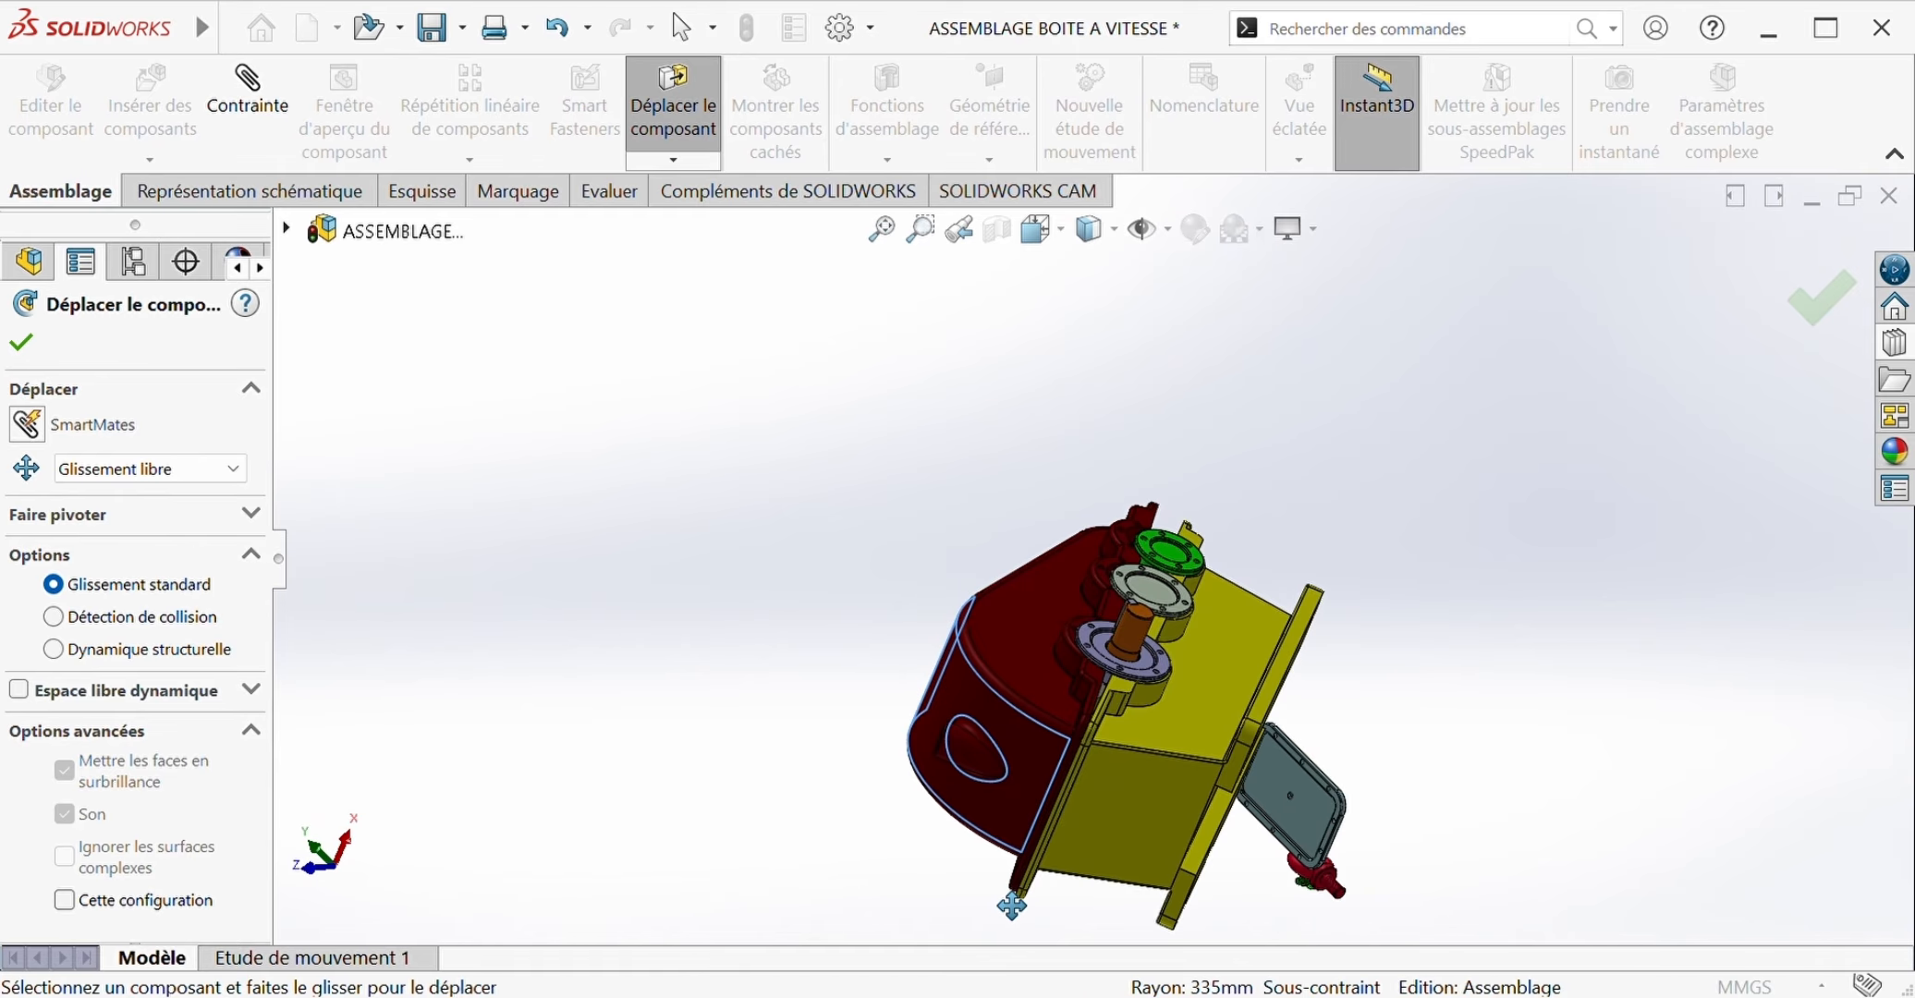
scroll(934, 804, "down", 6)
left_click(22, 343)
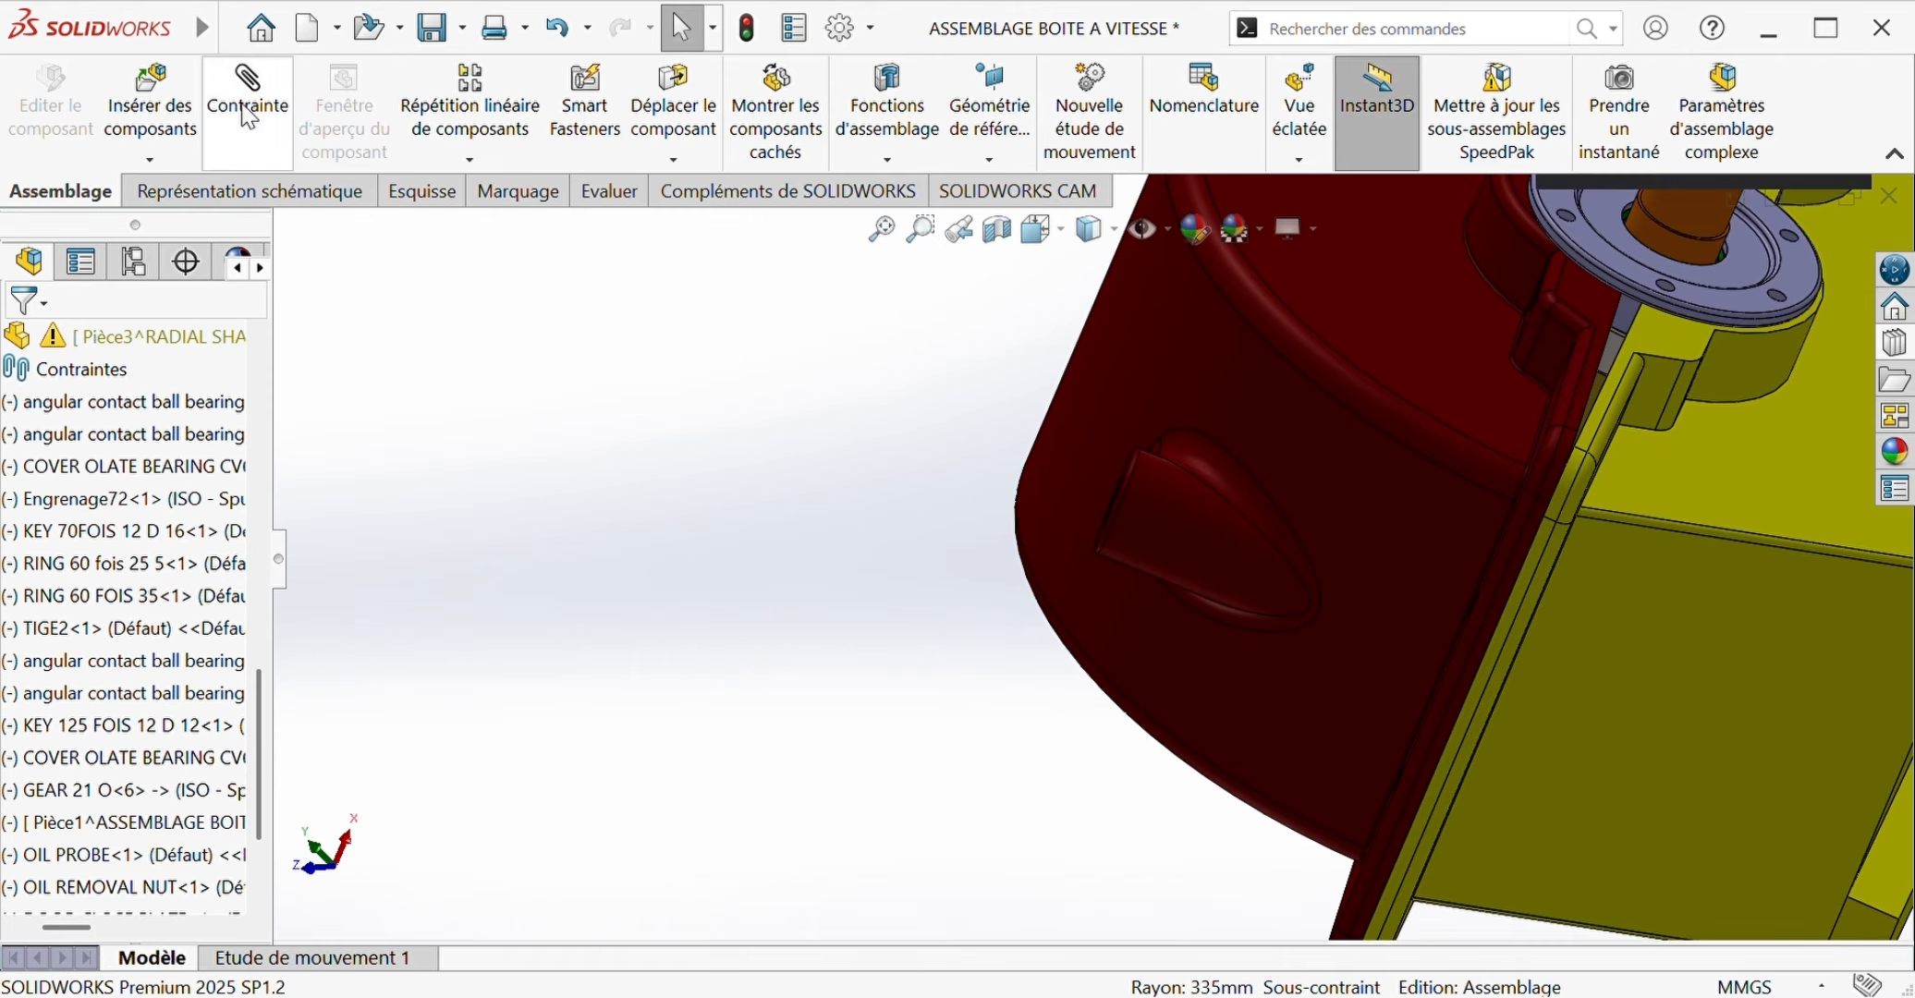
Step: Seat the gearbox cover's flange face on the shell's flange face with a coincident mate
left_click(248, 116)
left_click(1484, 644)
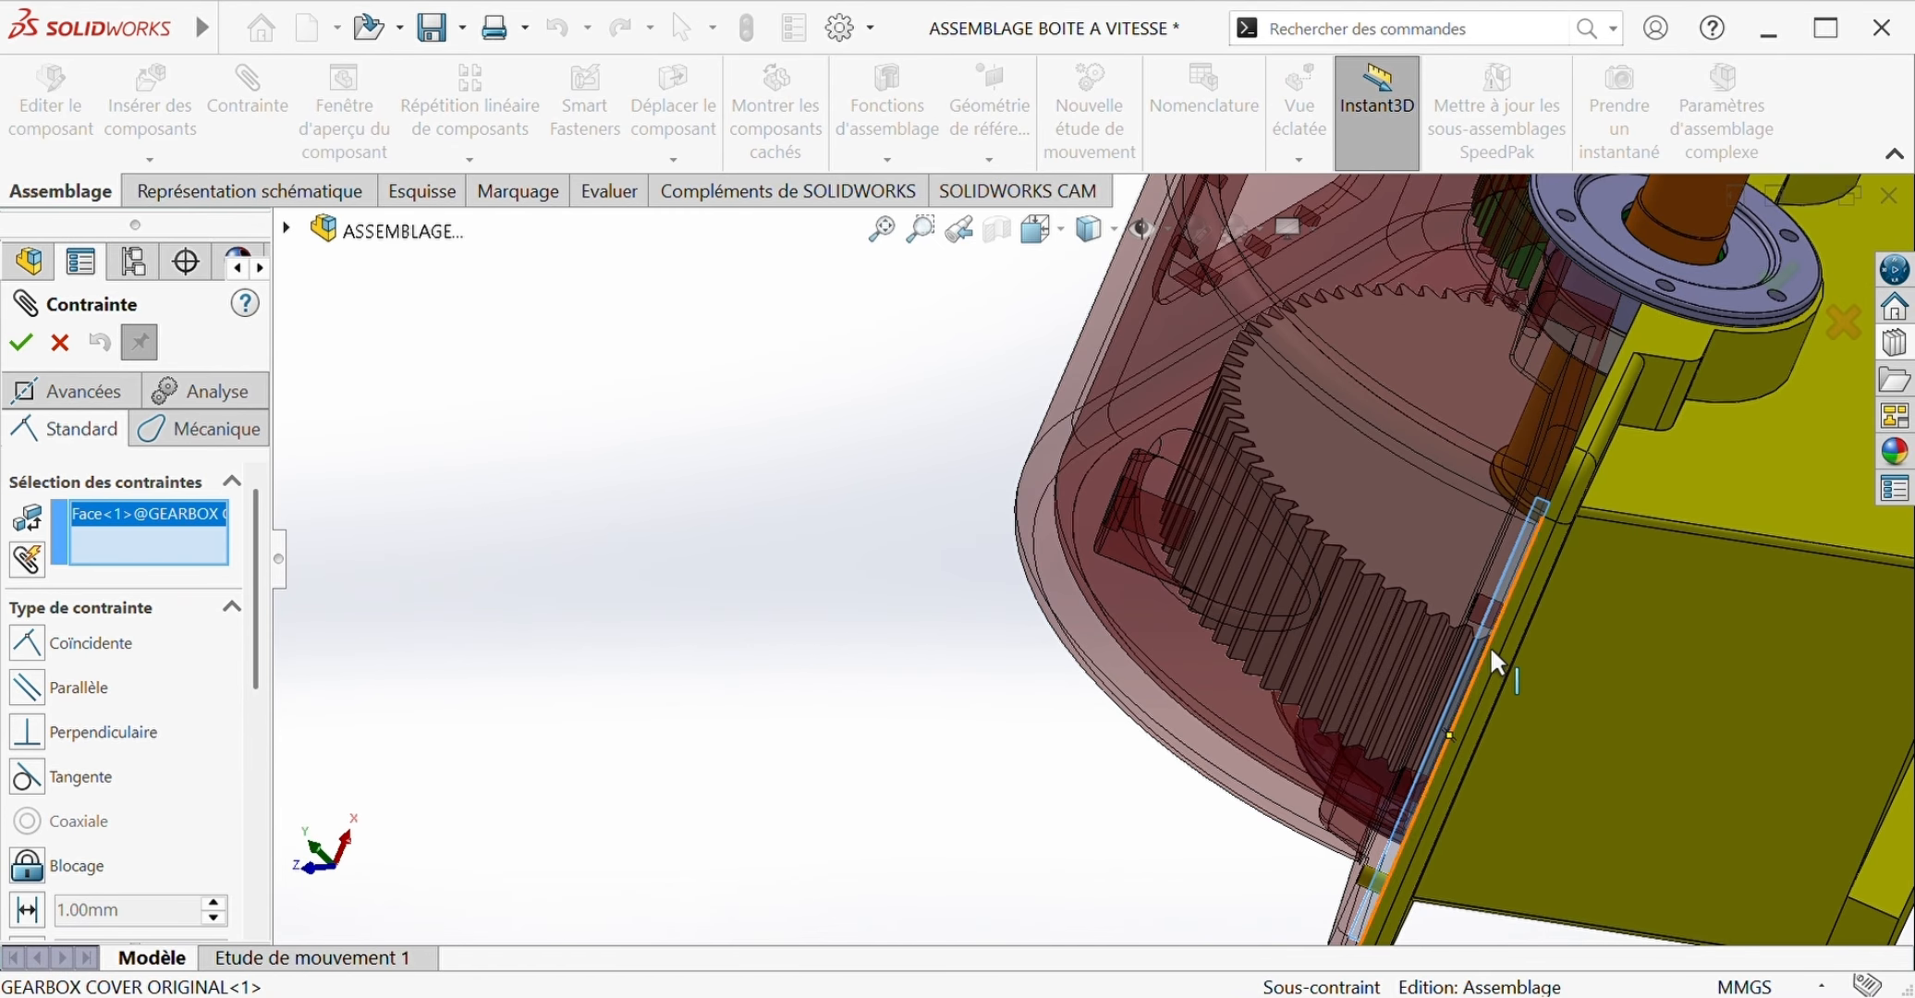
left_click(1492, 652)
scroll(1423, 620, "up", 8)
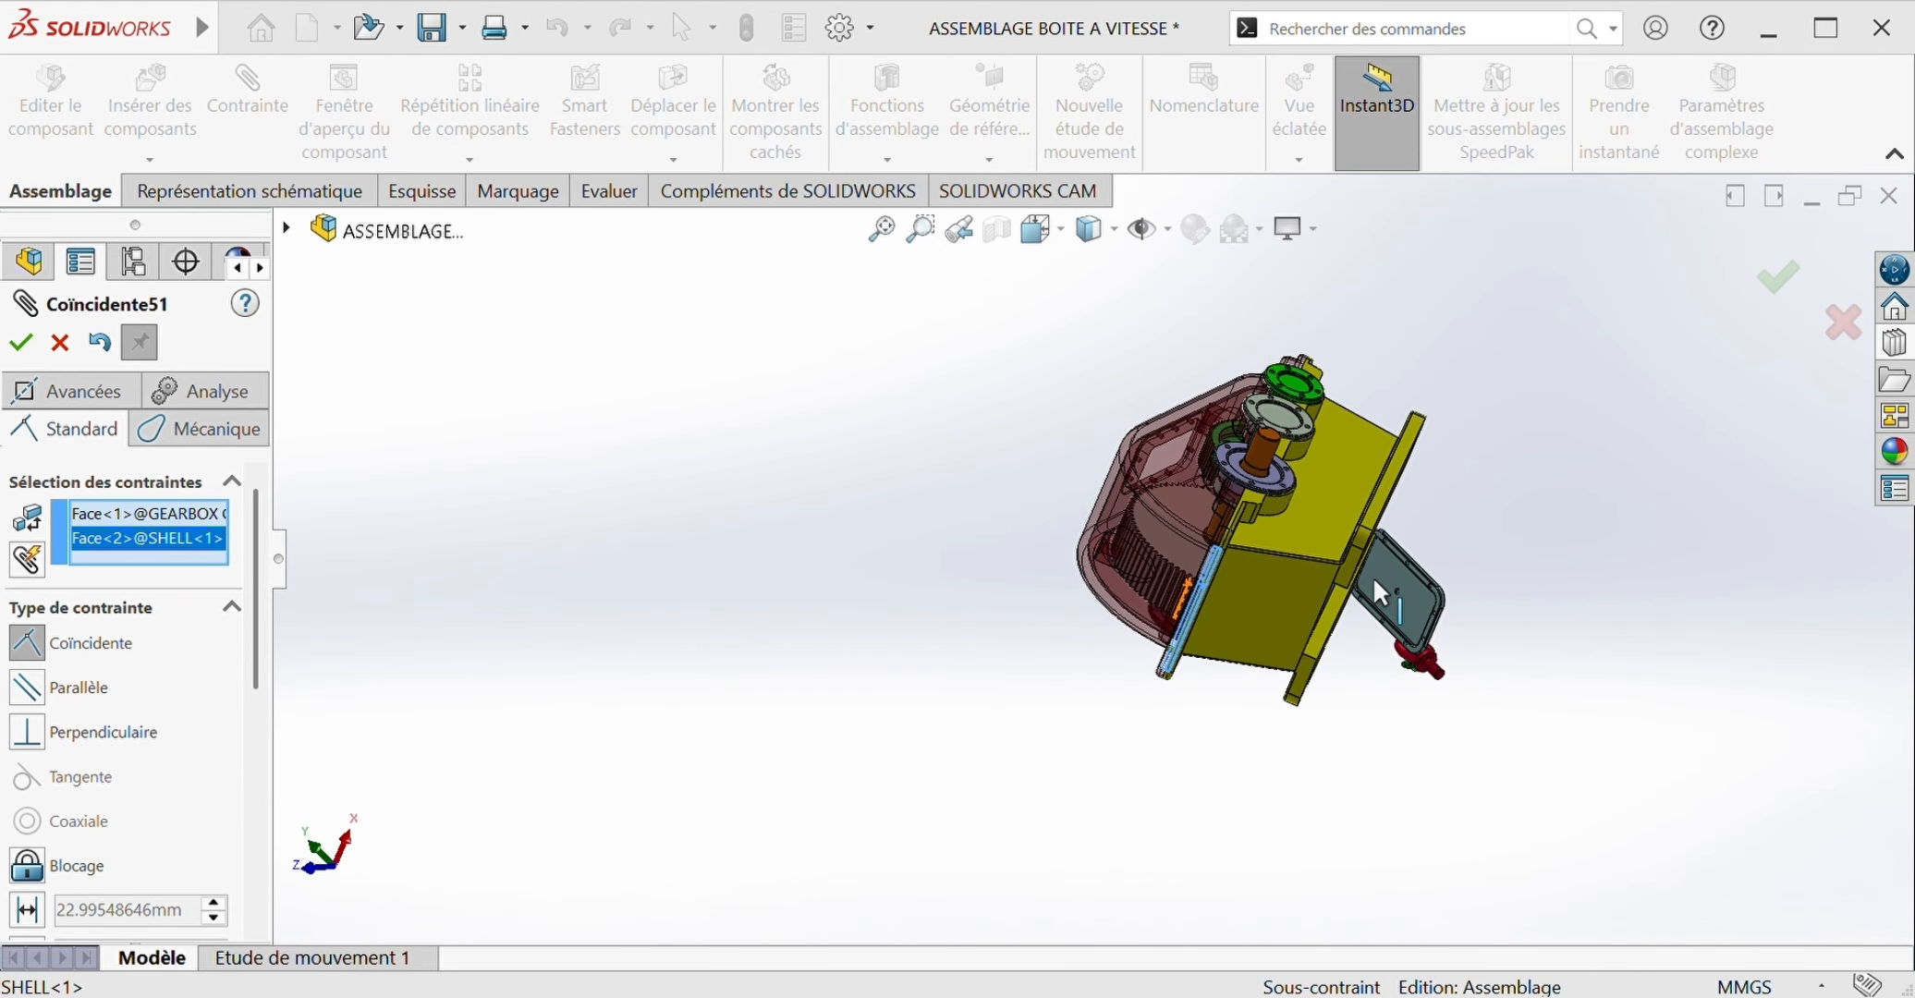
left_click(882, 231)
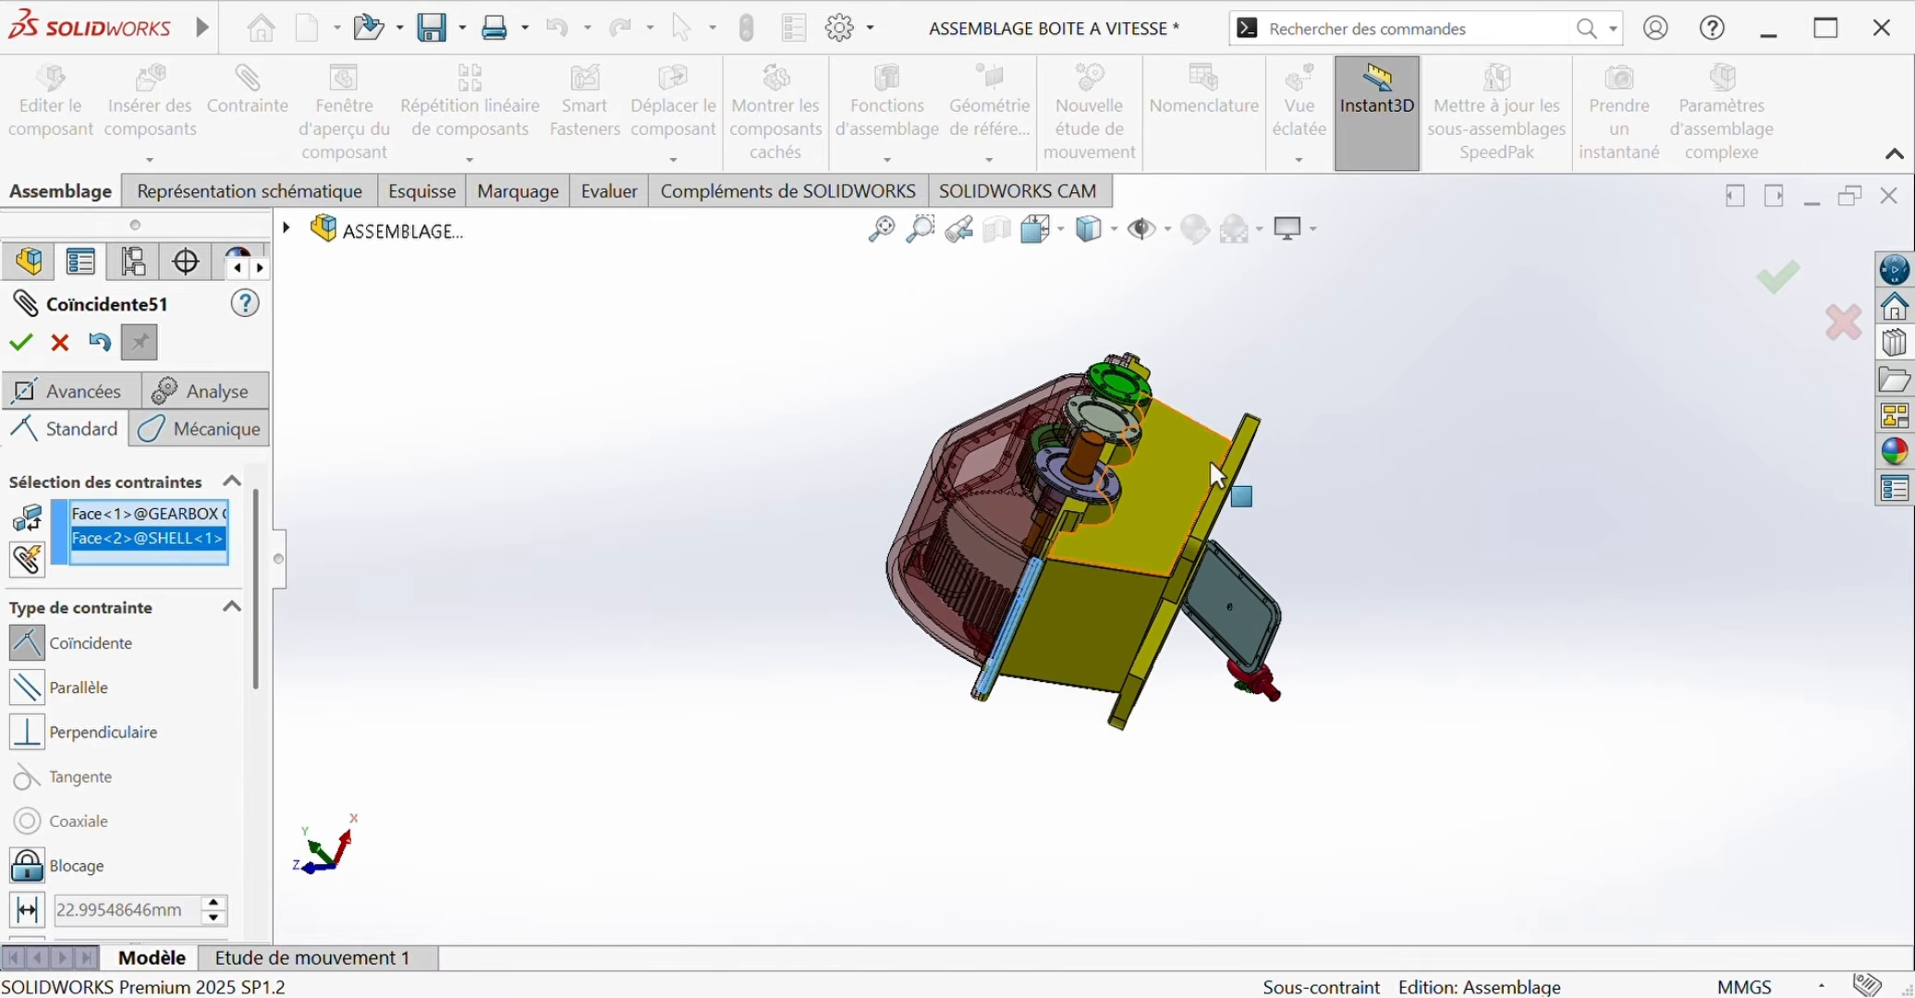
middle_click_drag(1295, 393, 812, 726)
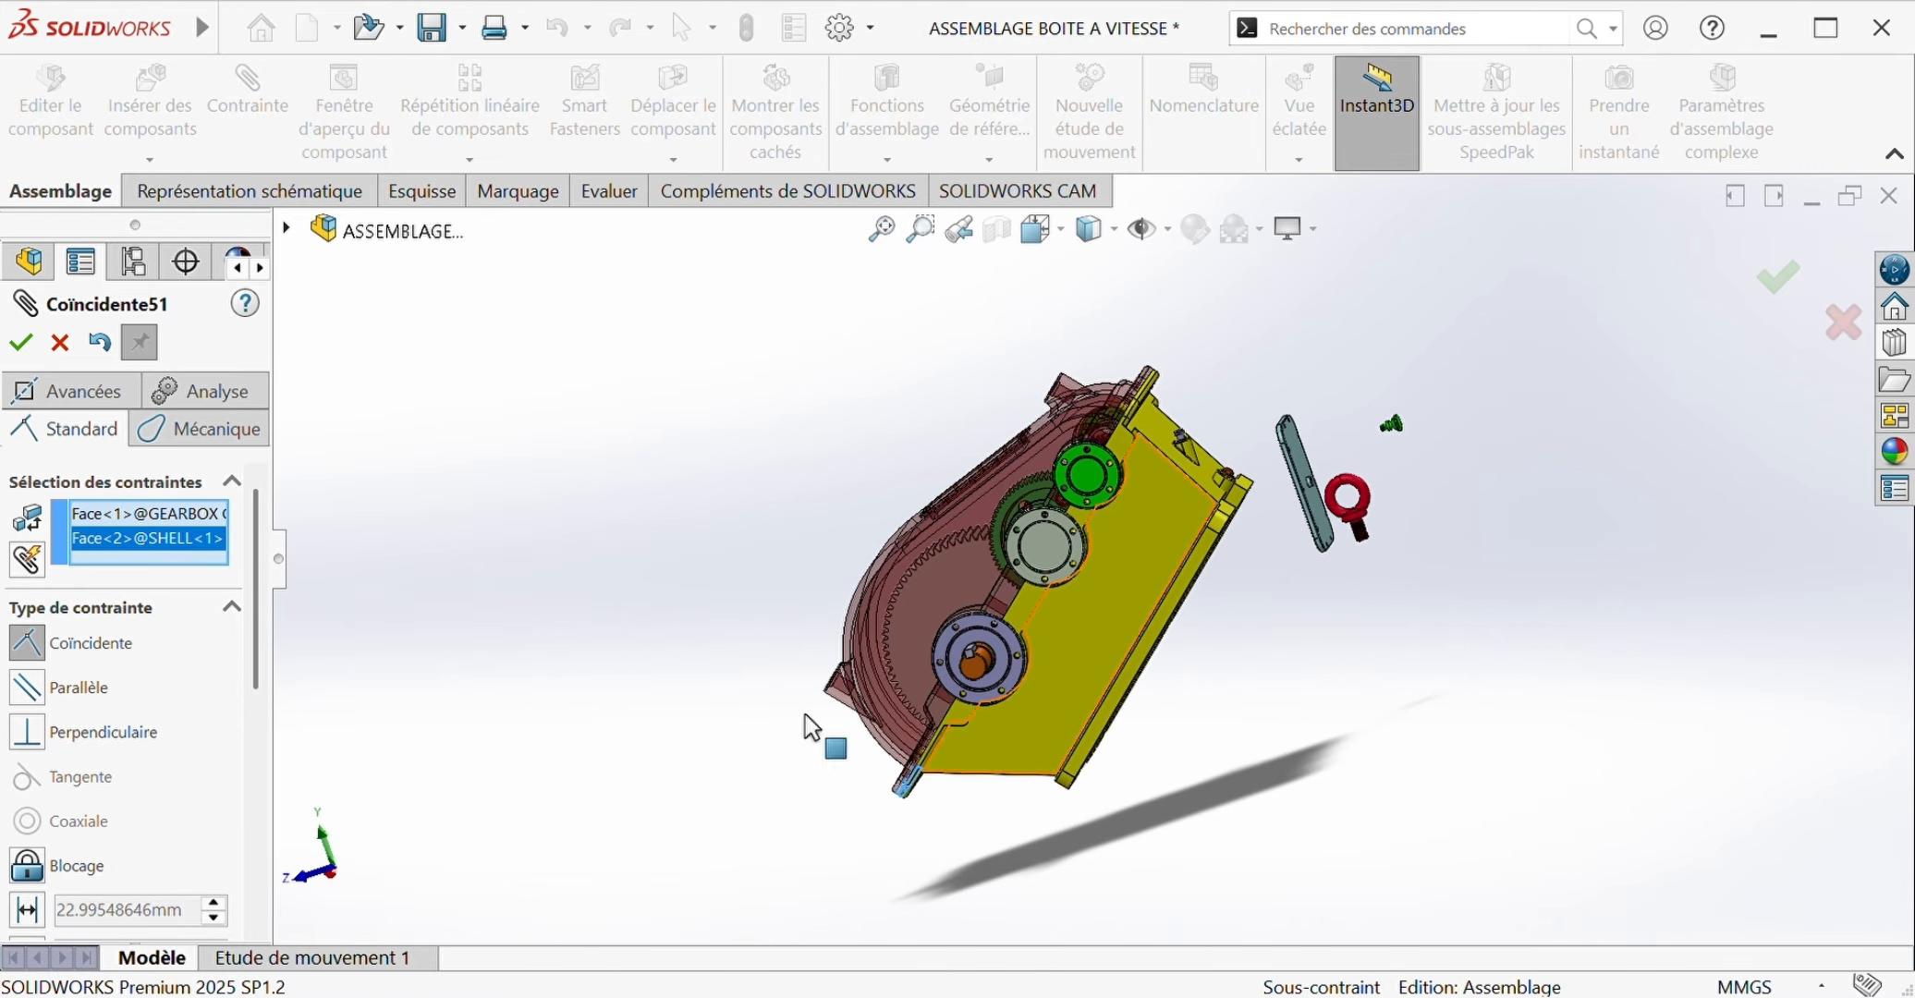
left_click(21, 344)
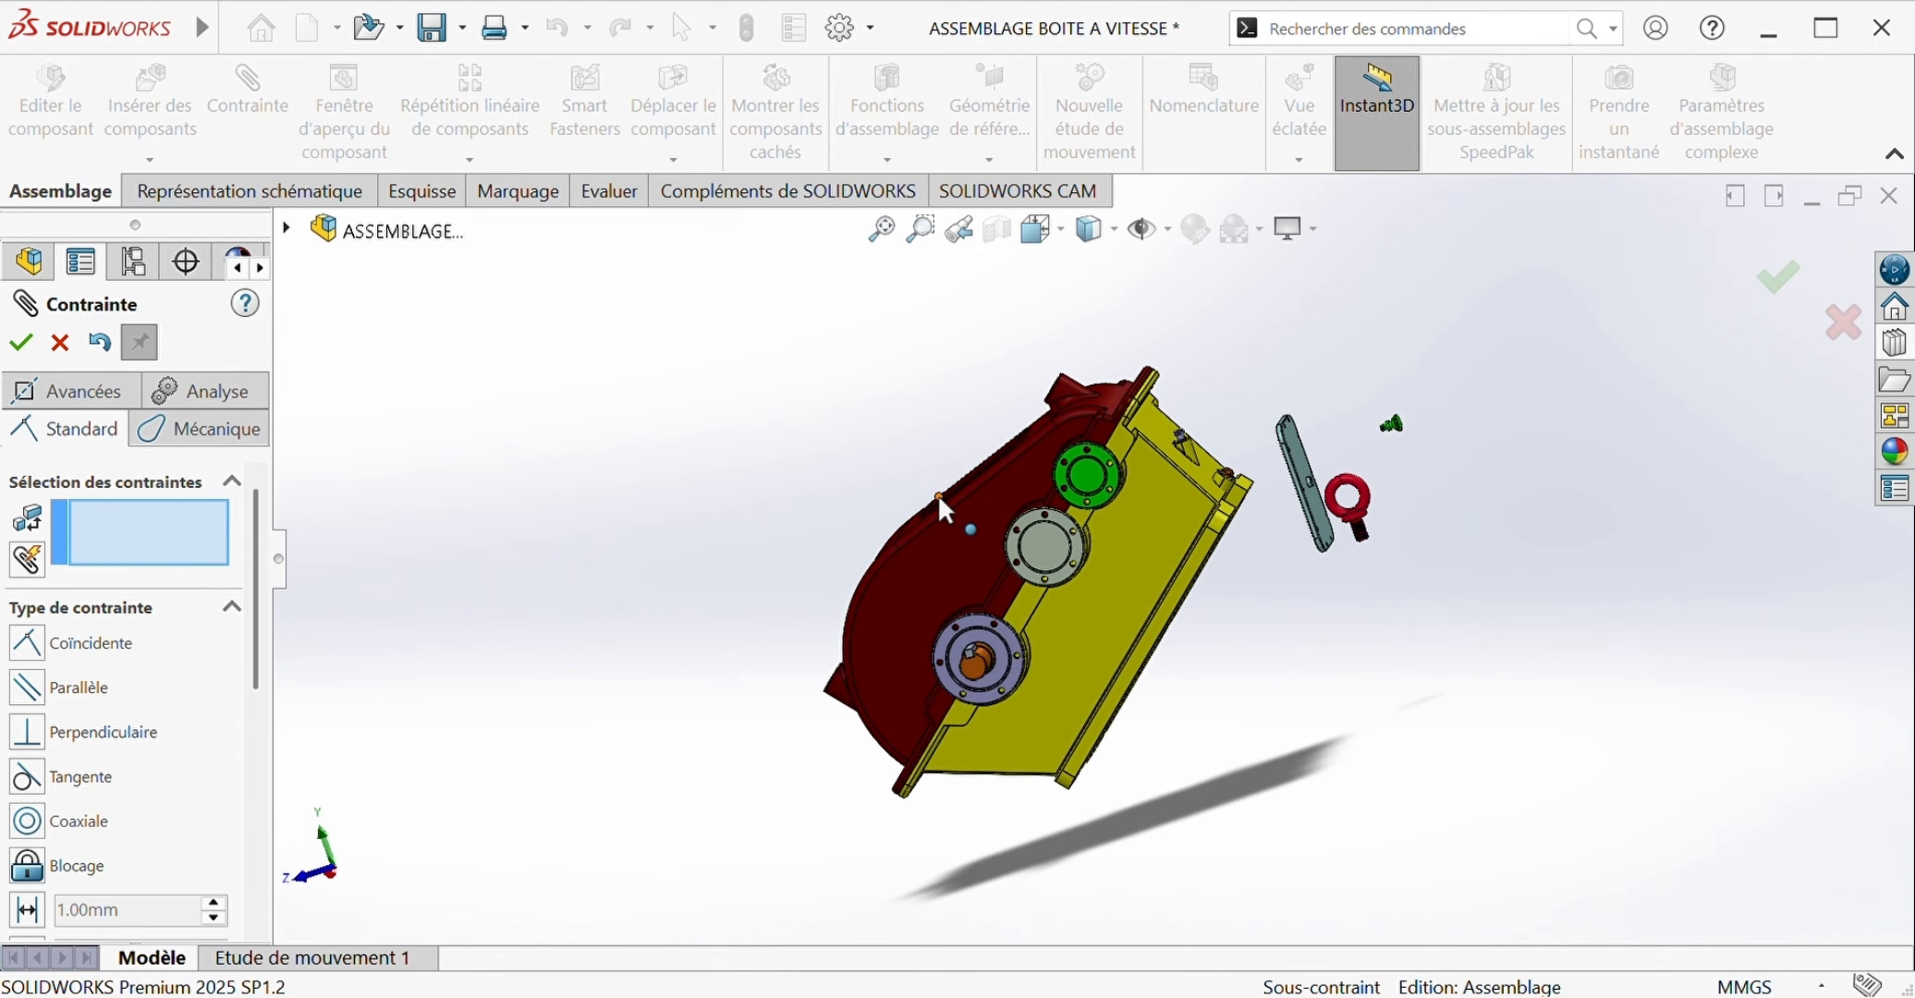
left_click(882, 231)
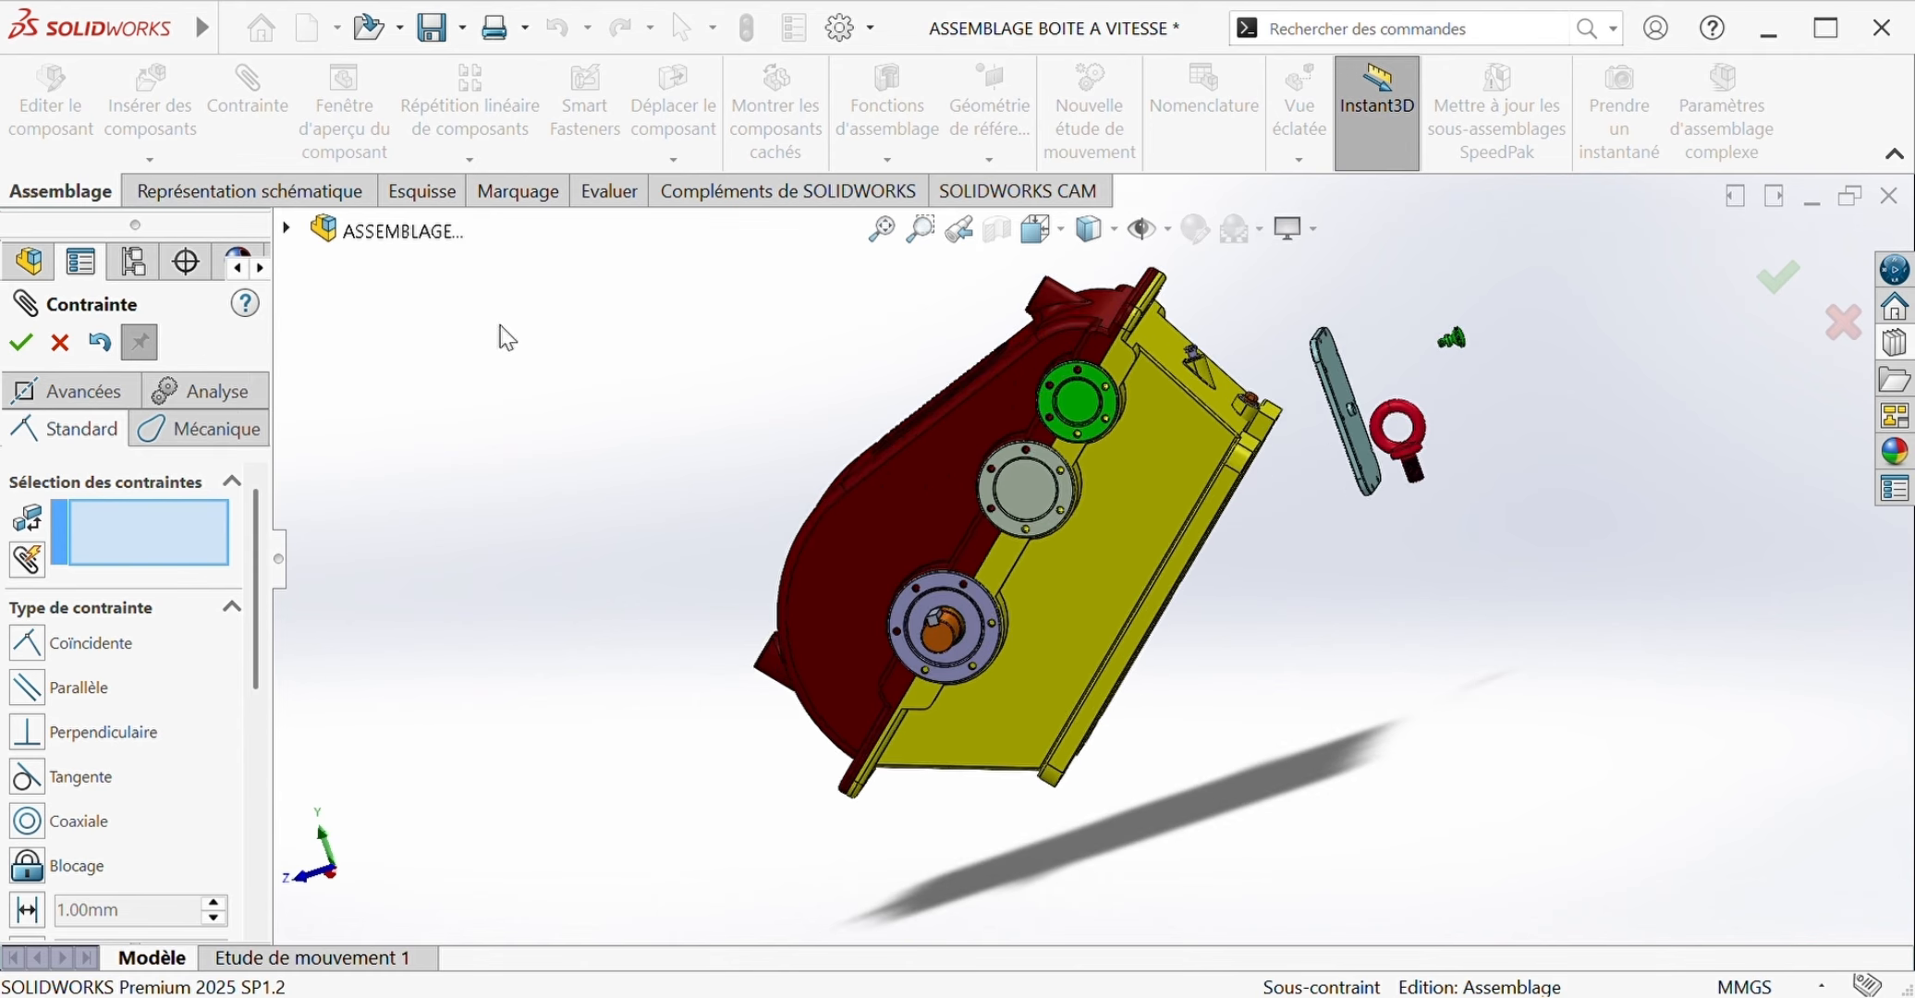
middle_click_drag(1345, 351, 1073, 382)
left_click(1193, 390)
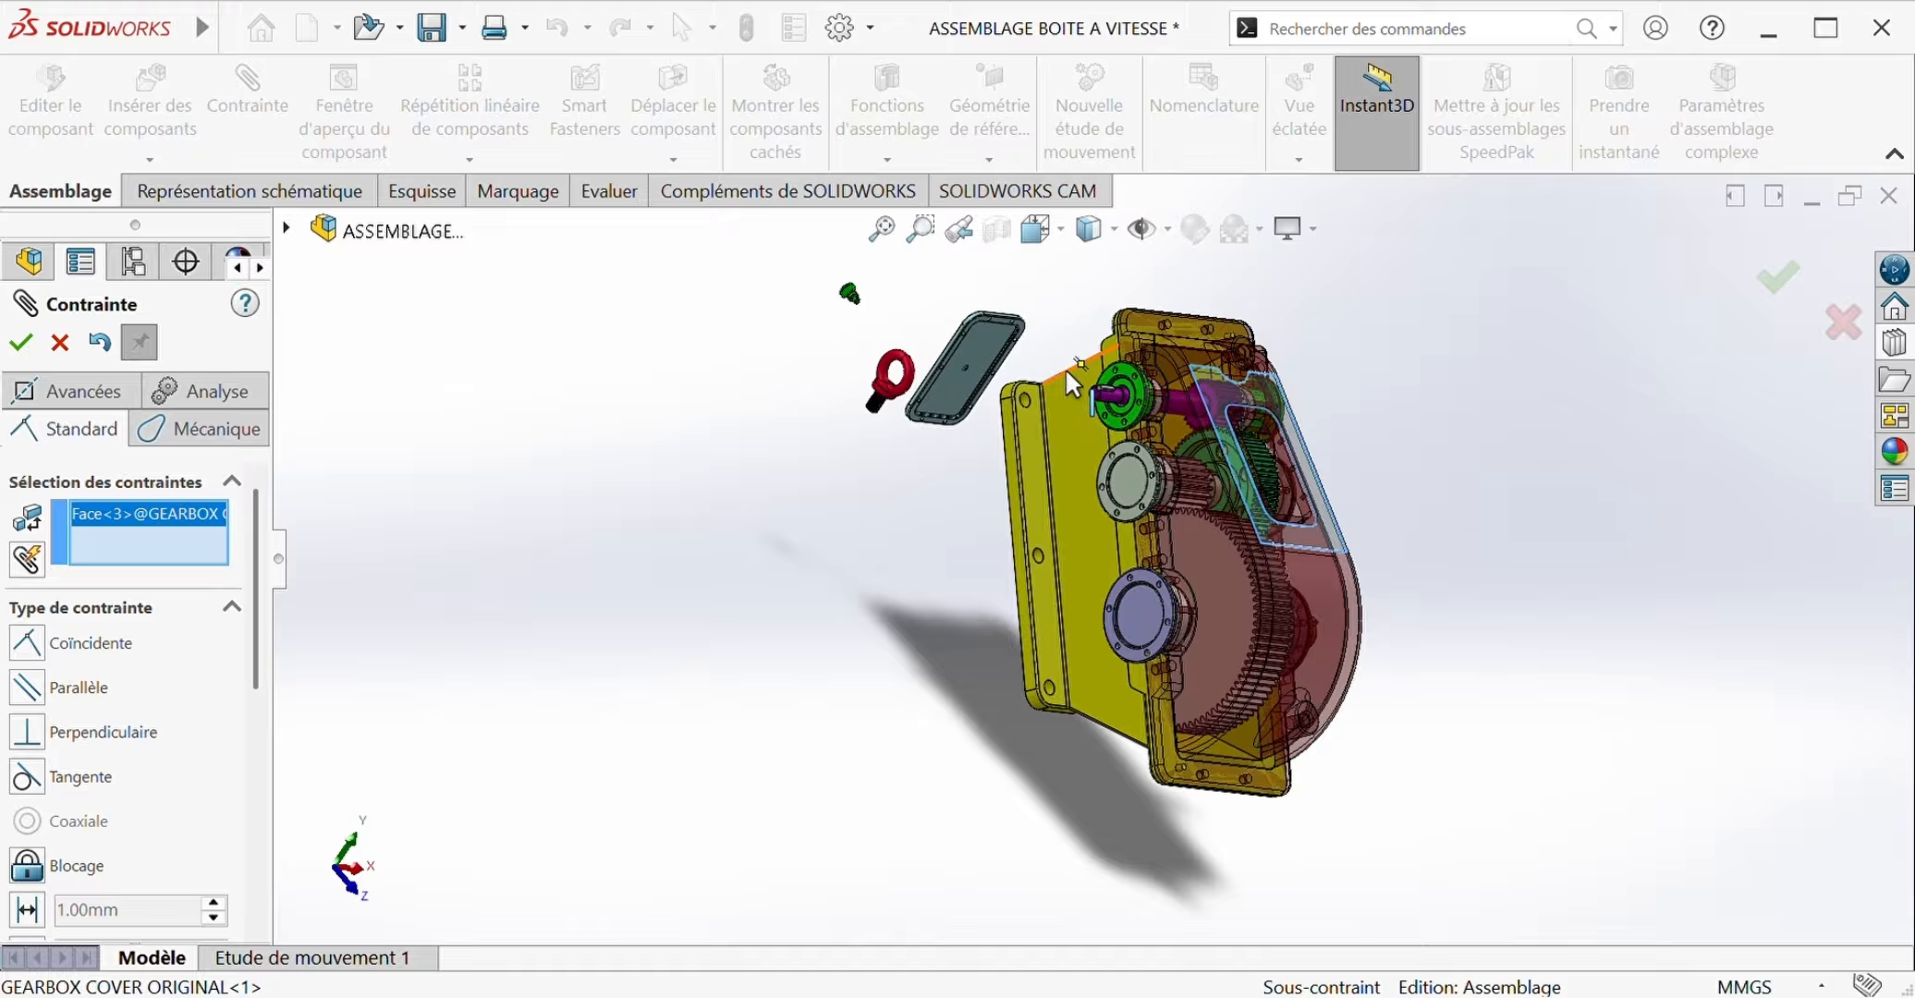
middle_click_drag(1010, 270, 1097, 510)
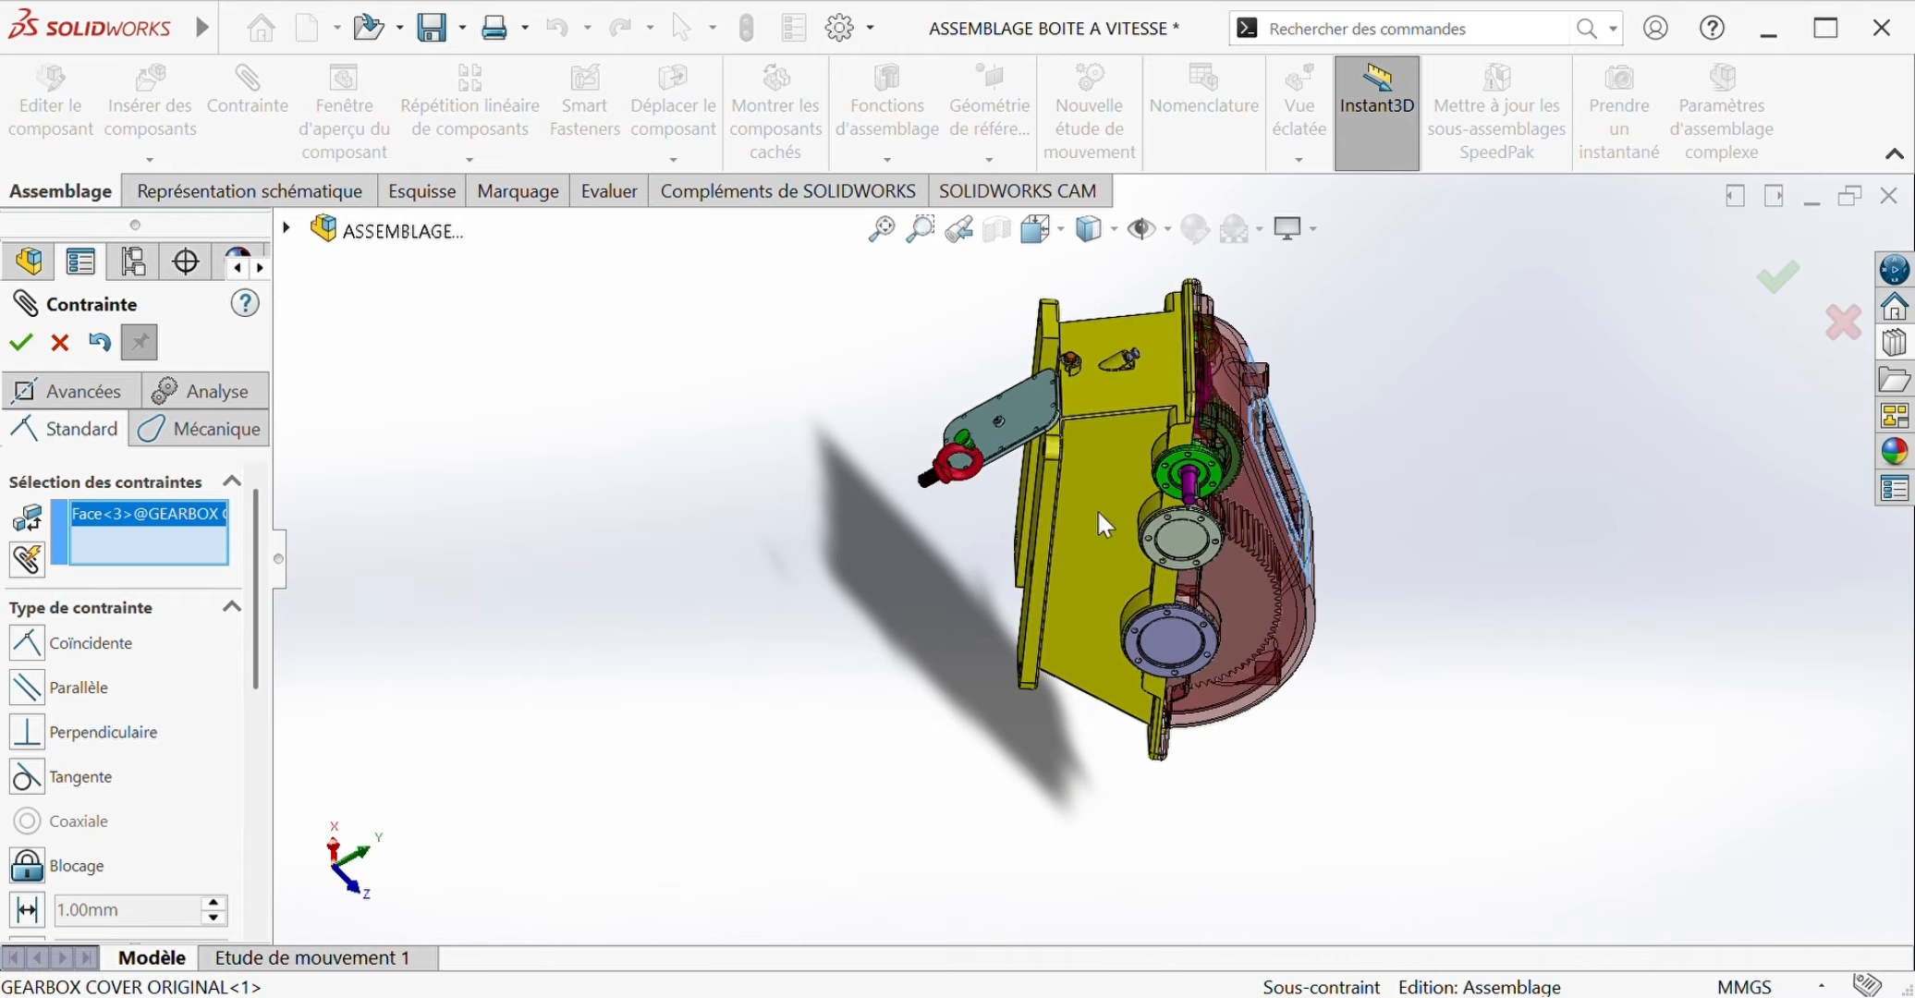
left_click(1019, 396)
right_click(1020, 397)
scroll(1351, 358, "up", 3)
Step: Start a centred width mate using the gearbox cover's two opposite side faces as the first selection set
middle_click_drag(1291, 428, 941, 513)
scroll(942, 513, "down", 4)
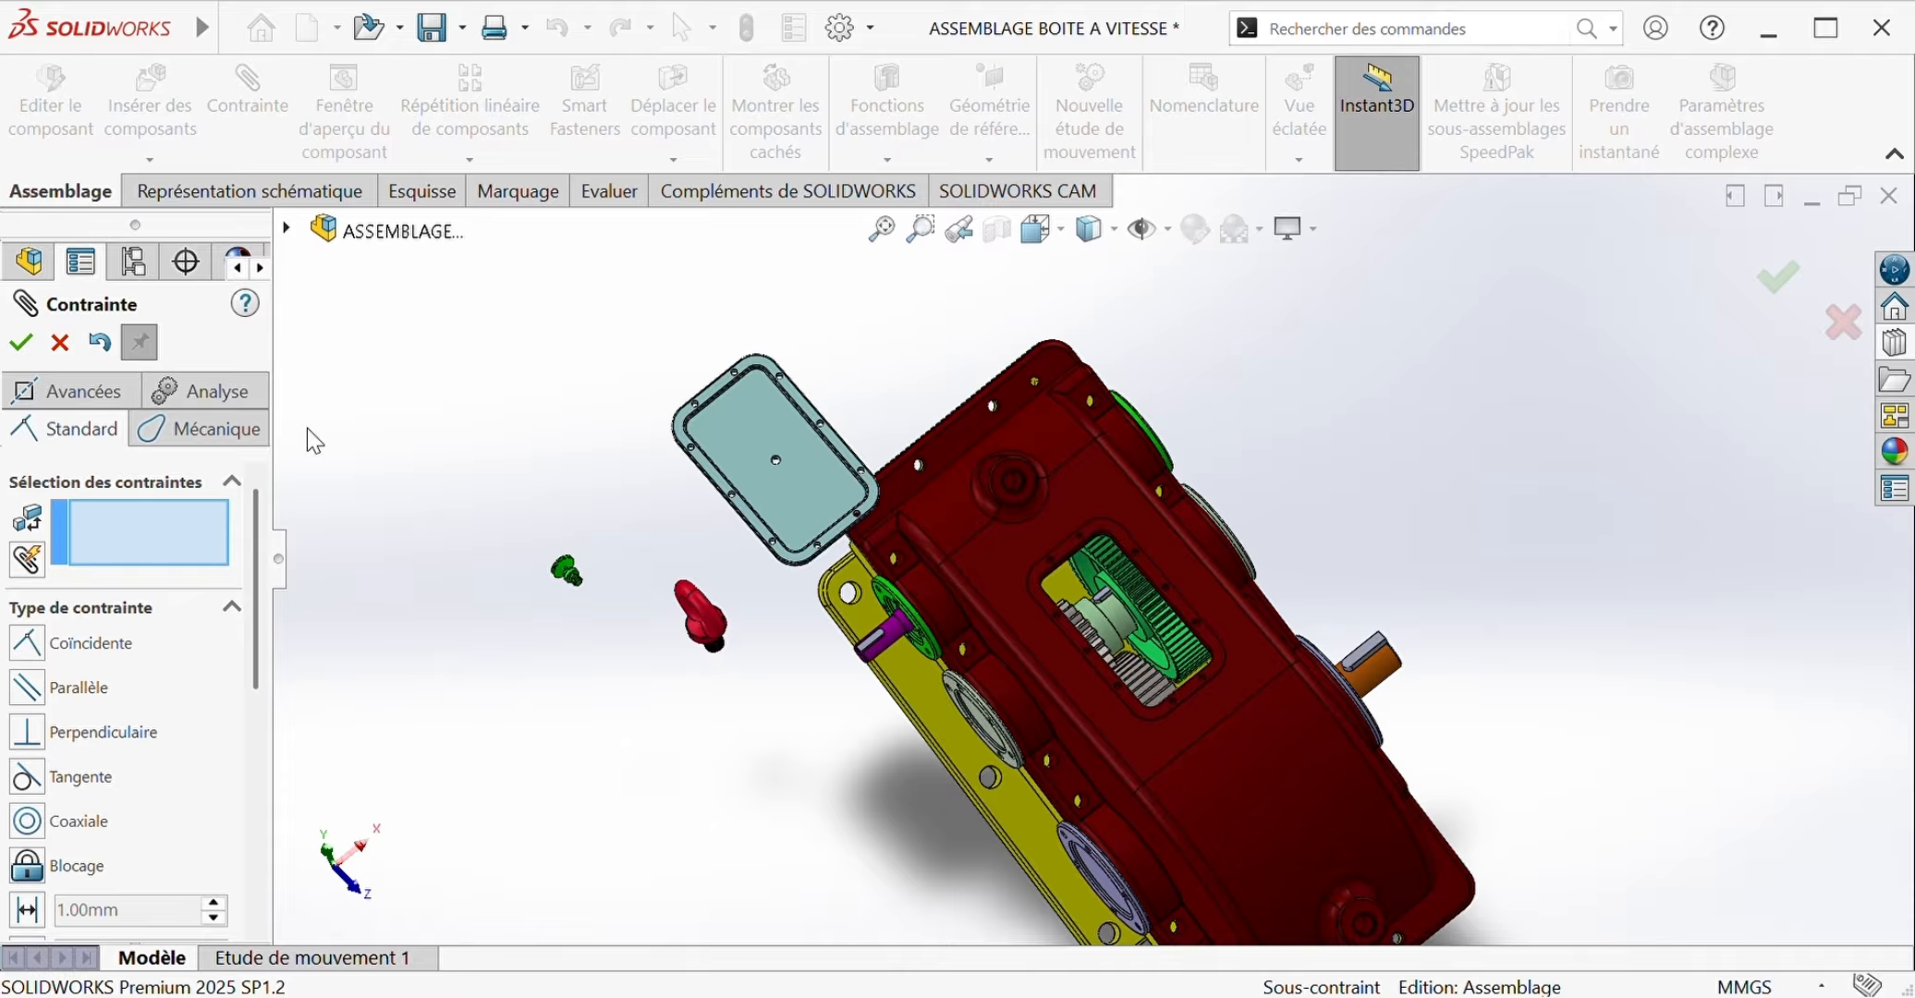
left_click(70, 390)
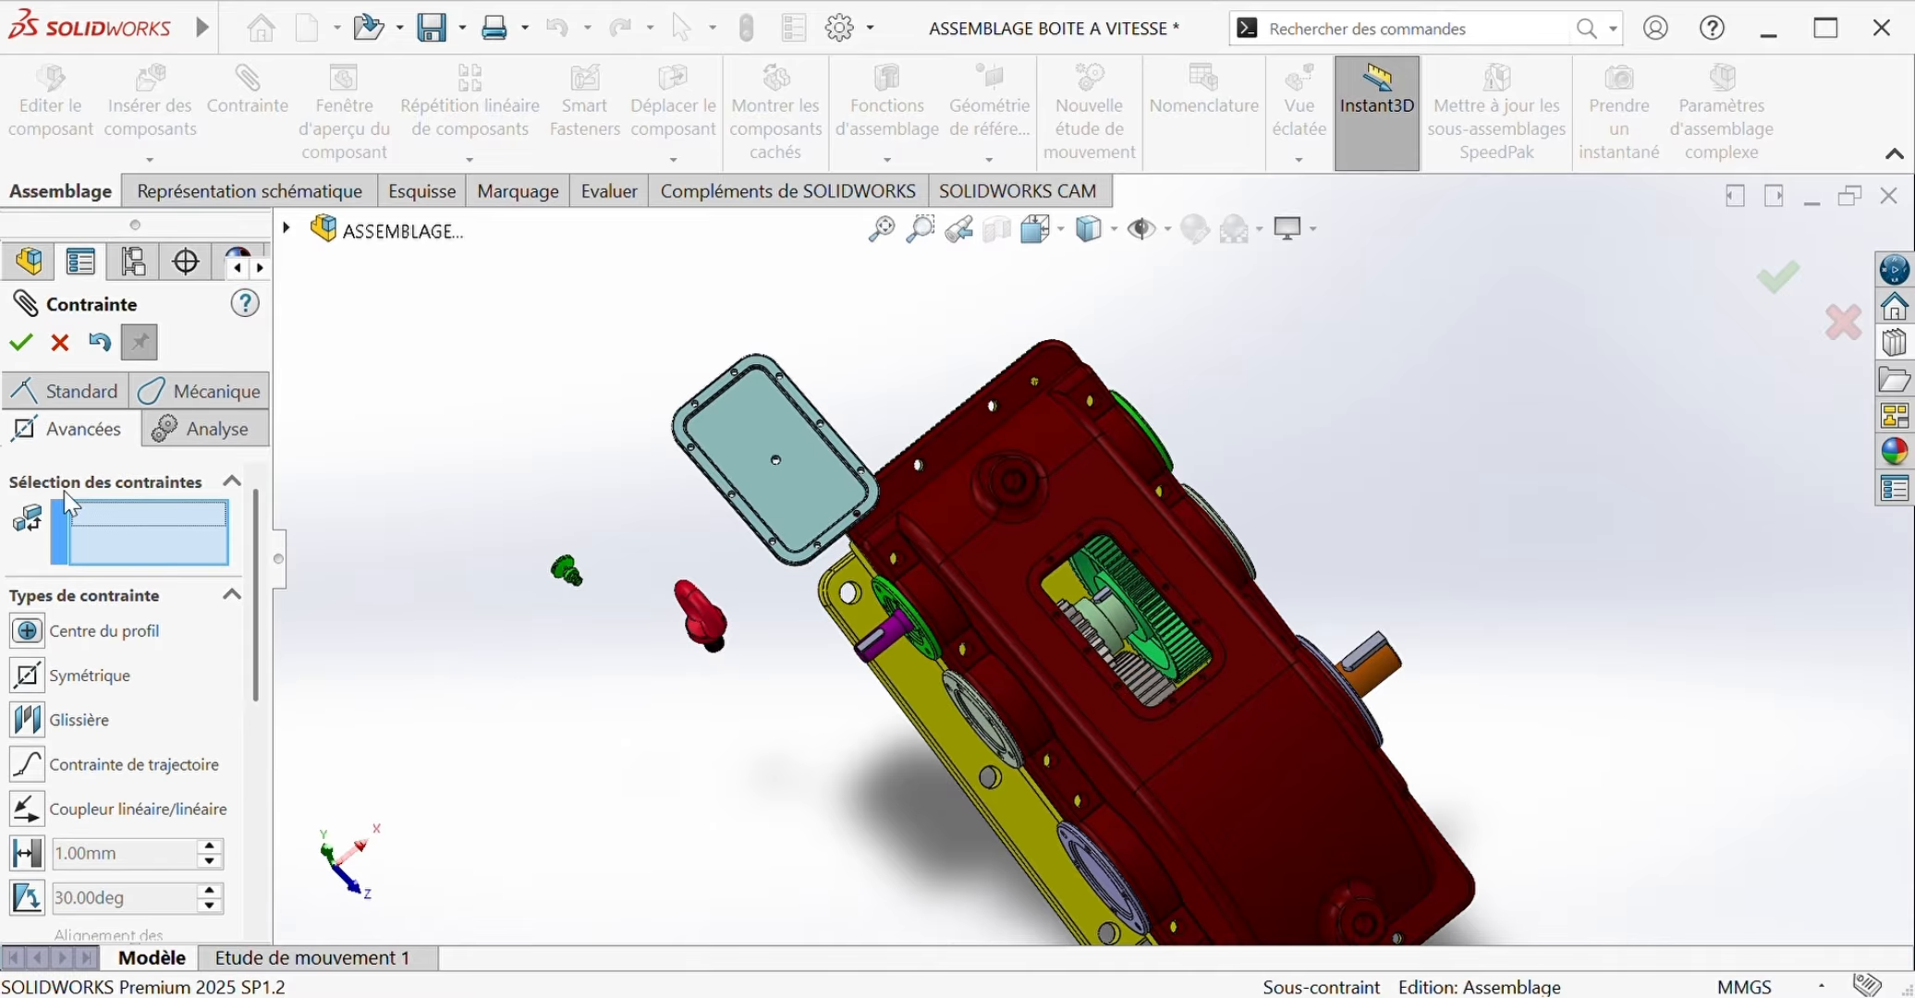
left_click(26, 720)
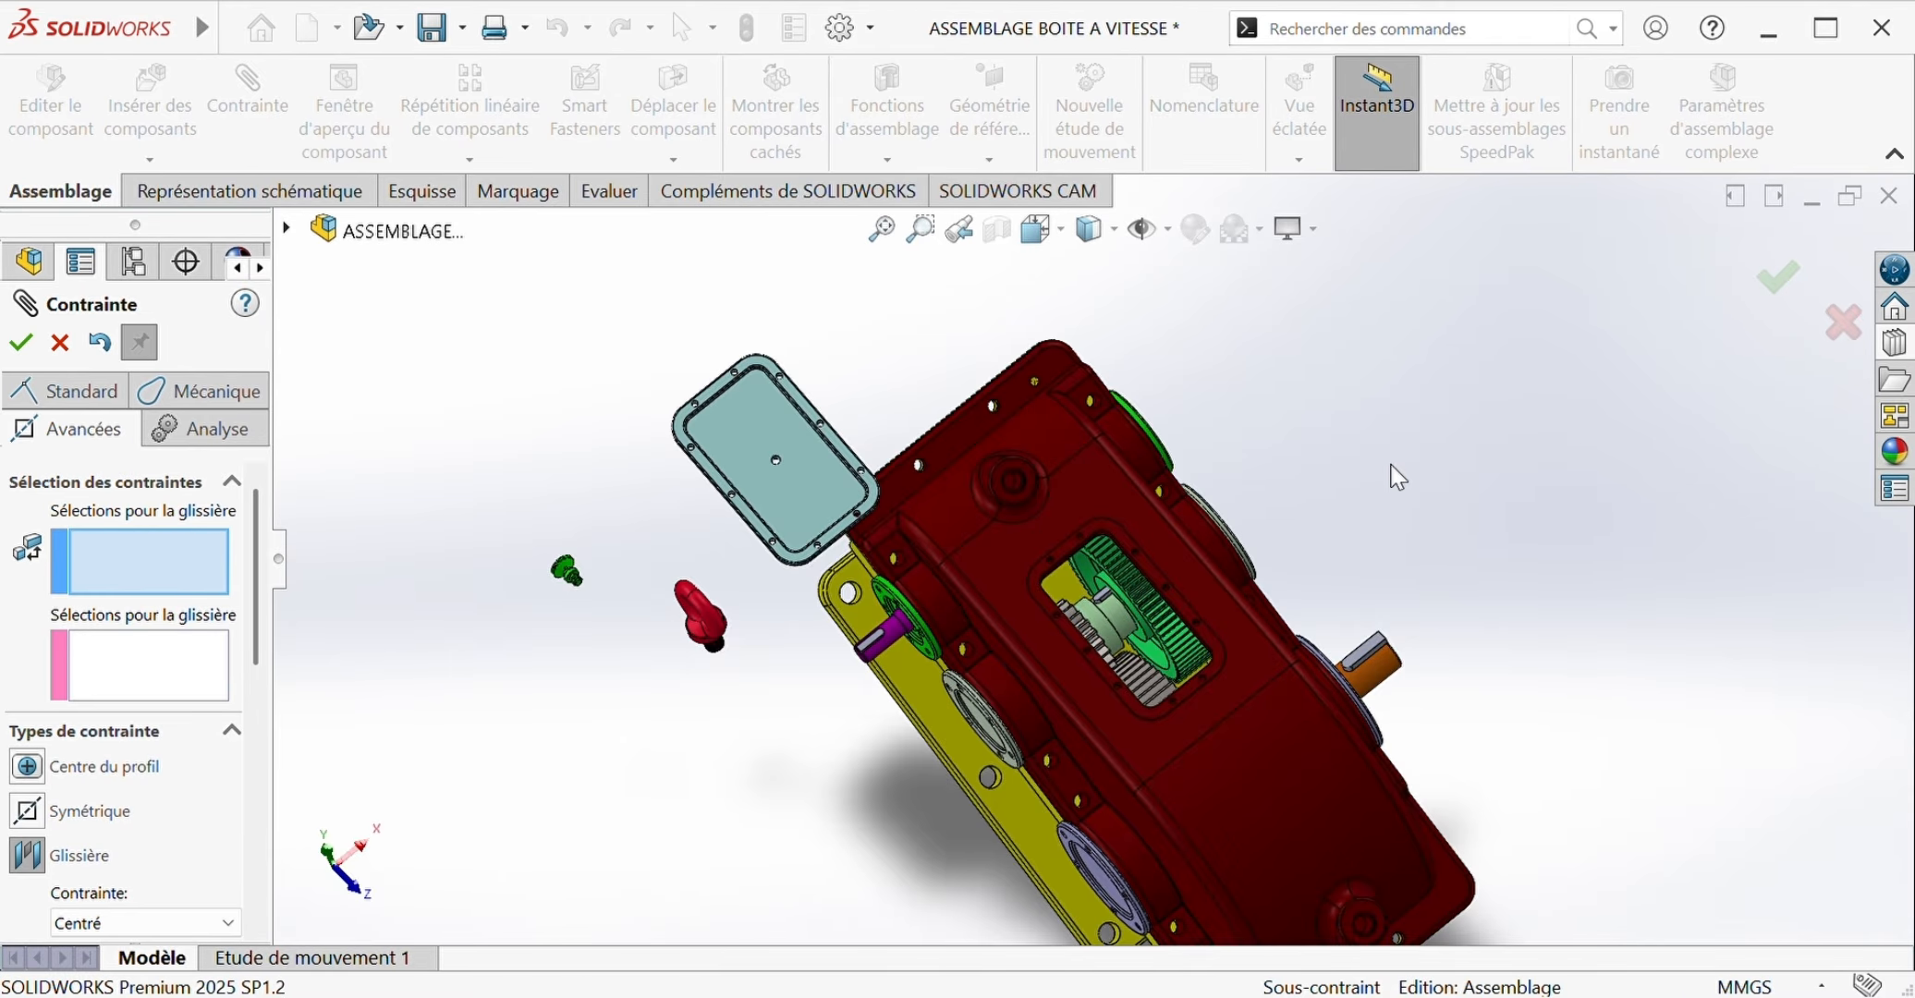
middle_click_drag(1394, 469, 1280, 553)
left_click(1280, 555)
middle_click_drag(989, 693, 1119, 671)
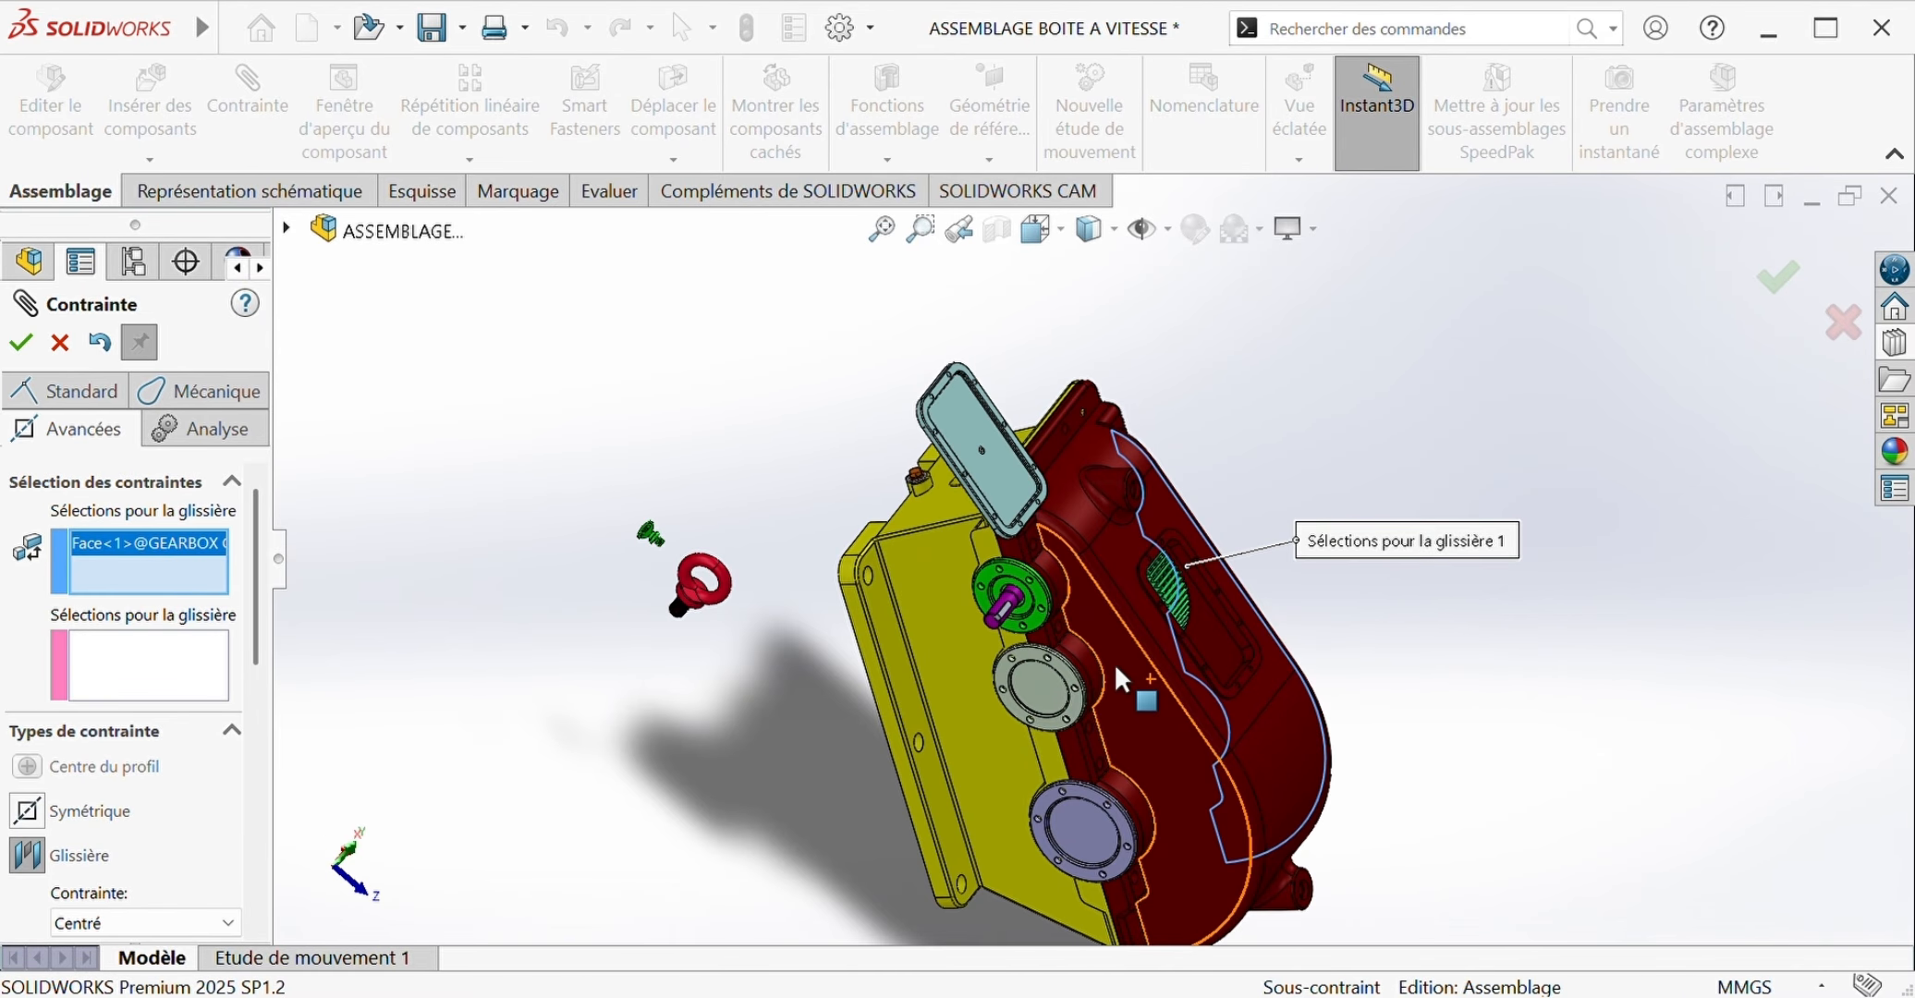
left_click(1149, 682)
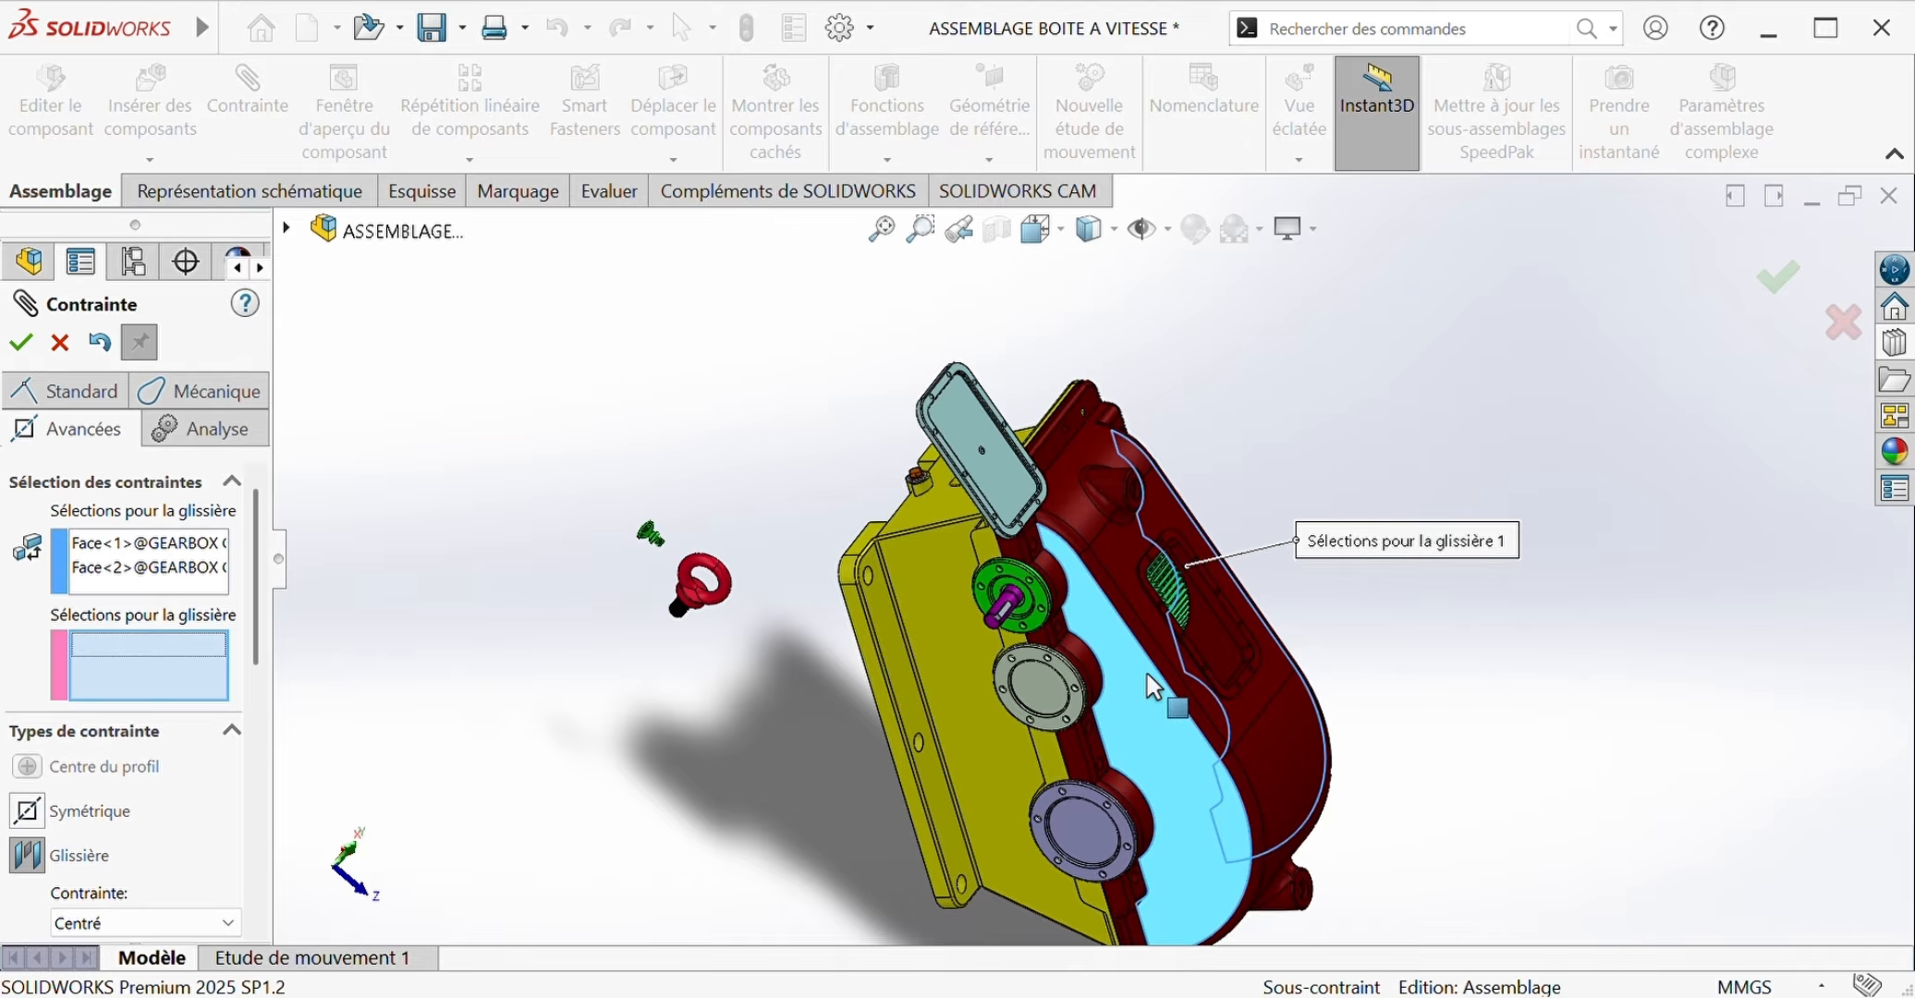
Step: Complete the centred width mate with the closing plate's two long side faces as the second selection set
scroll(961, 490, "down", 5)
left_click(1008, 473)
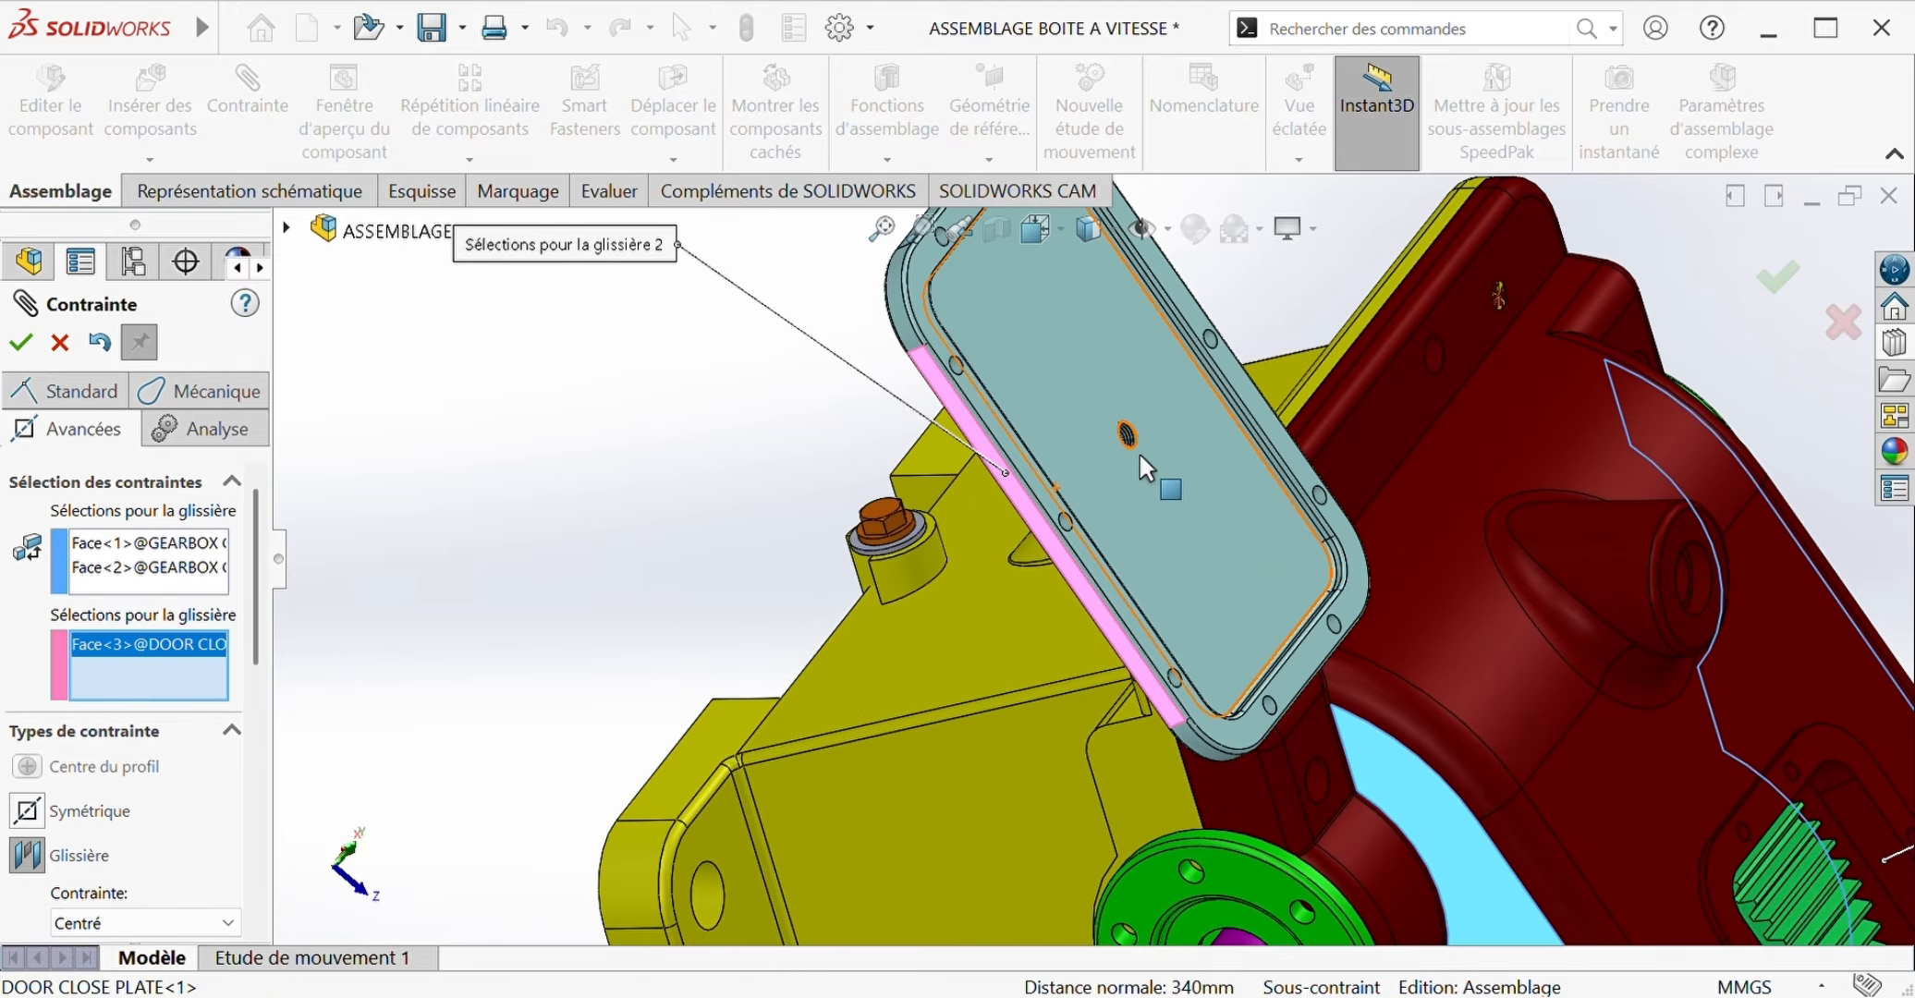
middle_click_drag(1139, 451, 934, 486)
left_click(1295, 362)
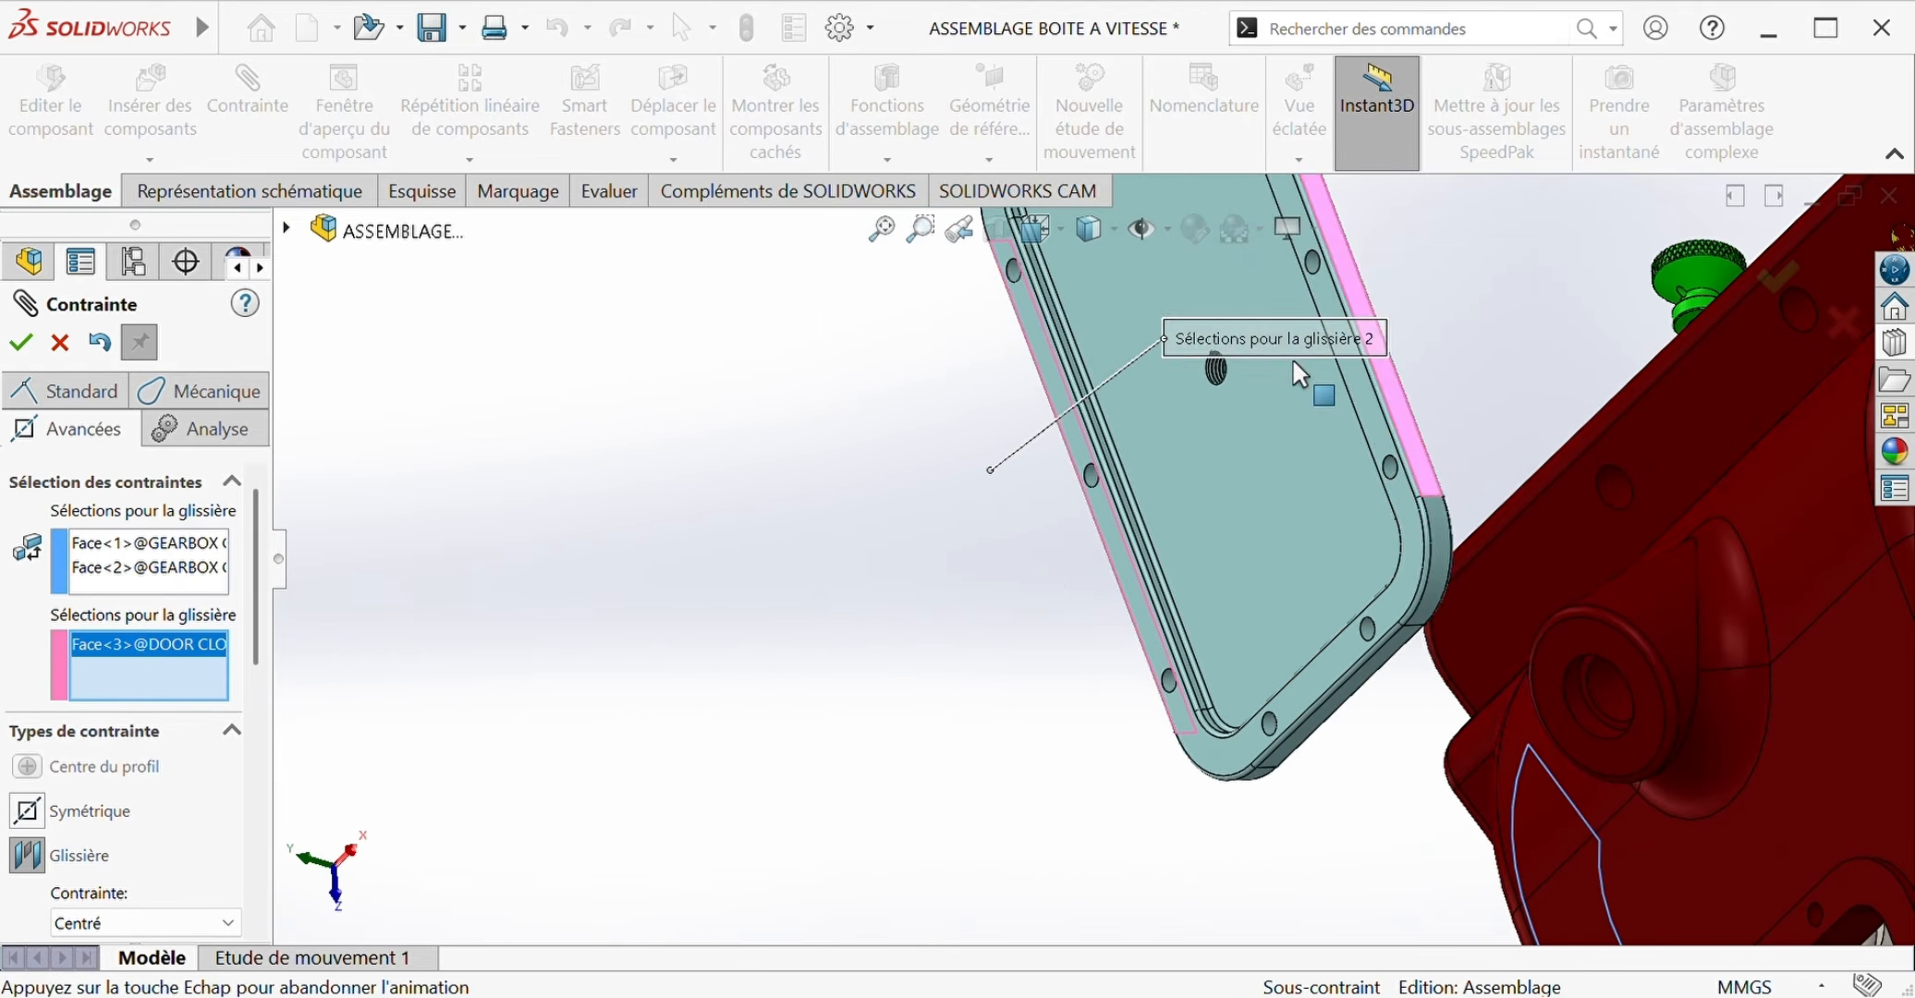
scroll(1017, 480, "up", 5)
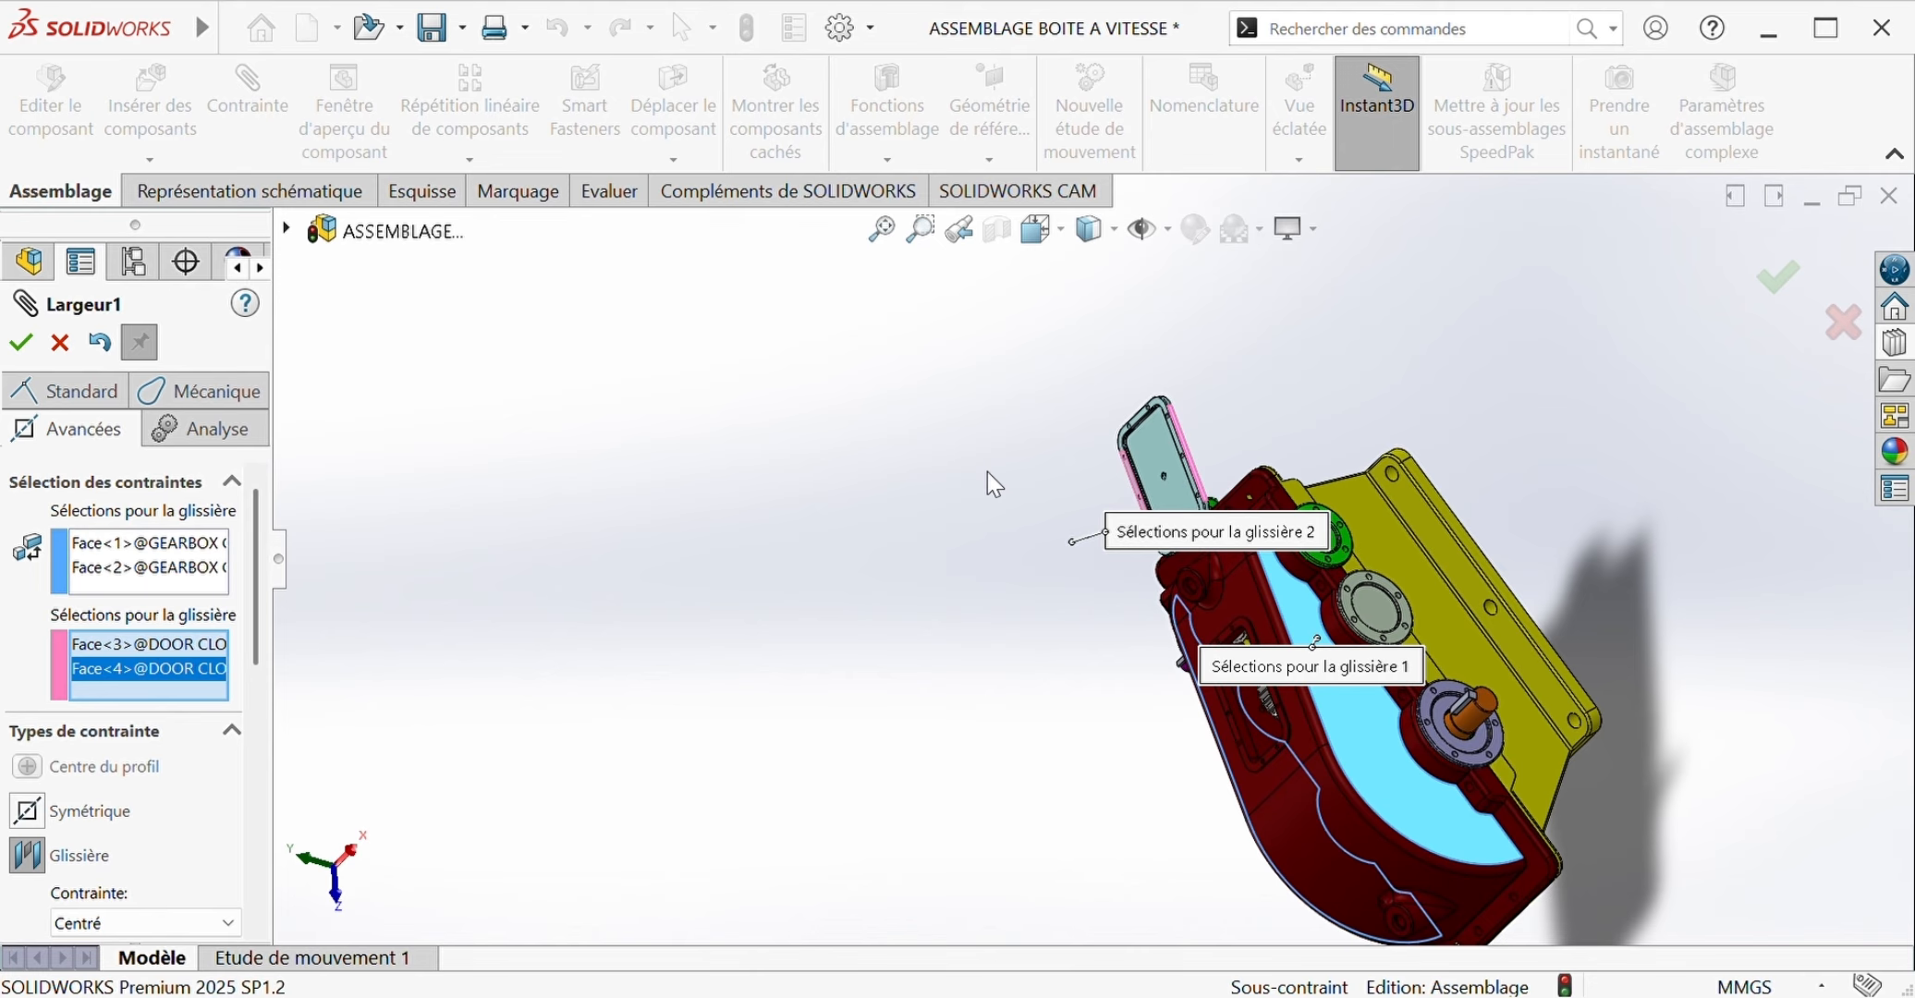
key("Return")
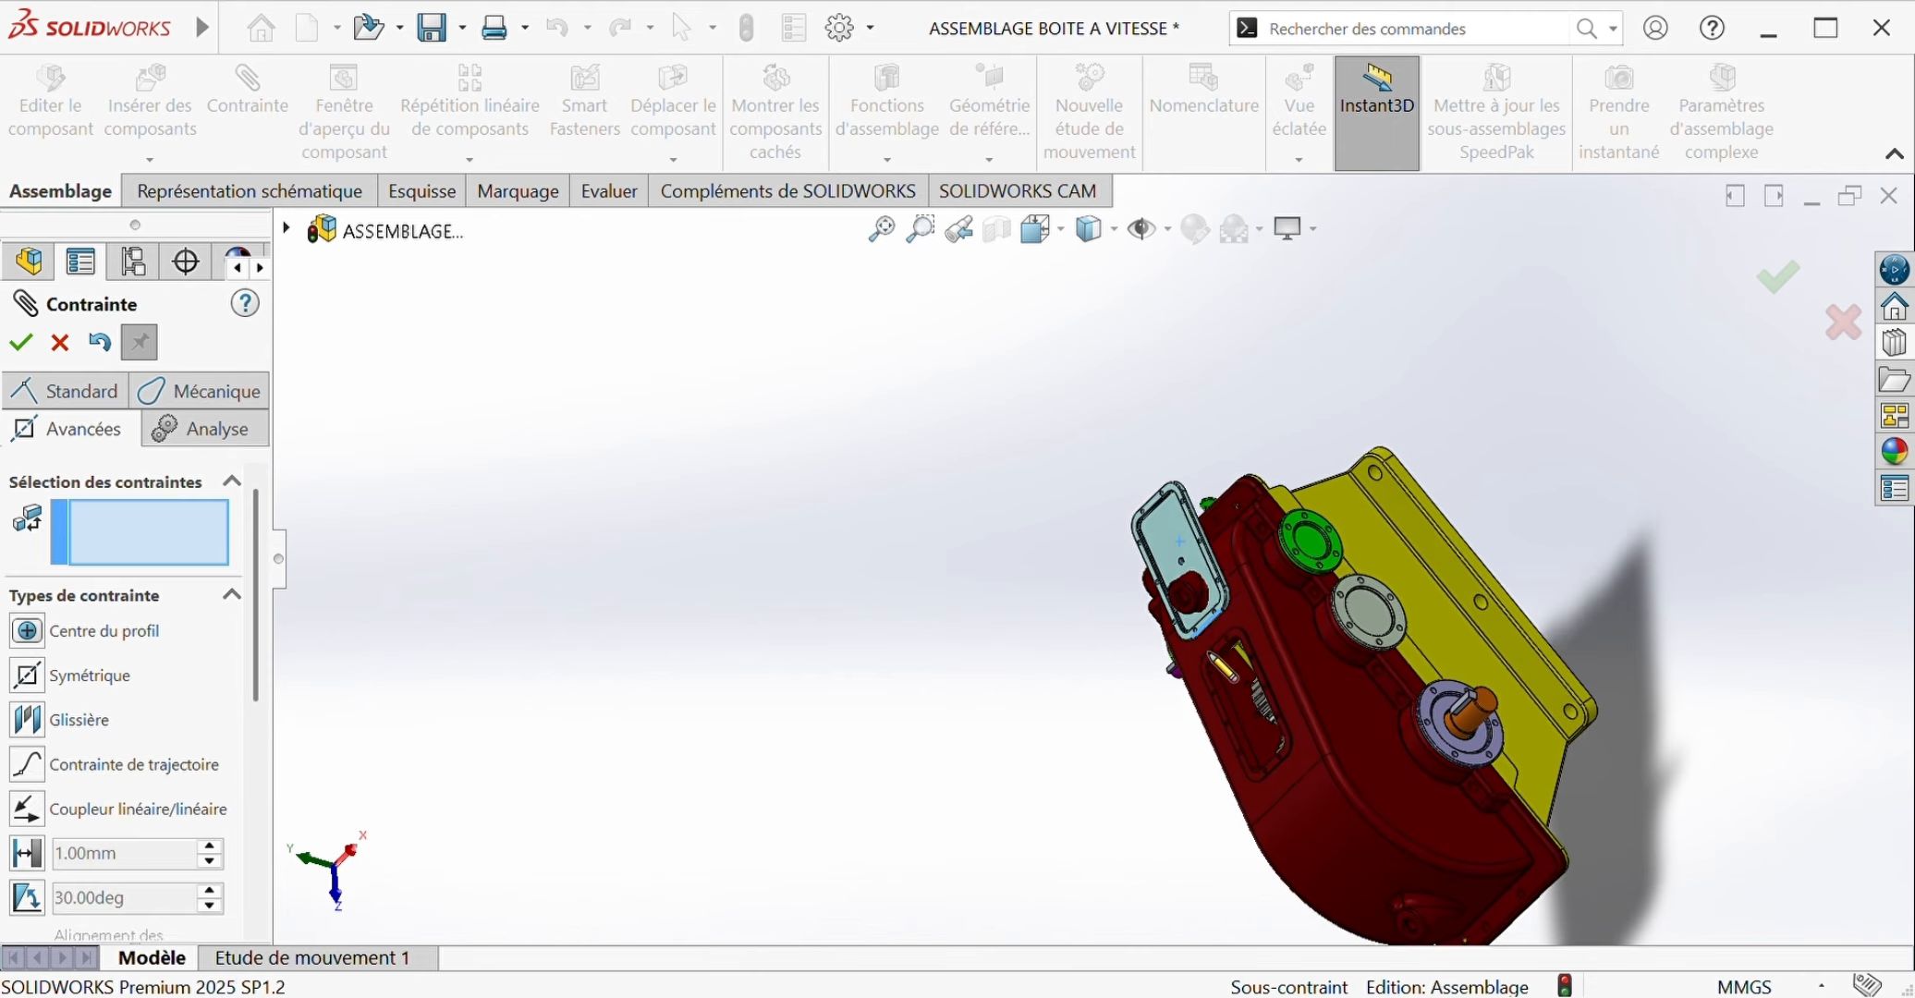
Step: Start another centred width mate using the closing plate's two short end faces as the first selection set
scroll(1280, 726, "down", 4)
scroll(1237, 853, "down", 1)
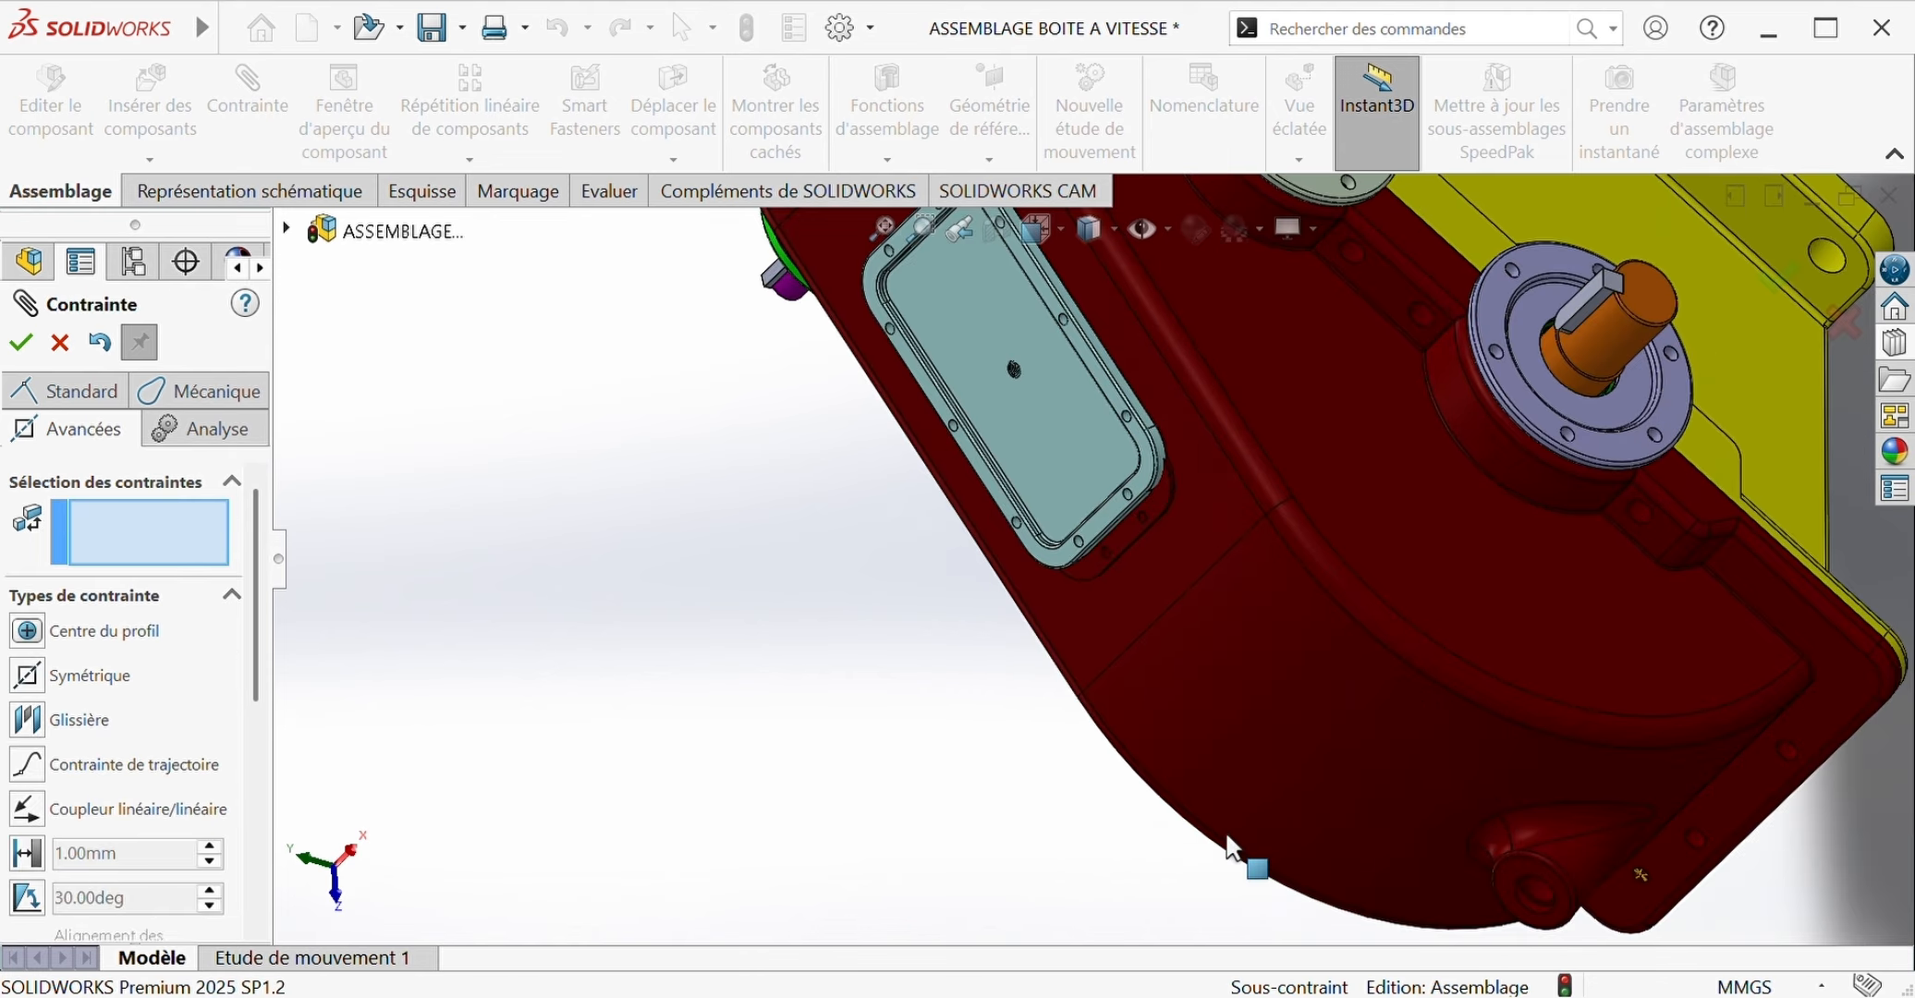
left_click(26, 719)
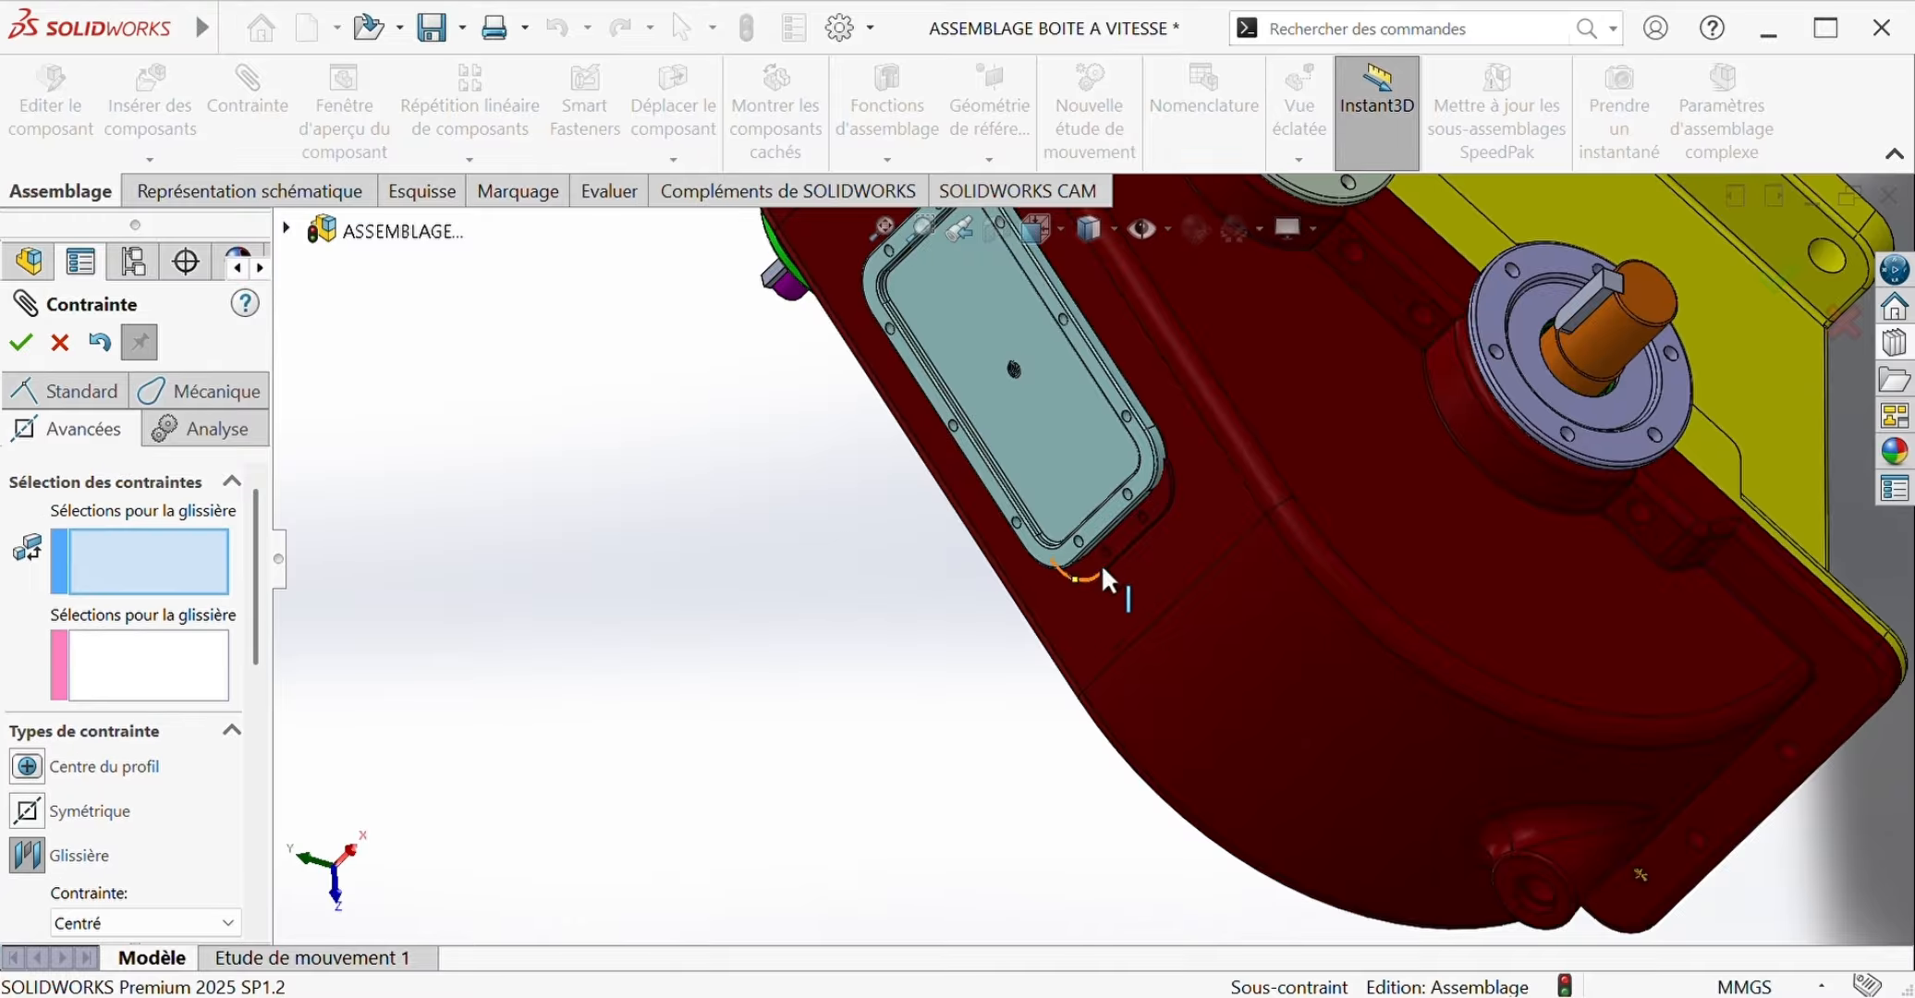
scroll(1100, 556, "down", 2)
scroll(1031, 501, "down", 2)
left_click(1035, 514)
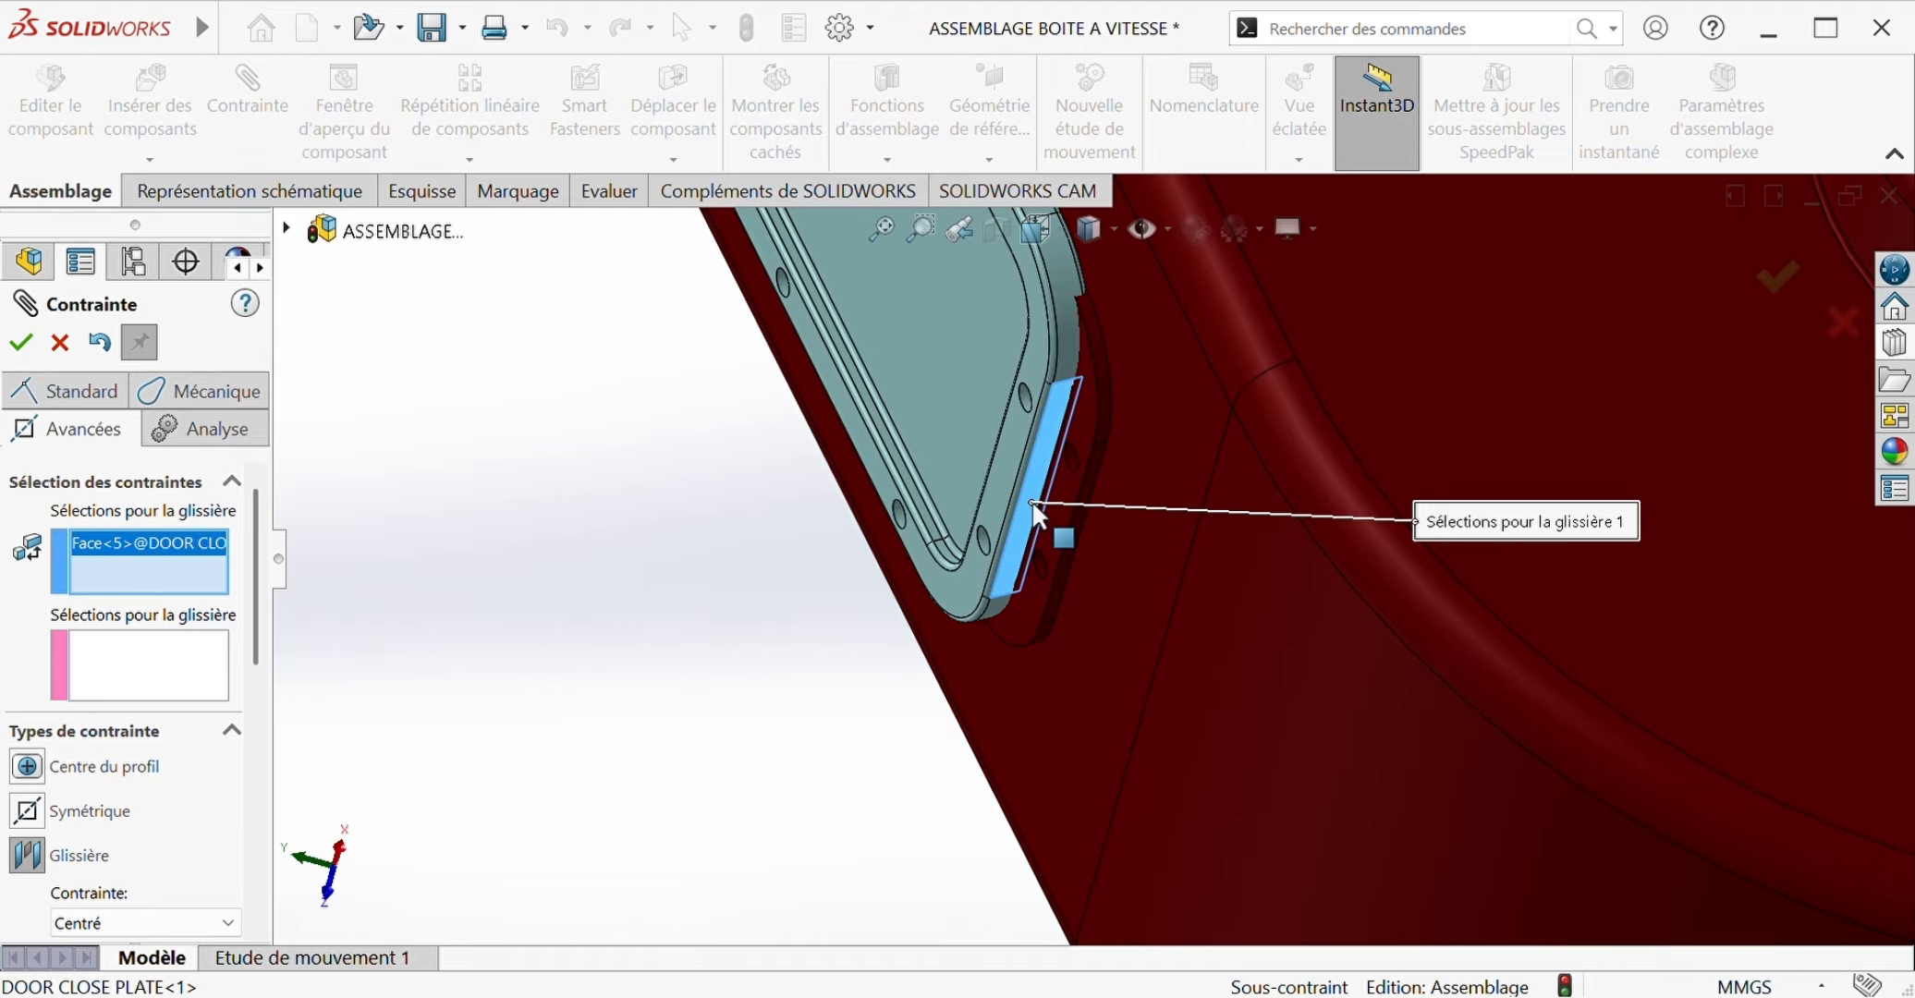
scroll(869, 285, "up", 4)
middle_click_drag(869, 285, 1257, 380)
left_click(1011, 298)
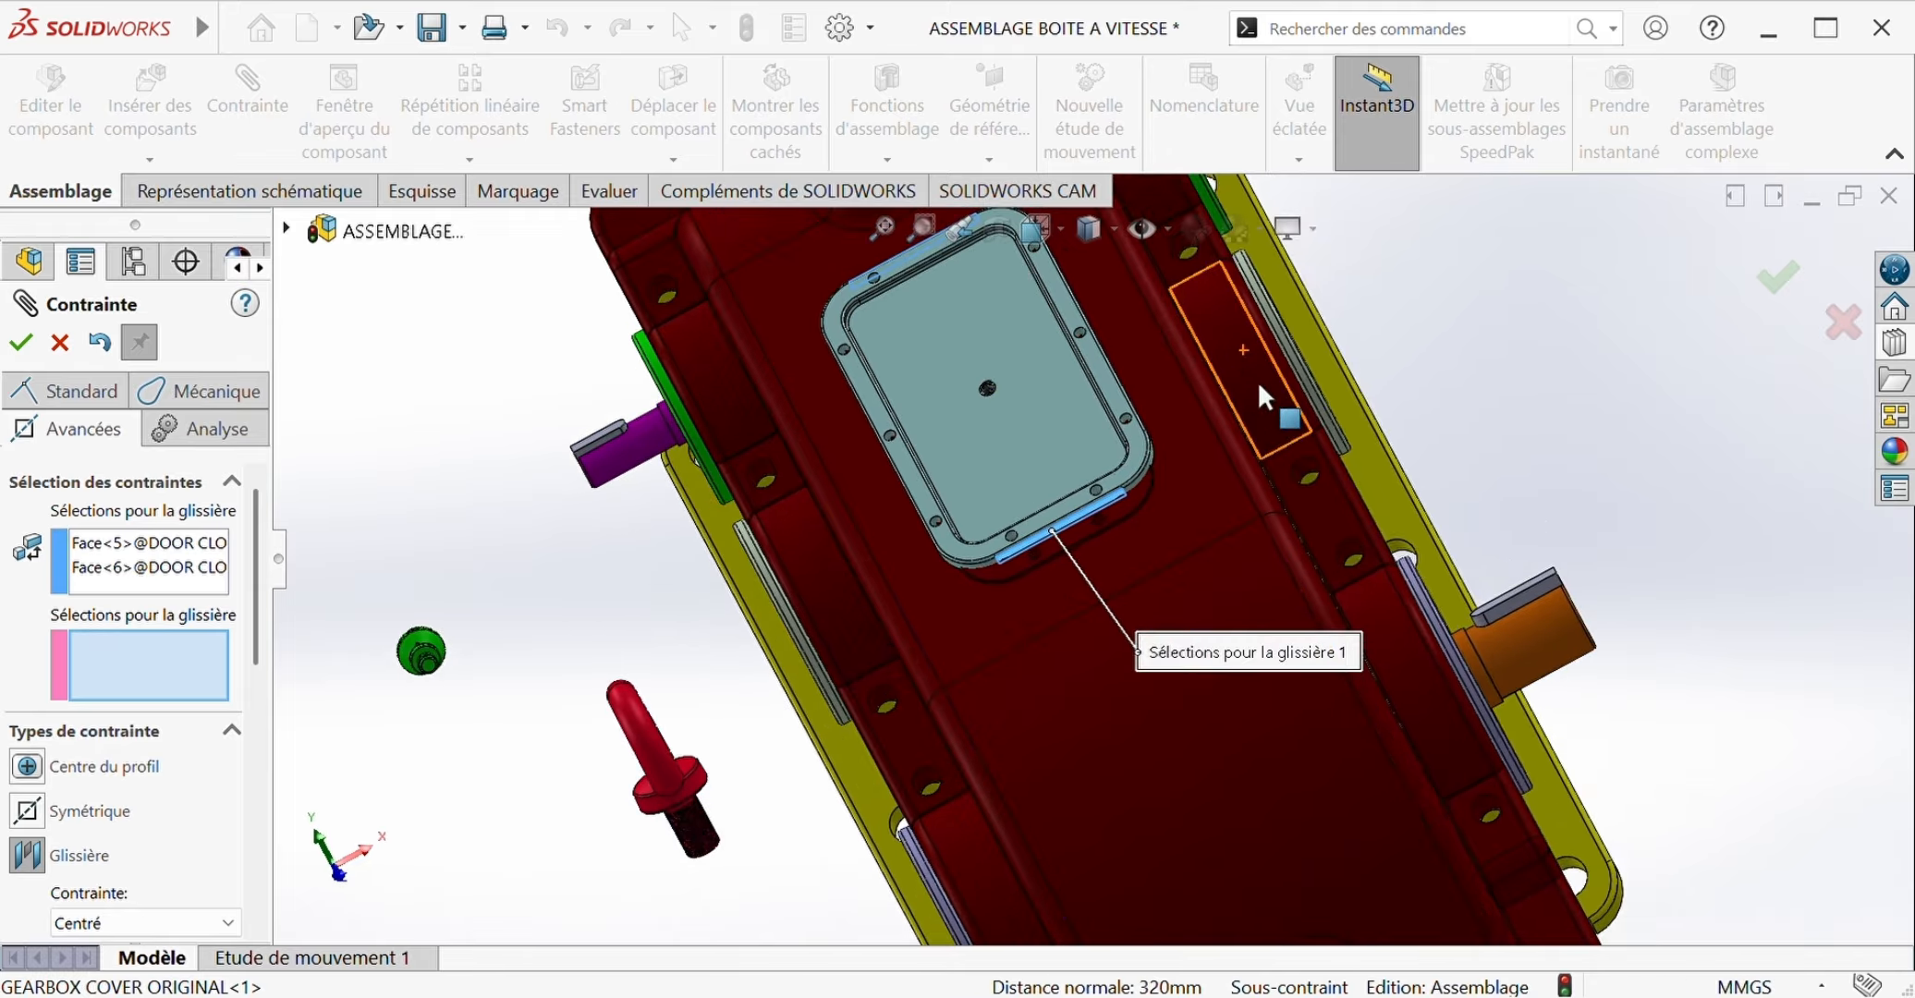
Step: Complete the width mate with the two end faces of the cover's raised pad around the inspection opening
middle_click_drag(1082, 539, 1109, 526)
scroll(1108, 525, "down", 3)
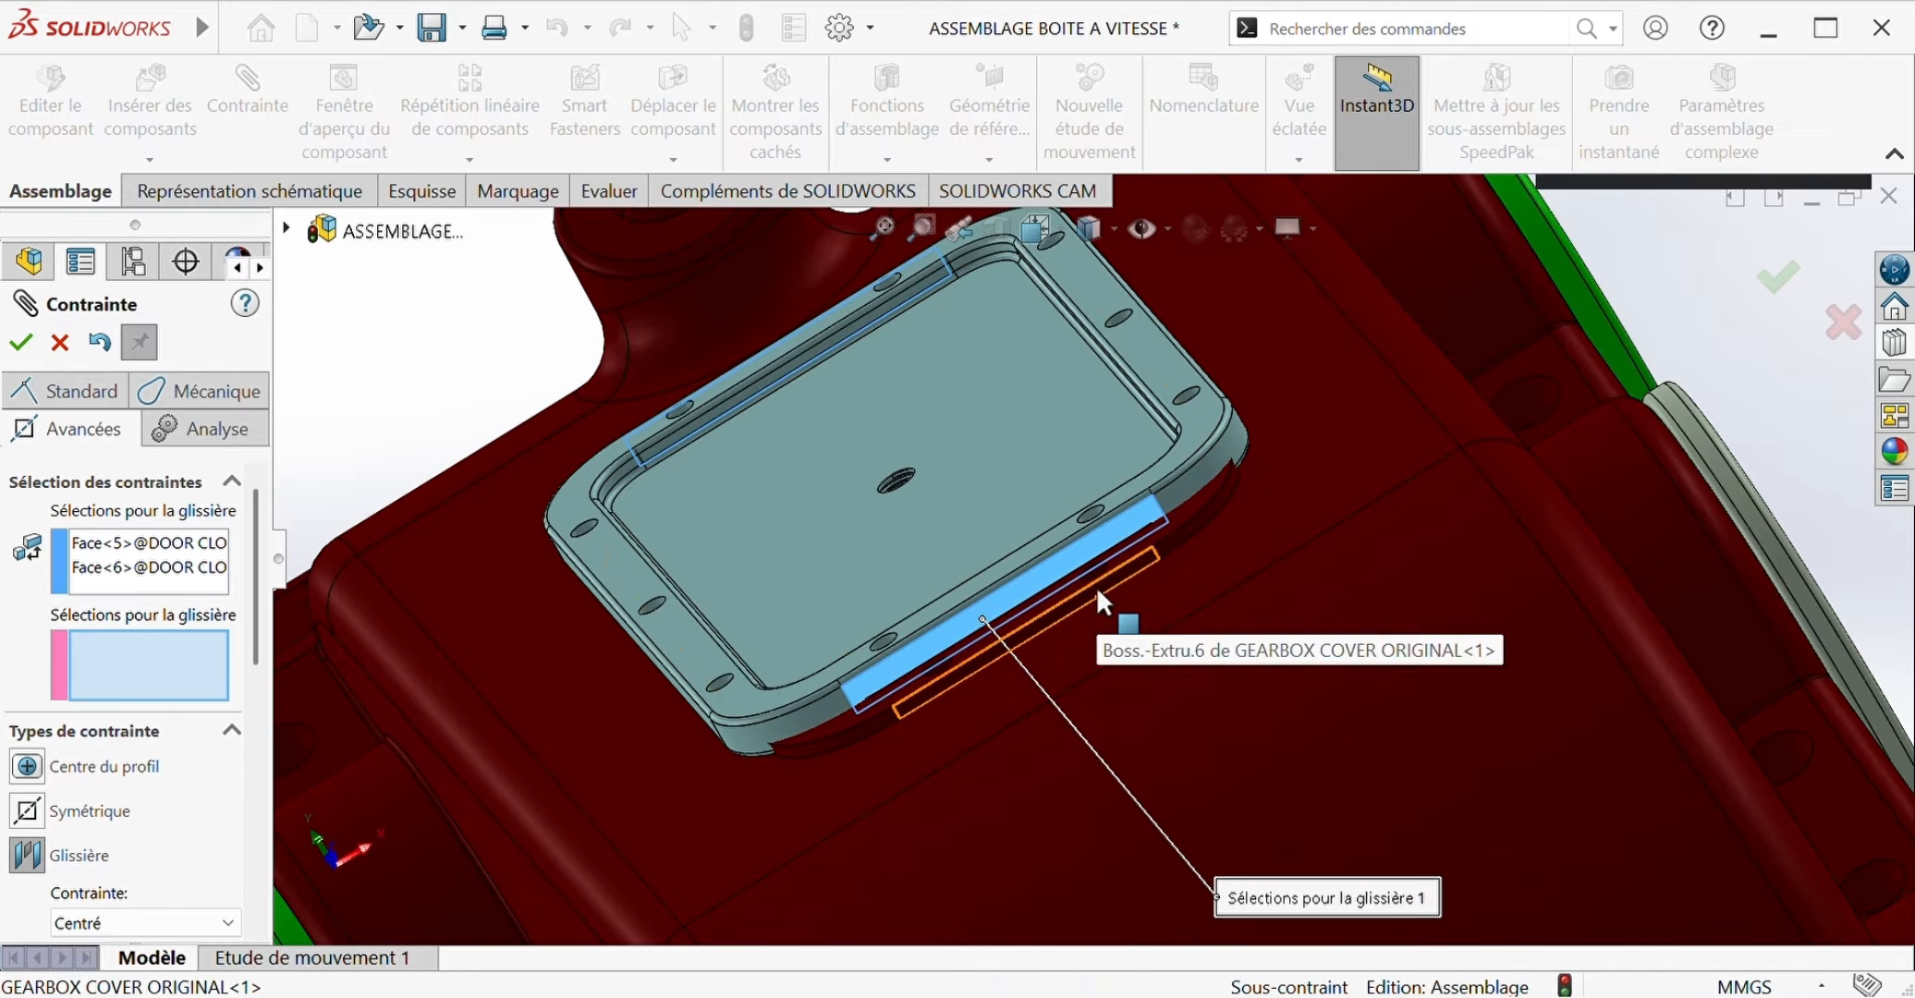
left_click(1100, 599)
scroll(1100, 599, "up", 3)
middle_click_drag(786, 474, 858, 418)
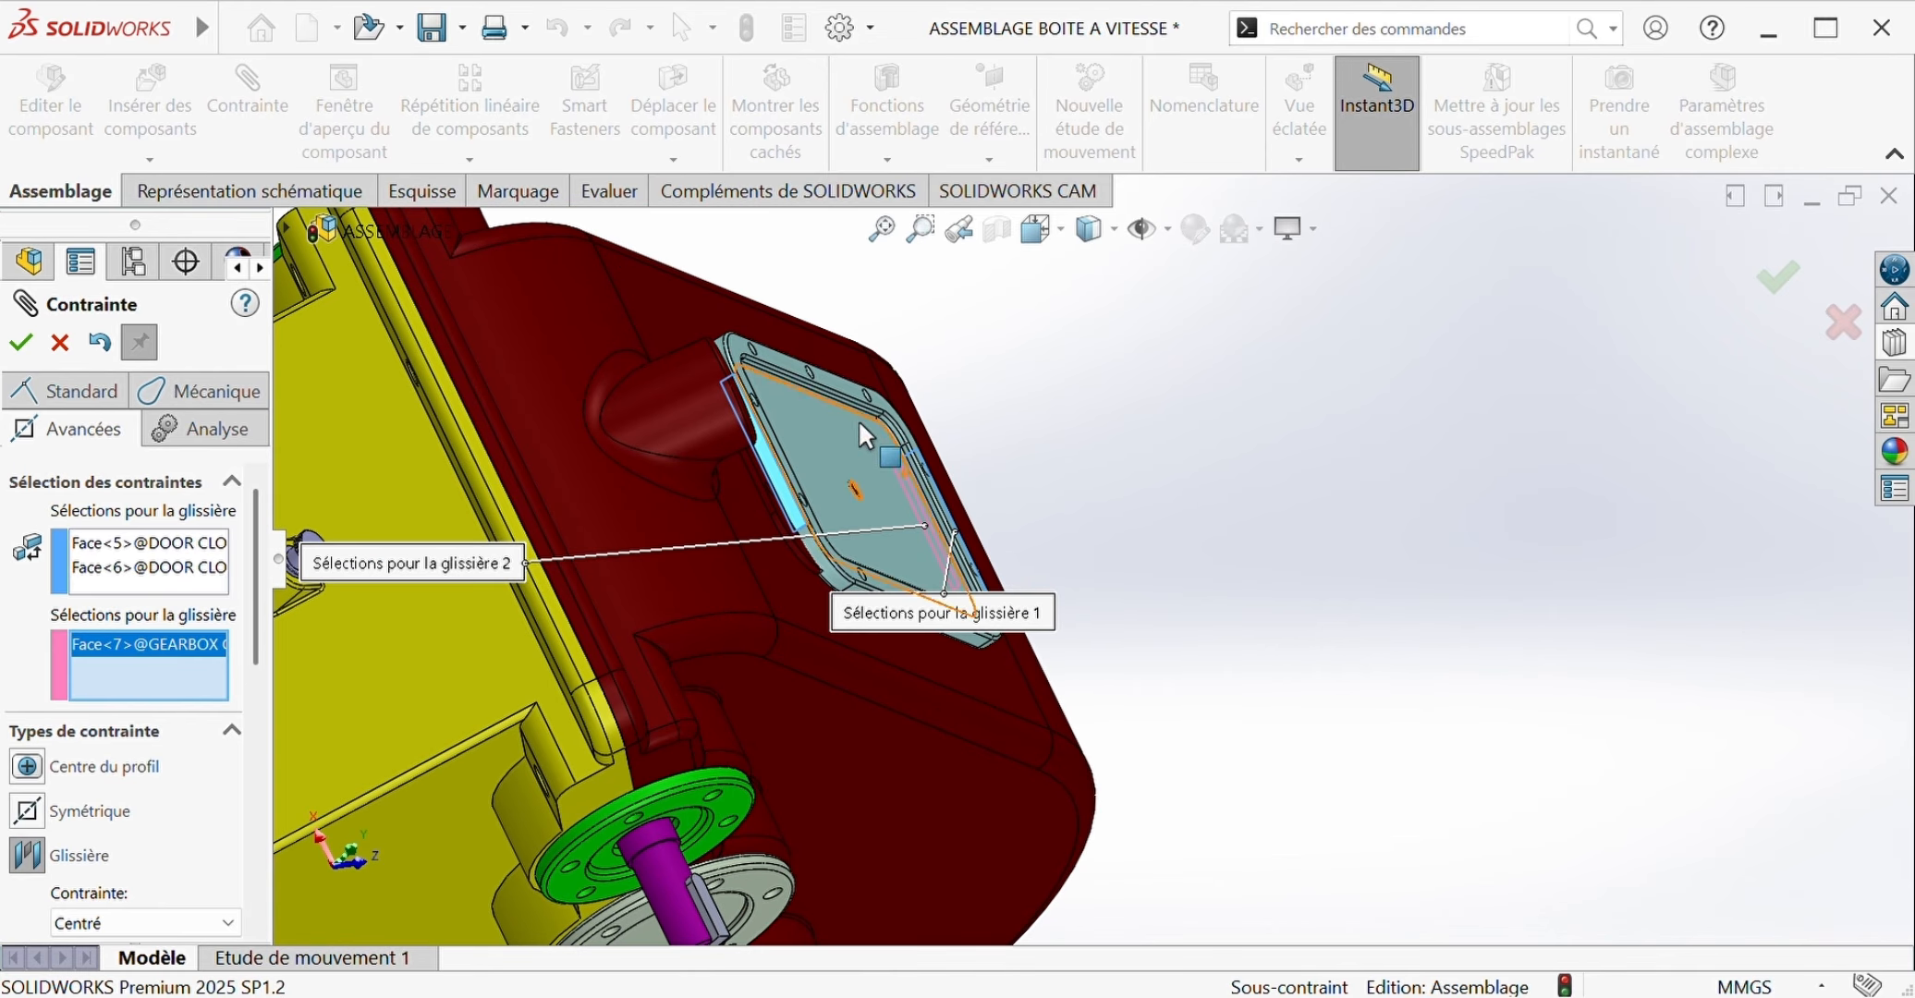
left_click(702, 496)
scroll(979, 534, "up", 3)
middle_click_drag(979, 535, 899, 695)
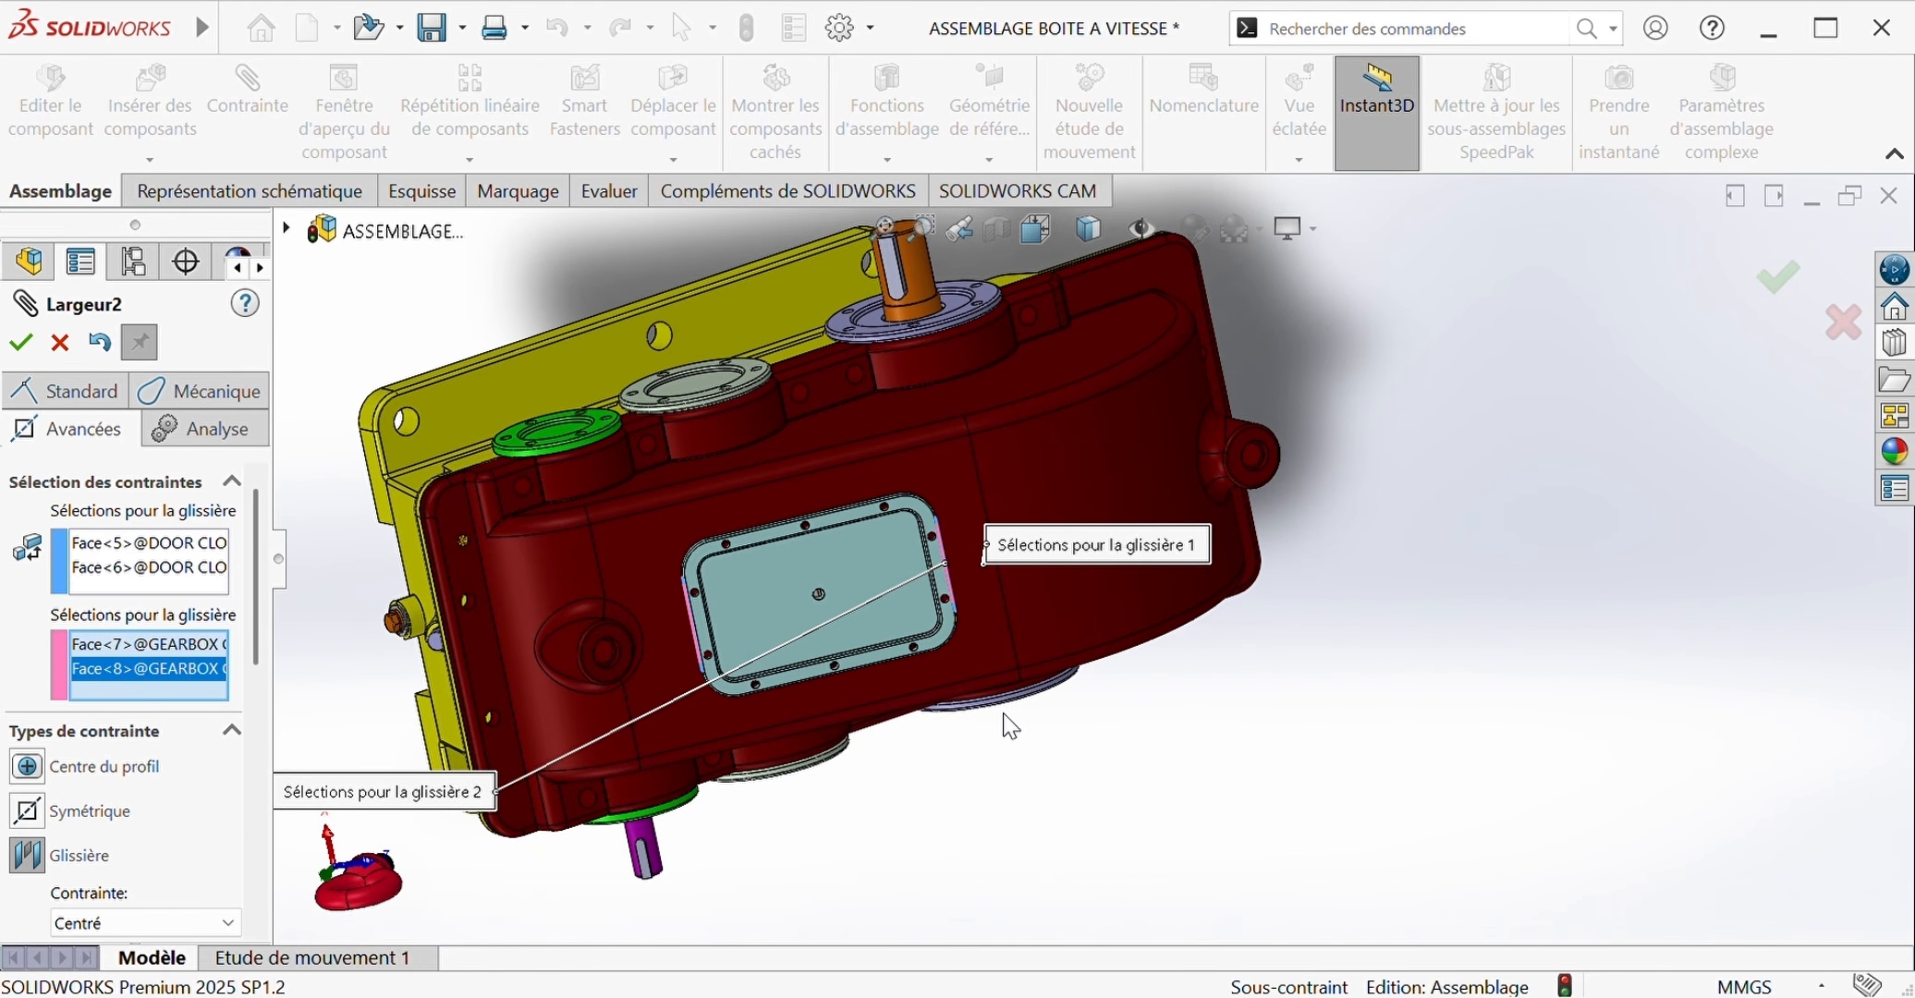
key("Return")
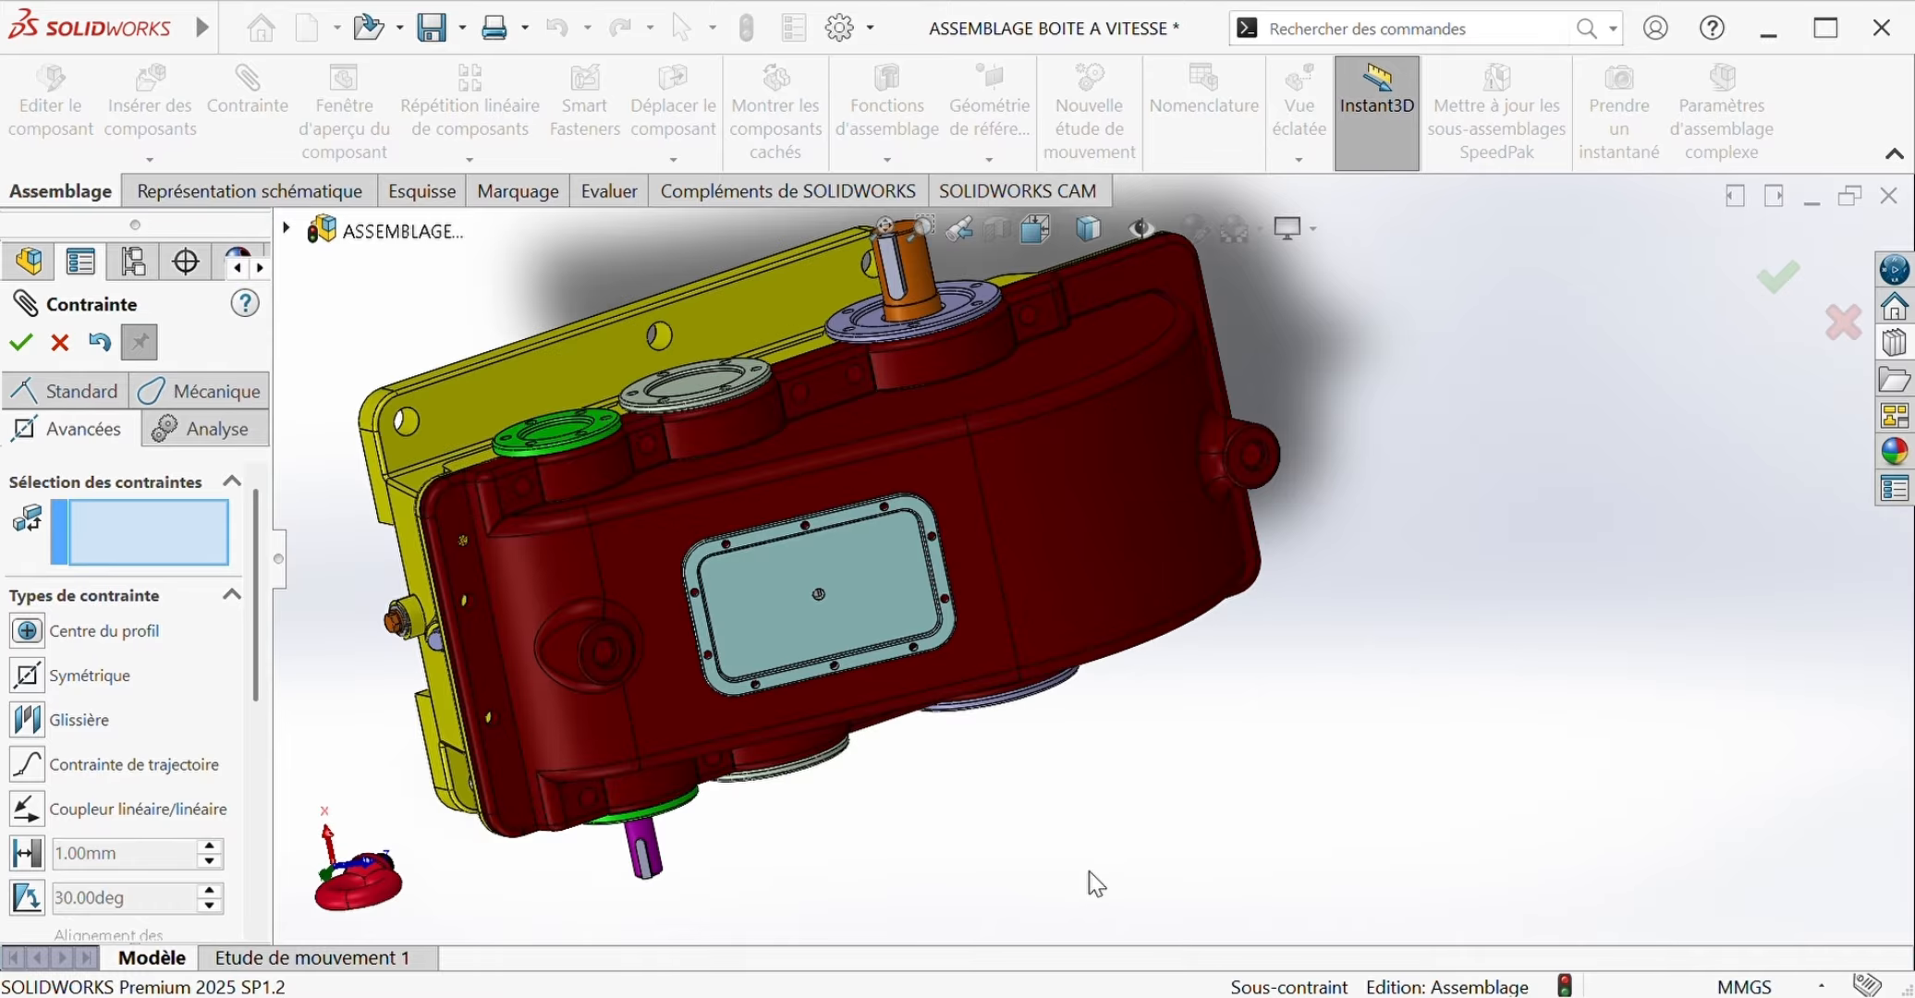
Step: Mate the blanking plug's cylindrical face coaxially with the closing plate's central hole
scroll(1100, 864, "up", 3)
scroll(659, 770, "down", 8)
left_click(909, 501)
scroll(916, 501, "up", 9)
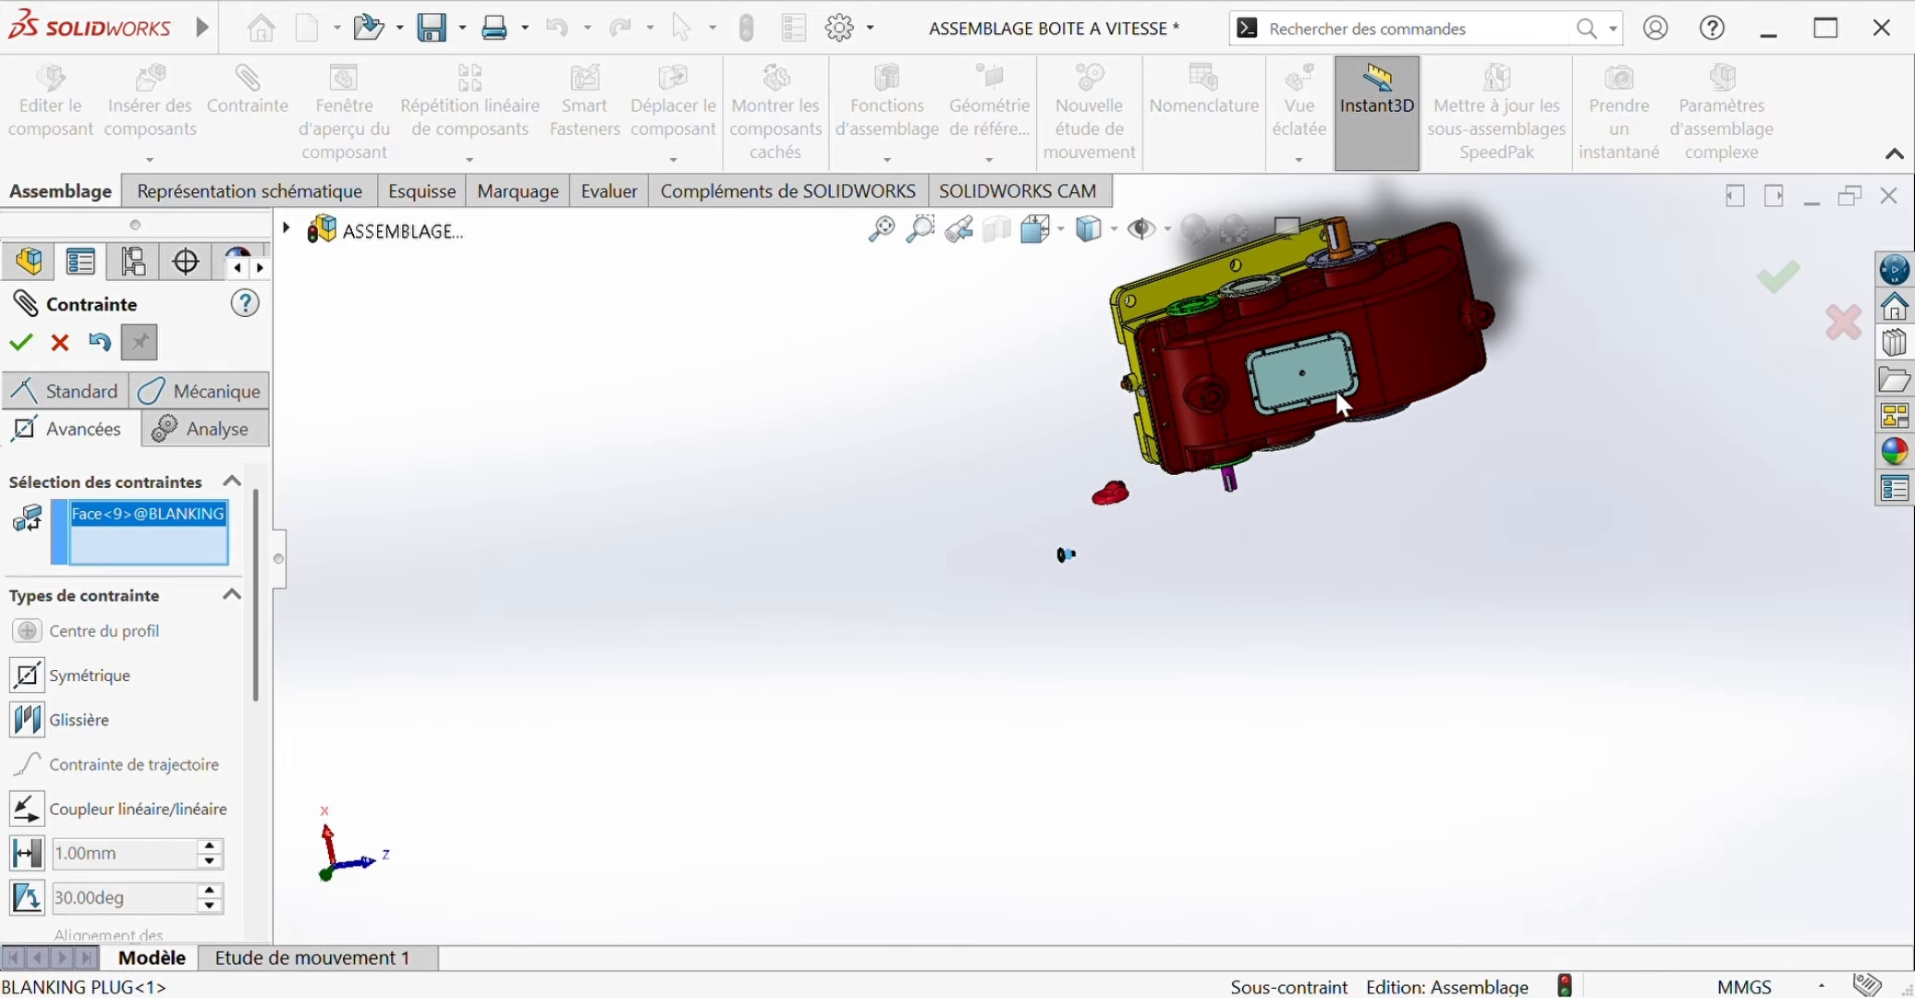
scroll(1337, 395, "down", 7)
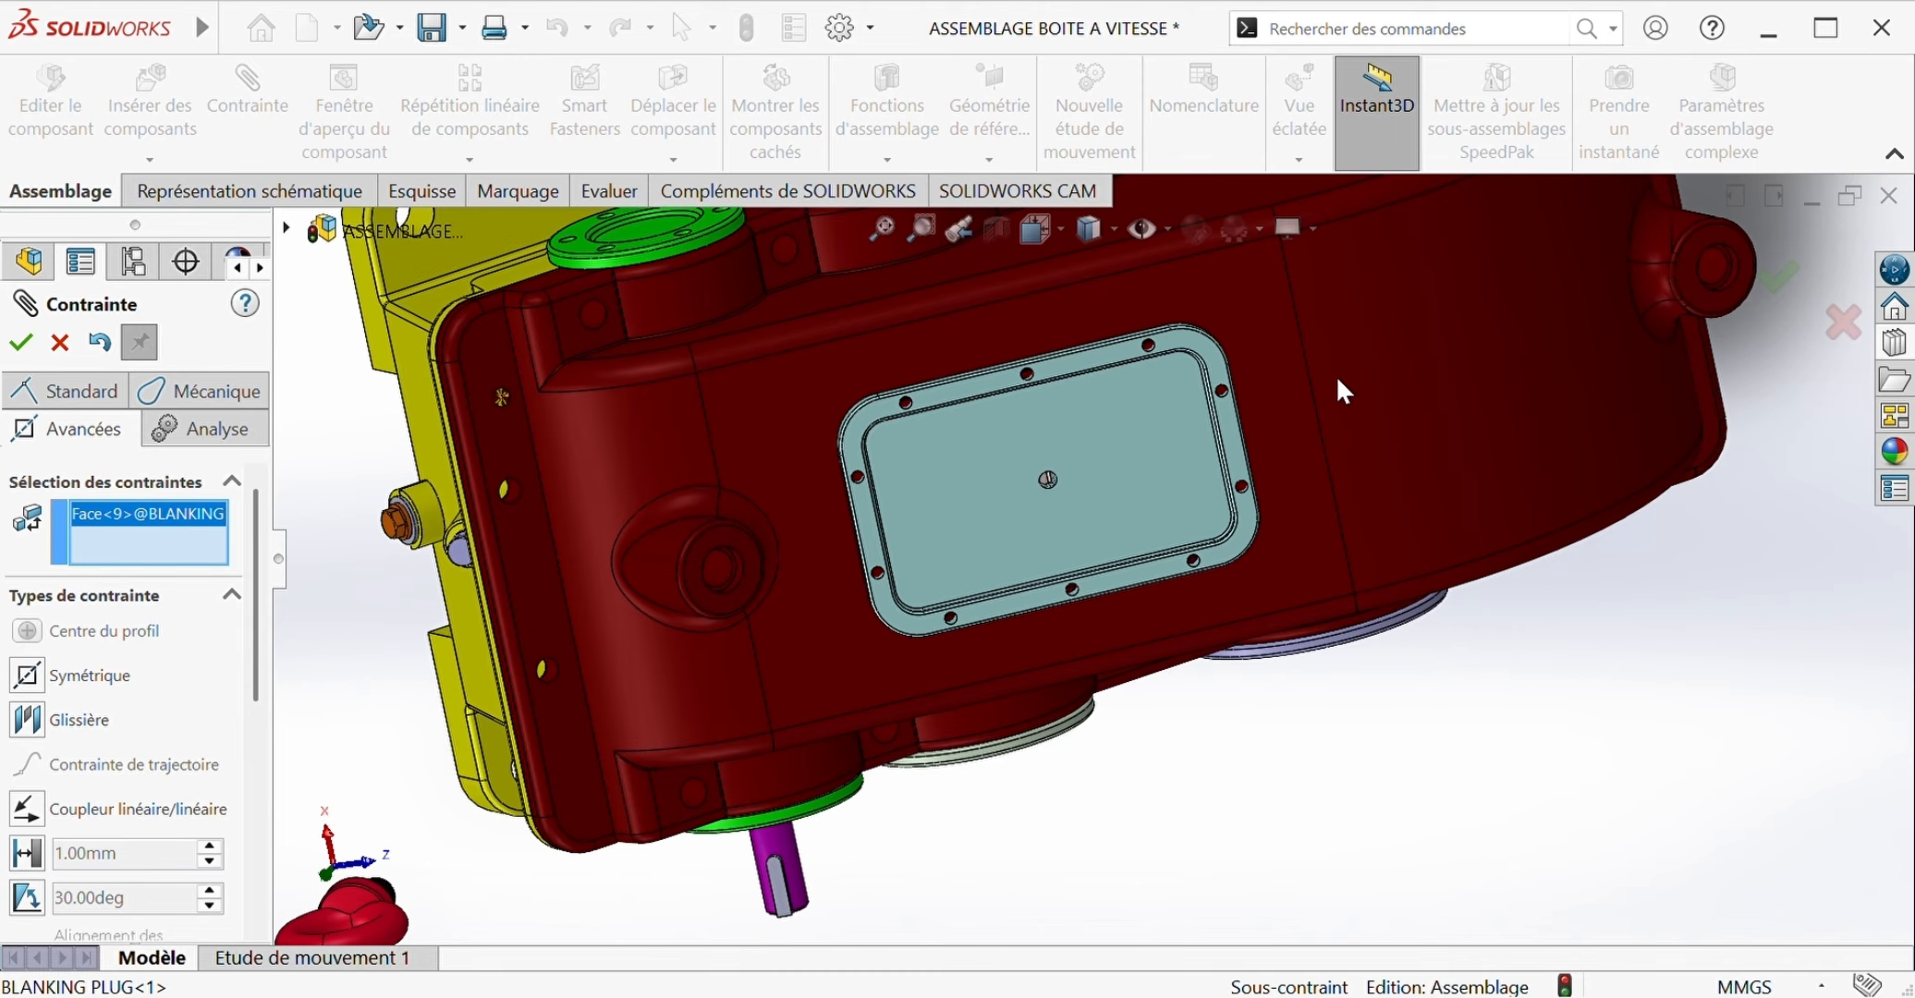
left_click(65, 391)
left_click(37, 825)
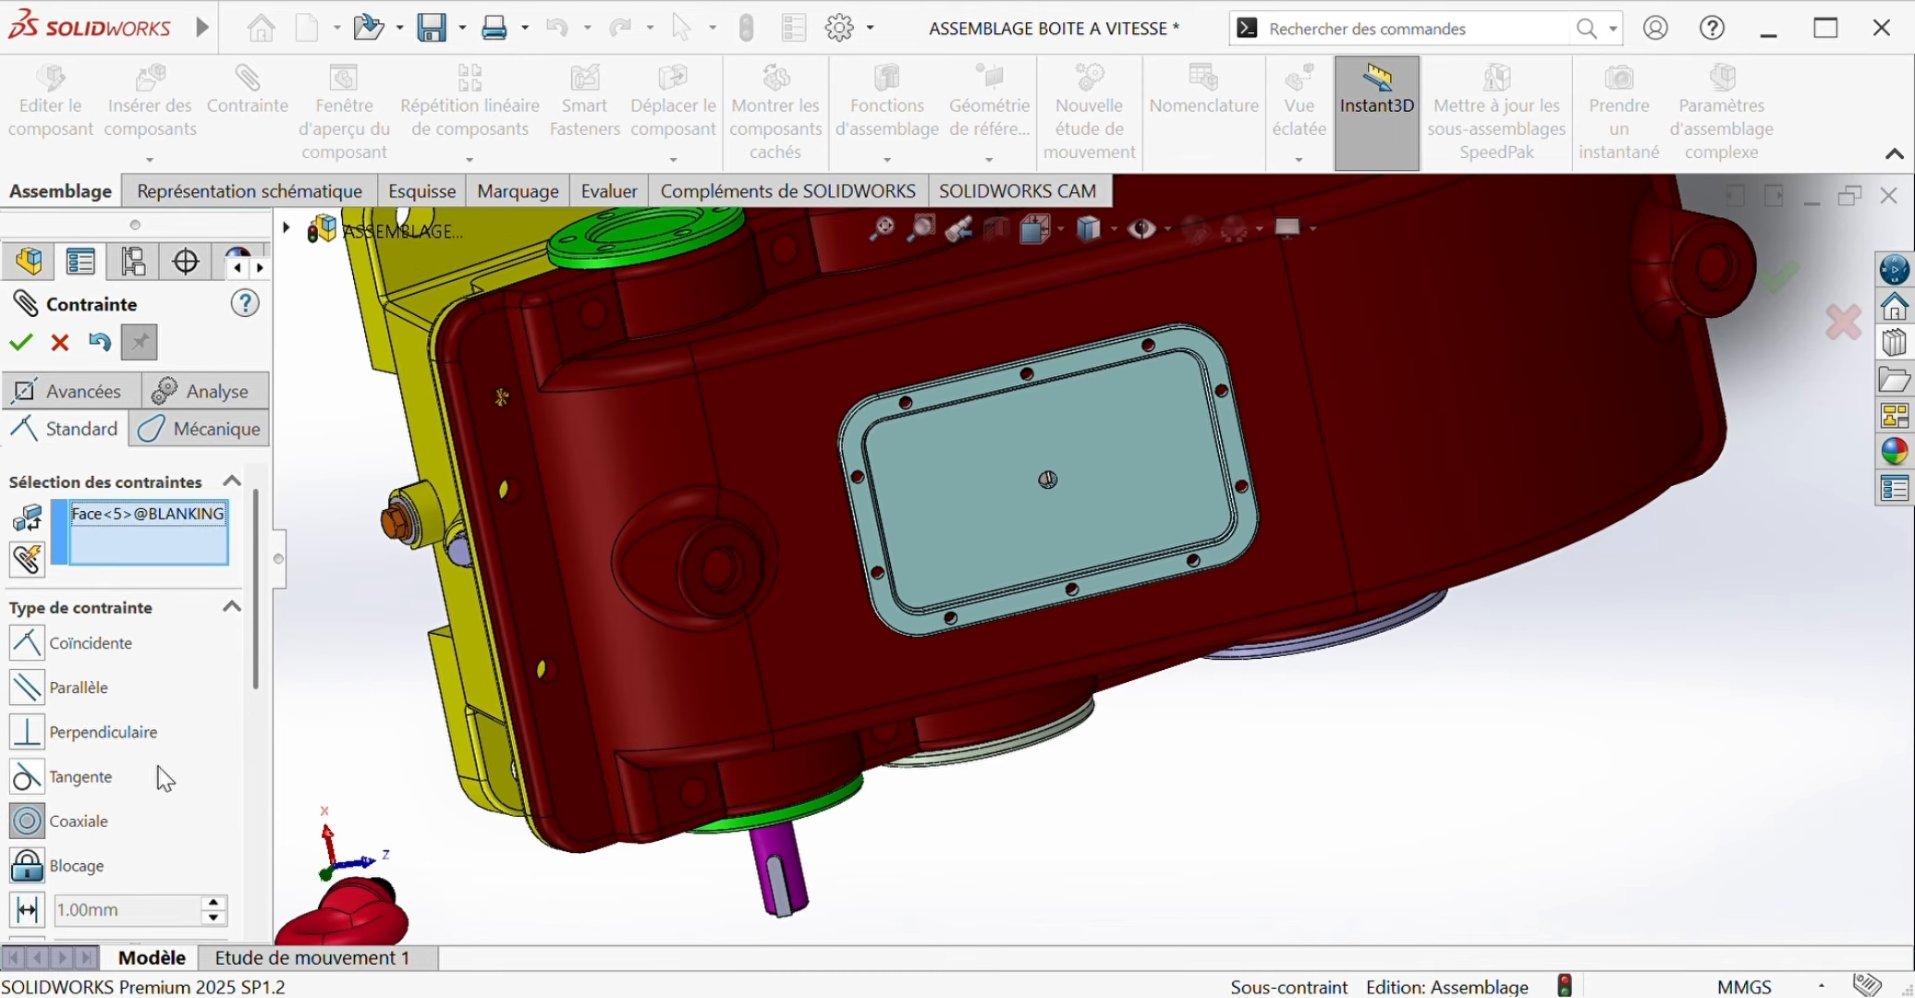
scroll(1044, 592, "down", 6)
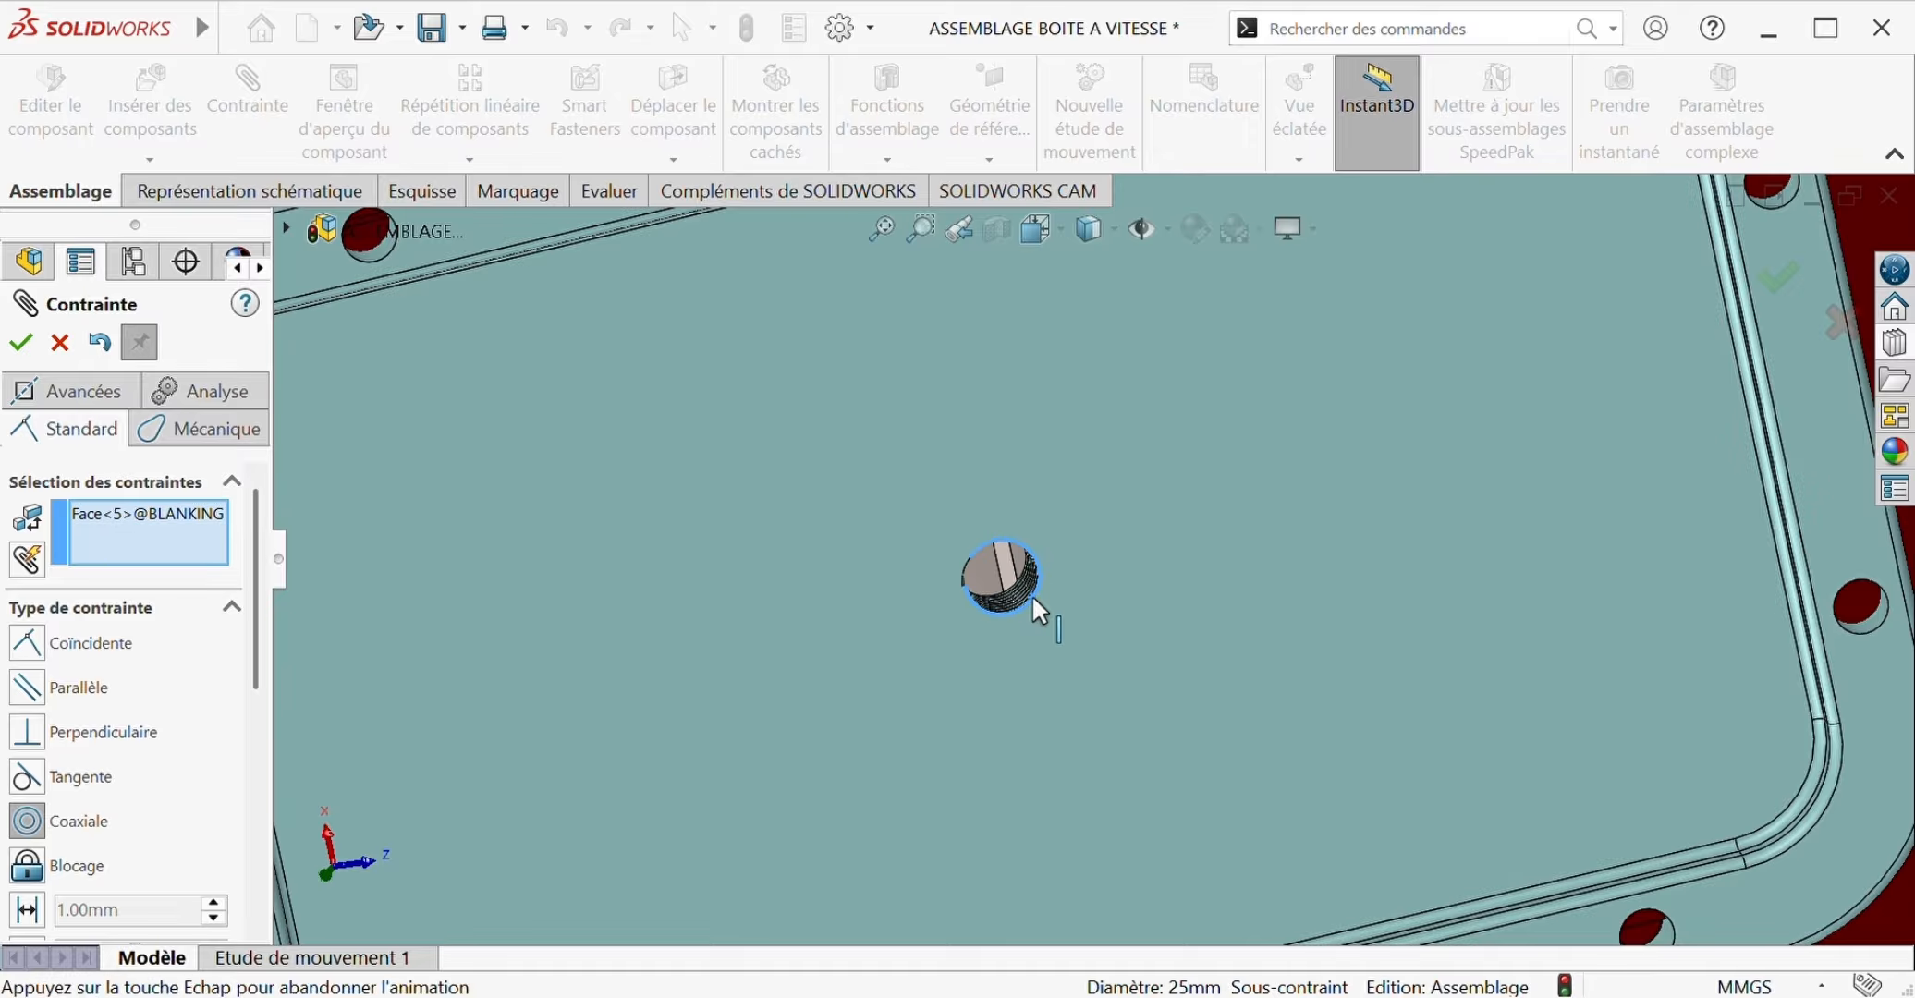
left_click(1033, 599)
left_click(21, 344)
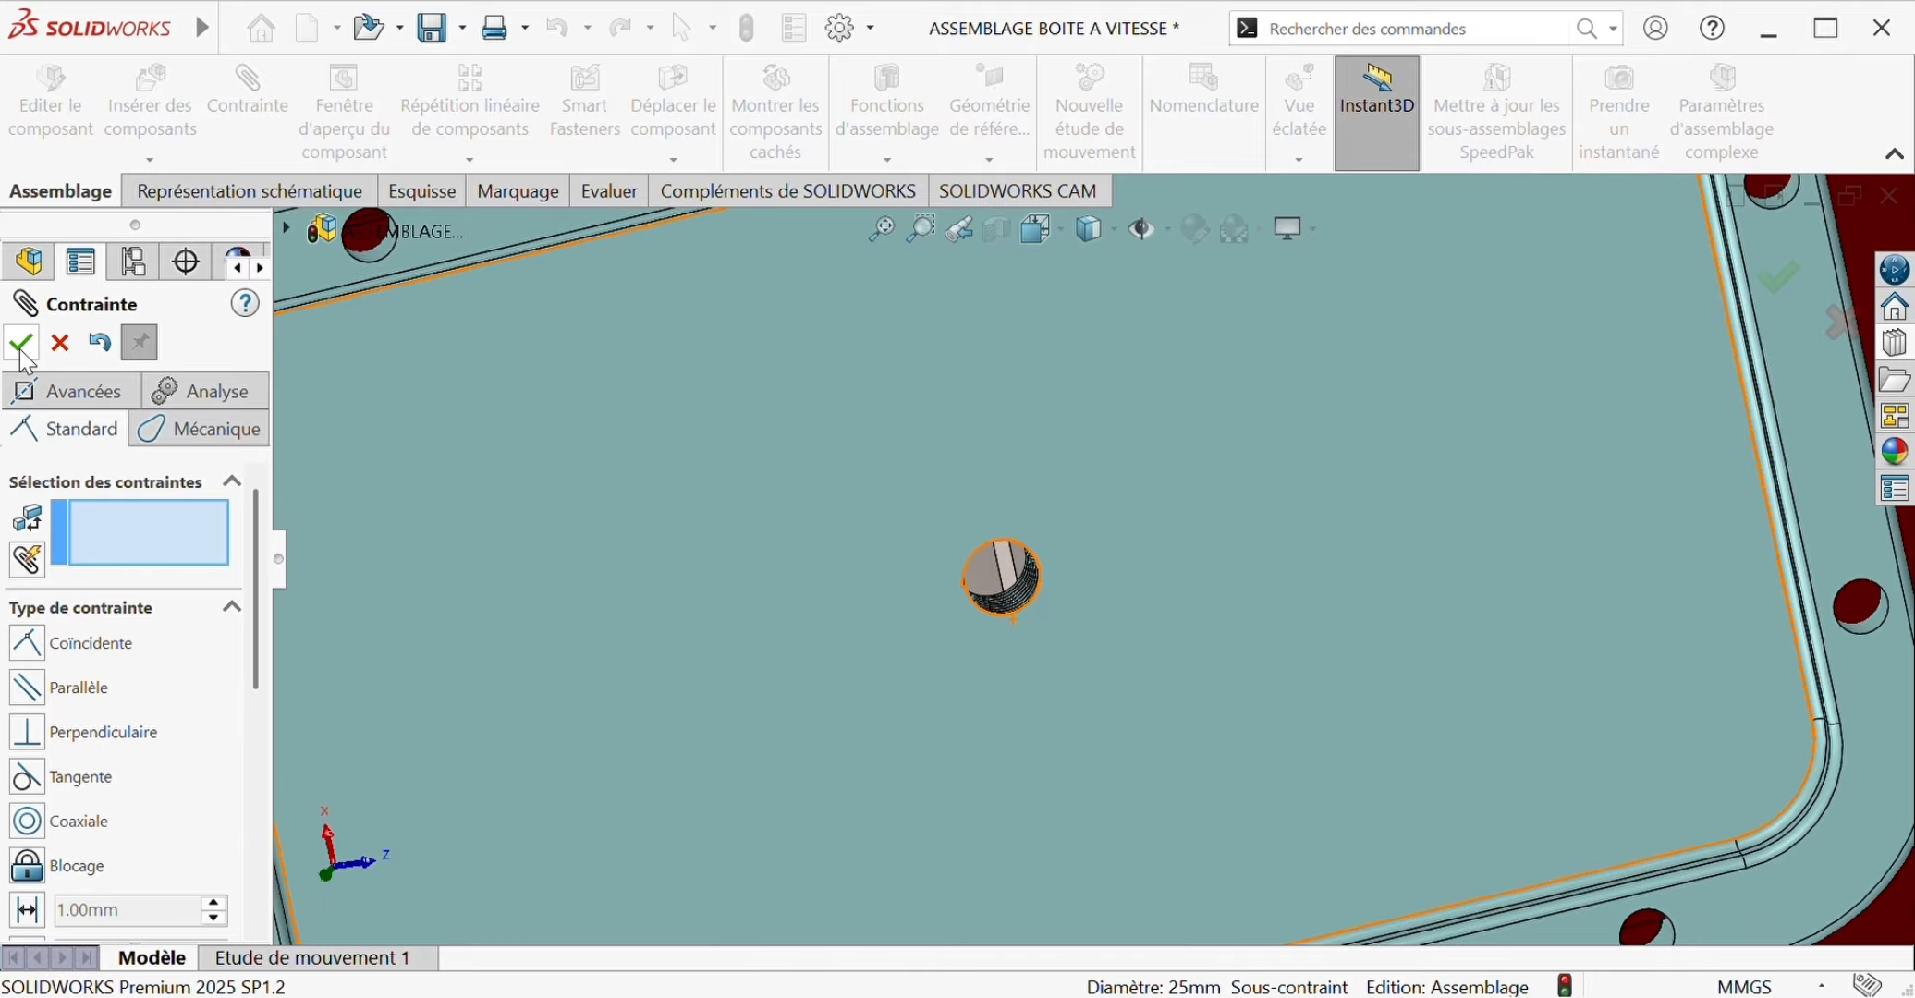
Step: Examine the closing plate and the area around the gearbox for the blanking plug, and finish mating
scroll(577, 539, "up", 12)
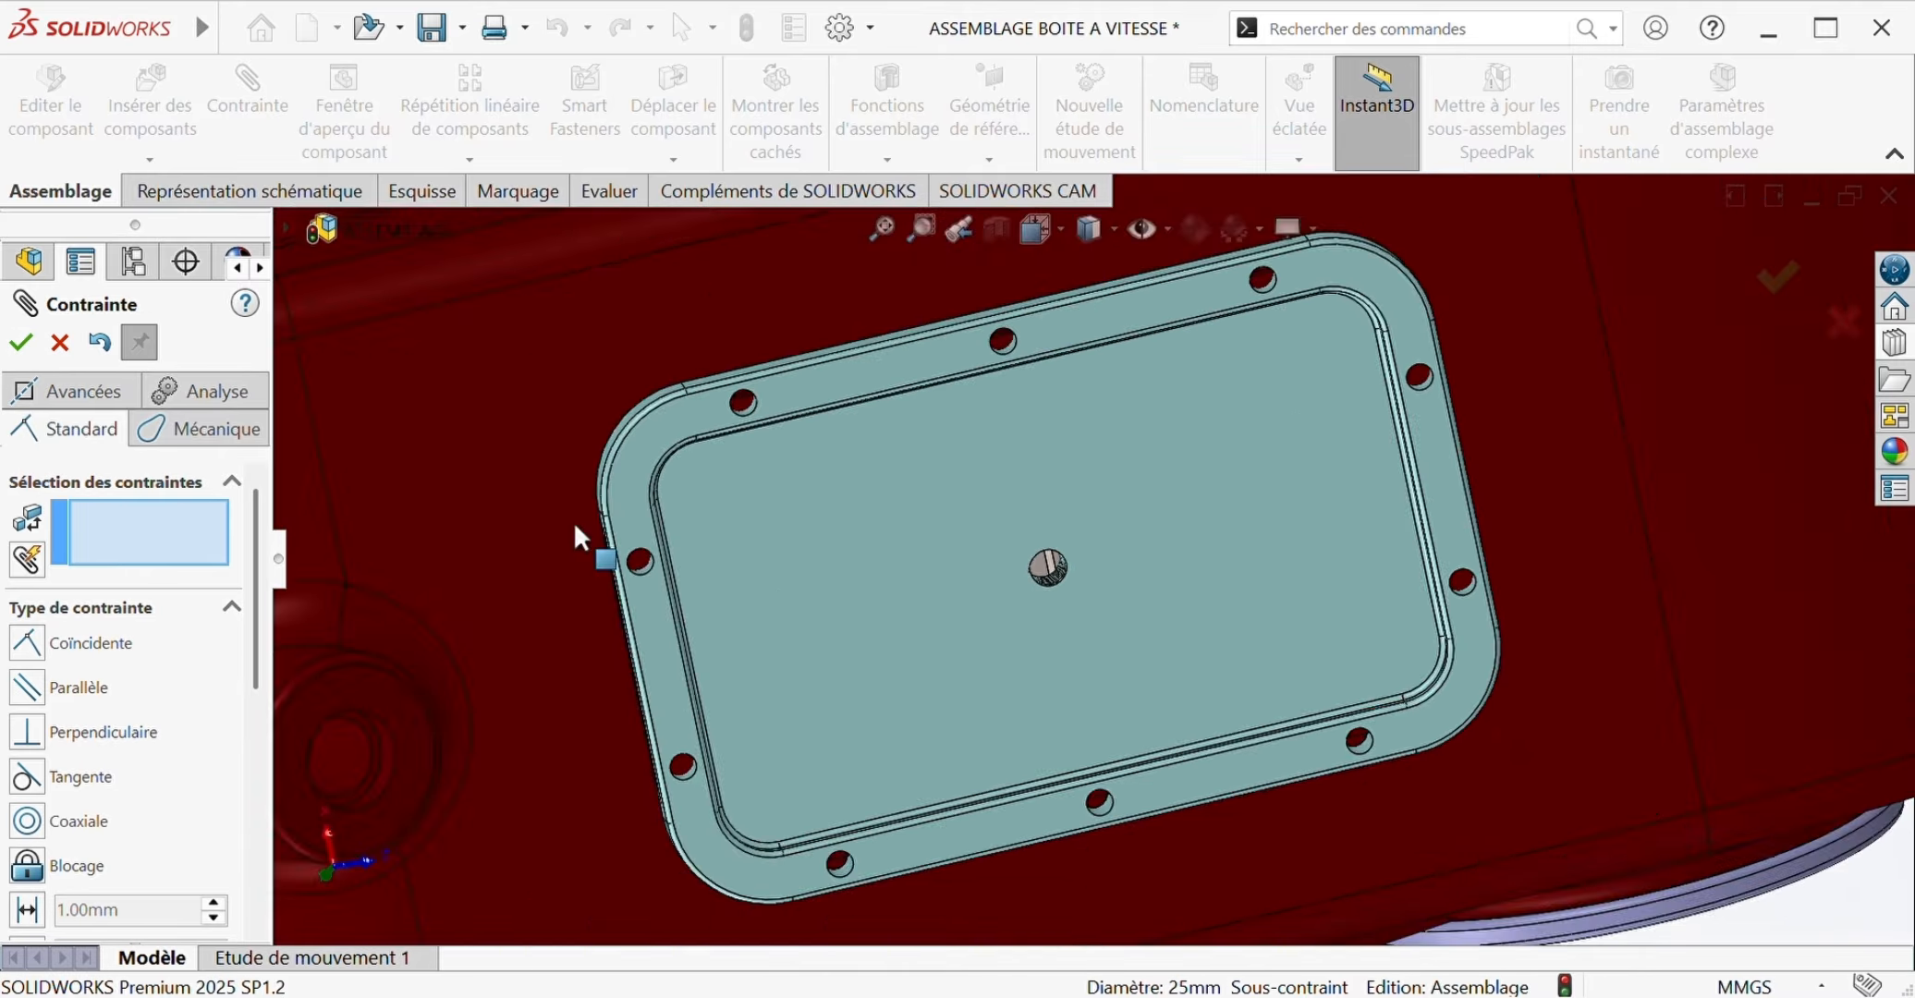
scroll(1202, 572, "down", 6)
scroll(666, 554, "up", 5)
scroll(753, 578, "down", 5)
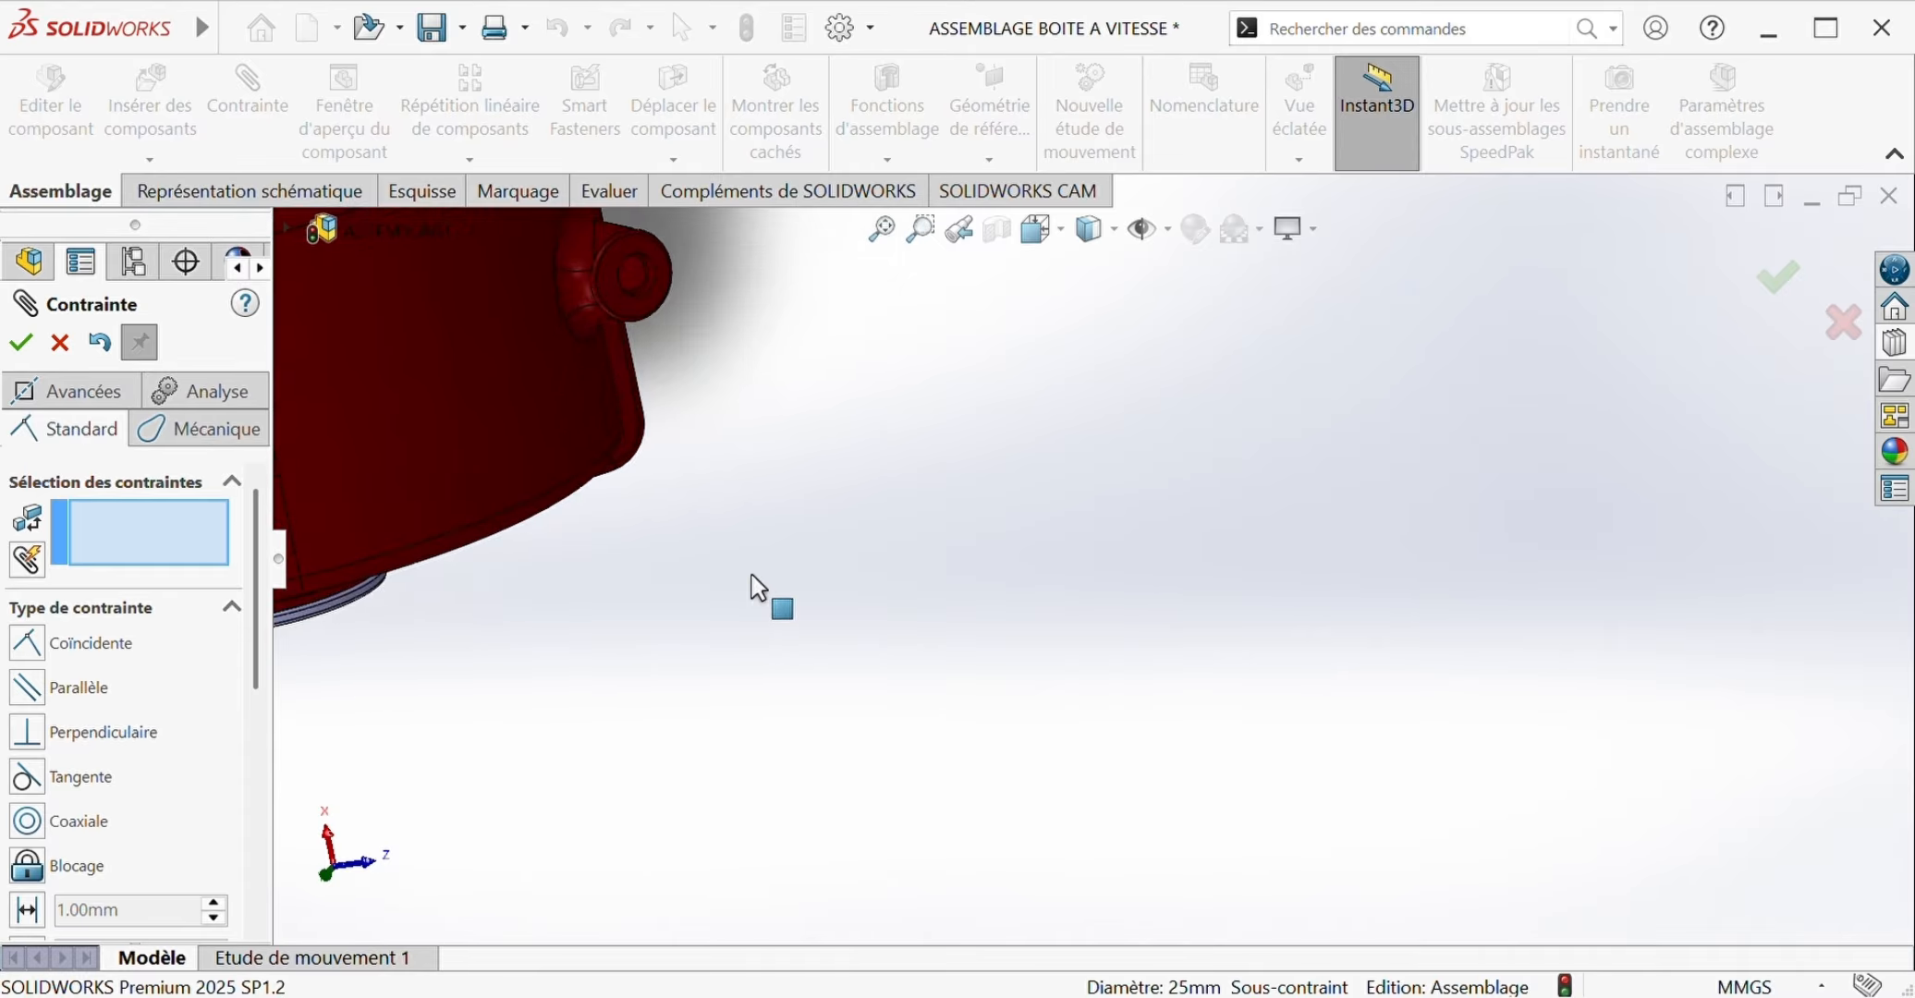
scroll(753, 578, "up", 6)
scroll(627, 355, "down", 6)
scroll(627, 355, "up", 5)
scroll(1114, 700, "down", 7)
scroll(1266, 647, "up", 8)
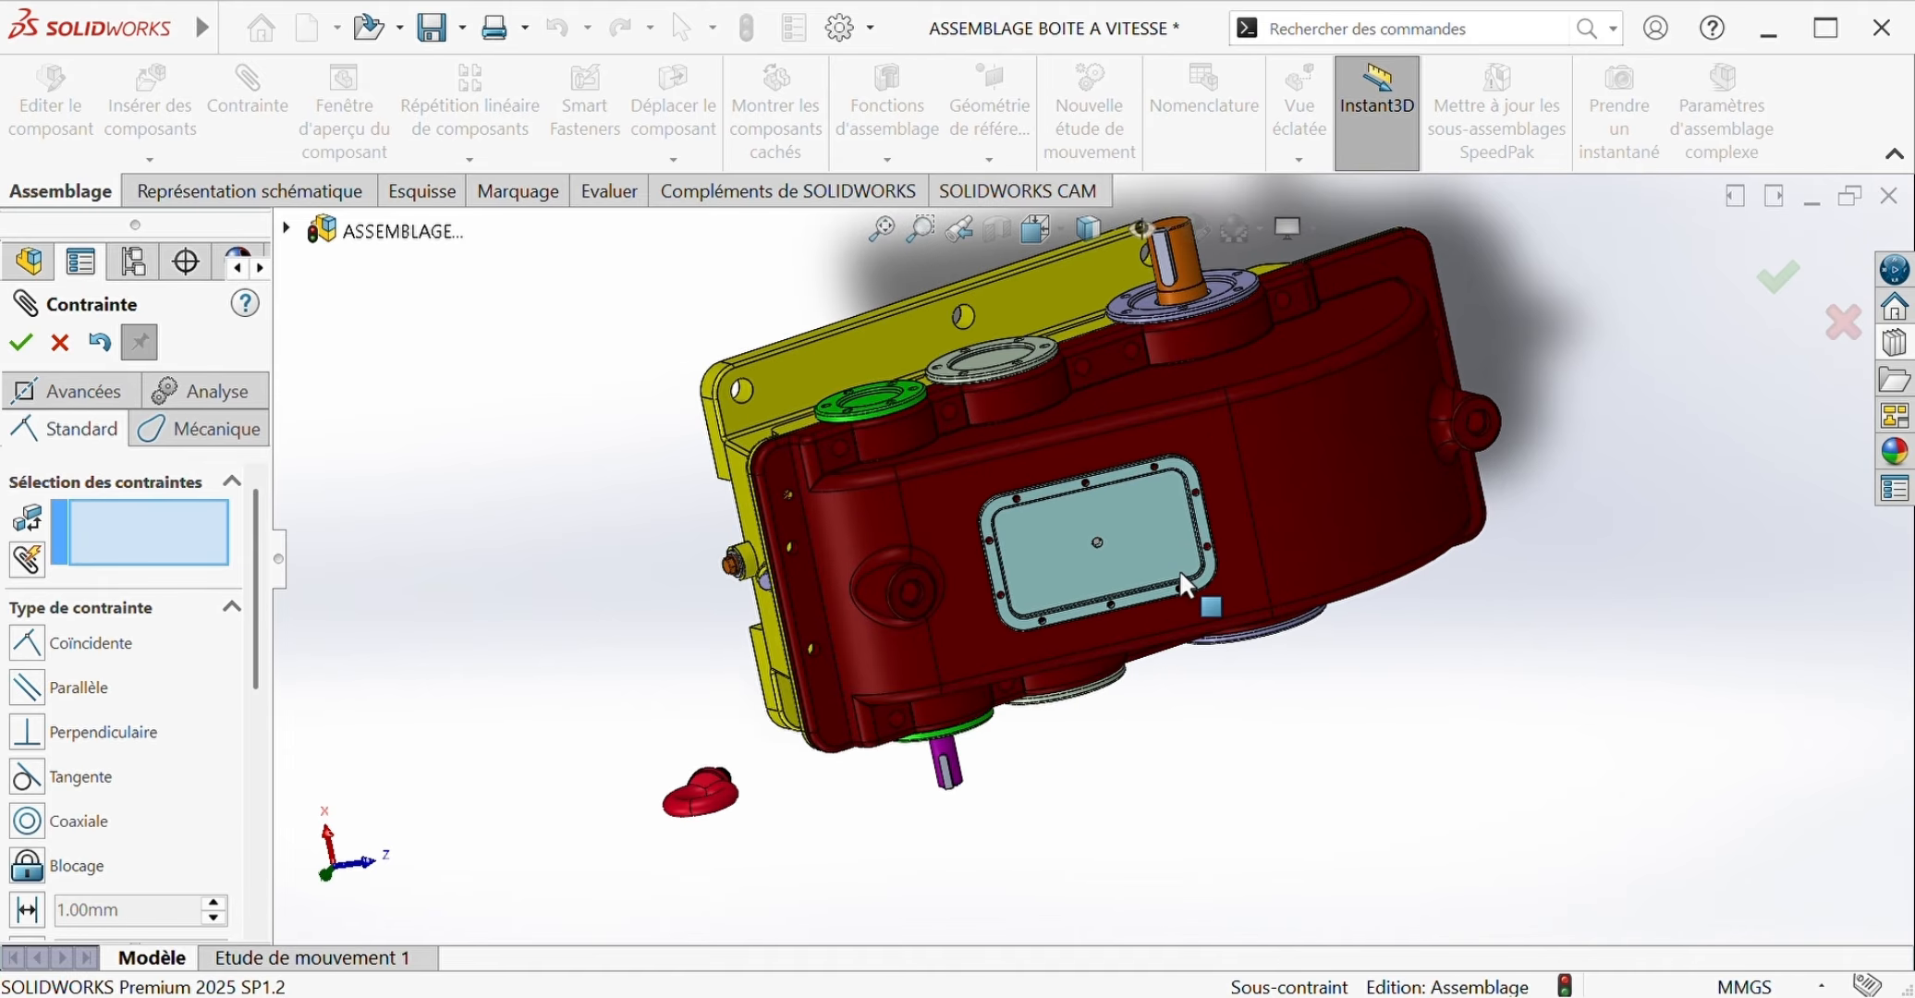
scroll(1181, 573, "down", 5)
key("Escape")
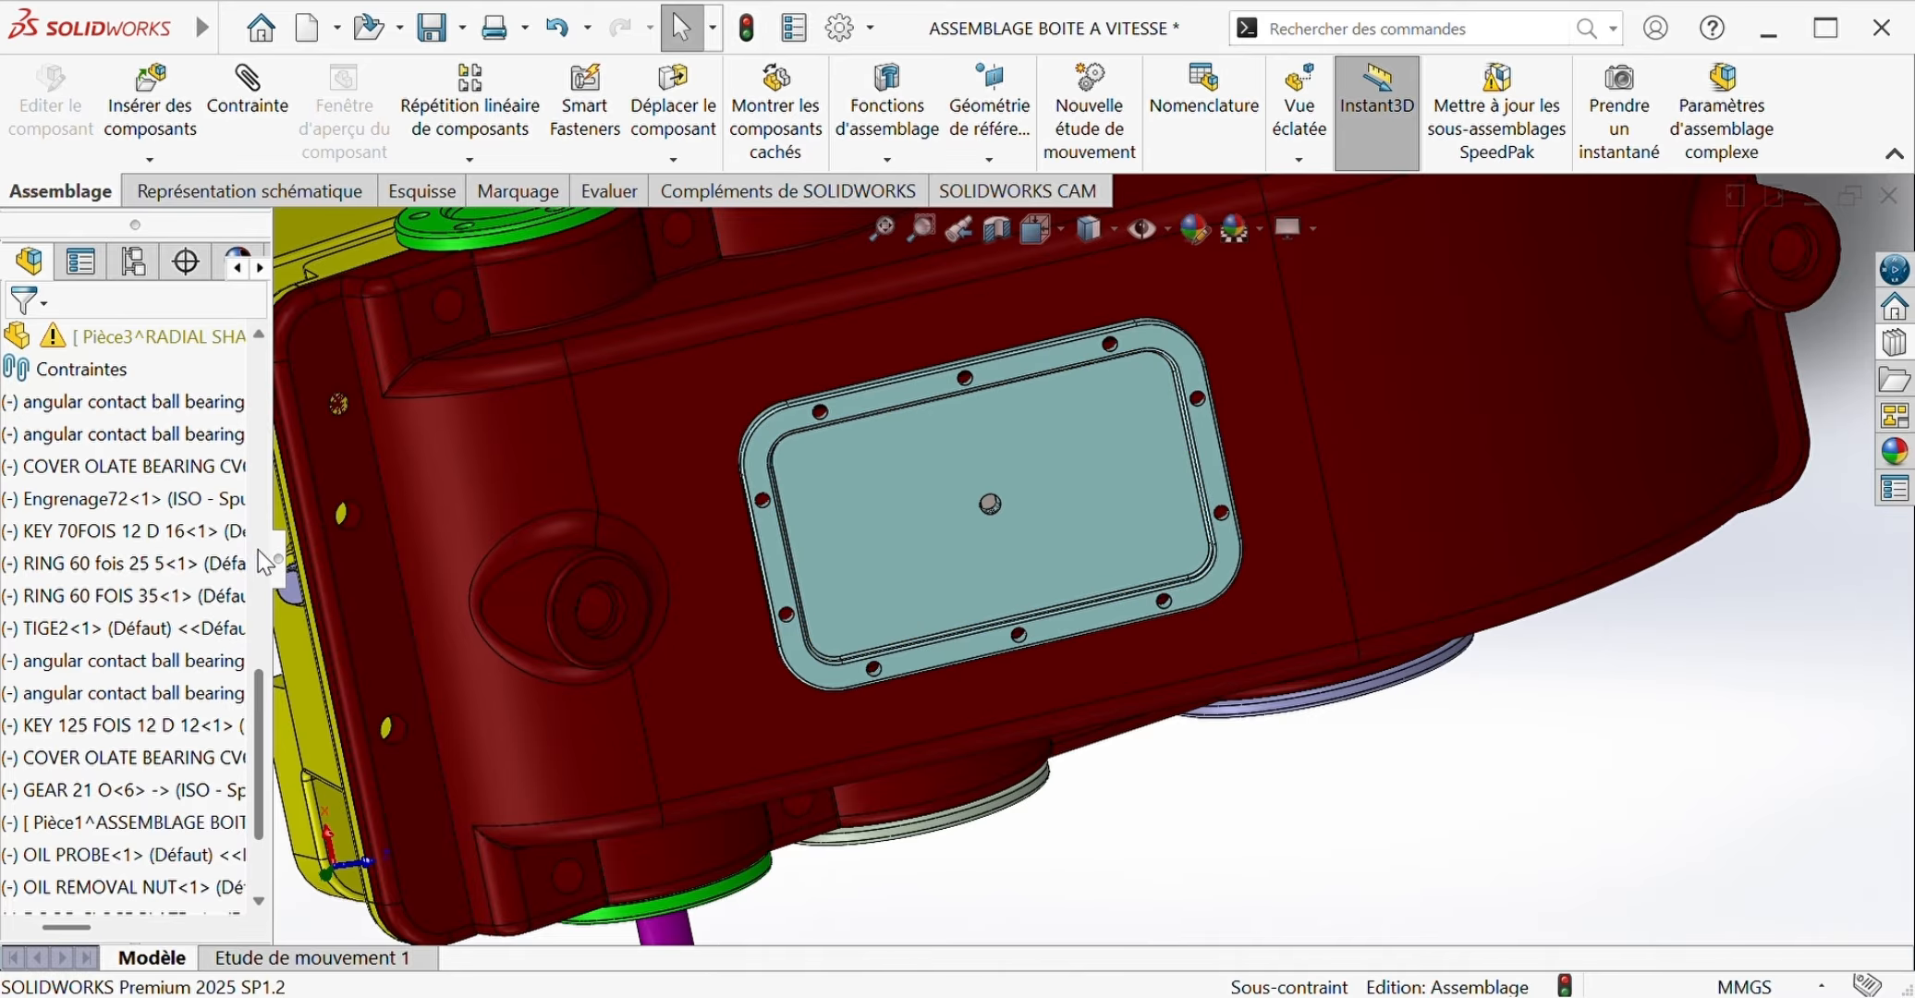
Step: Try to move the blanking plug freely out of the closing plate's central hole
scroll(263, 715, "down", 2)
scroll(181, 860, "up", 1)
left_click(991, 504)
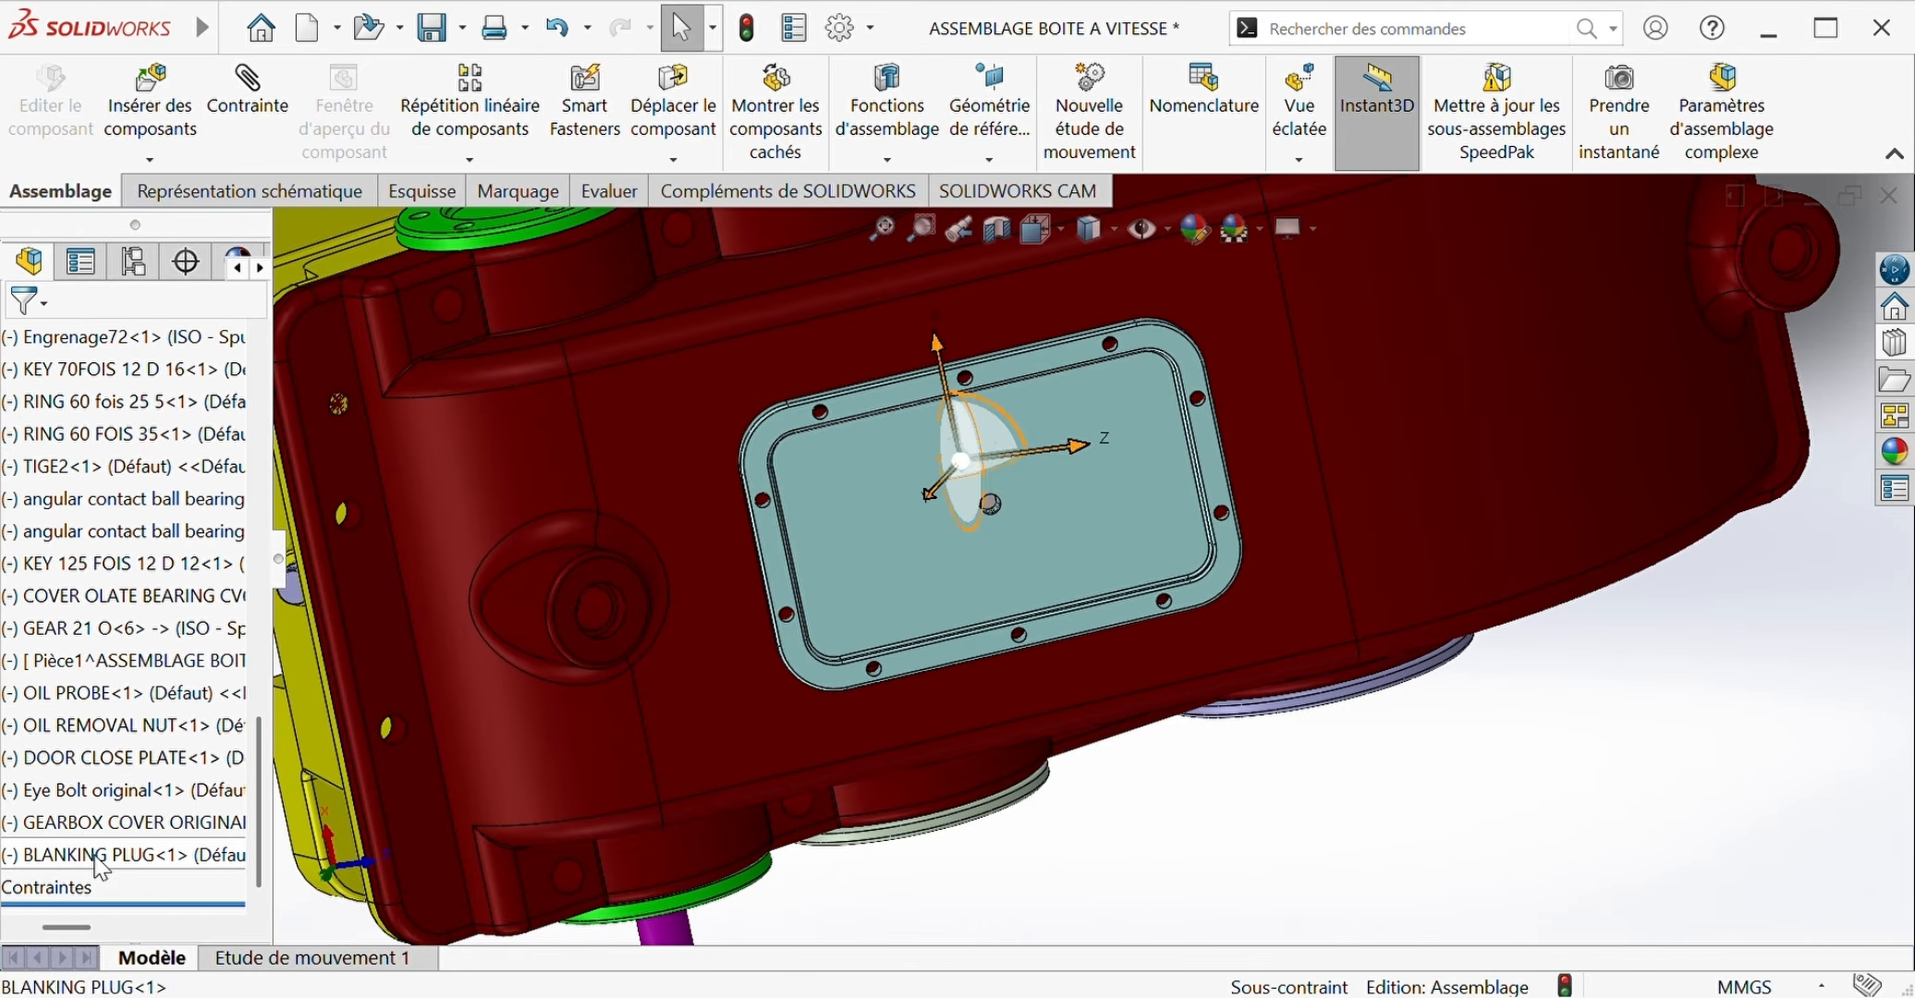
left_click_drag(996, 506, 1054, 529)
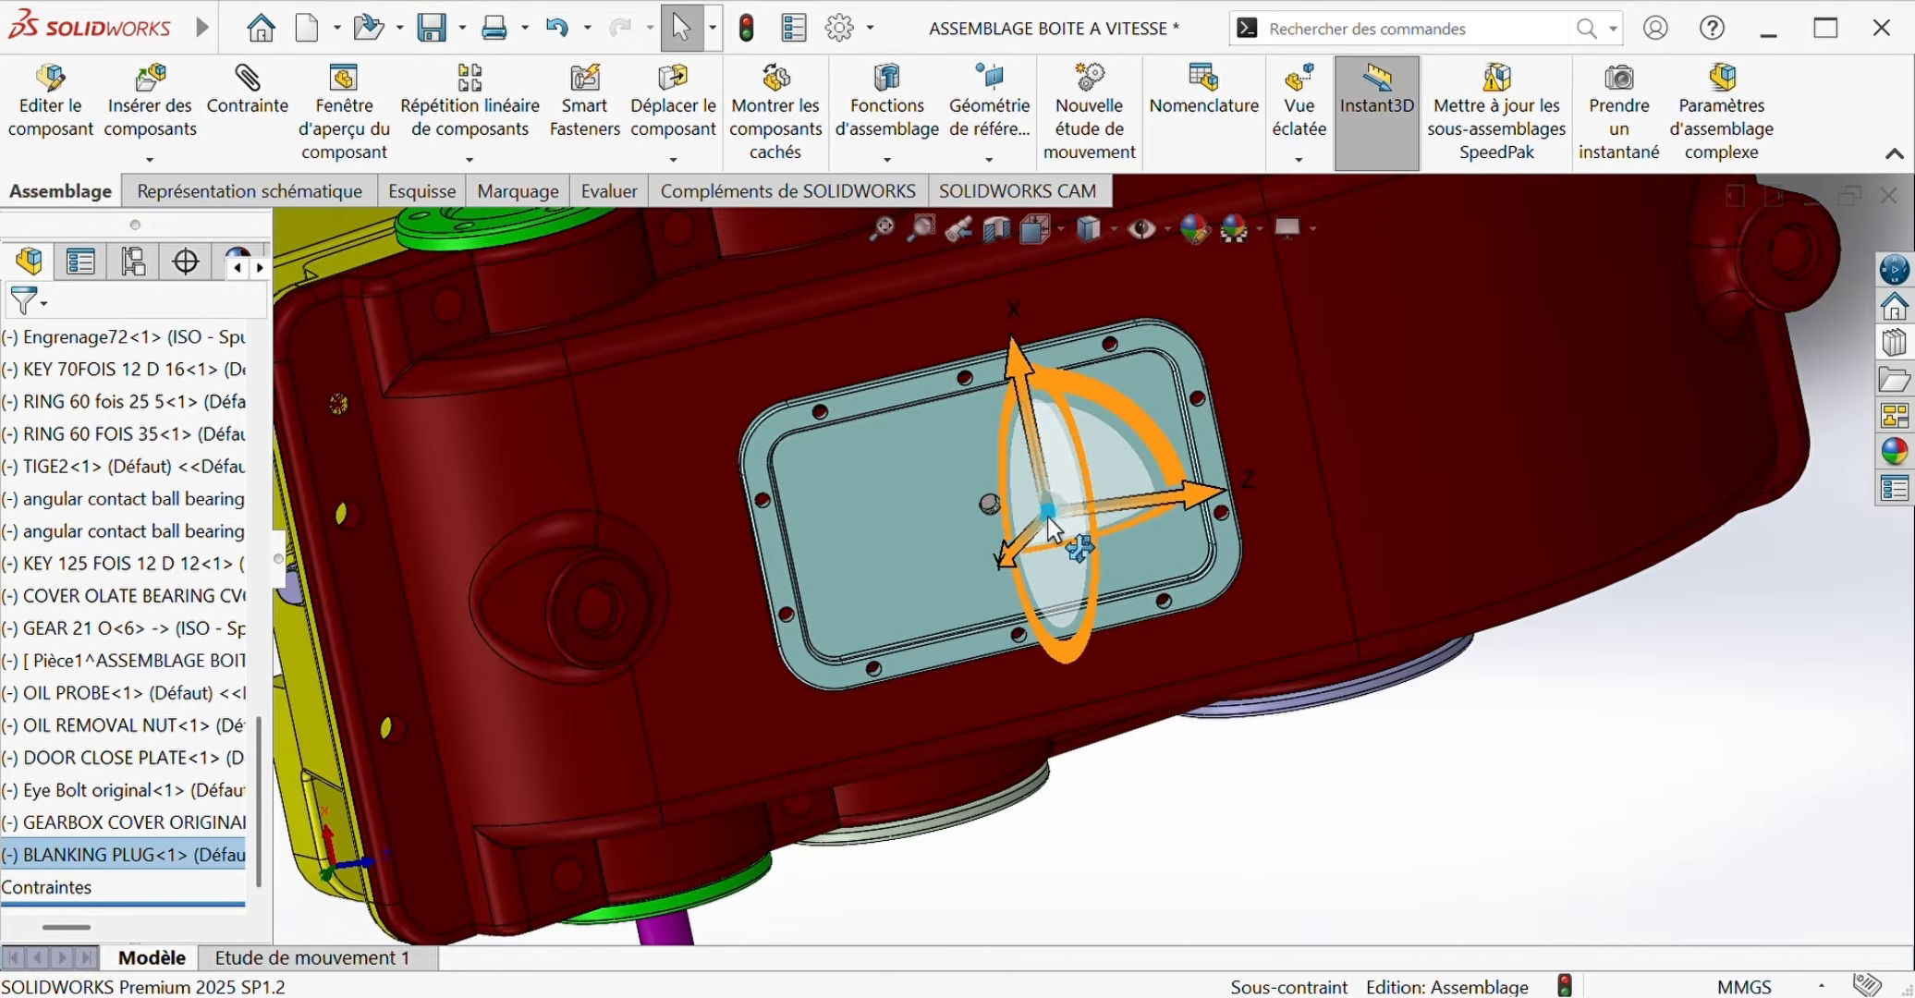
scroll(973, 518, "down", 12)
left_click(1432, 332)
scroll(1434, 321, "up", 10)
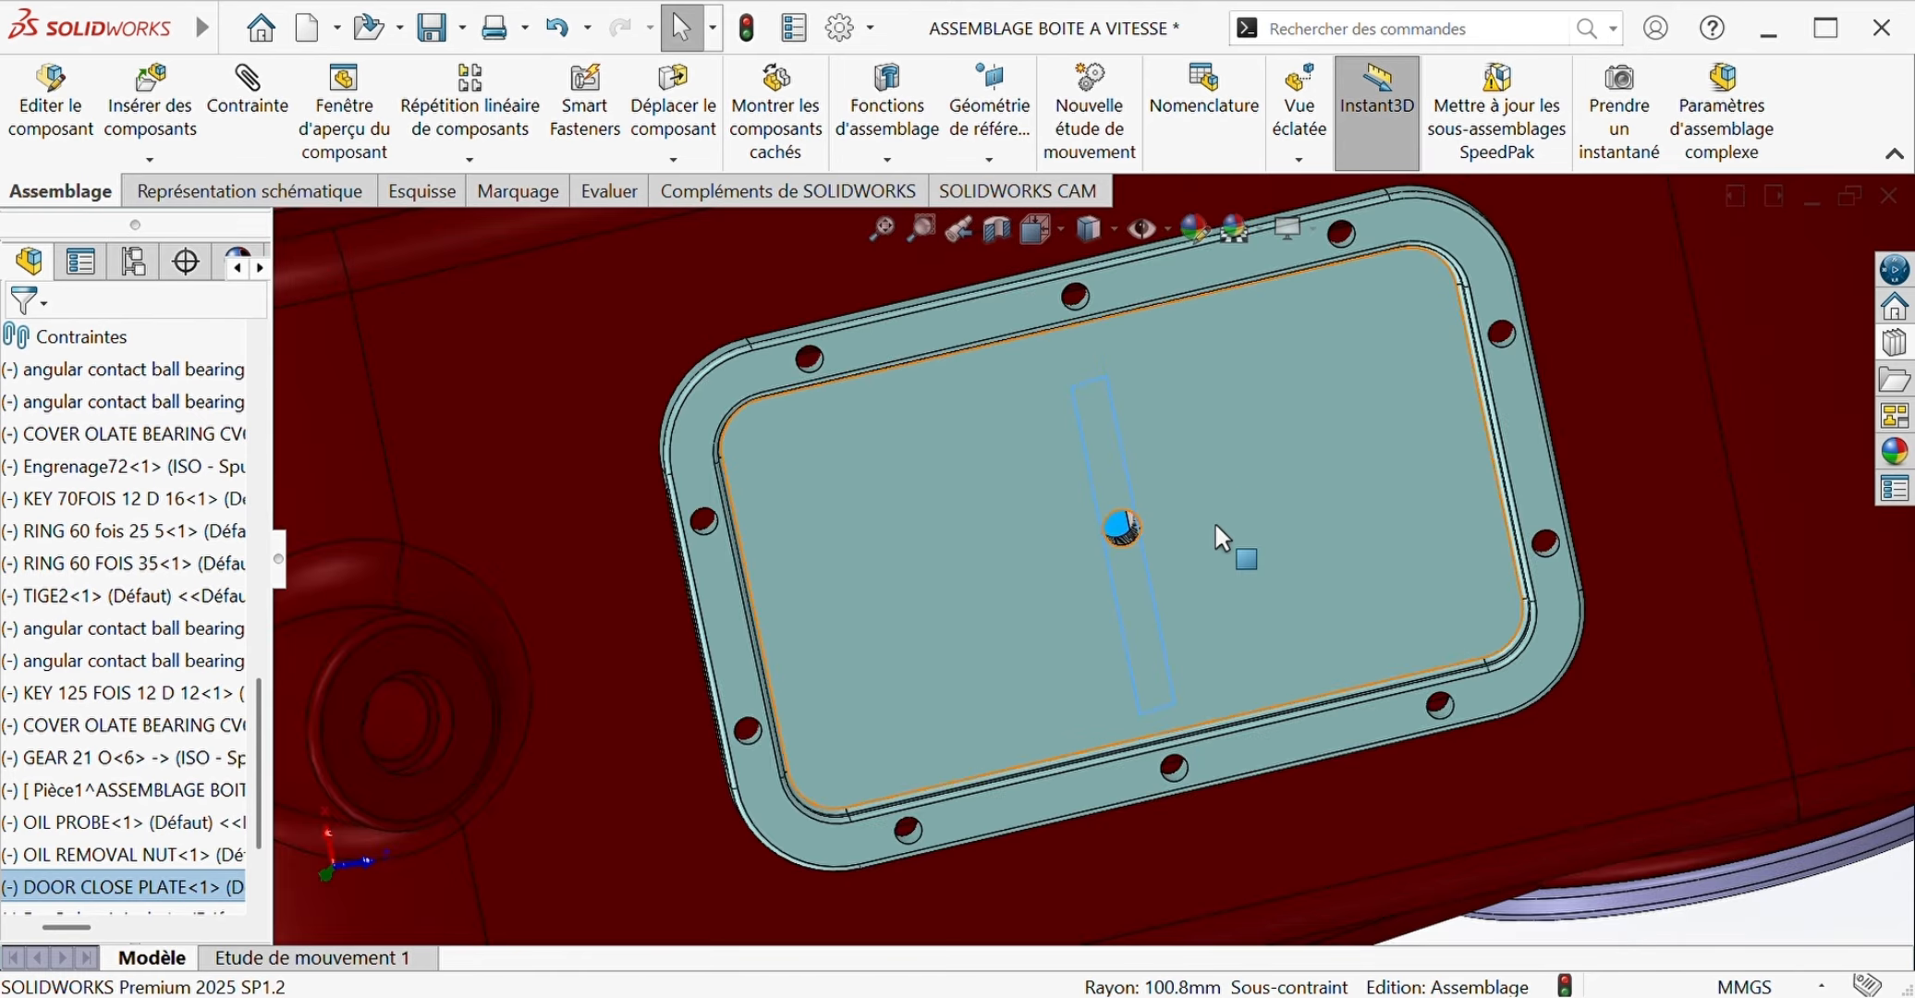
scroll(1215, 520, "up", 2)
left_click(673, 111)
scroll(1064, 611, "down", 6)
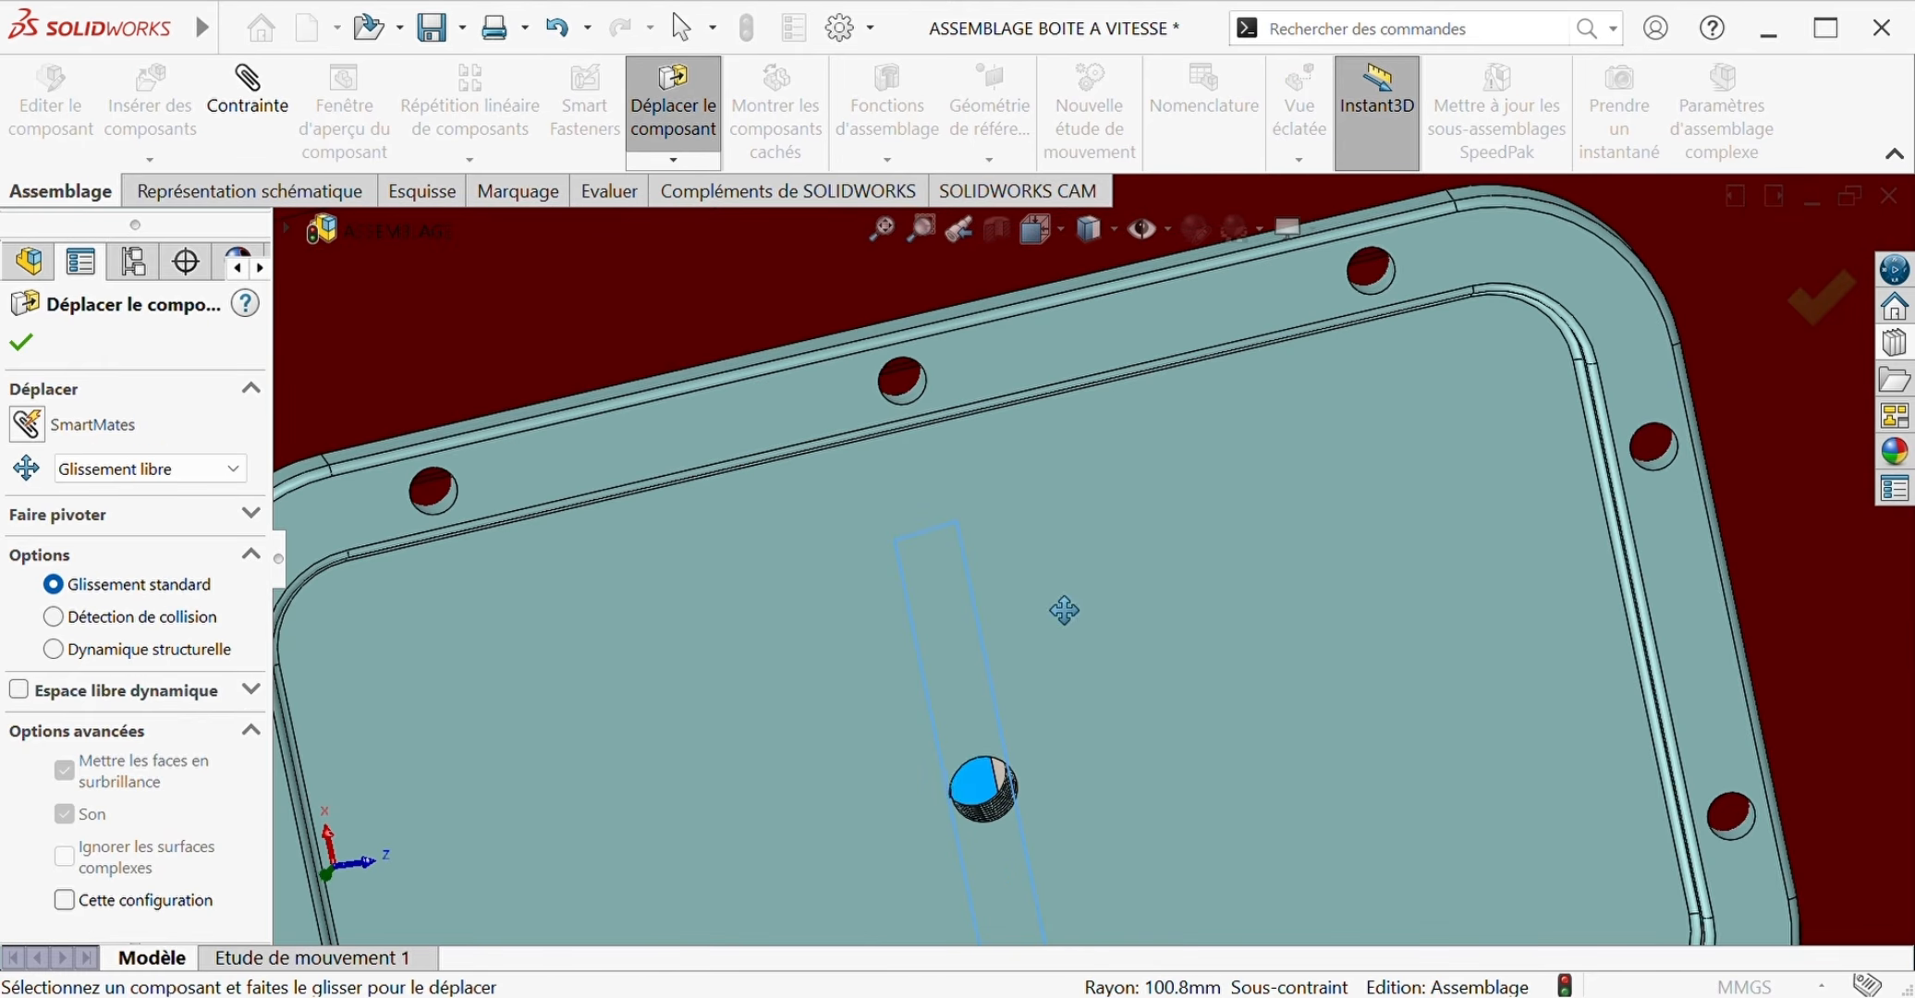
scroll(1064, 611, "down", 3)
scroll(1091, 564, "up", 8)
left_click(22, 343)
scroll(1127, 619, "up", 5)
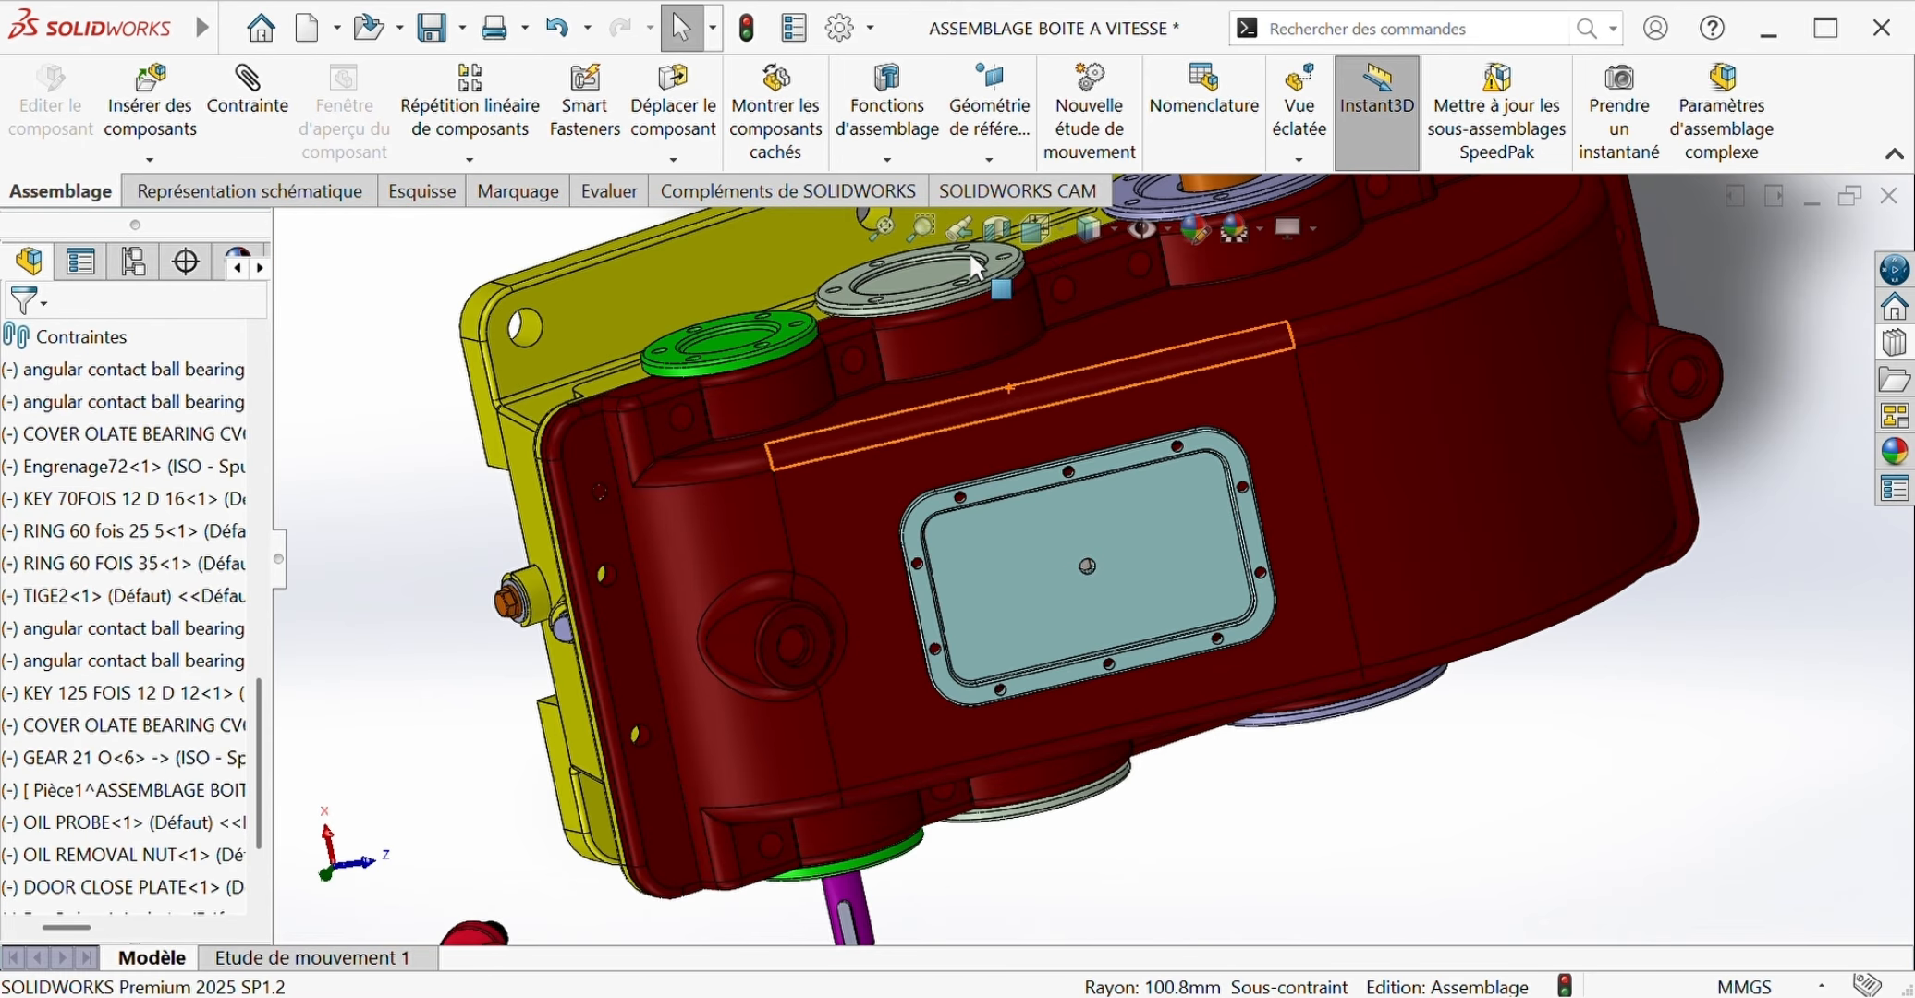
left_click(997, 229)
left_click(60, 343)
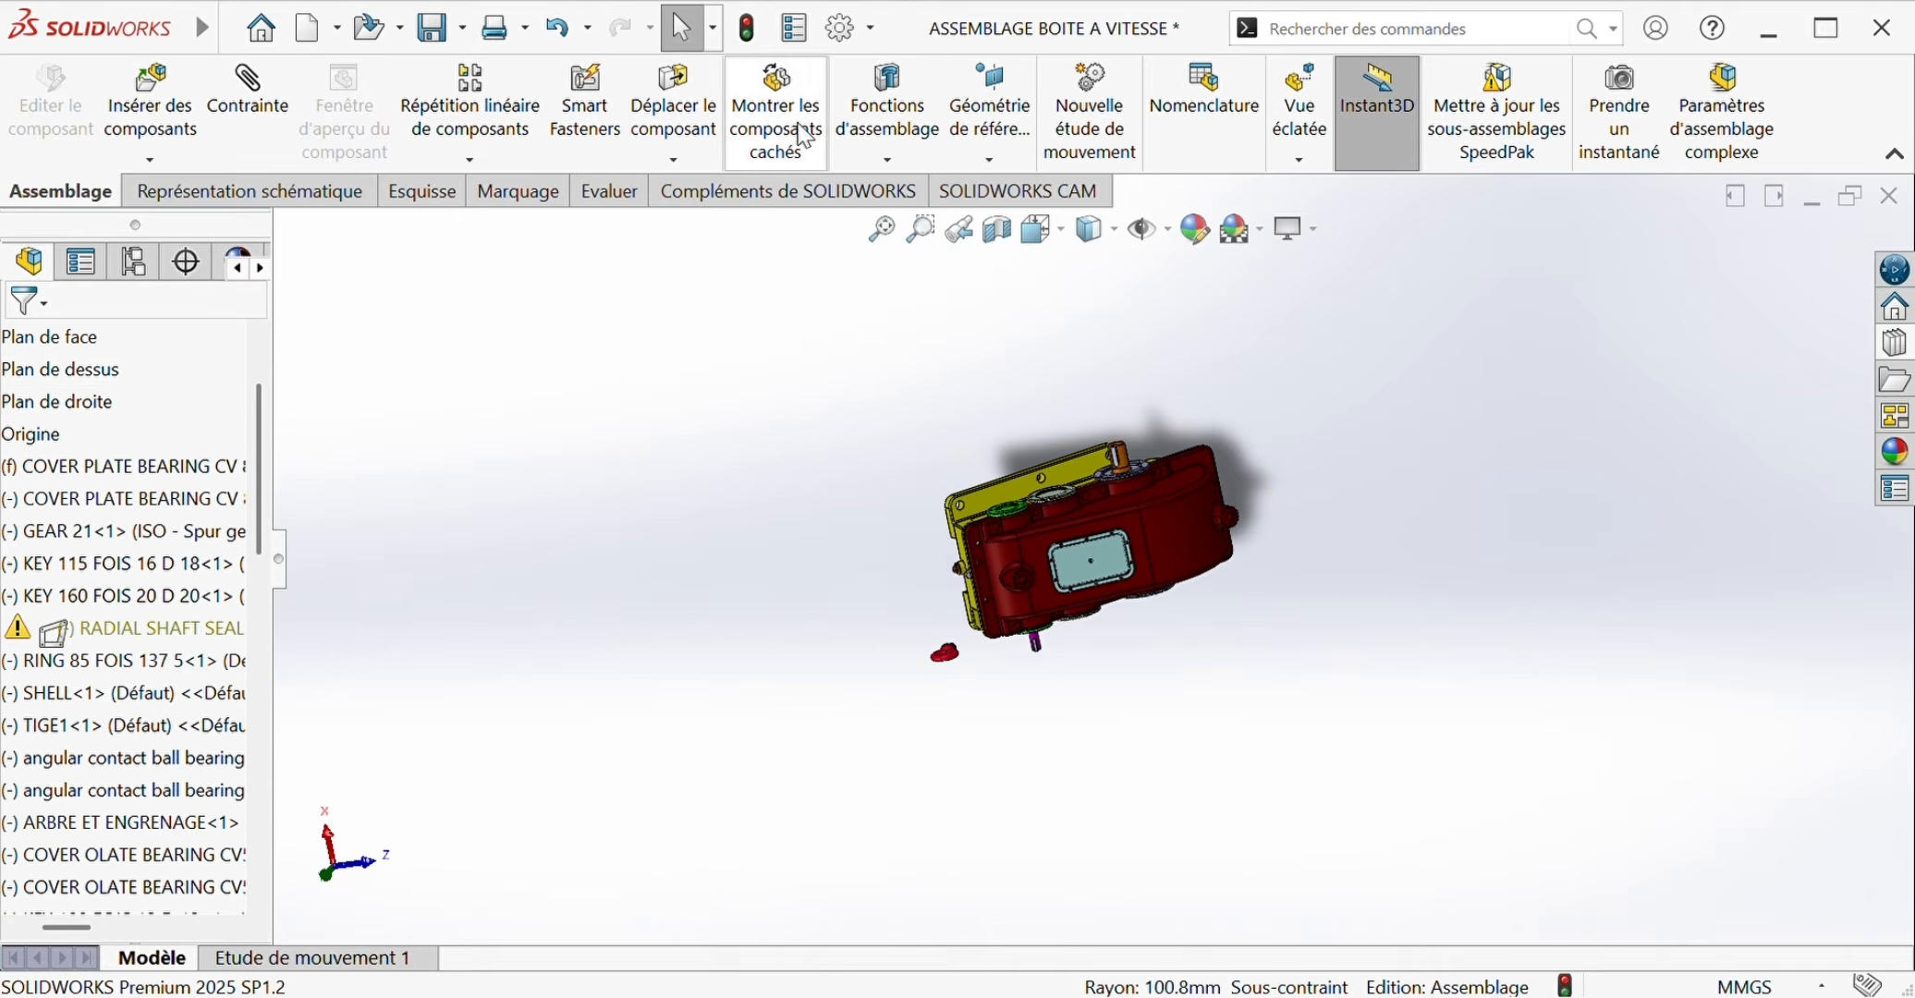
Step: Select the blanking plug in the component tree, bring it in front of the closing plate beside the central hole, and start repositioning it
scroll(1074, 565, "down", 8)
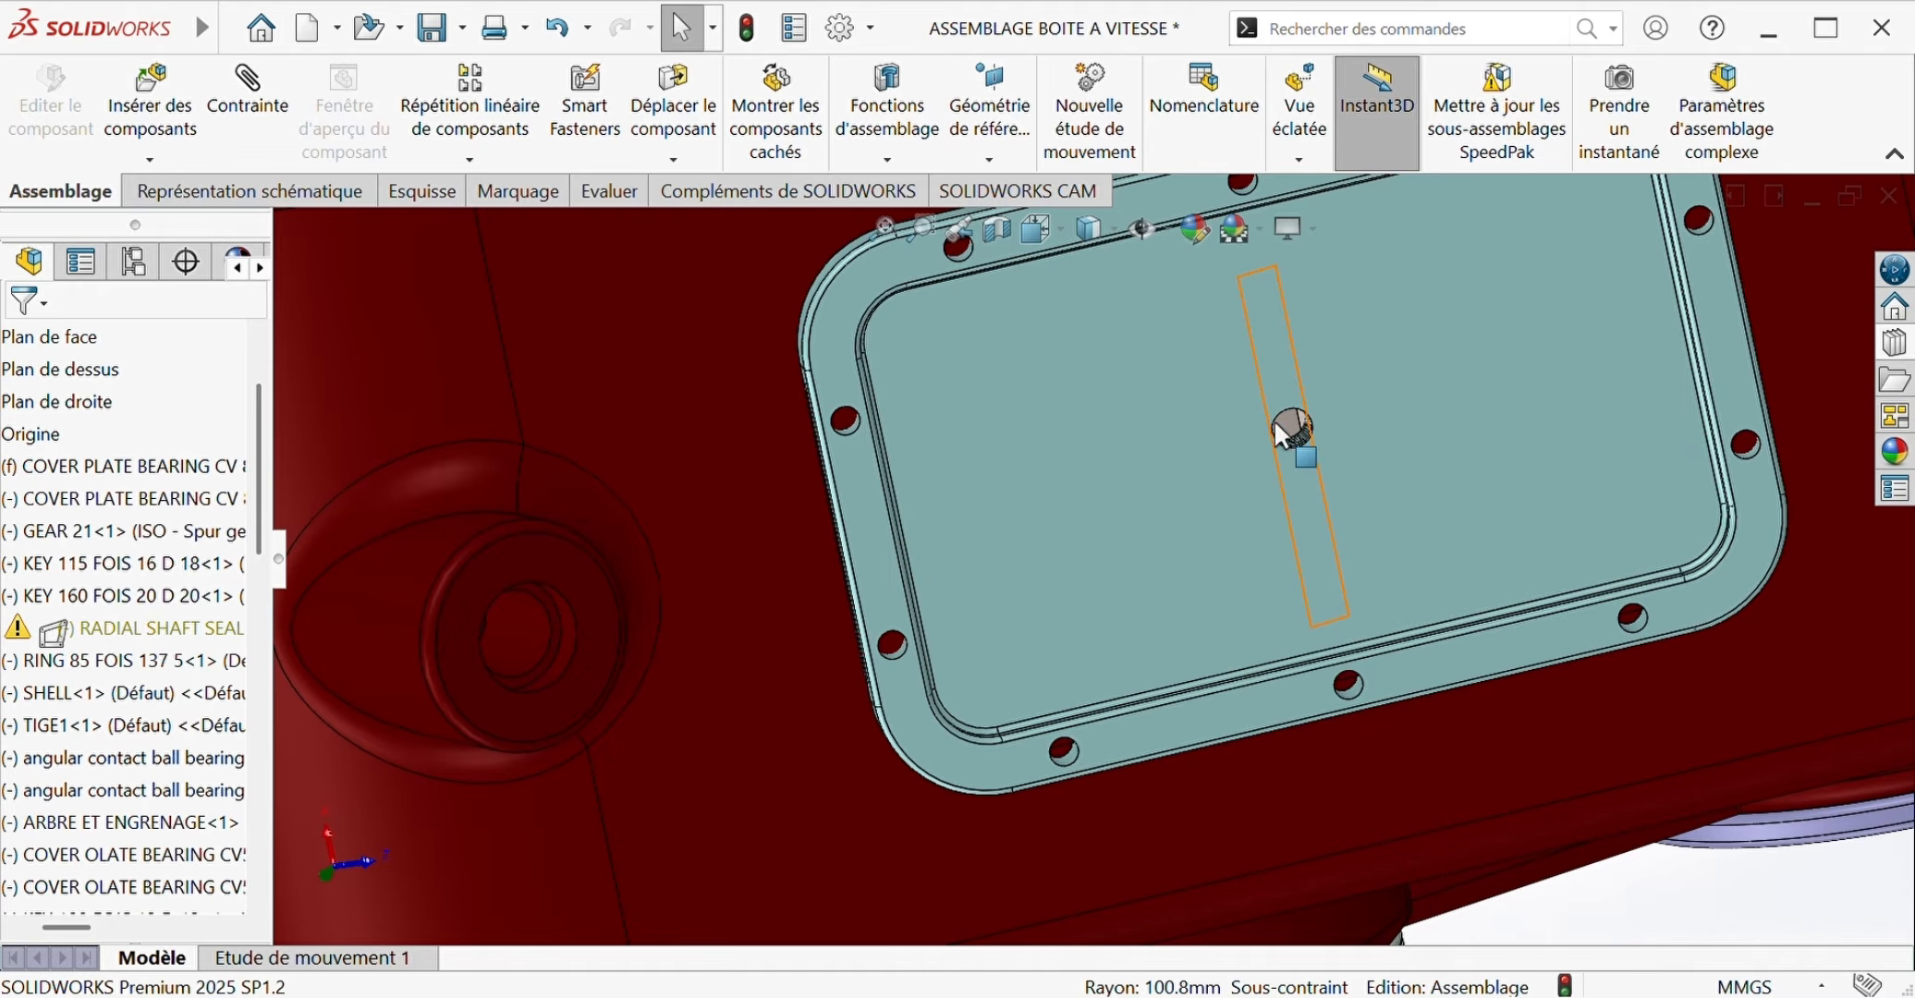
scroll(1281, 432, "down", 5)
left_click(189, 884)
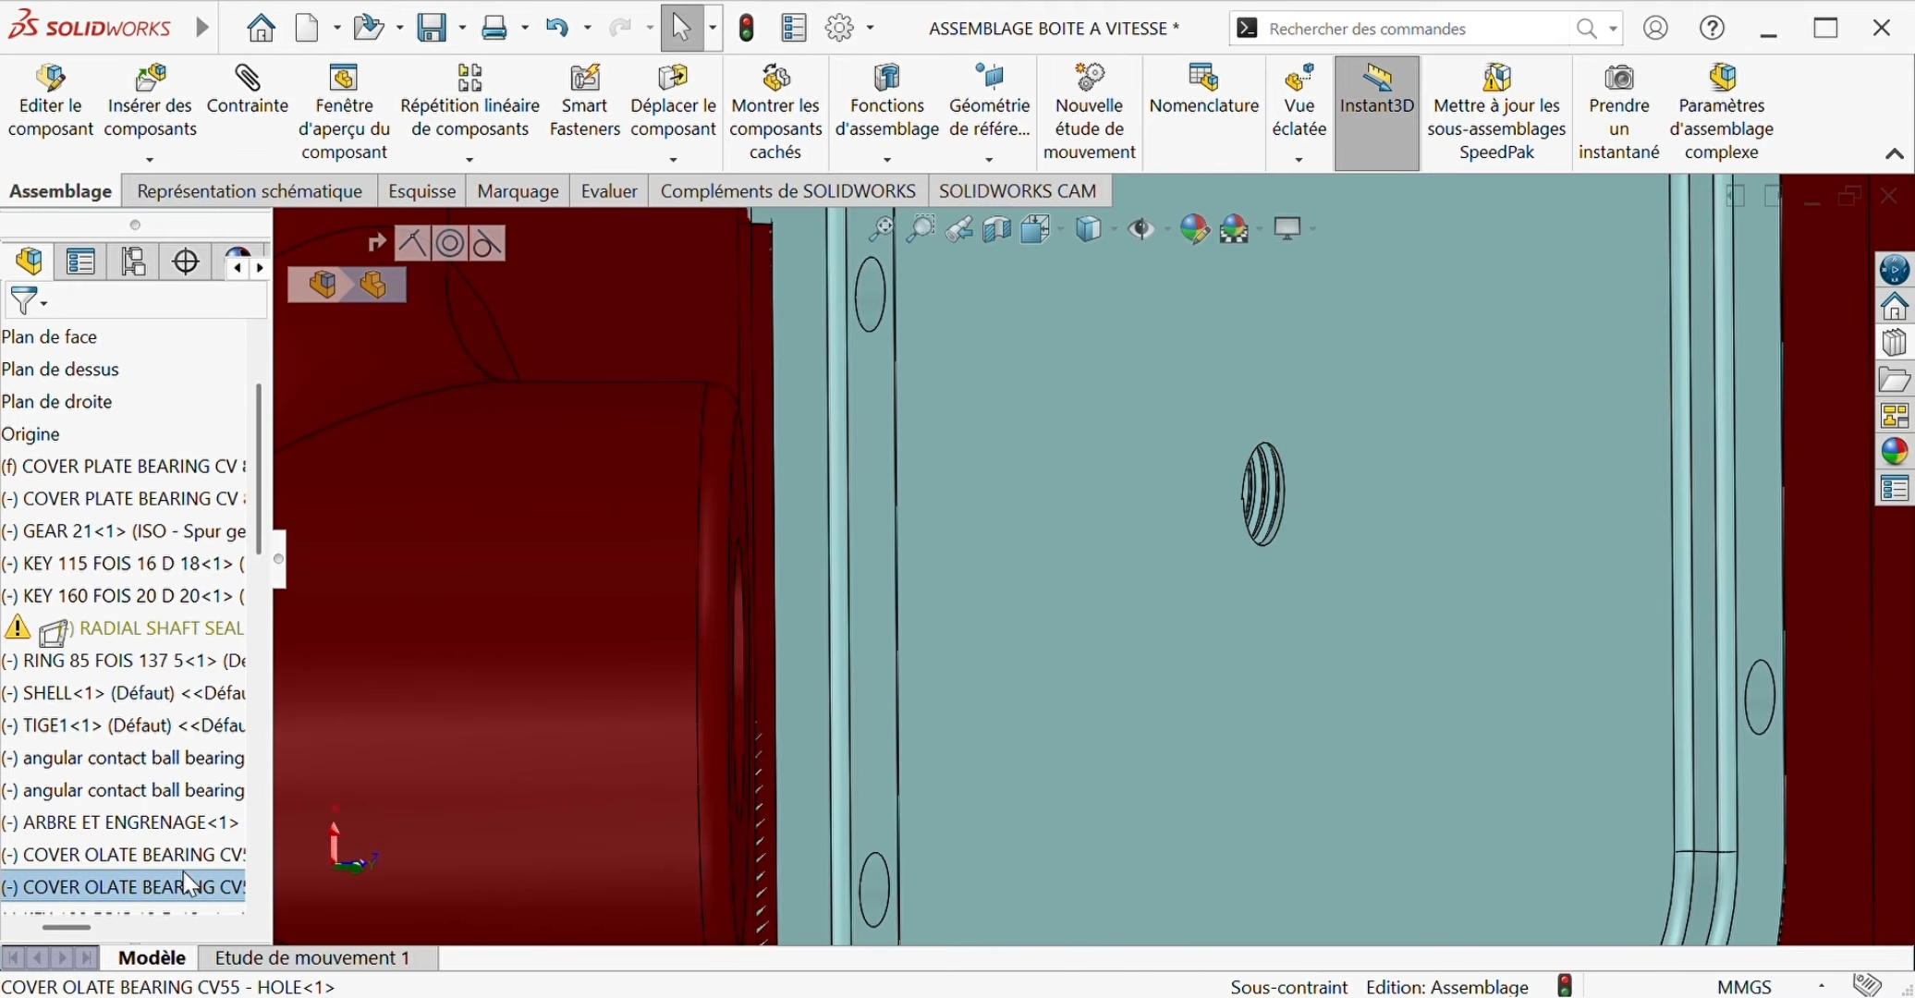
left_click_drag(260, 541, 260, 875)
left_click(142, 862)
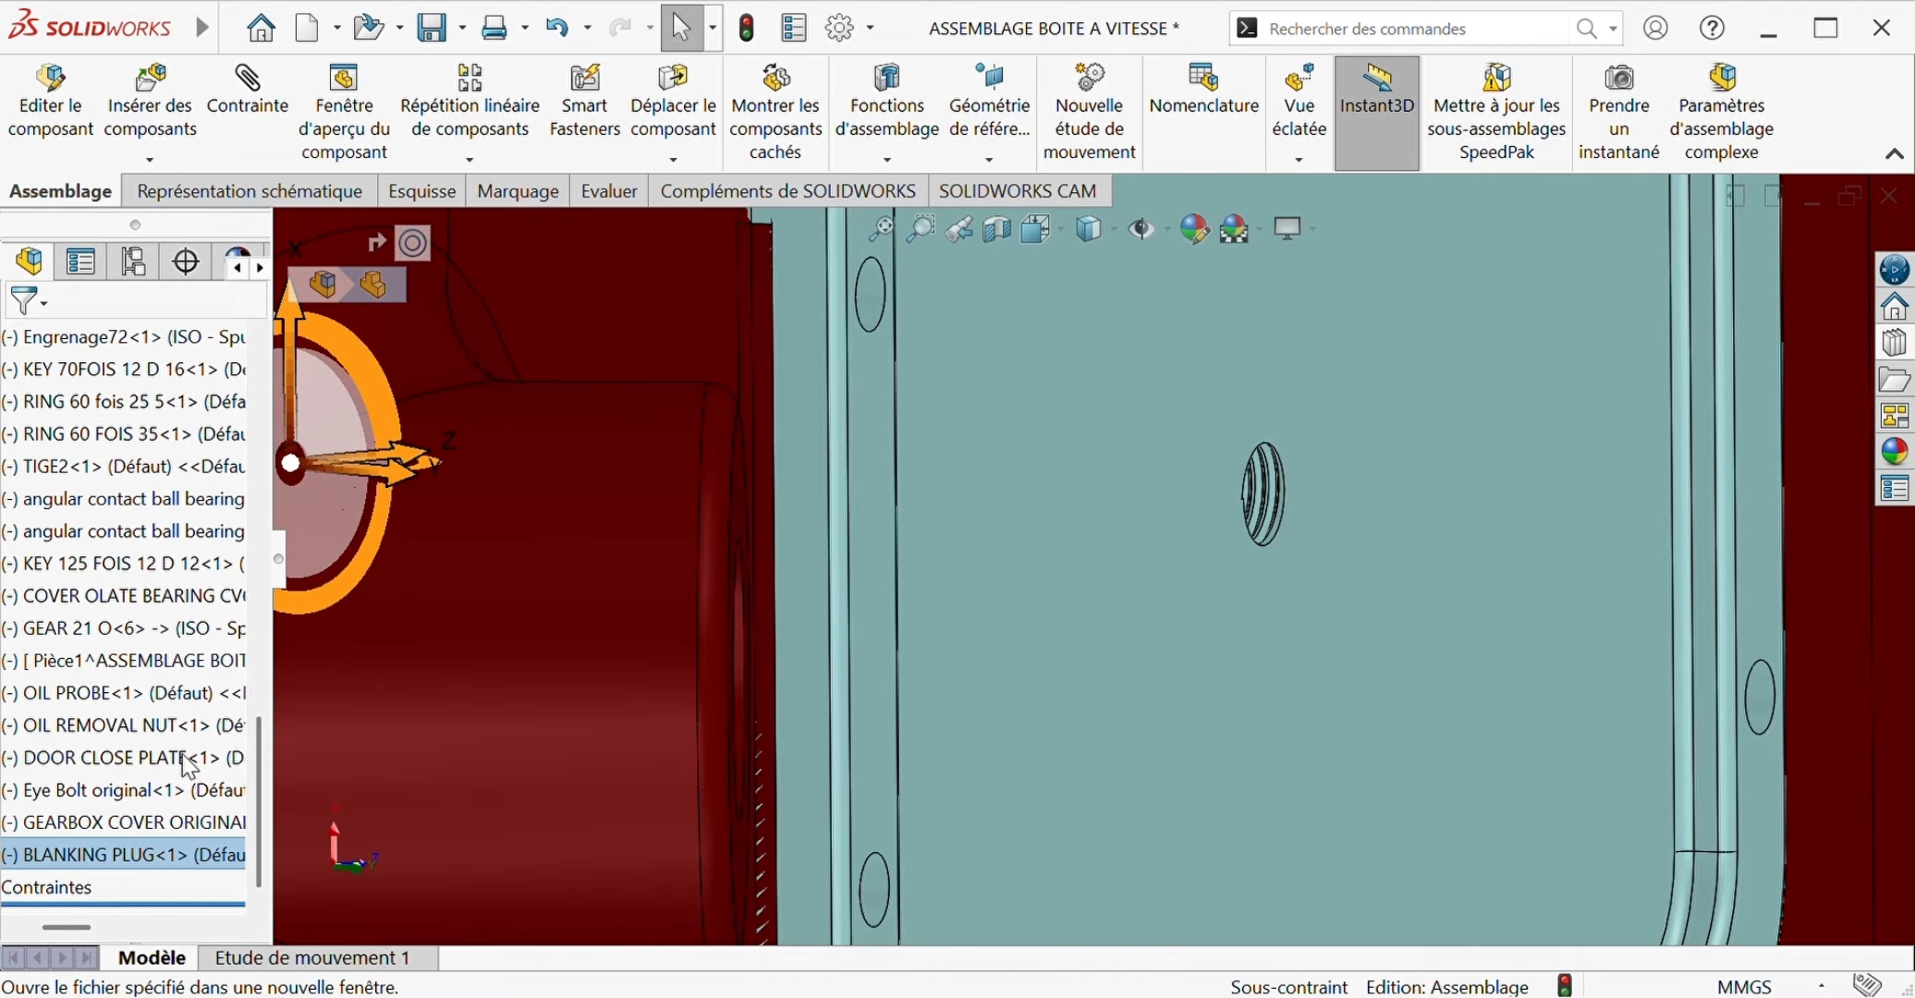
left_click_drag(382, 471, 1209, 551)
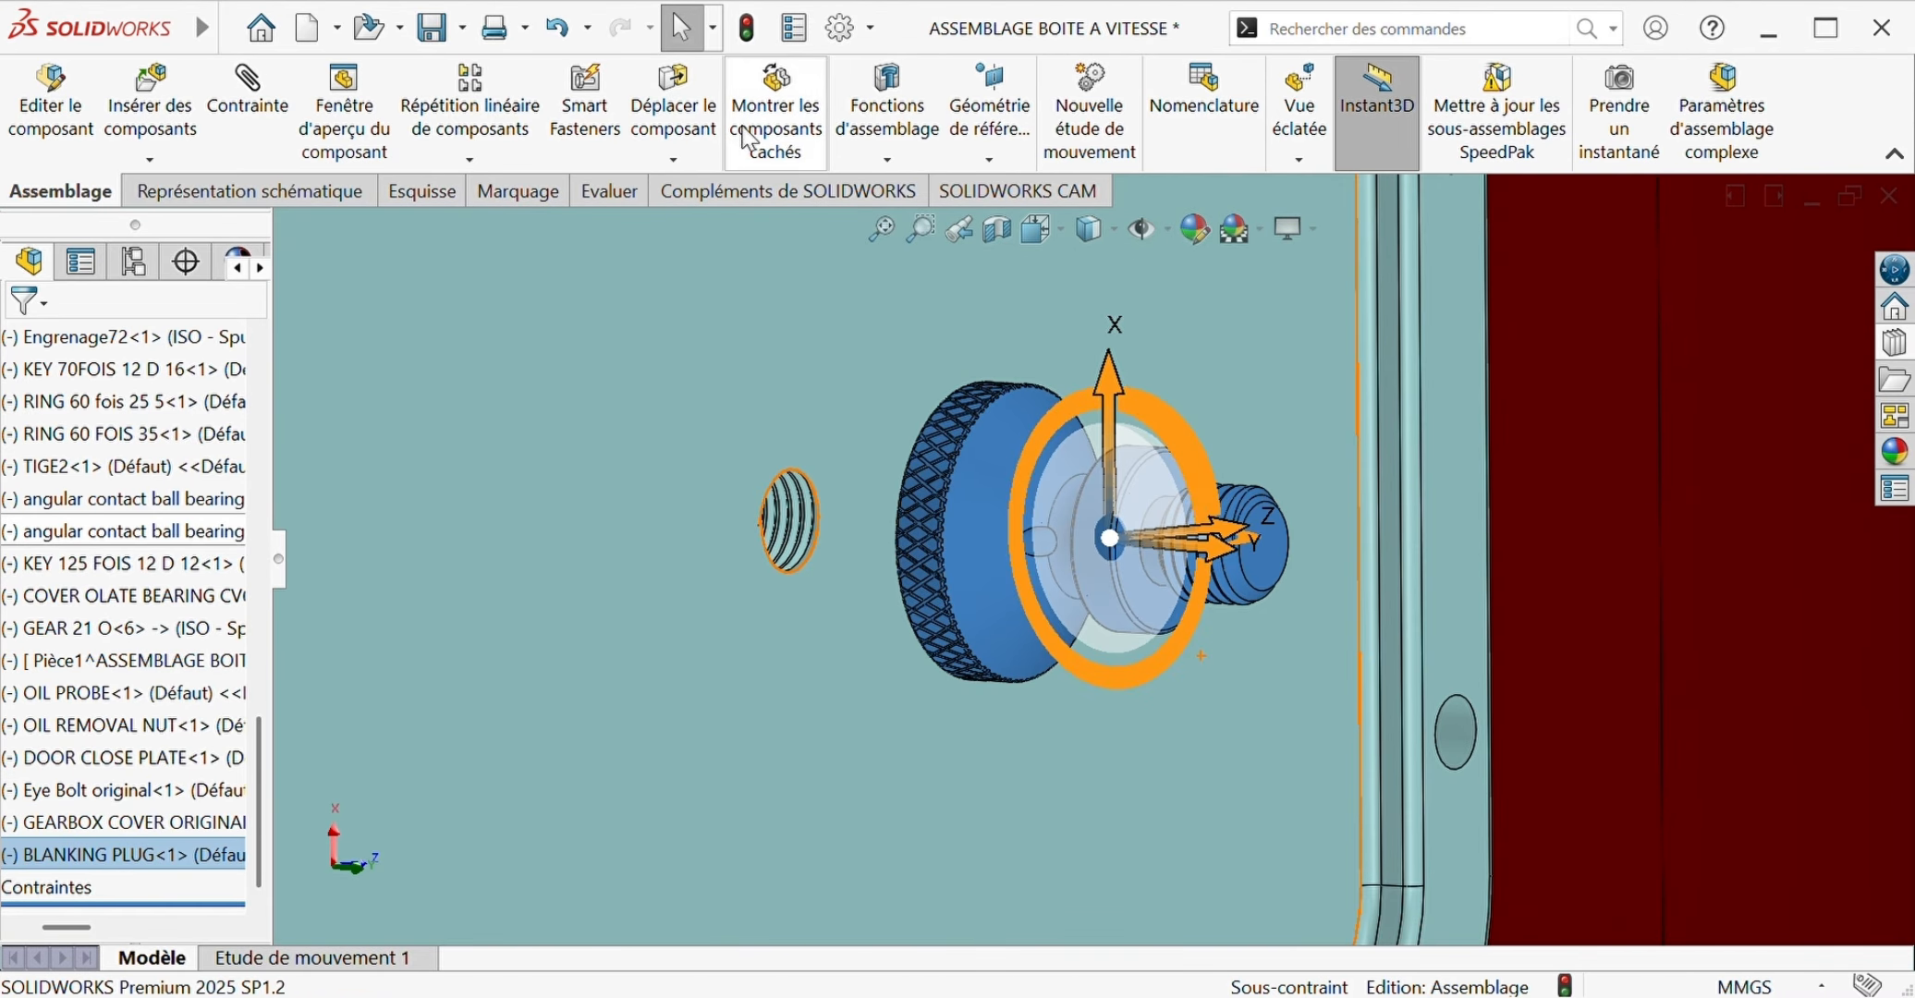
left_click(678, 160)
left_click(708, 223)
Step: Mate the circular edge of the blanking plug's shoulder coincident with the closing plate's outer face and finish mating
middle_click_drag(1014, 519, 1381, 557)
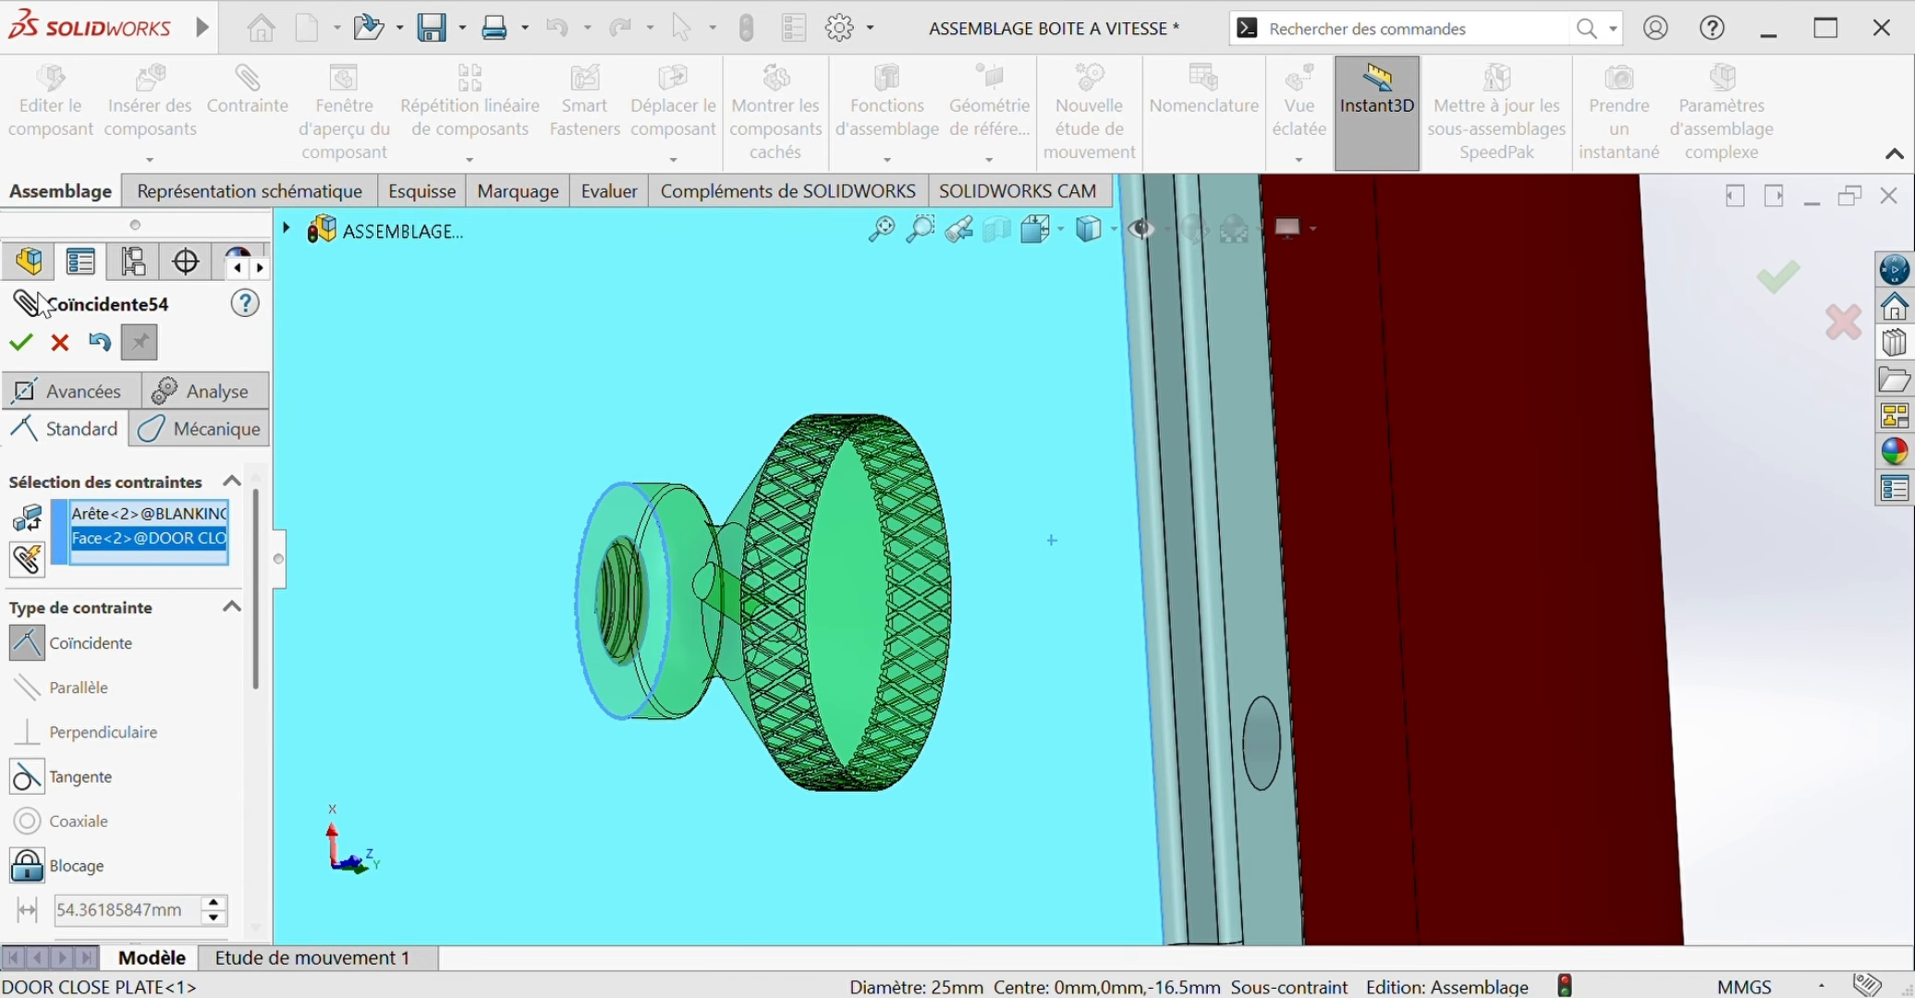
left_click(20, 342)
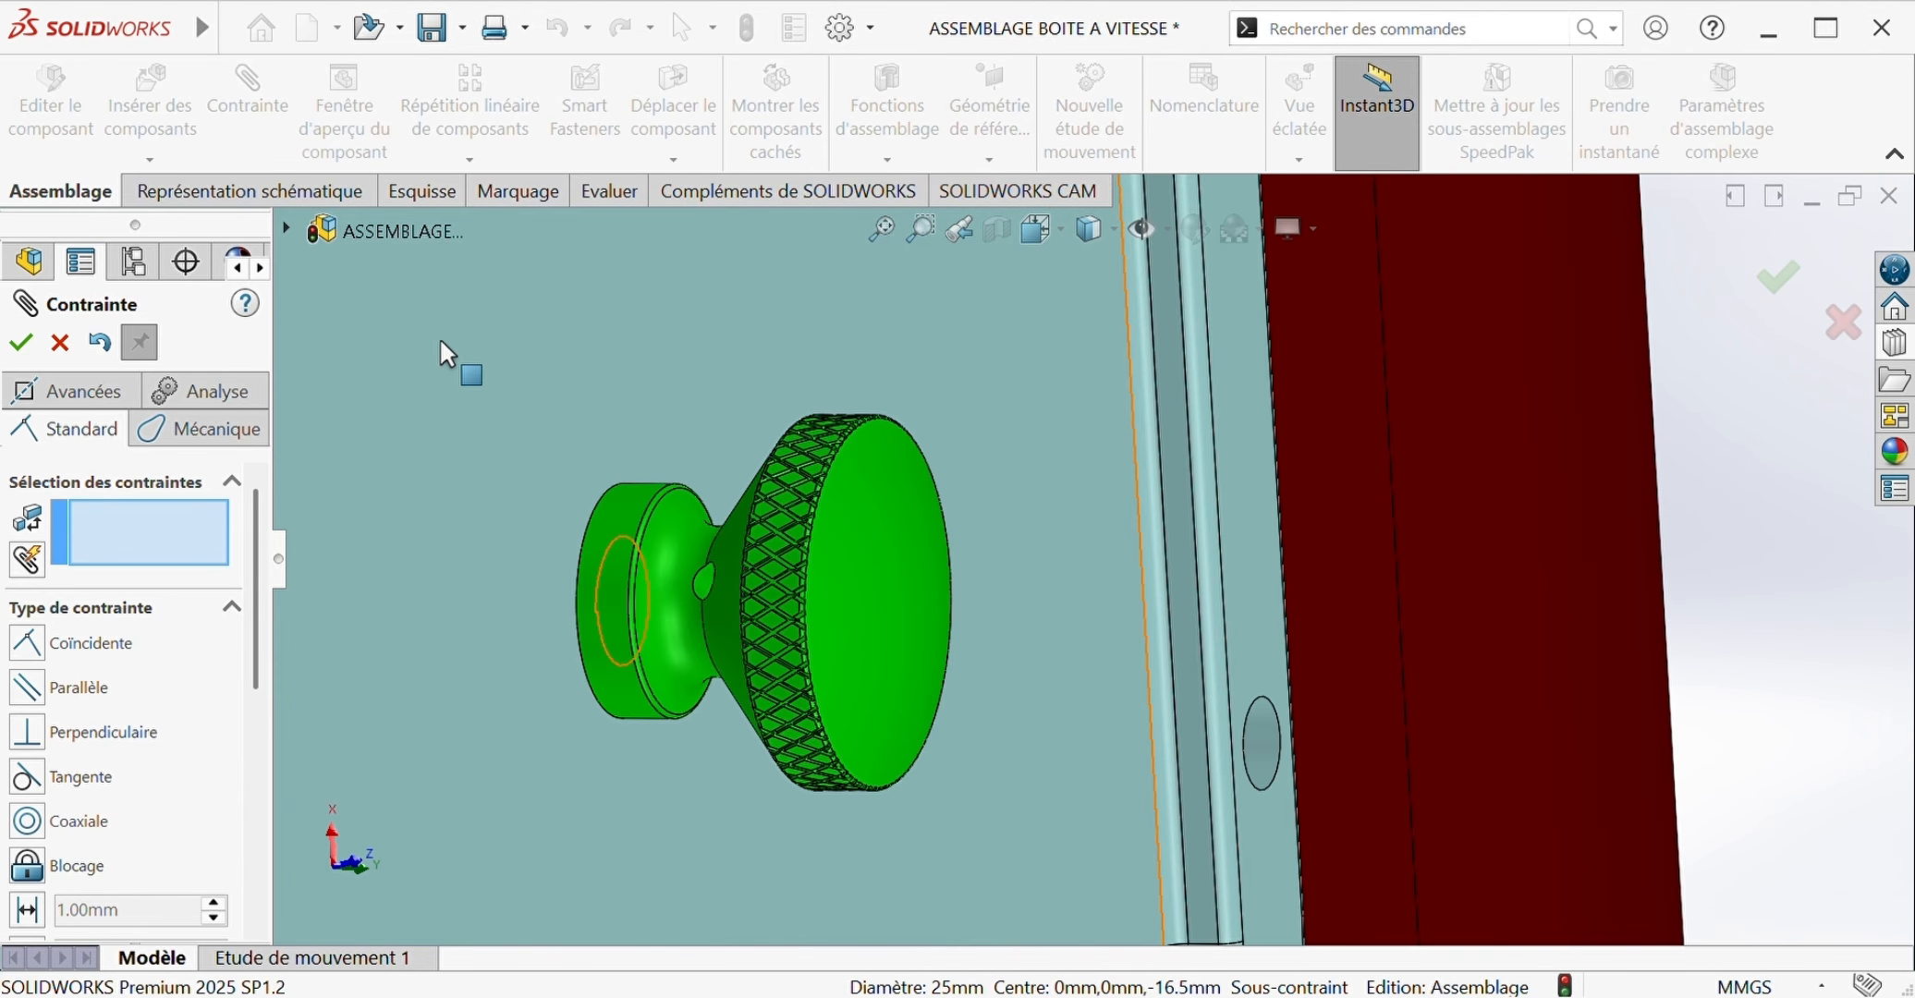
left_click(22, 341)
scroll(635, 390, "up", 12)
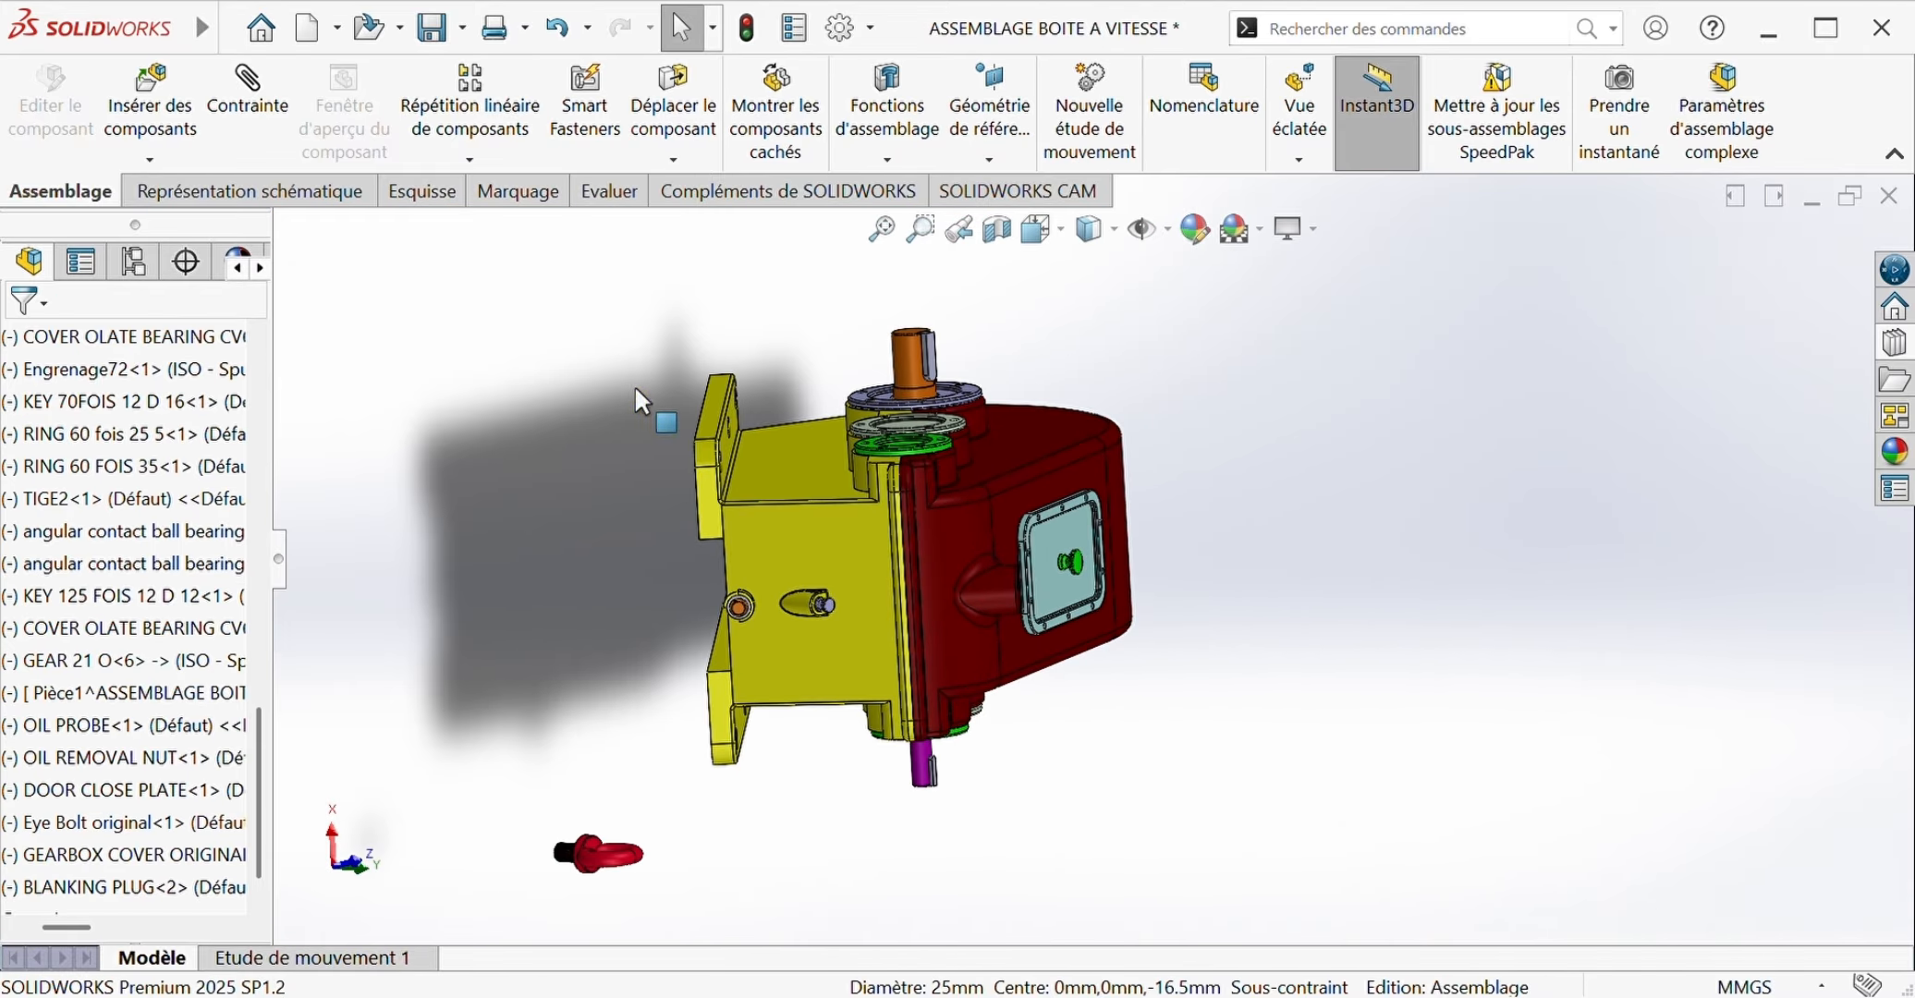
Step: Examine the loose eye bolt's threaded shank and collar, and the cover's lifting bosses that receive it
middle_click_drag(1282, 669, 1082, 301)
middle_click(1081, 300)
middle_click(1081, 300)
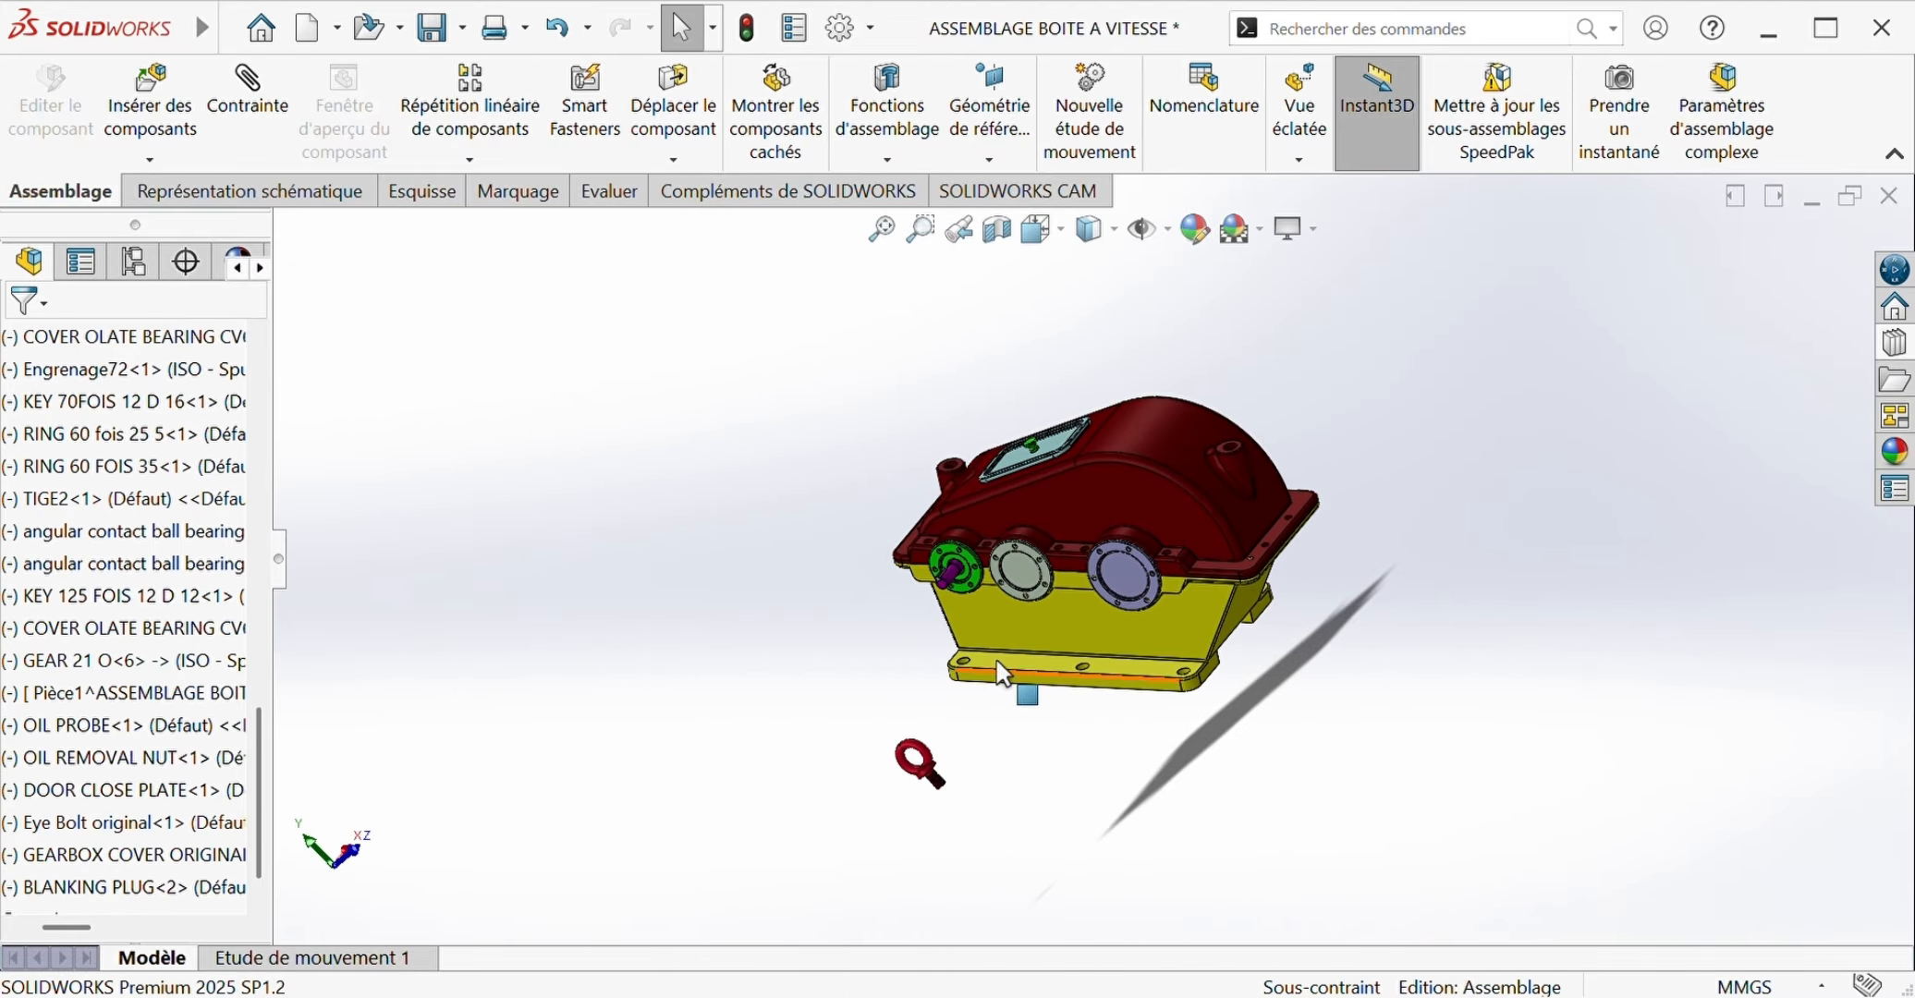
scroll(1003, 675, "down", 4)
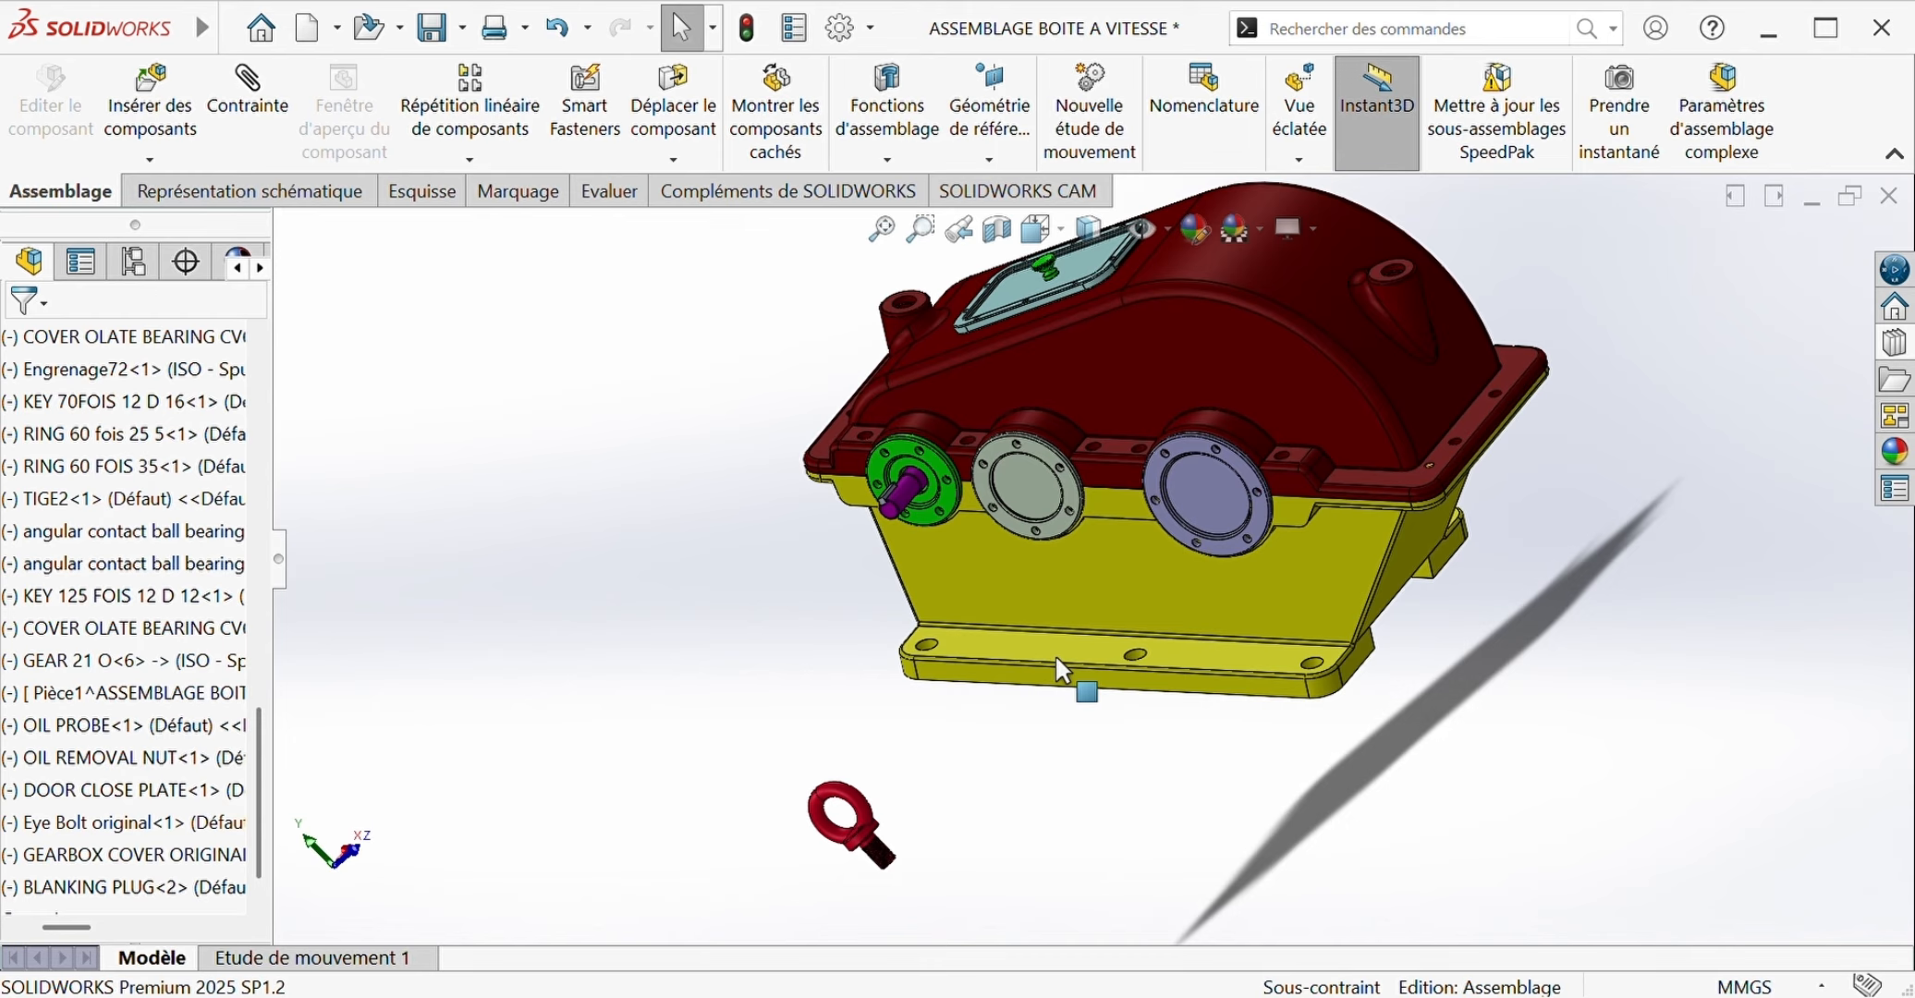
left_click(877, 856)
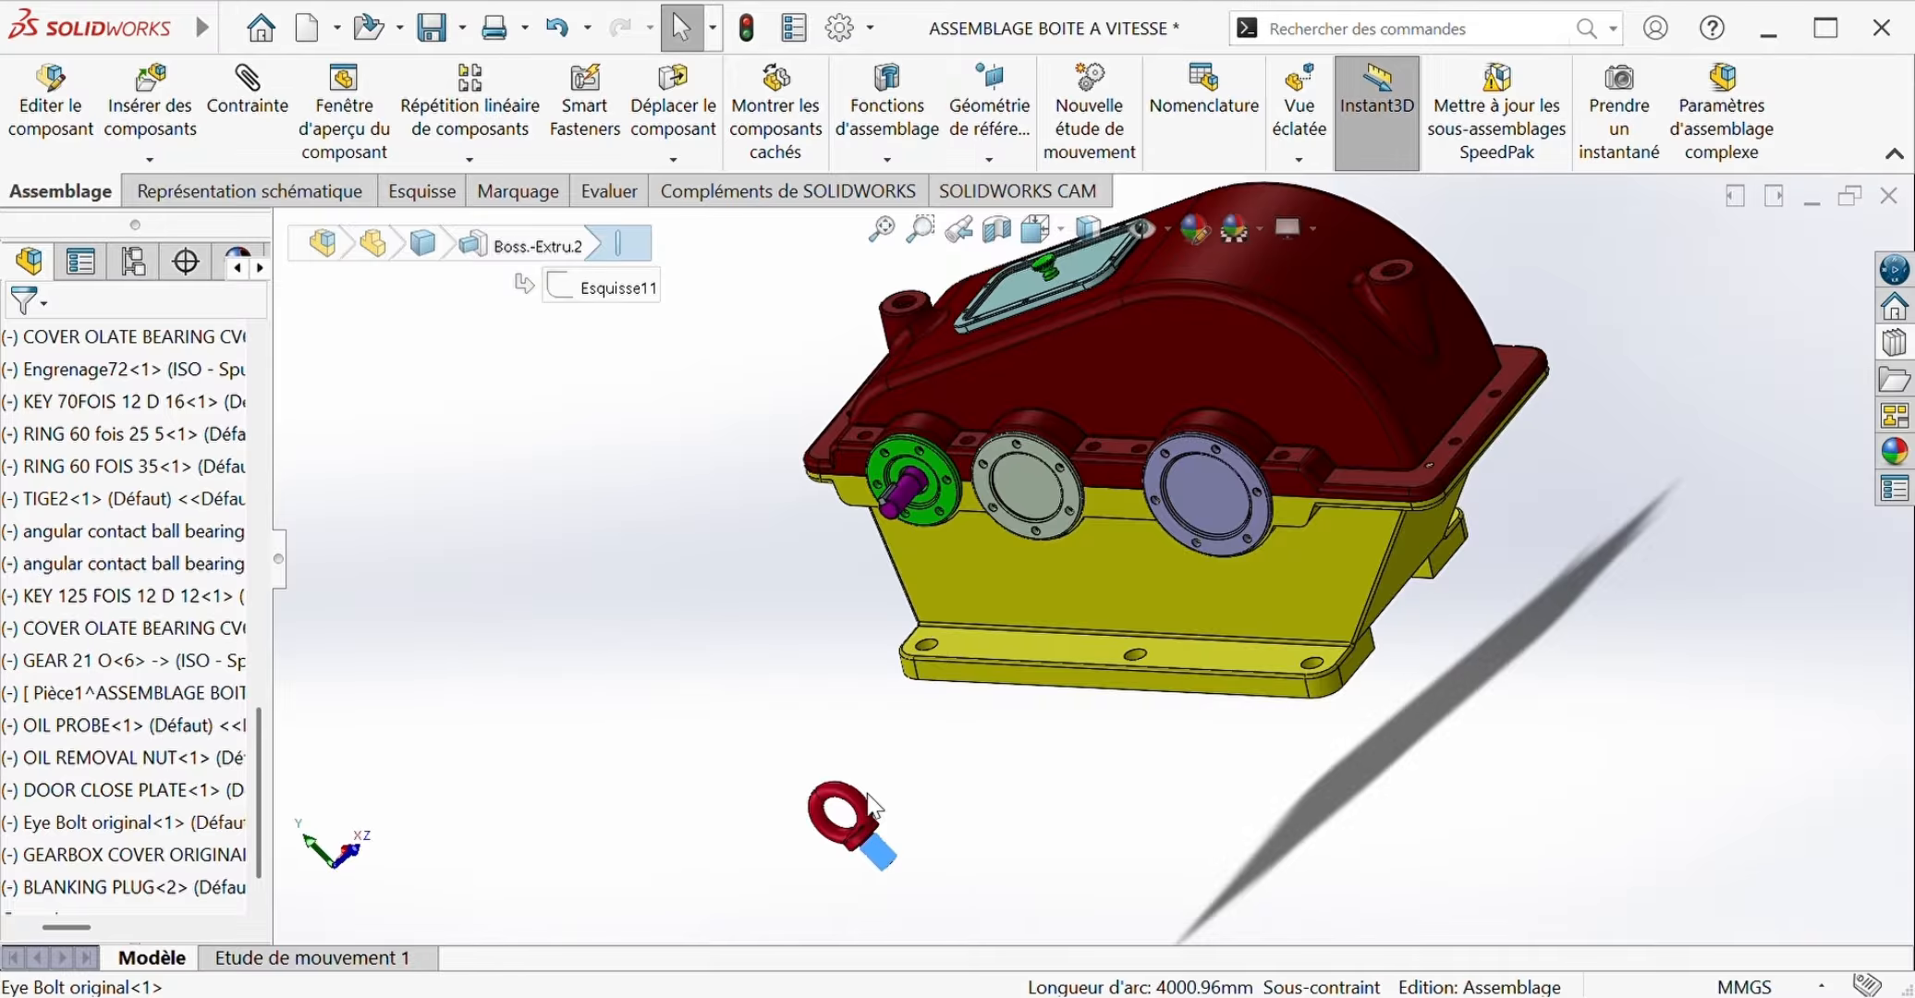
left_click(837, 766)
scroll(884, 818, "down", 5)
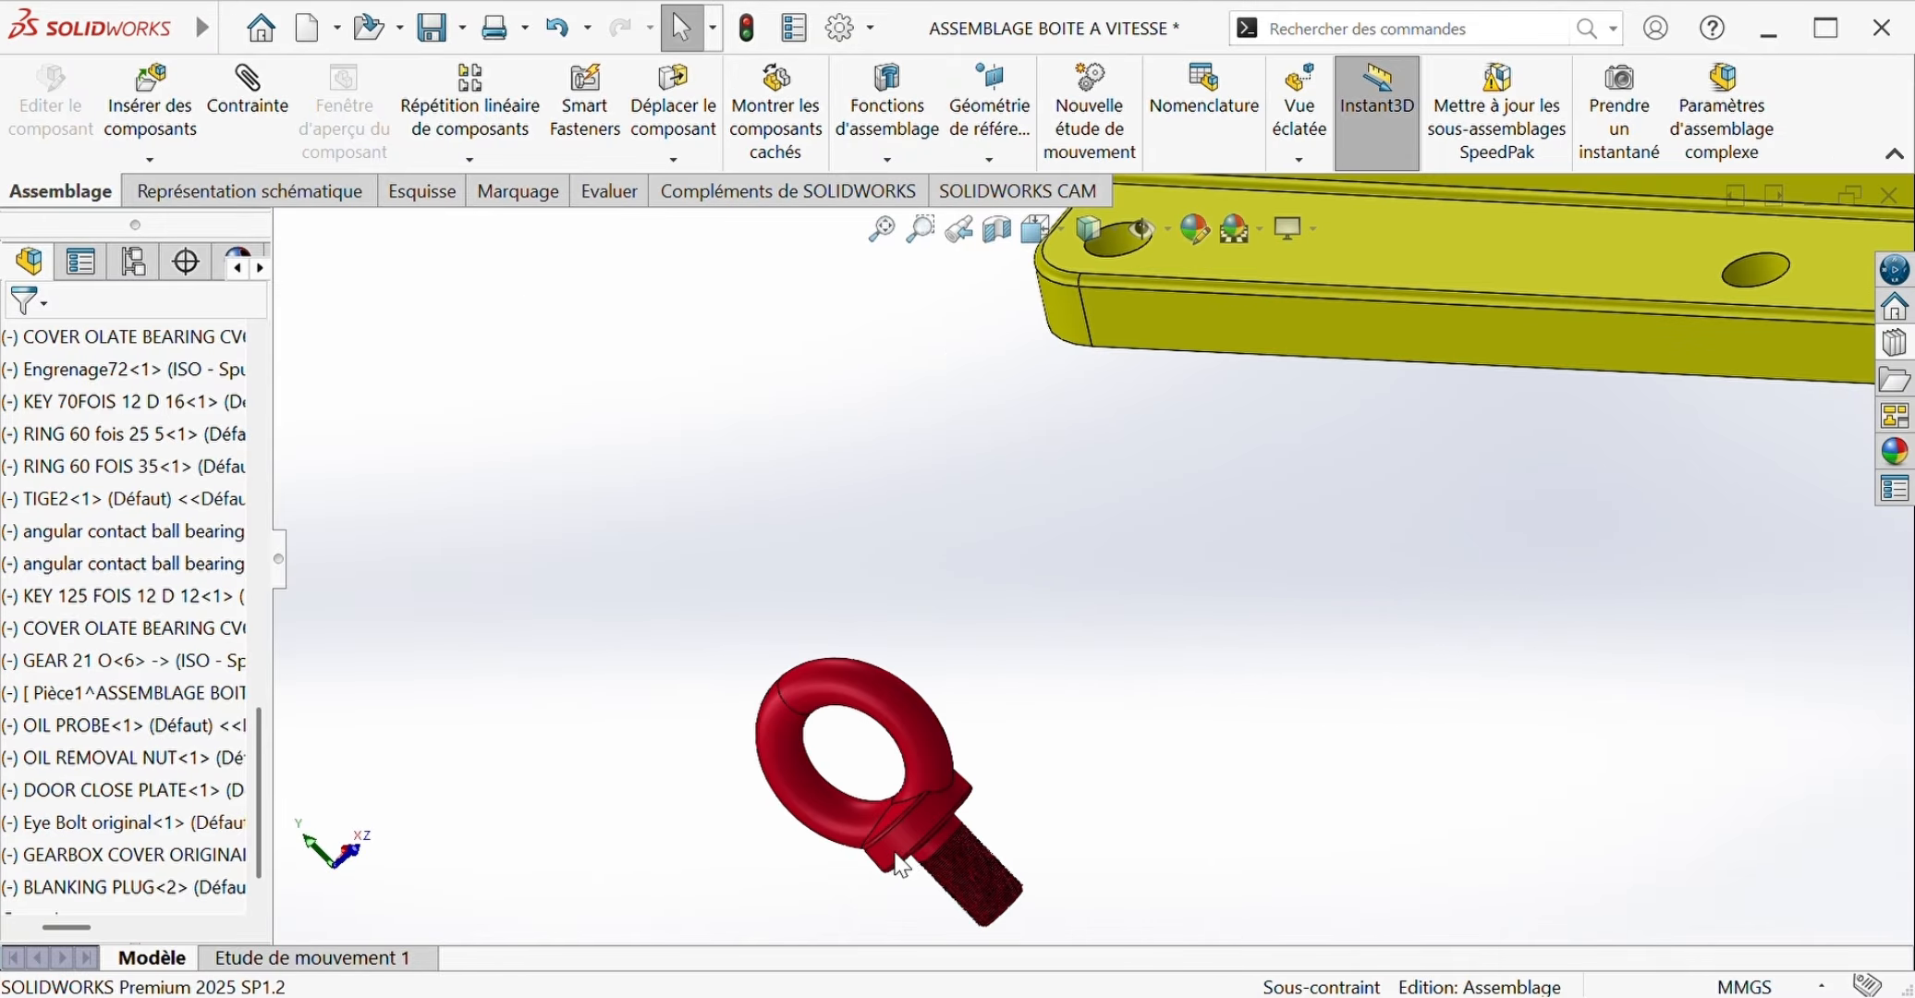
left_click(897, 865)
scroll(885, 555, "up", 8)
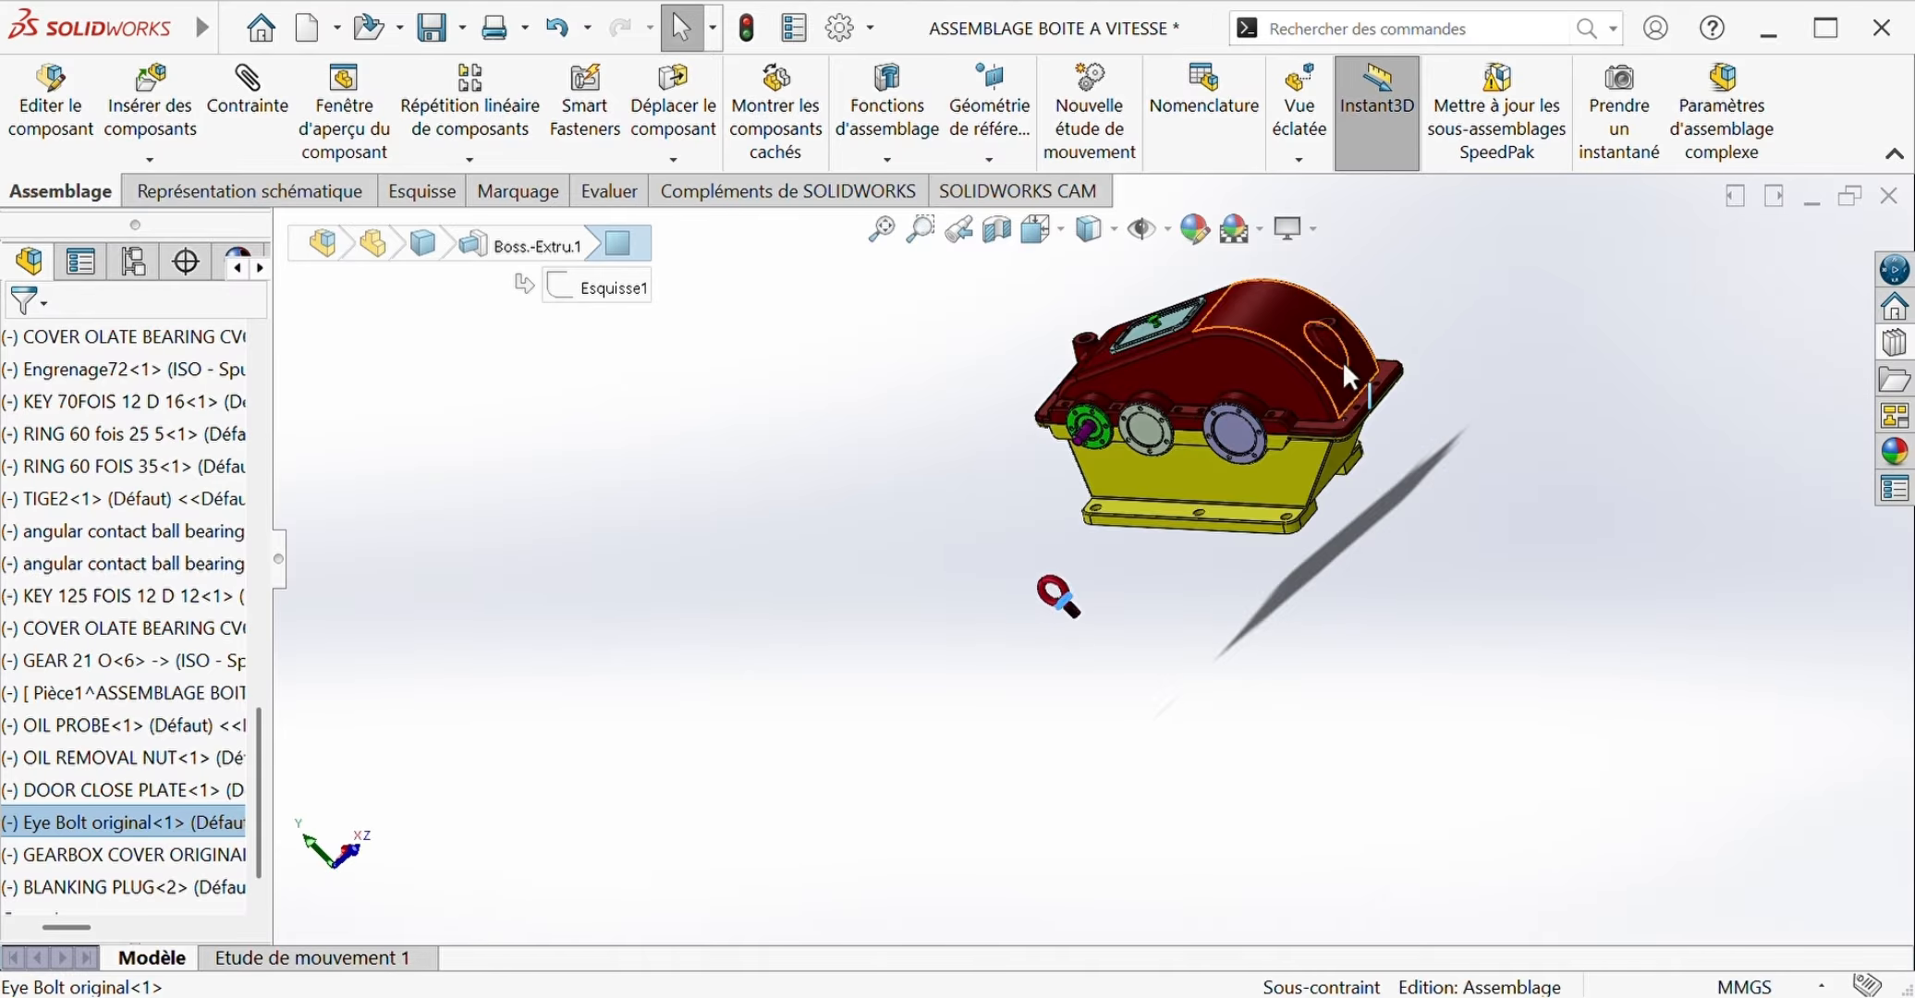
Step: Set up a coaxial mate between the hole in the cover's lifting boss near the large bearing and the eye bolt's cylindrical face
scroll(1227, 363, "down", 10)
left_click(1135, 375)
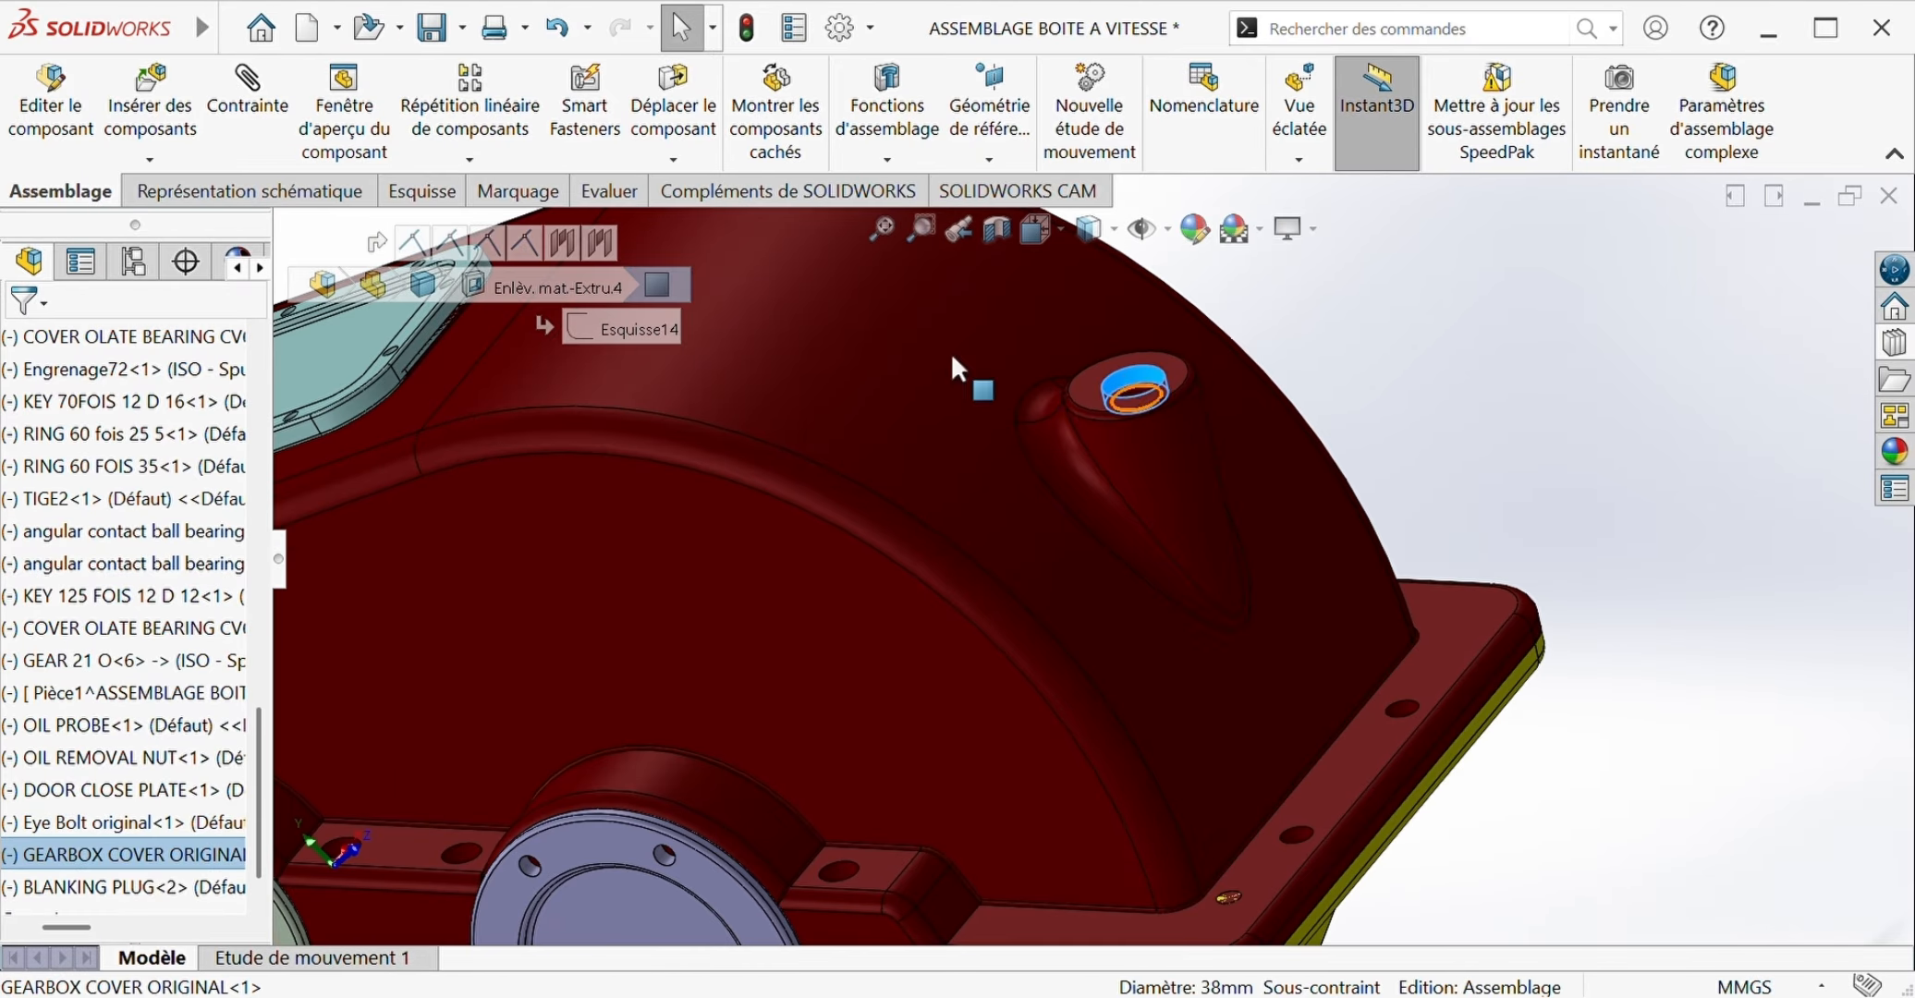
left_click(250, 106)
scroll(453, 546, "up", 10)
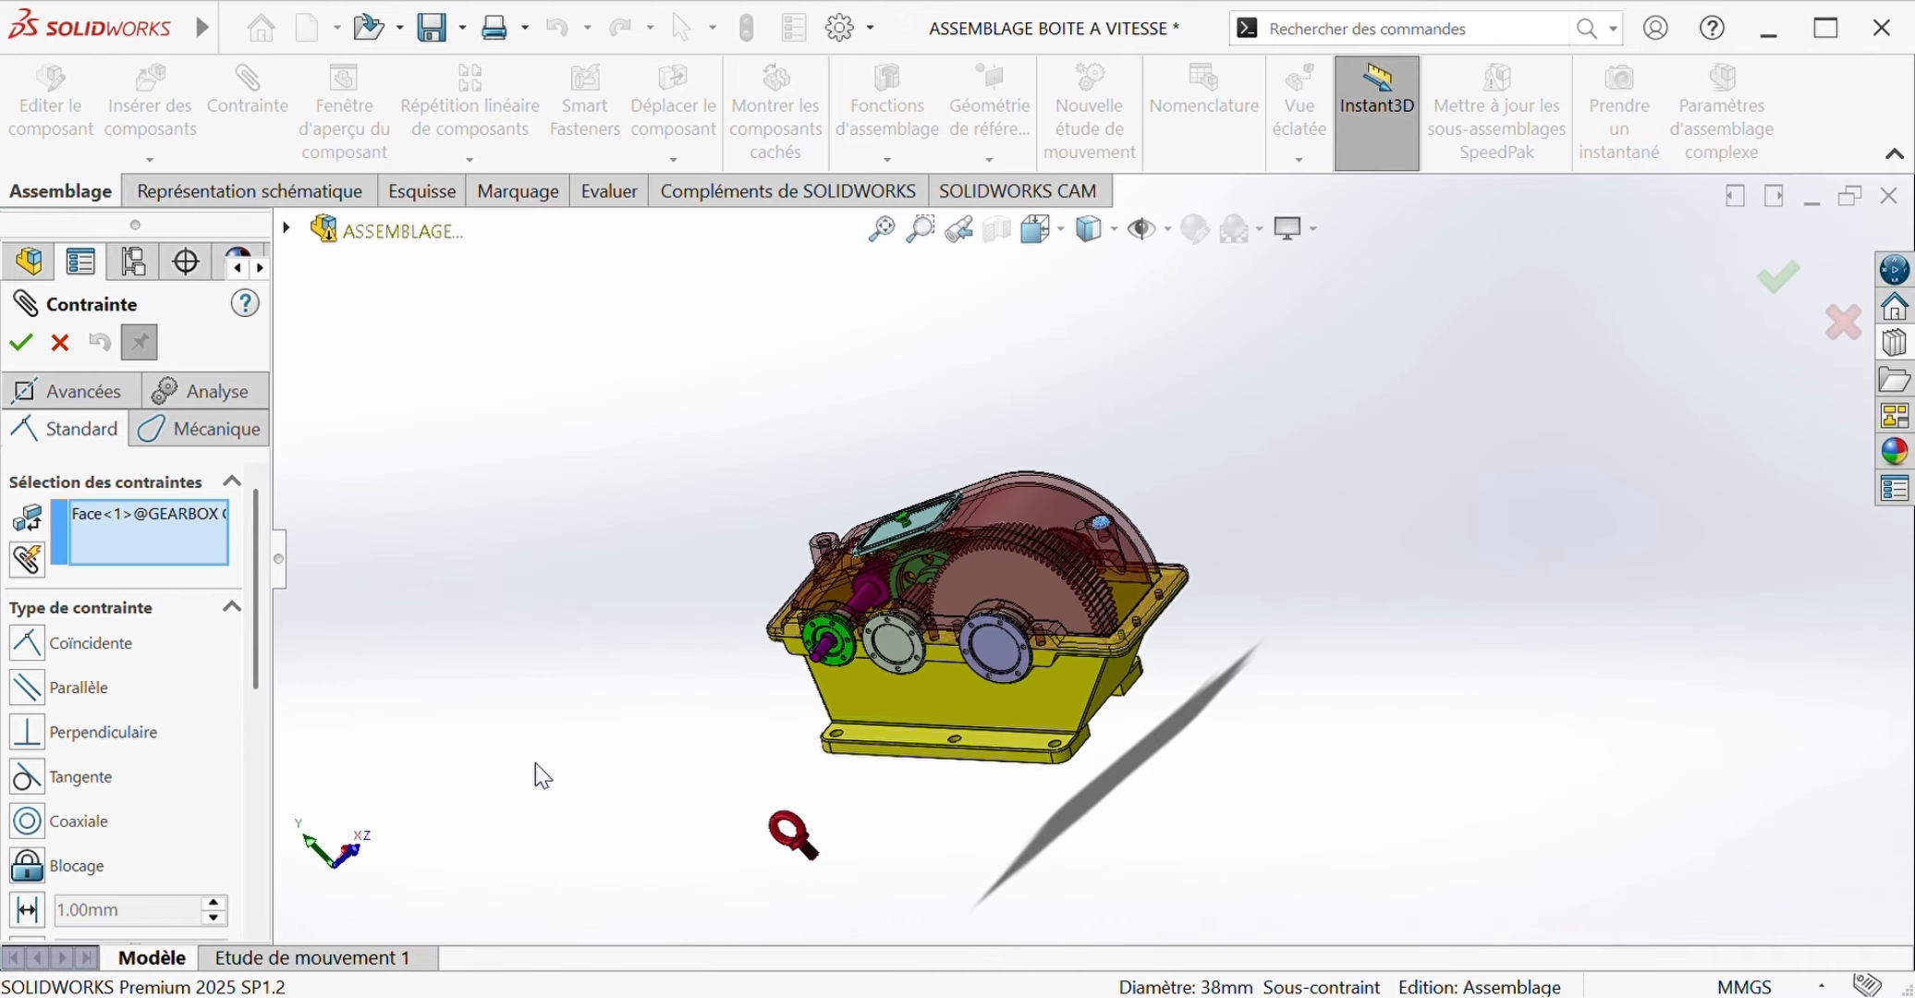
scroll(830, 835, "down", 5)
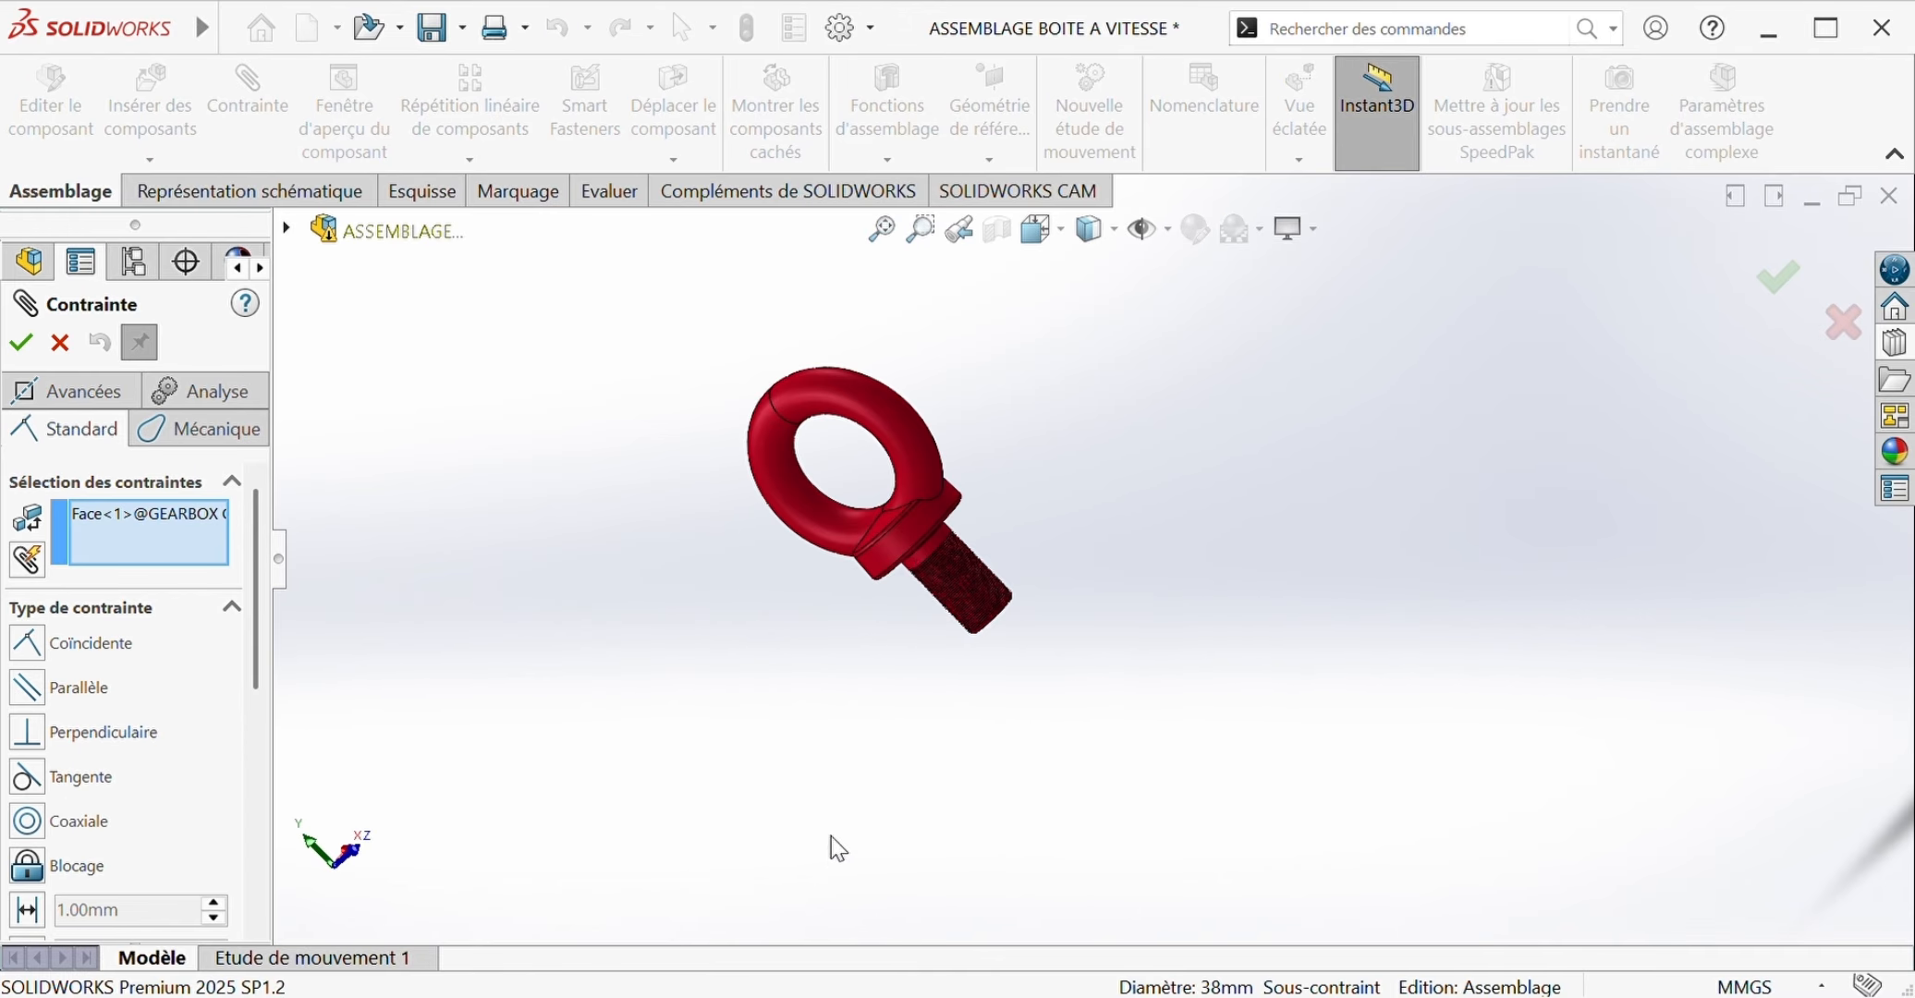
left_click(911, 529)
scroll(1238, 480, "up", 5)
scroll(1238, 481, "up", 2)
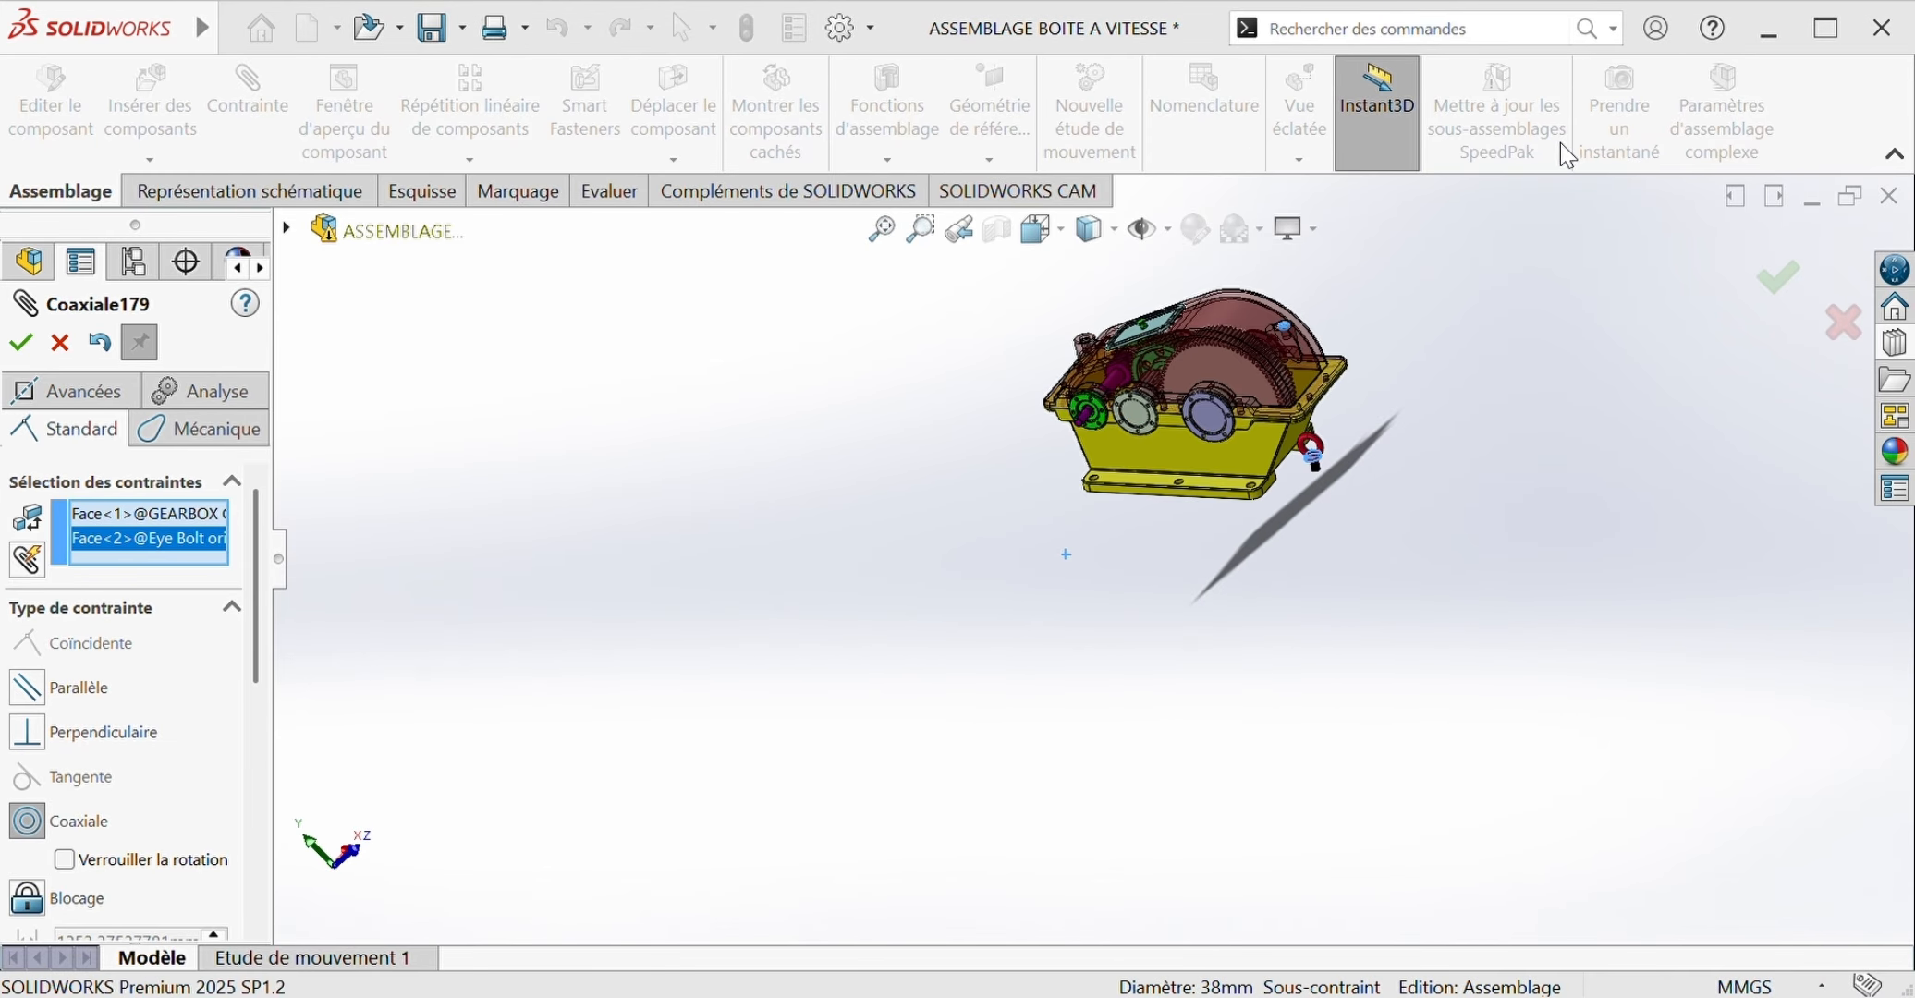
Step: Remove and reselect the lifting boss's hole face in the eye bolt's coaxial mate, accept it, and finish mating
left_click(130, 517)
key("Delete")
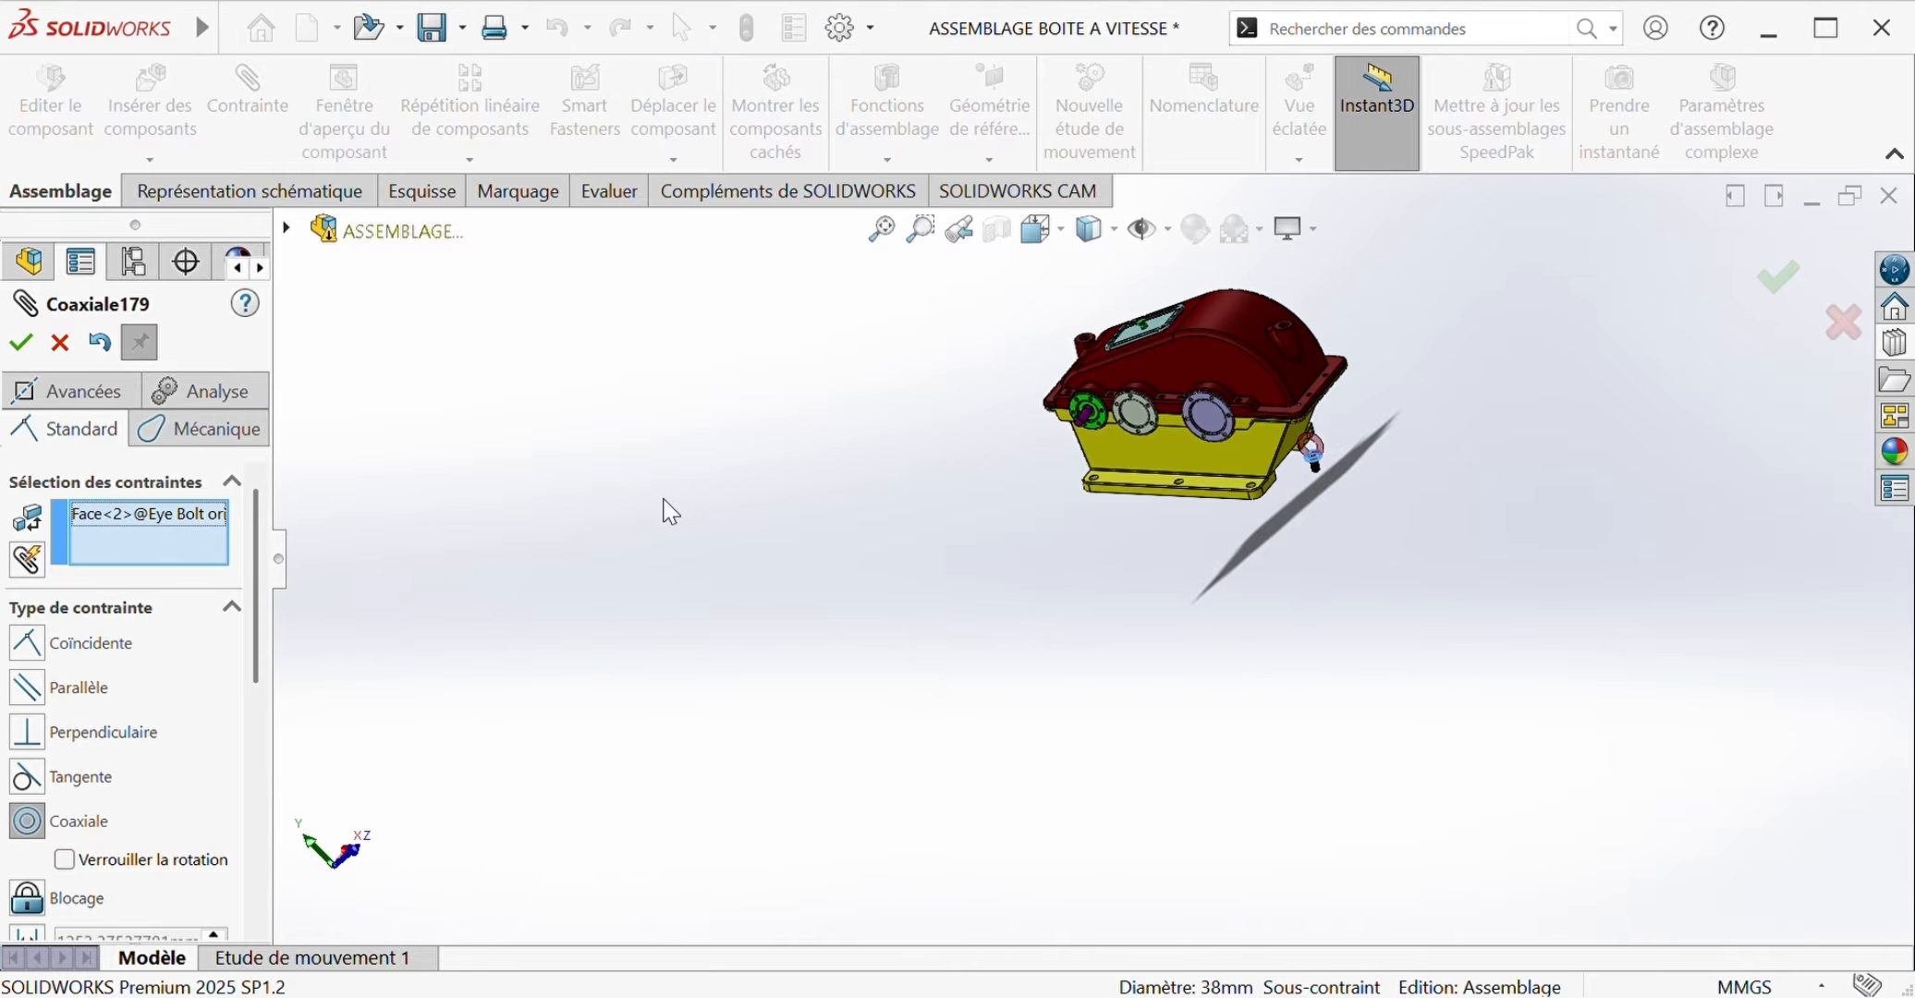
scroll(1218, 410, "down", 8)
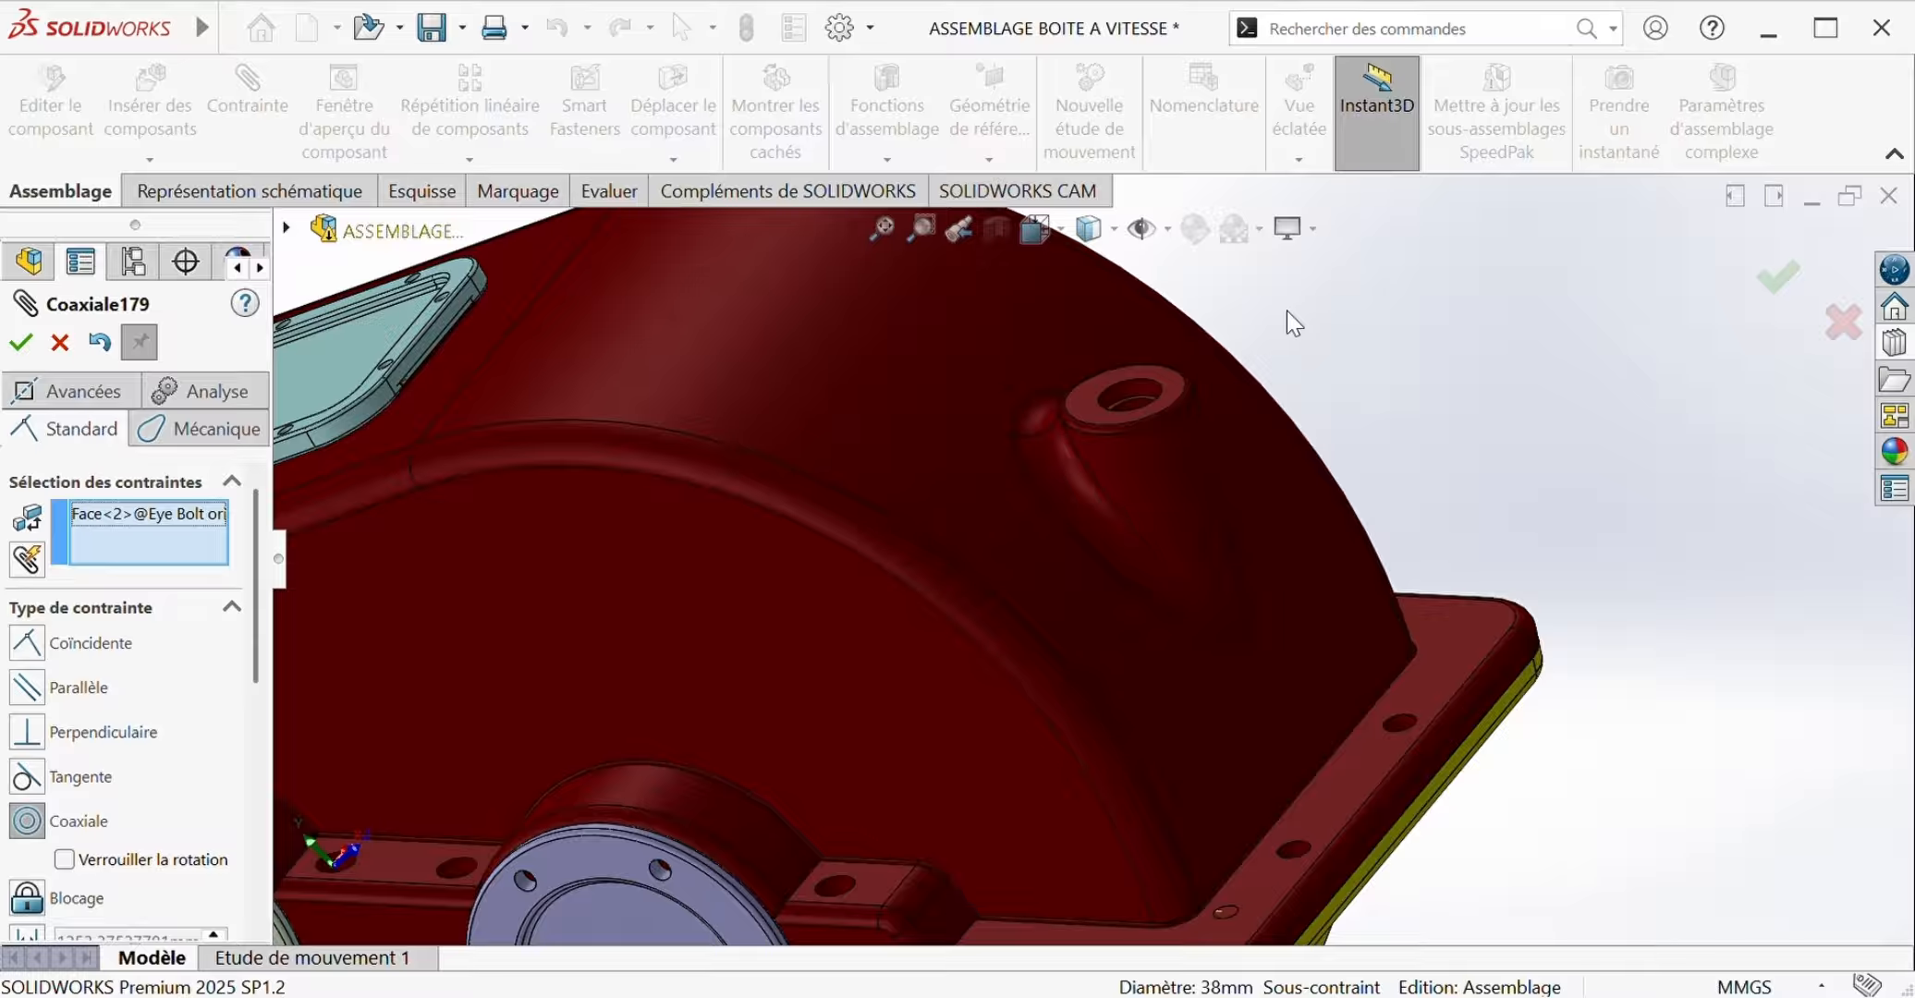
left_click(1144, 384)
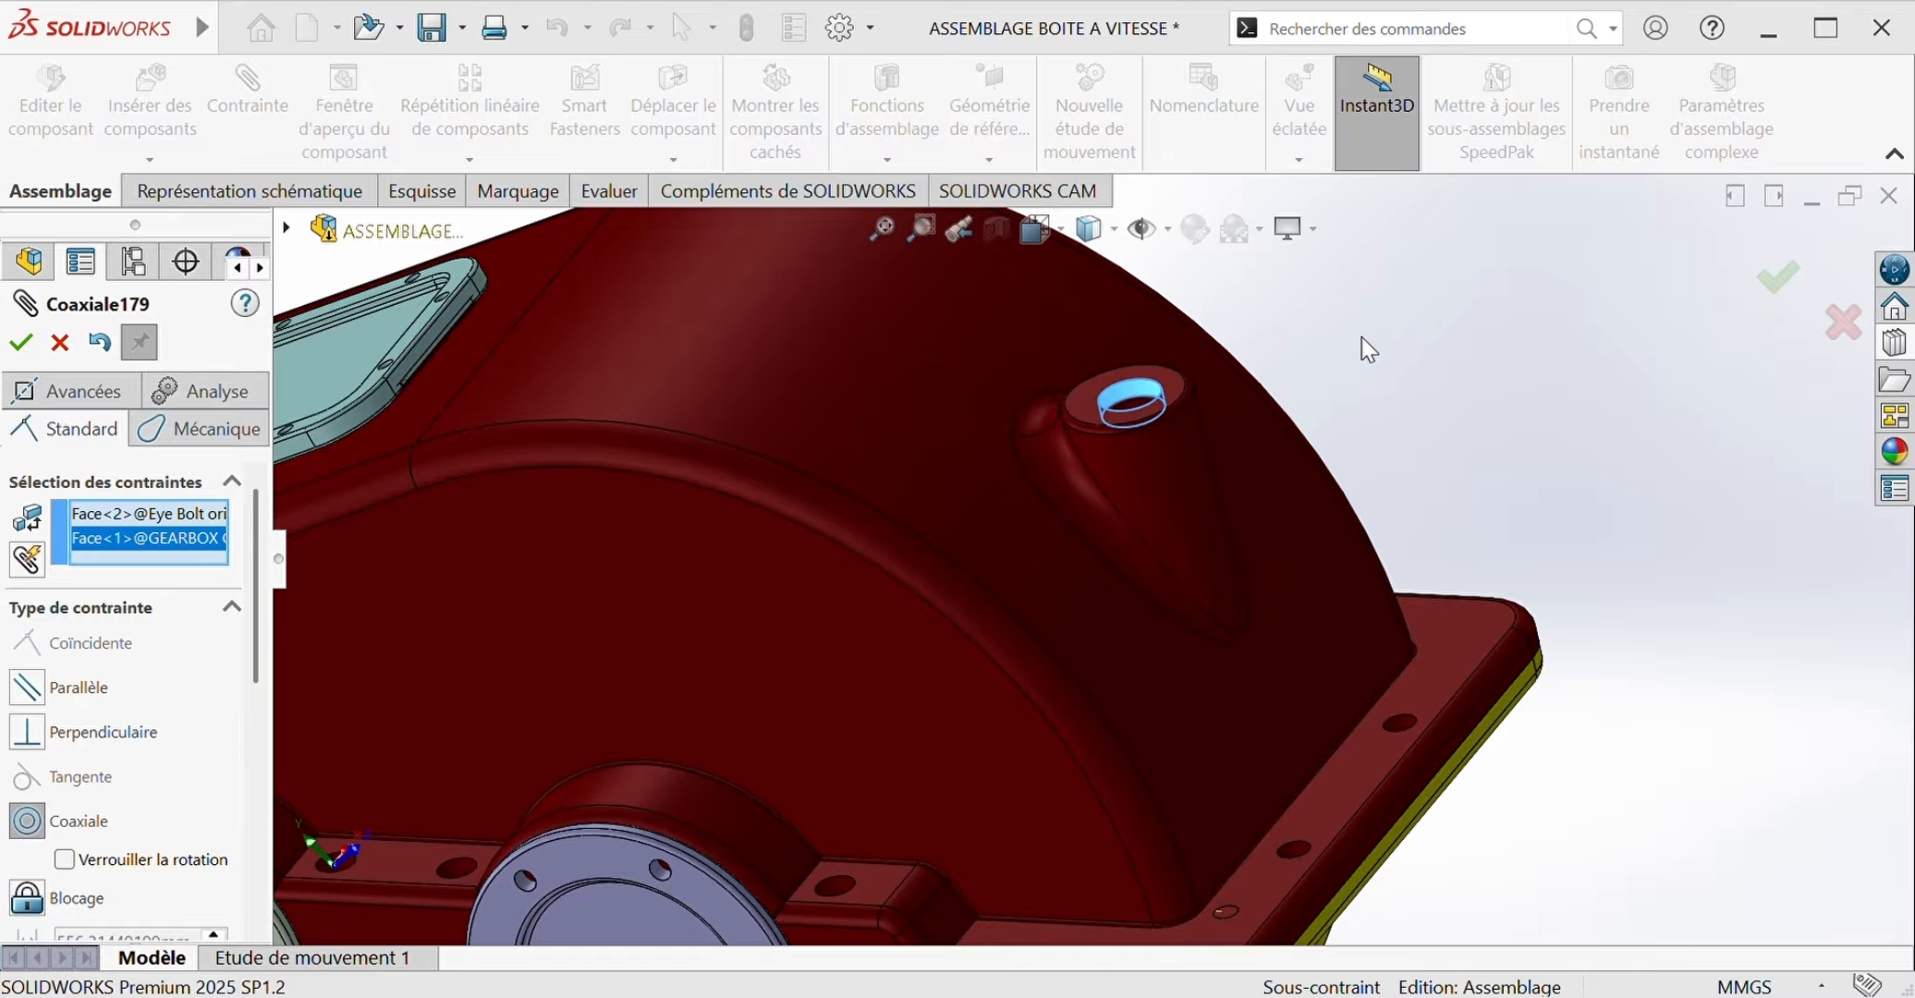
key("Return")
scroll(1454, 403, "up", 5)
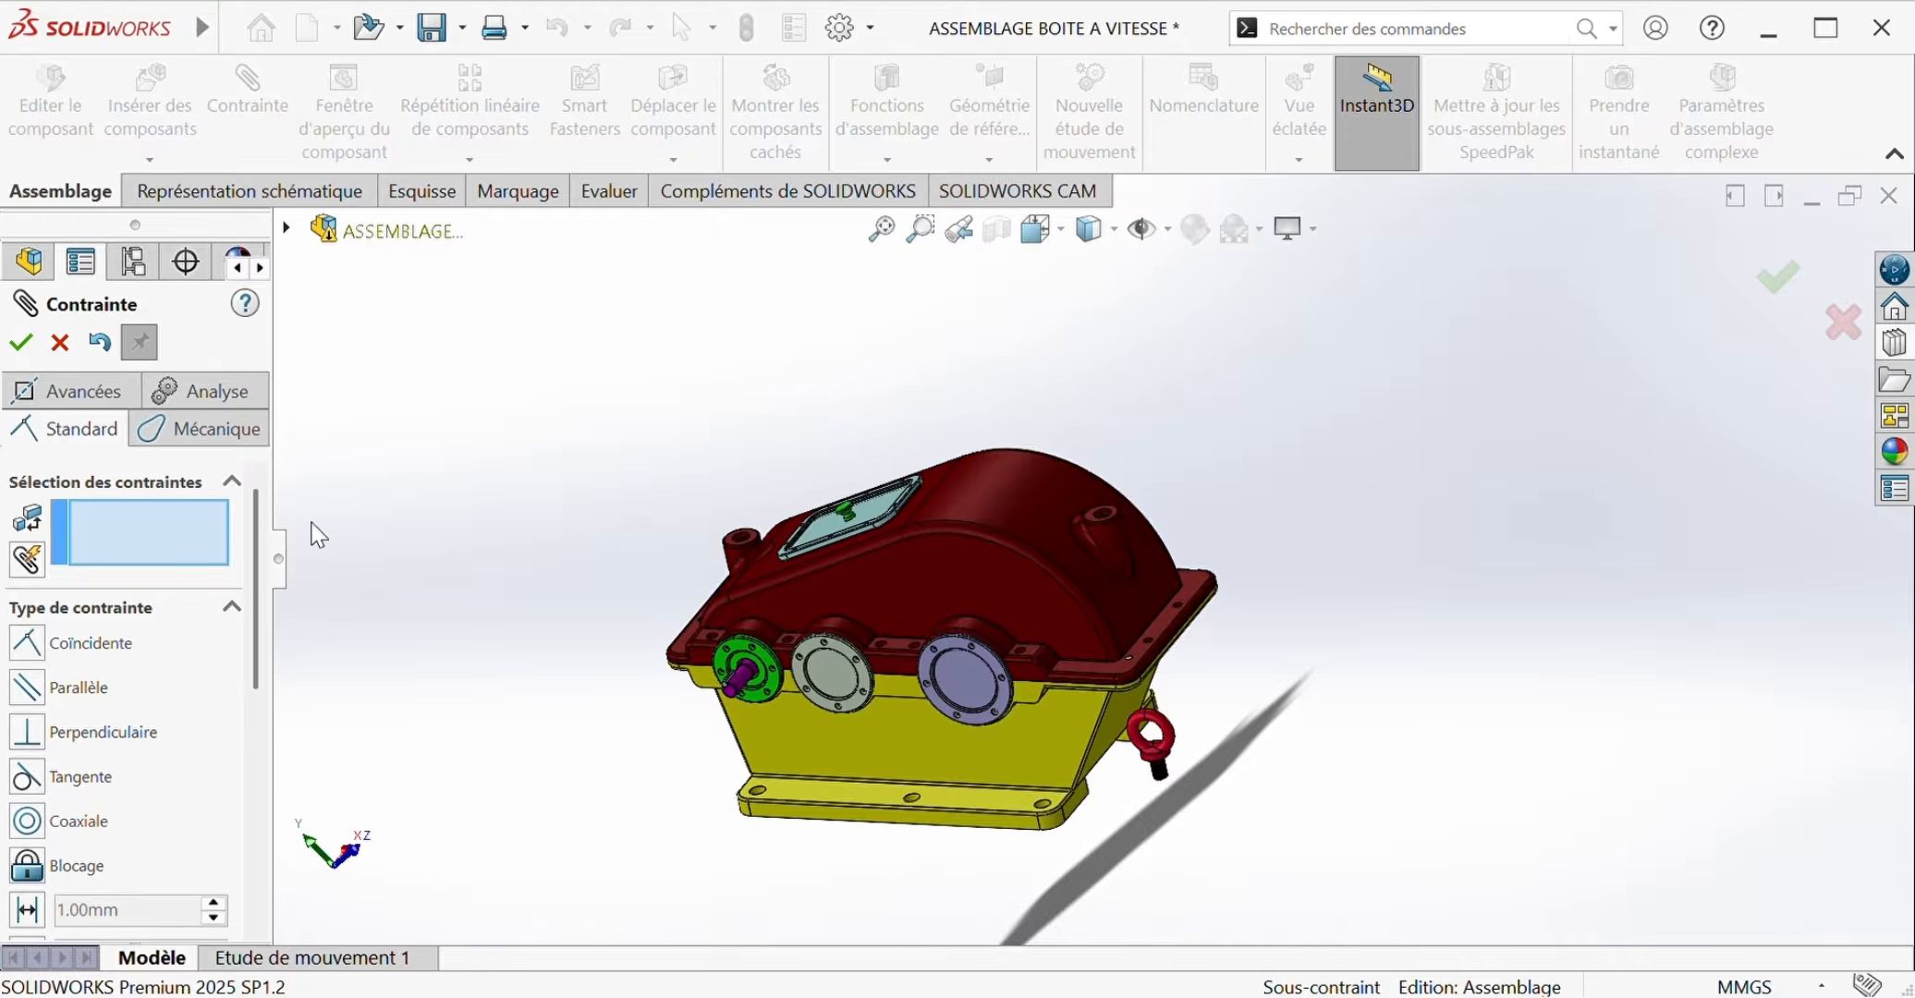
left_click(21, 342)
Step: Move the eye bolt above its boss and mate the underside of its collar coincident with the boss's top face
left_click_drag(1149, 730, 1192, 429)
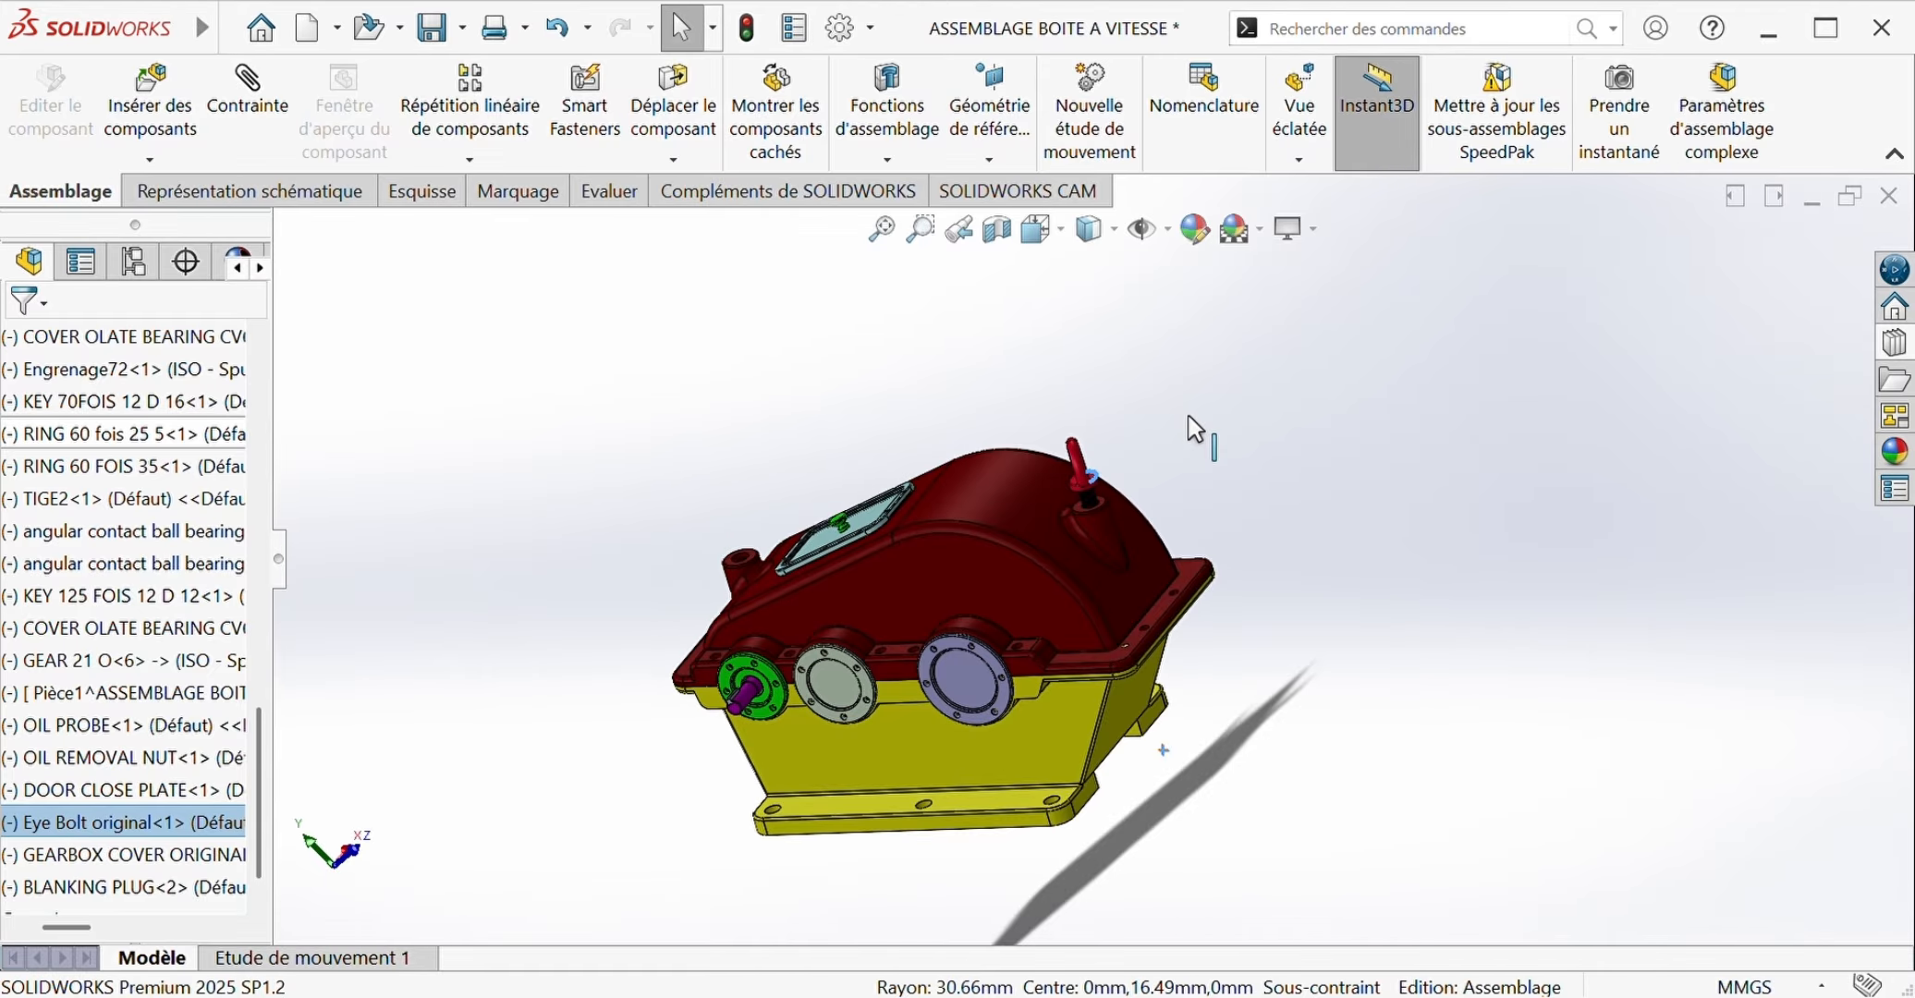
scroll(1113, 500, "down", 10)
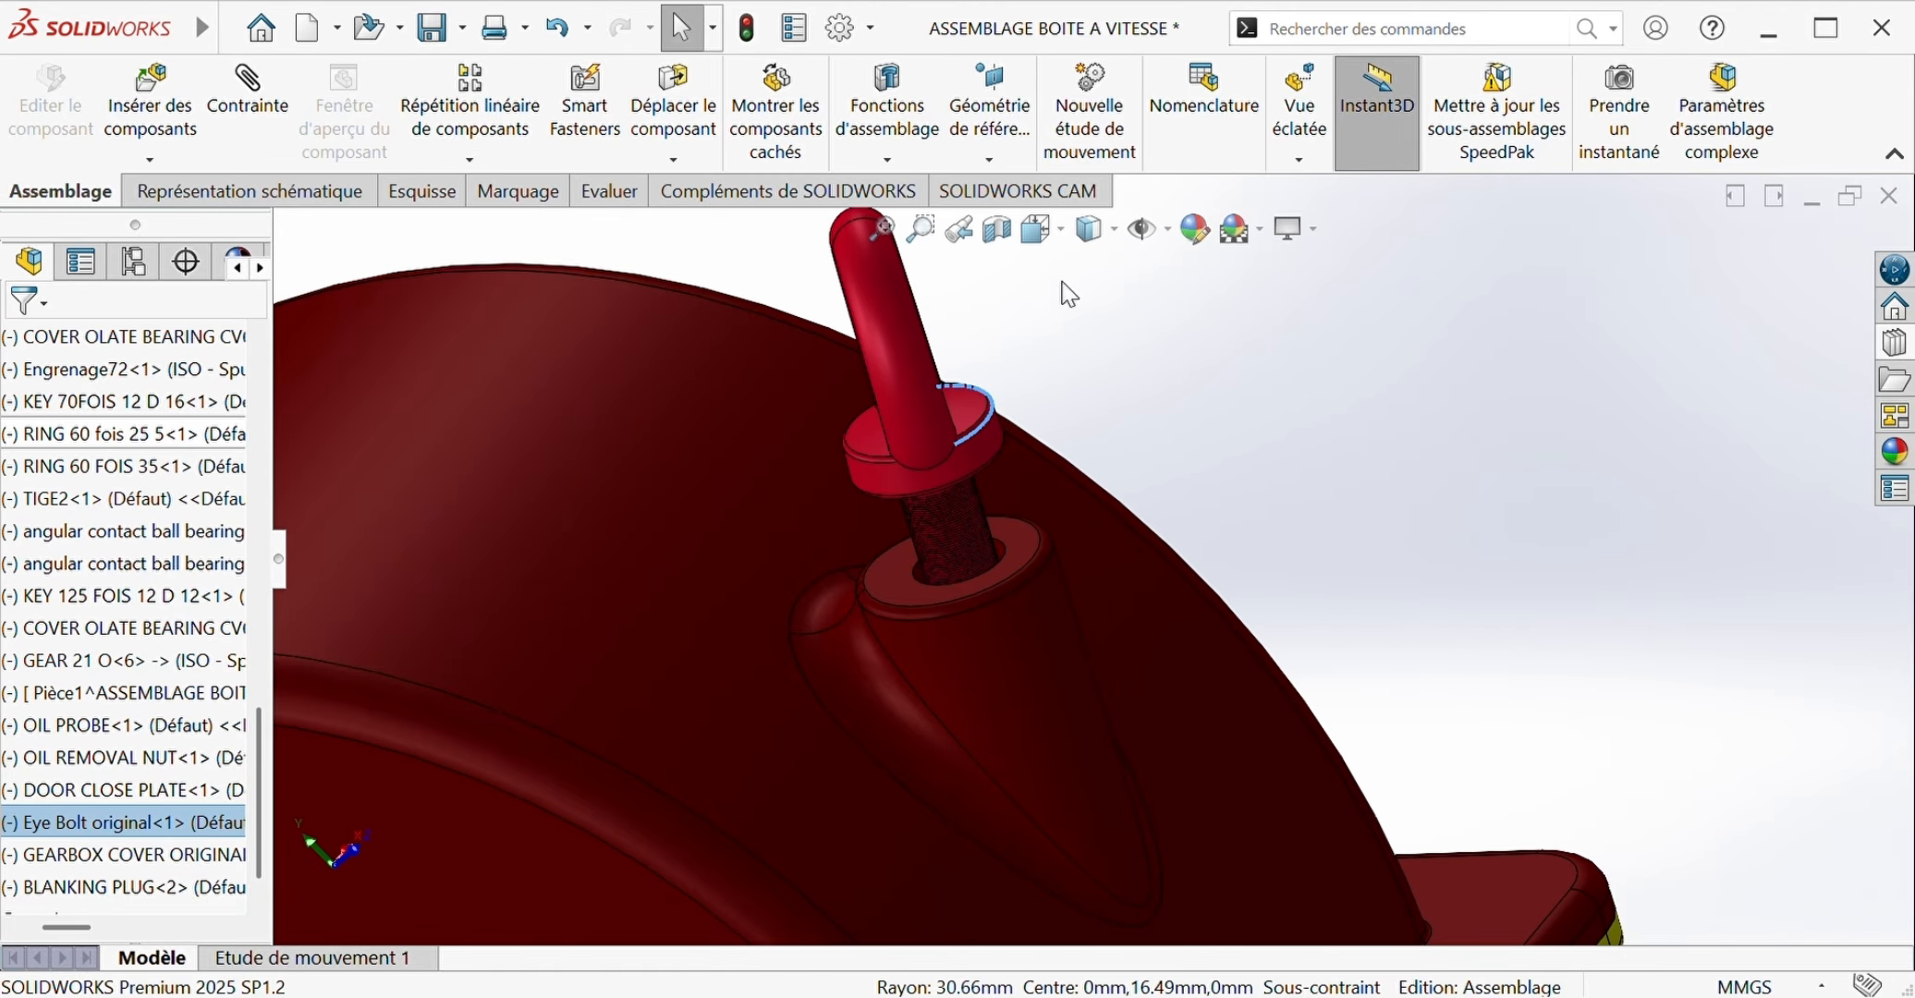
middle_click_drag(1109, 374, 968, 315)
left_click(649, 392)
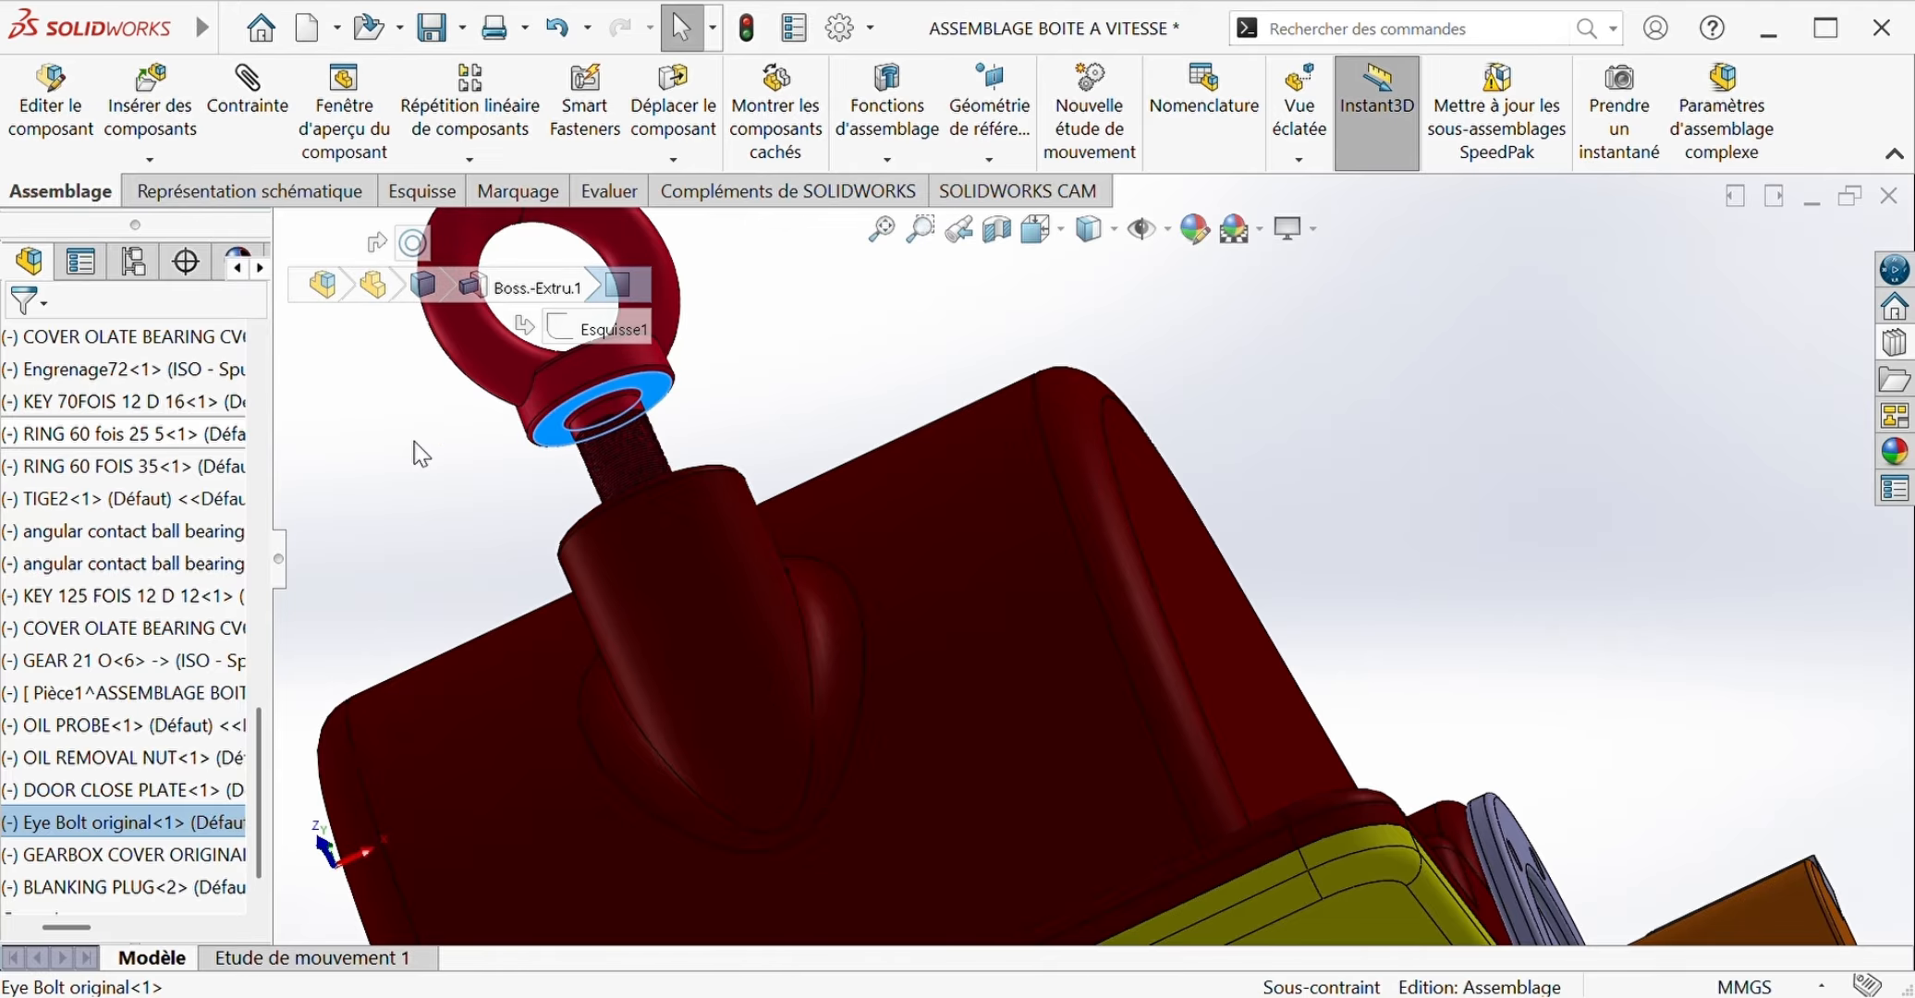
middle_click_drag(412, 444, 701, 602)
scroll(699, 555, "down", 2)
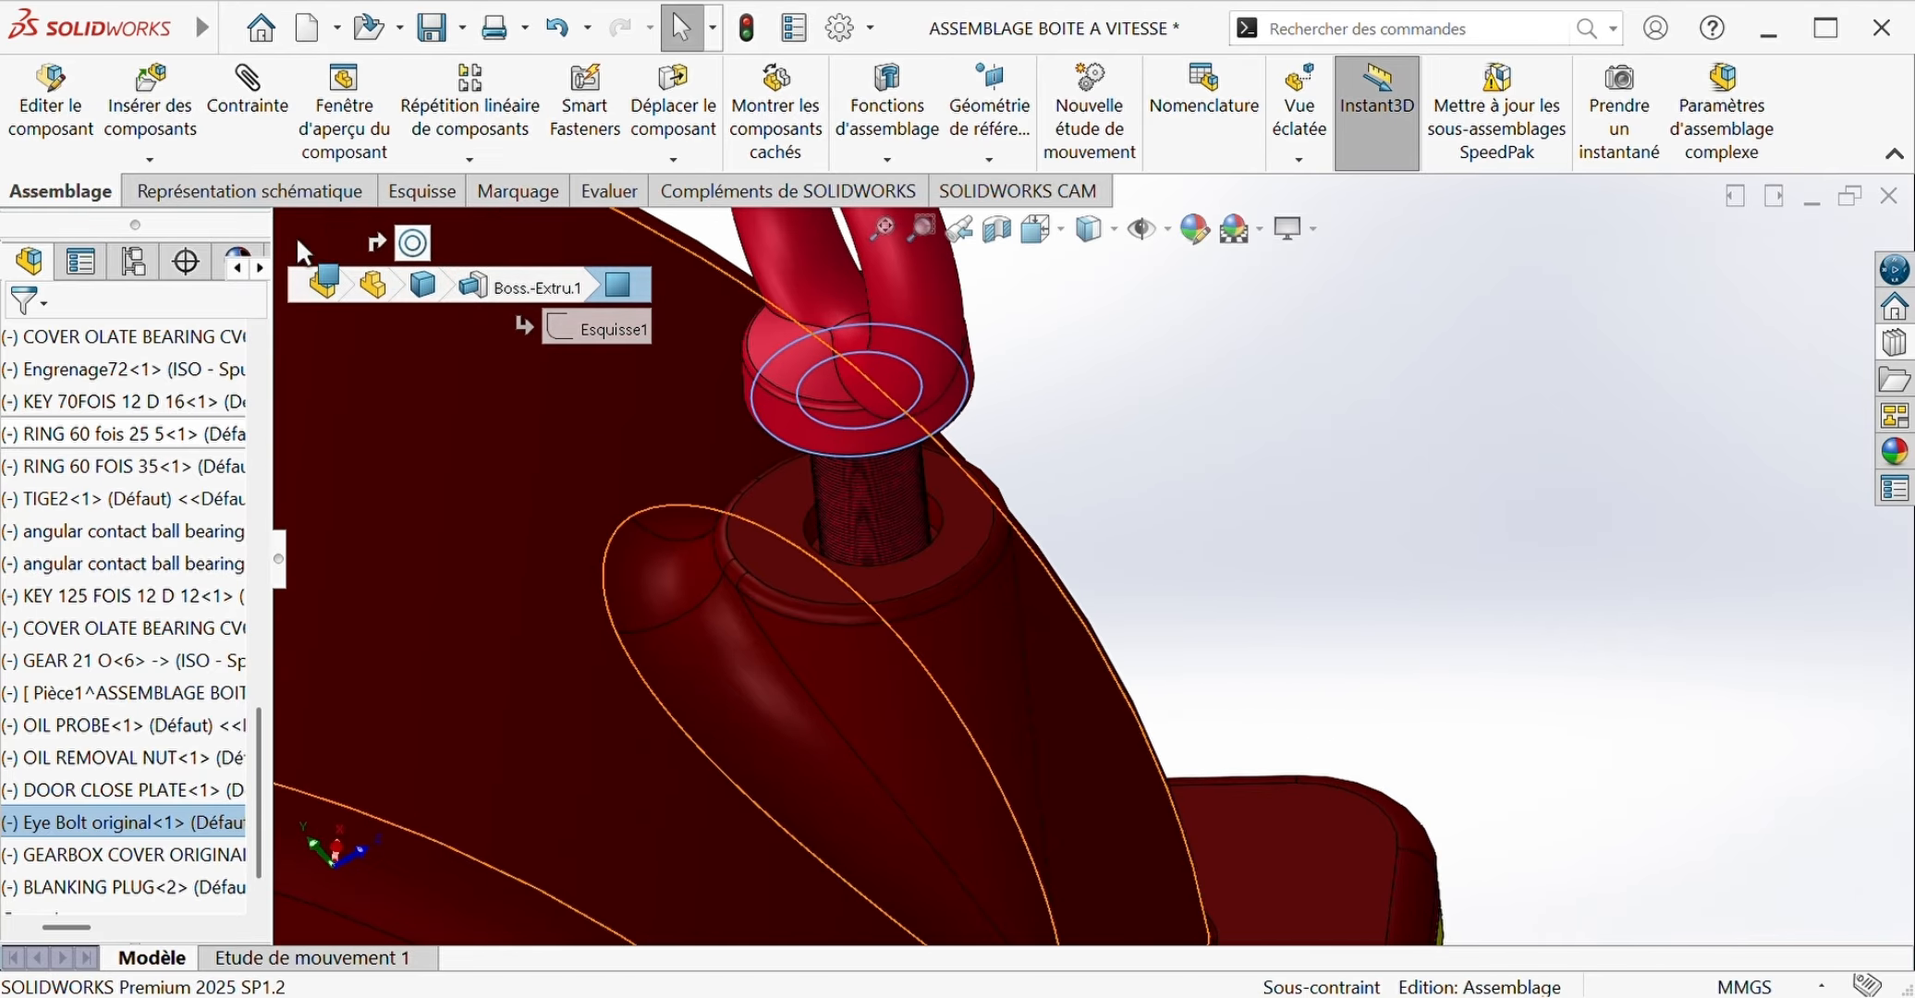
left_click(248, 106)
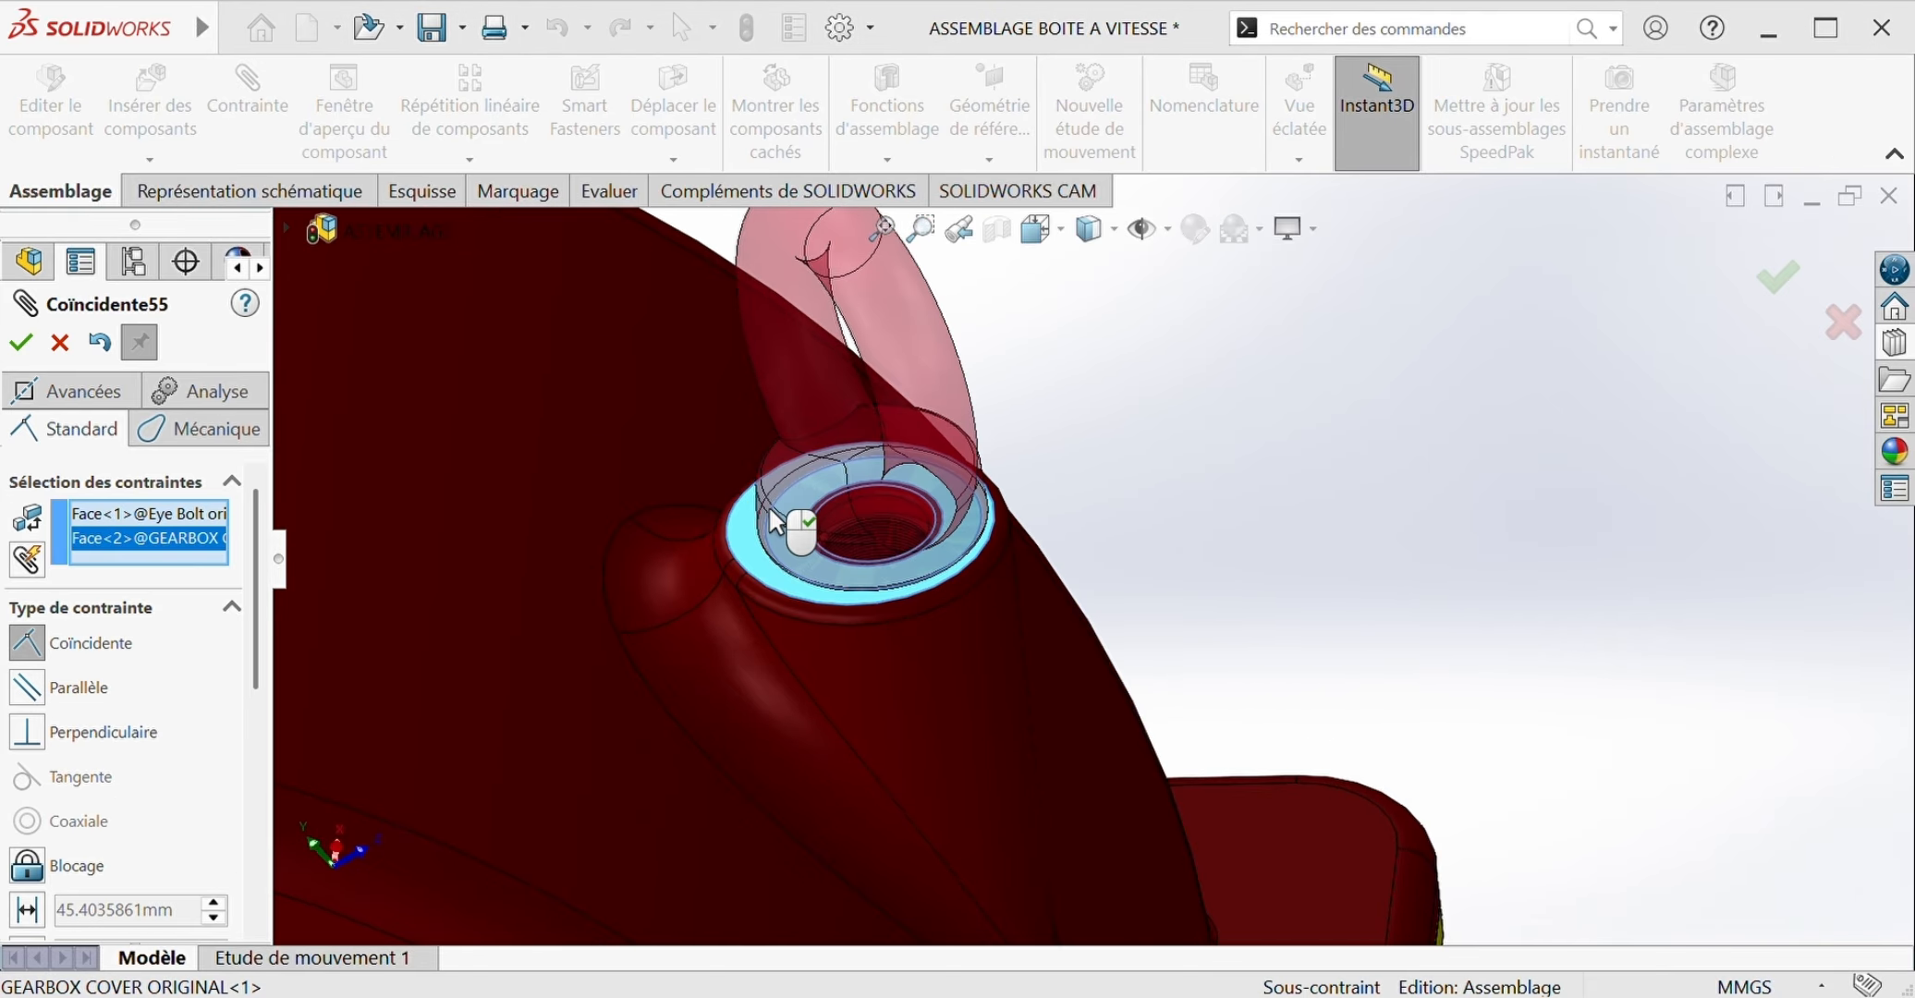
right_click(726, 466)
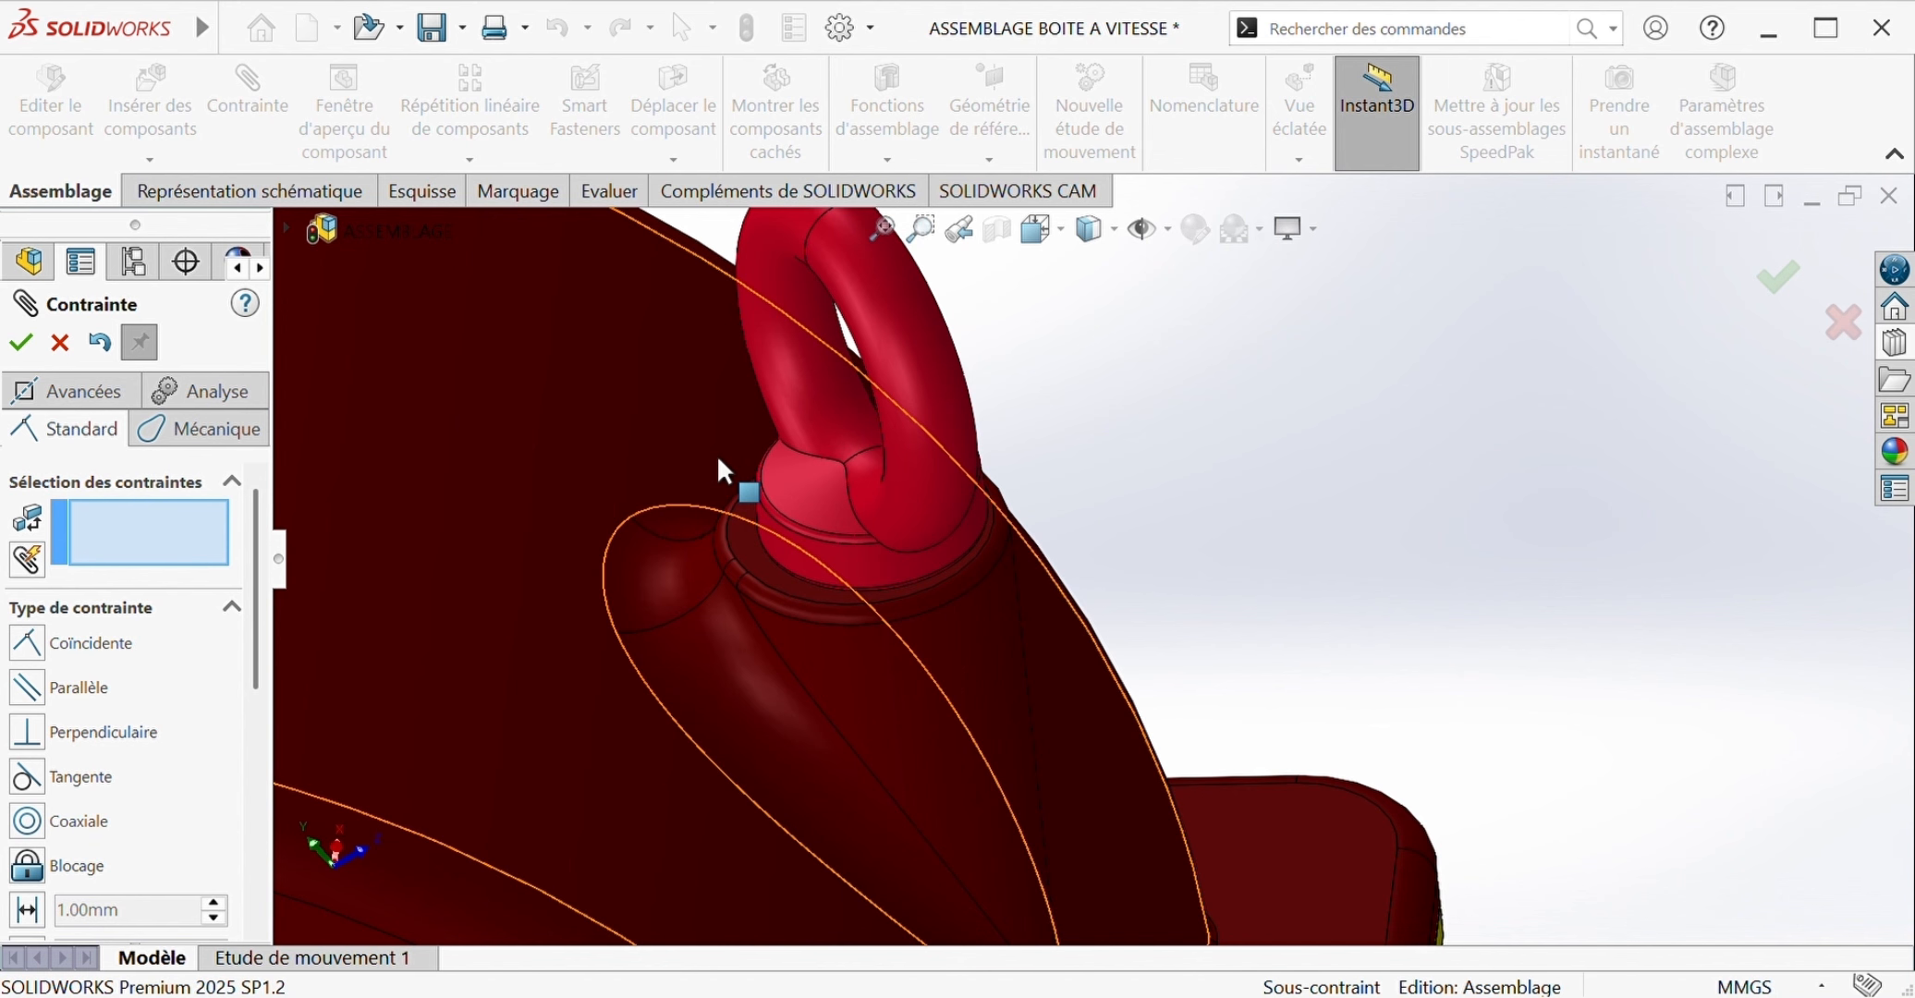
left_click(1777, 276)
scroll(1181, 285, "up", 4)
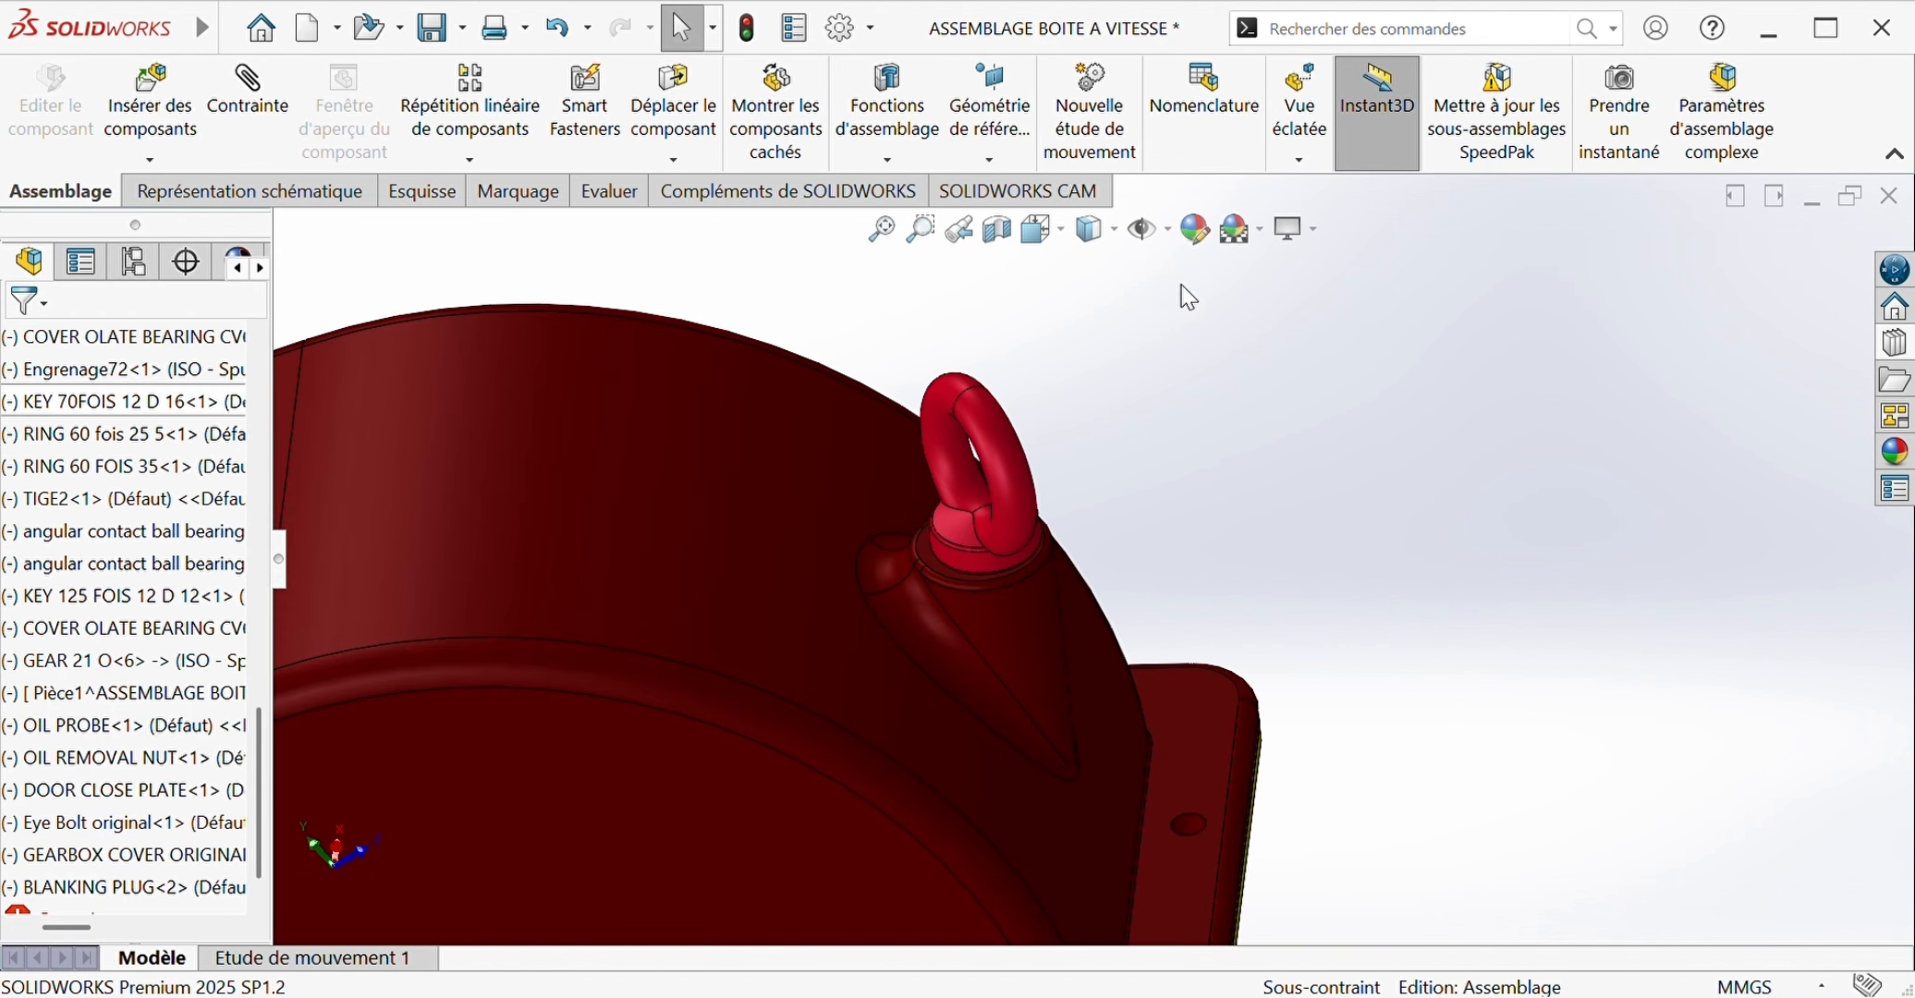
left_click(1005, 446)
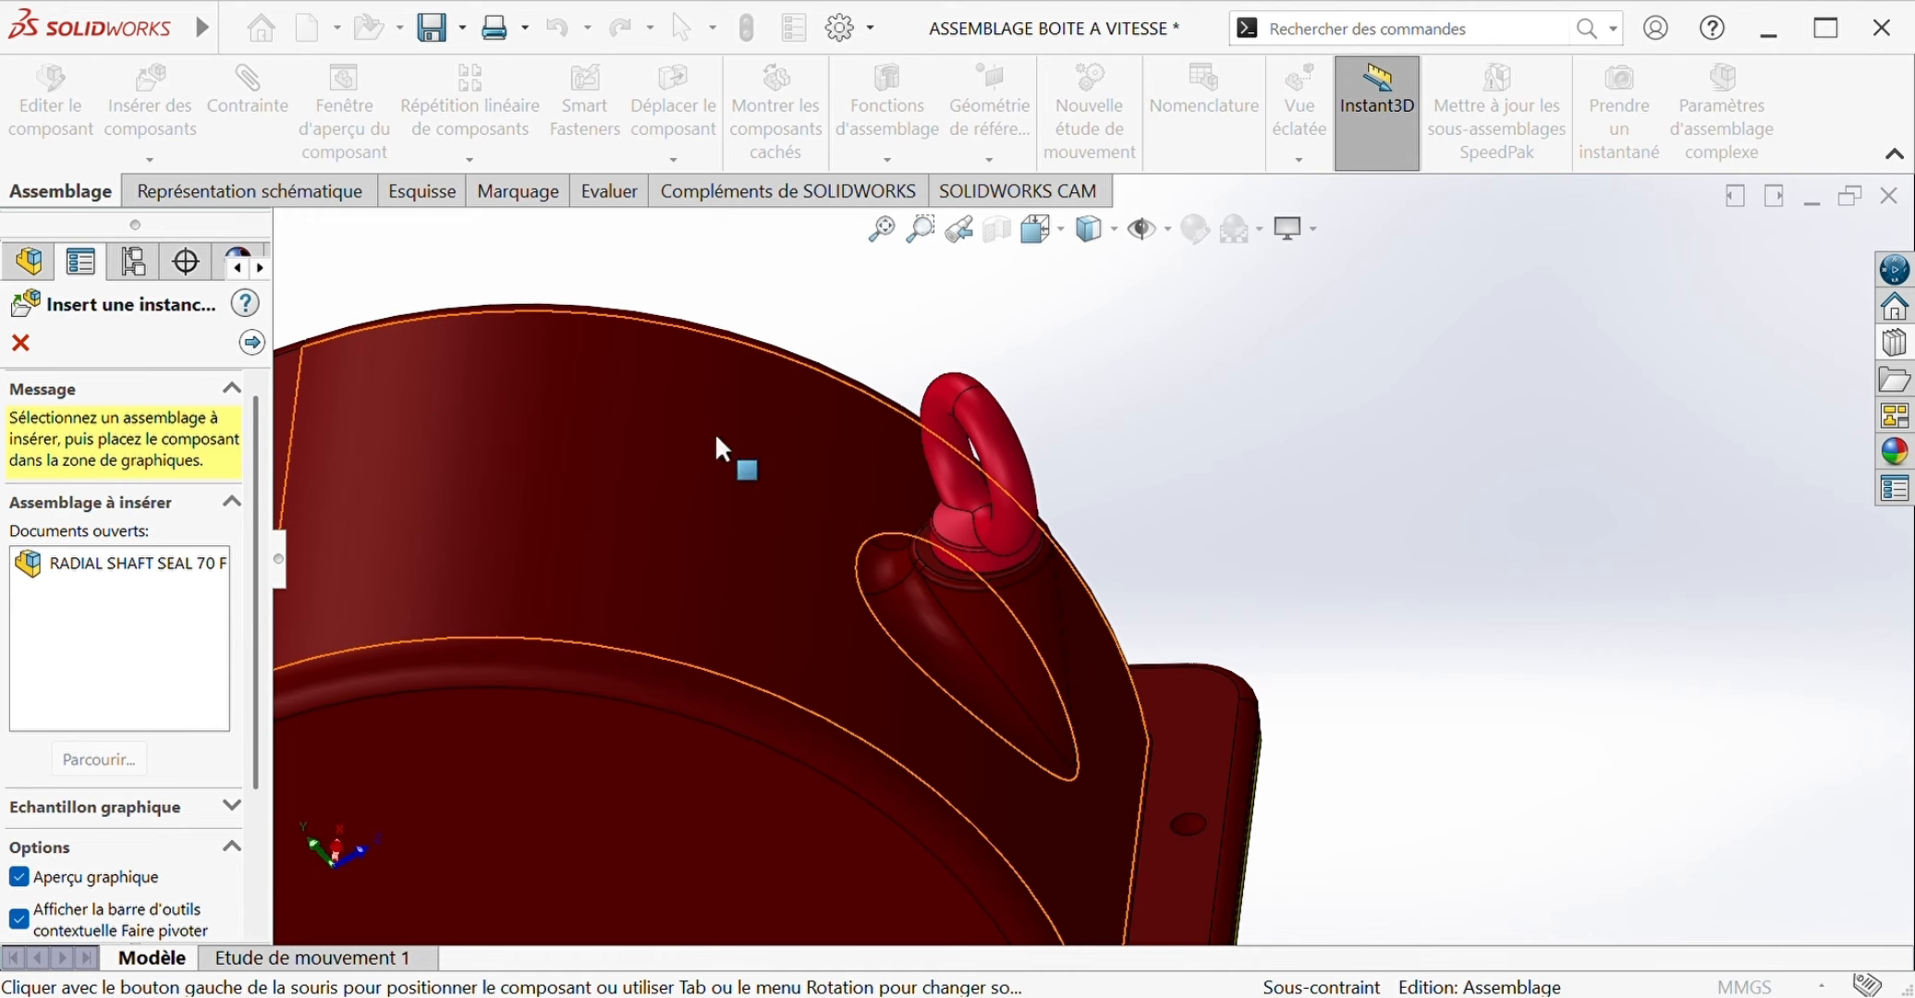
scroll(717, 439, "up", 3)
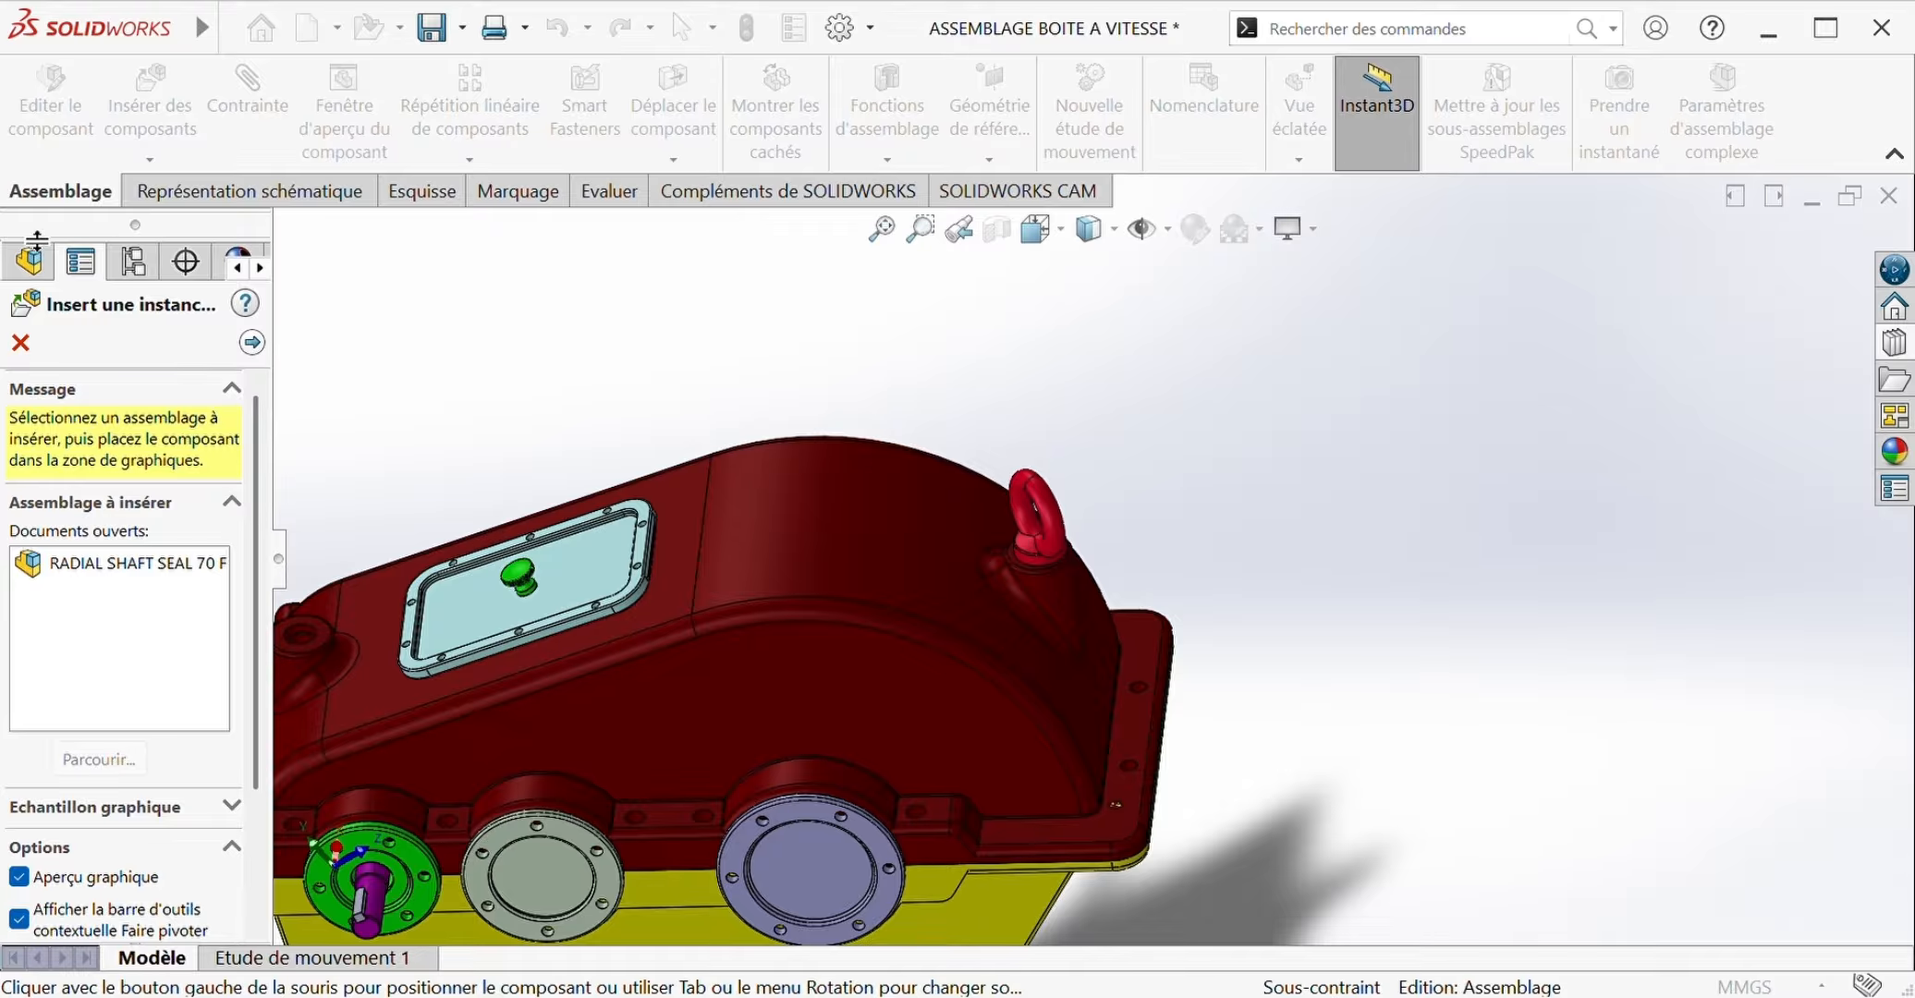
left_click(21, 343)
left_click(1026, 493)
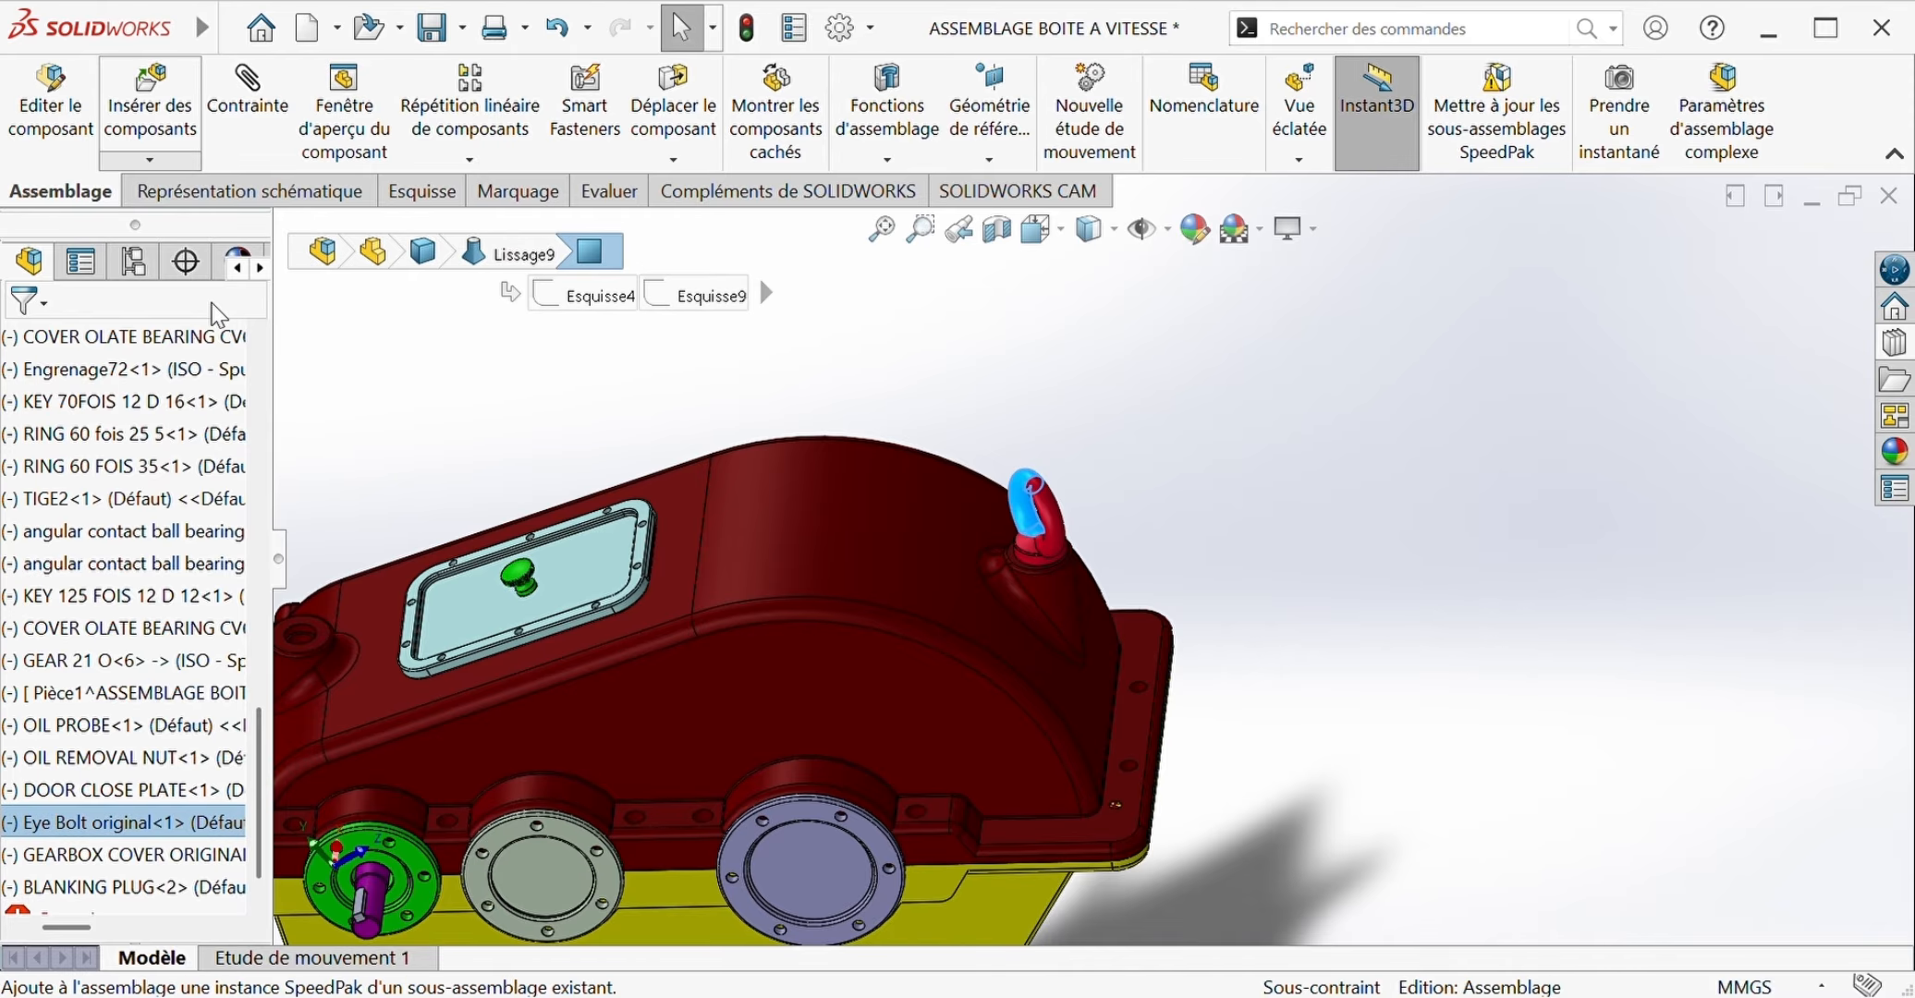
left_click(213, 319)
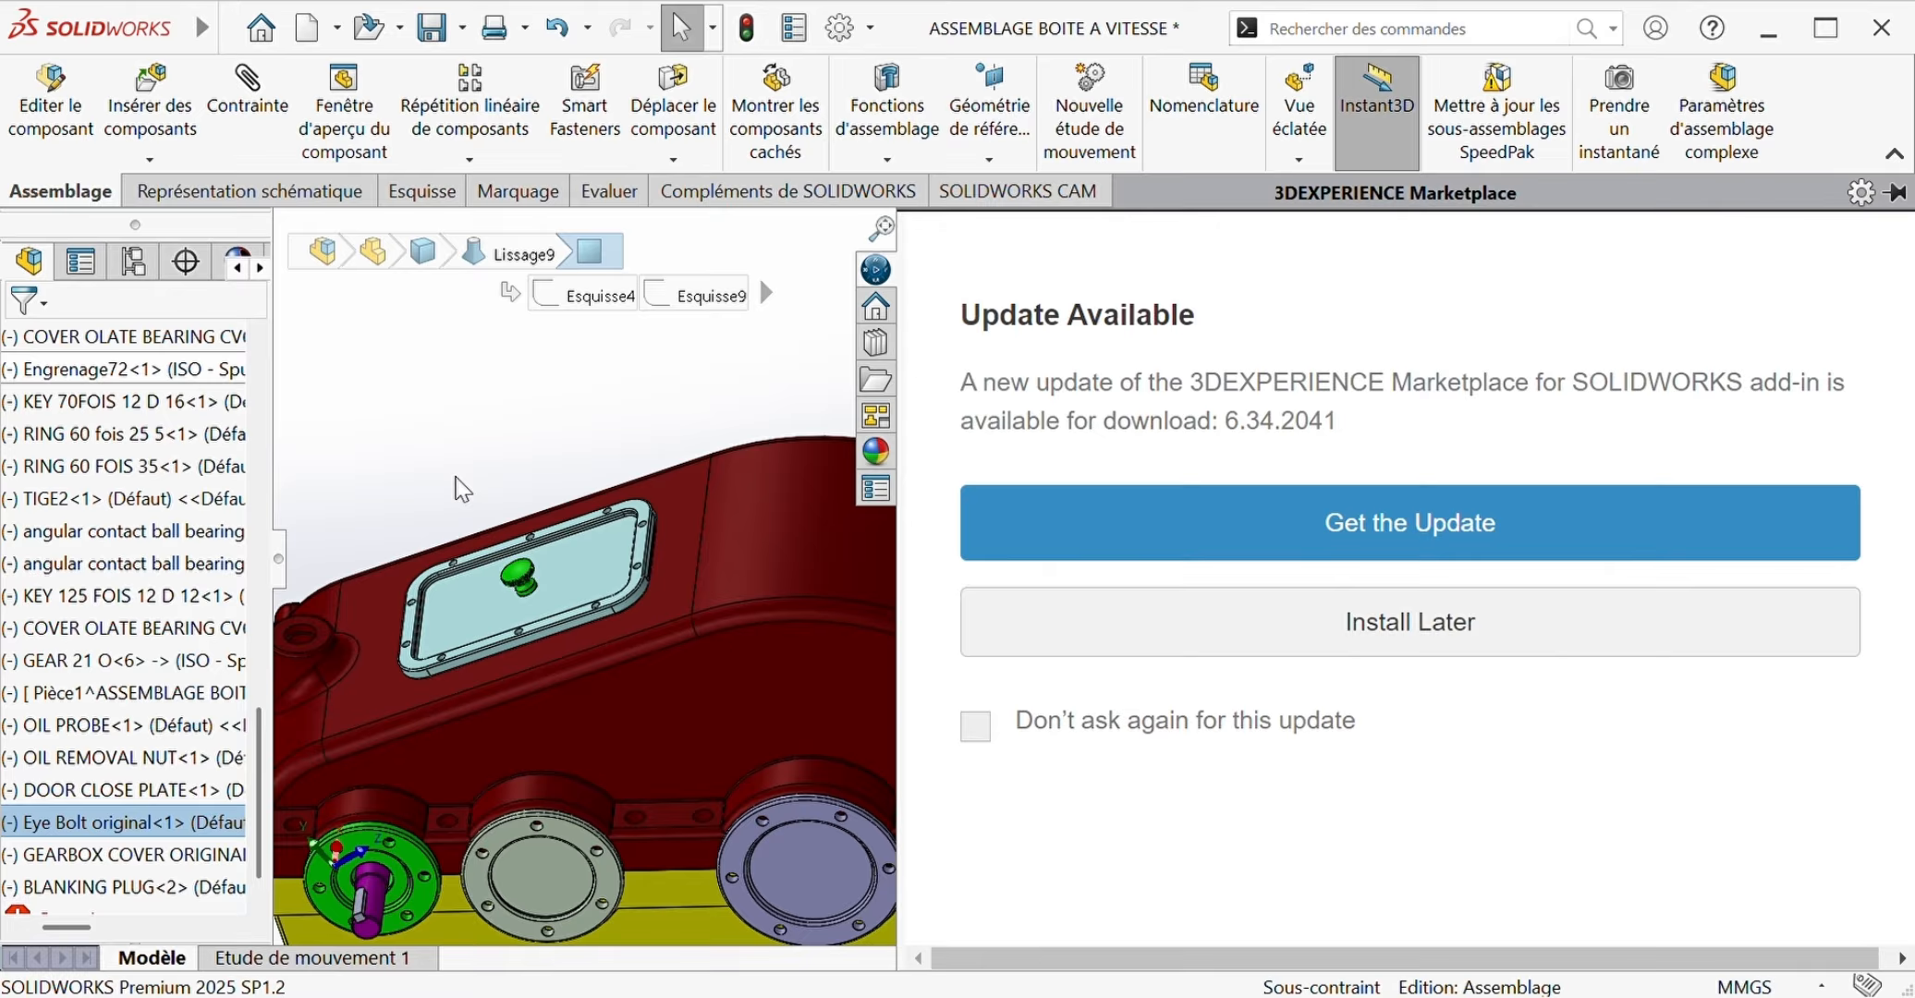
left_click(581, 398)
scroll(1072, 450, "up", 3)
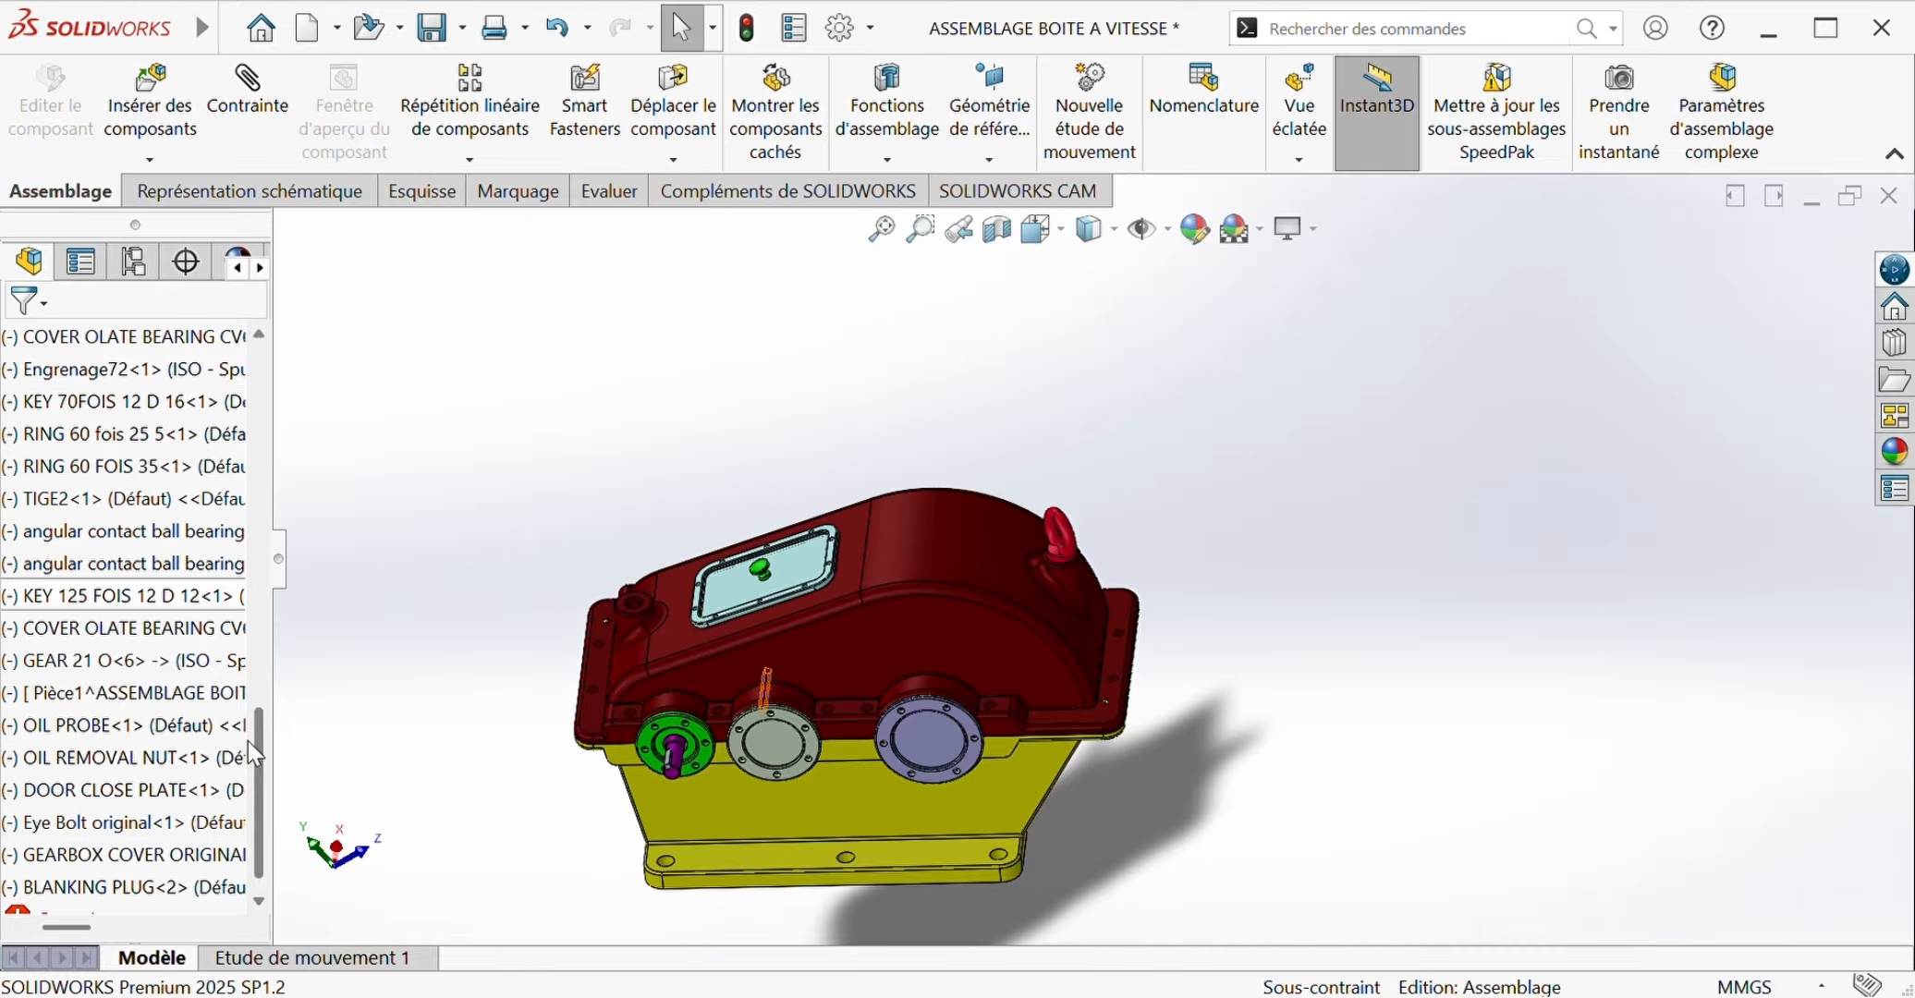
Step: Insert a second eye bolt into the assembly beside the cover's empty lifting boss
scroll(259, 753, "down", 1)
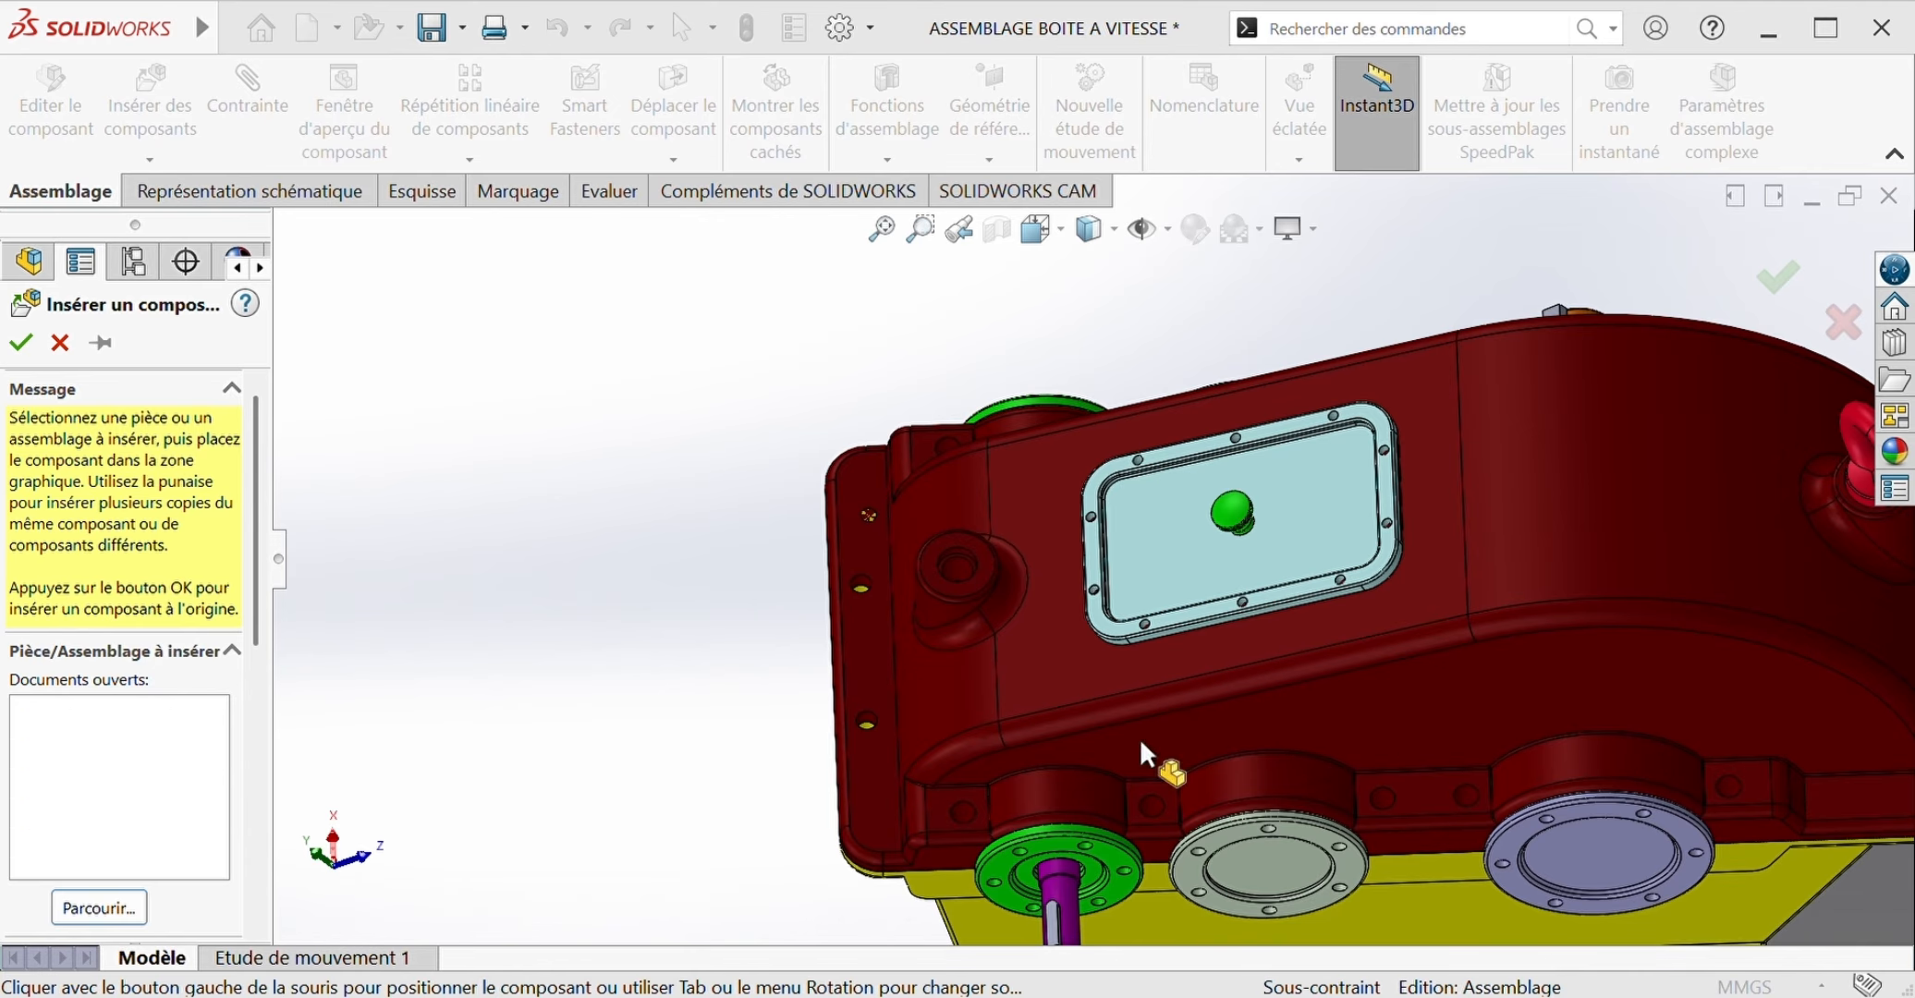
left_click(702, 517)
mouse_move(702, 573)
middle_mouse_down()
mouse_move(692, 589)
mouse_move(716, 550)
middle_mouse_up()
scroll(837, 633, "down", 3)
scroll(841, 639, "down", 3)
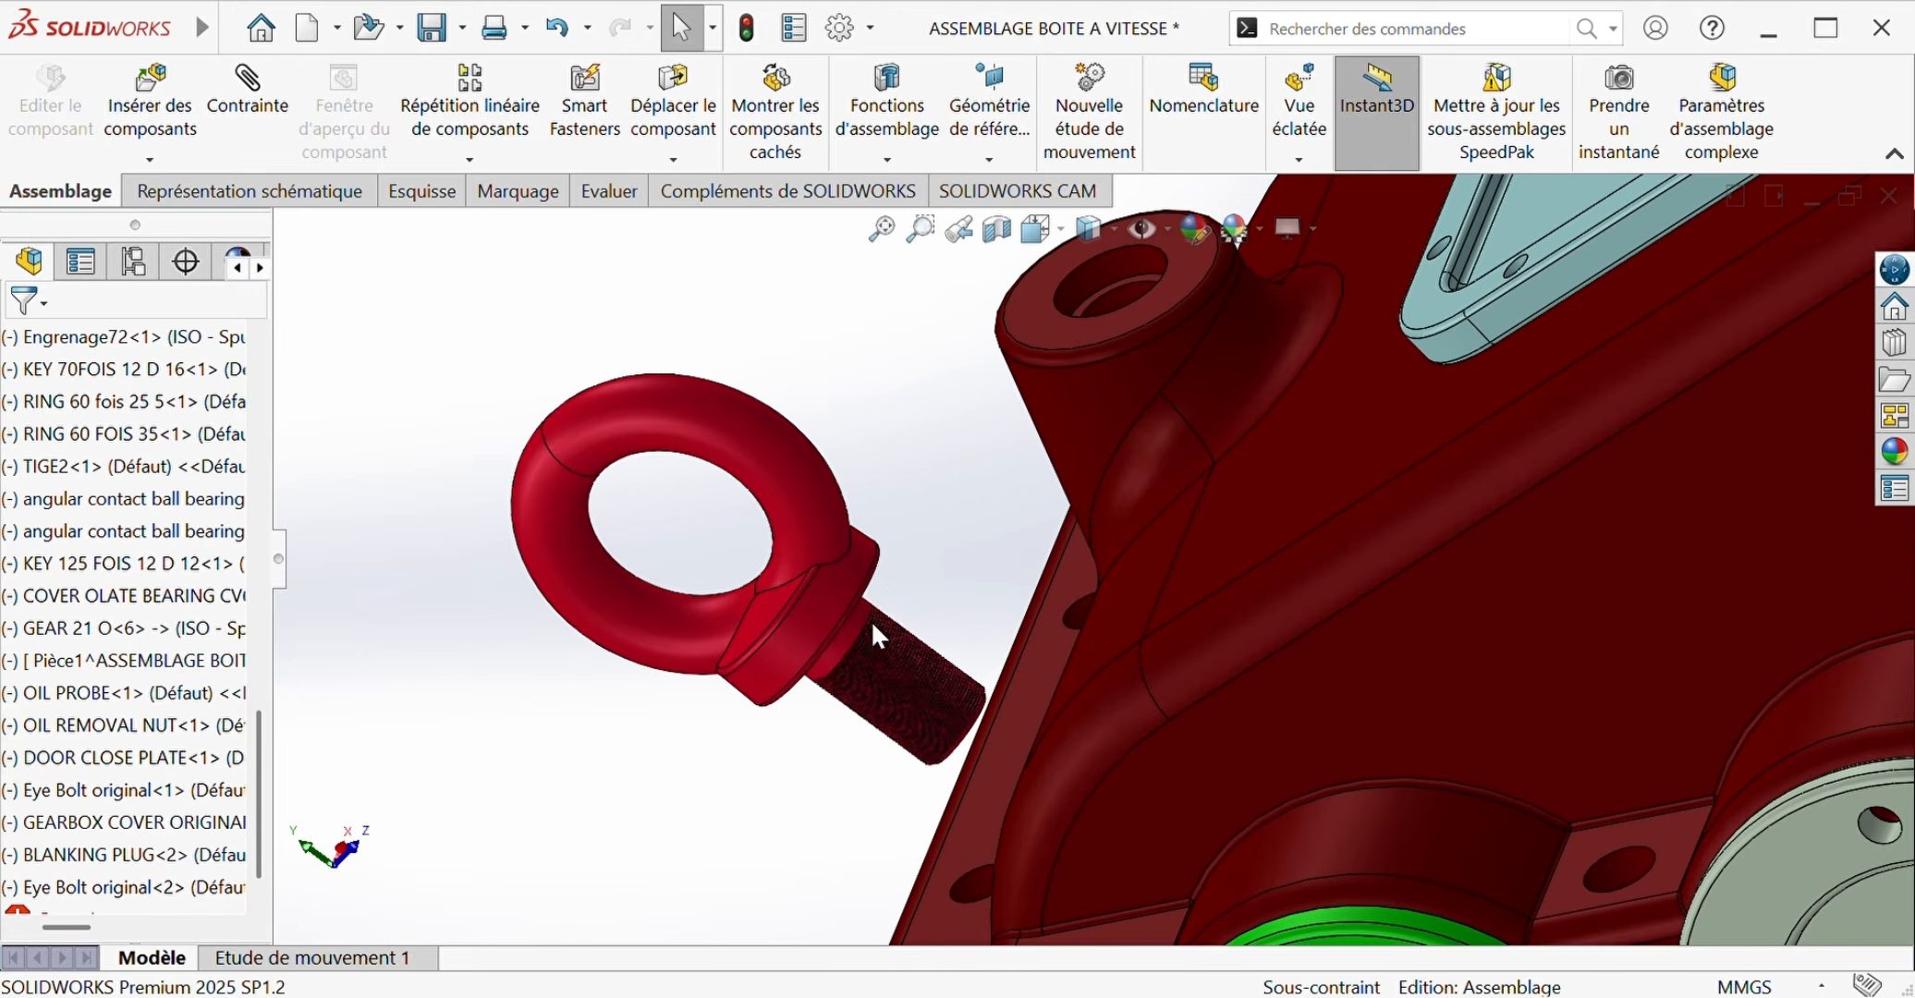
Step: Mate the second eye bolt's circular collar edge coaxially with the hole in the cover's empty lifting boss and finish mating
left_click(872, 593)
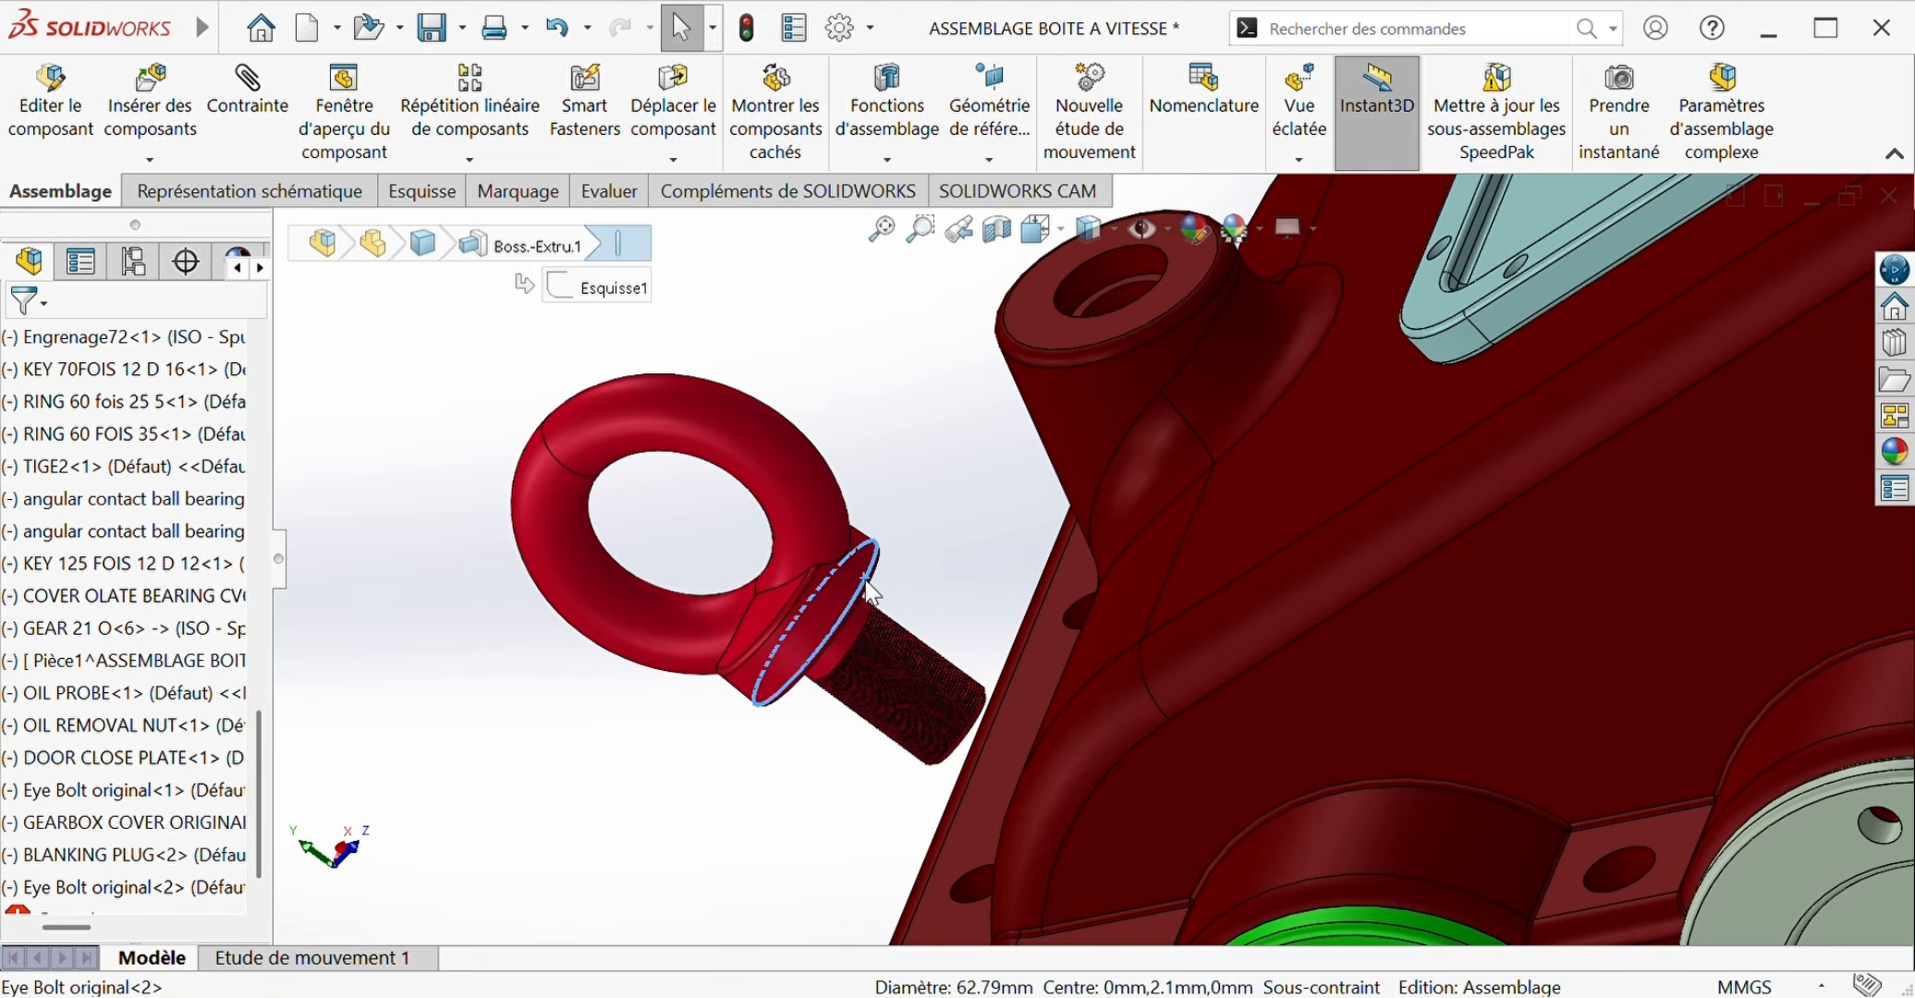
left_click(248, 85)
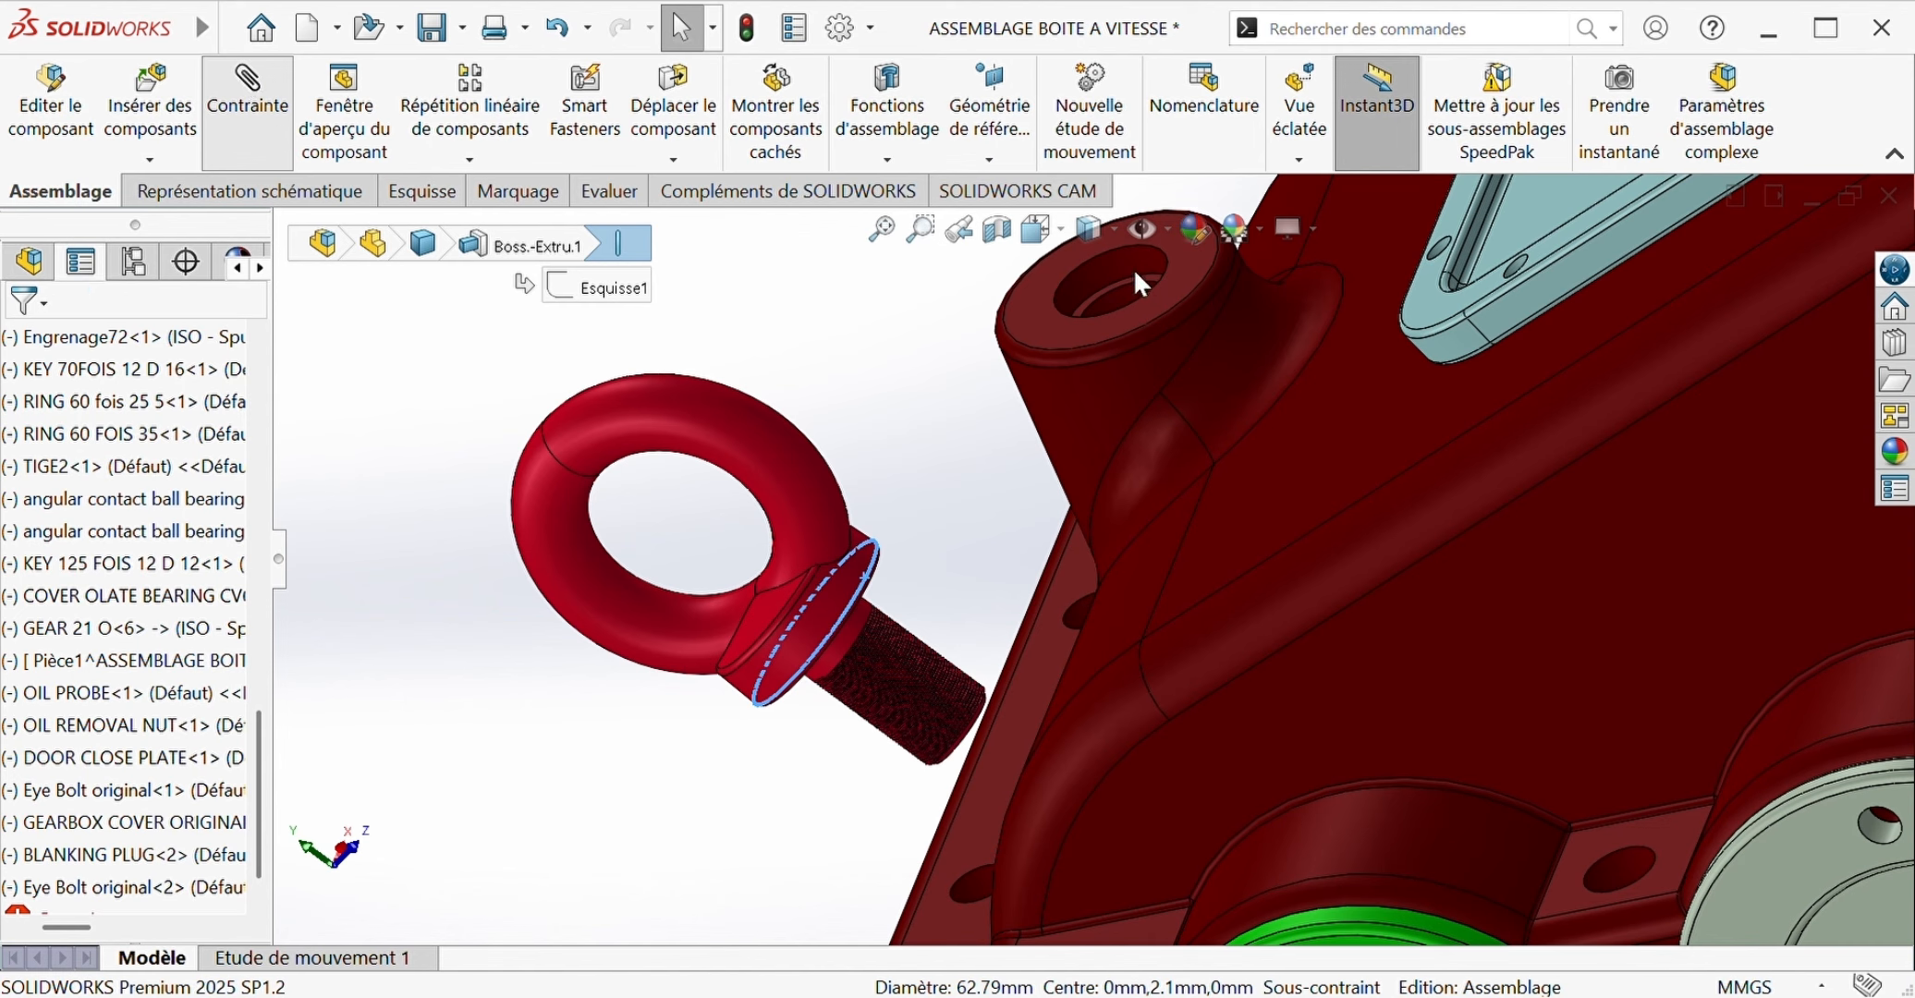
left_click(1116, 267)
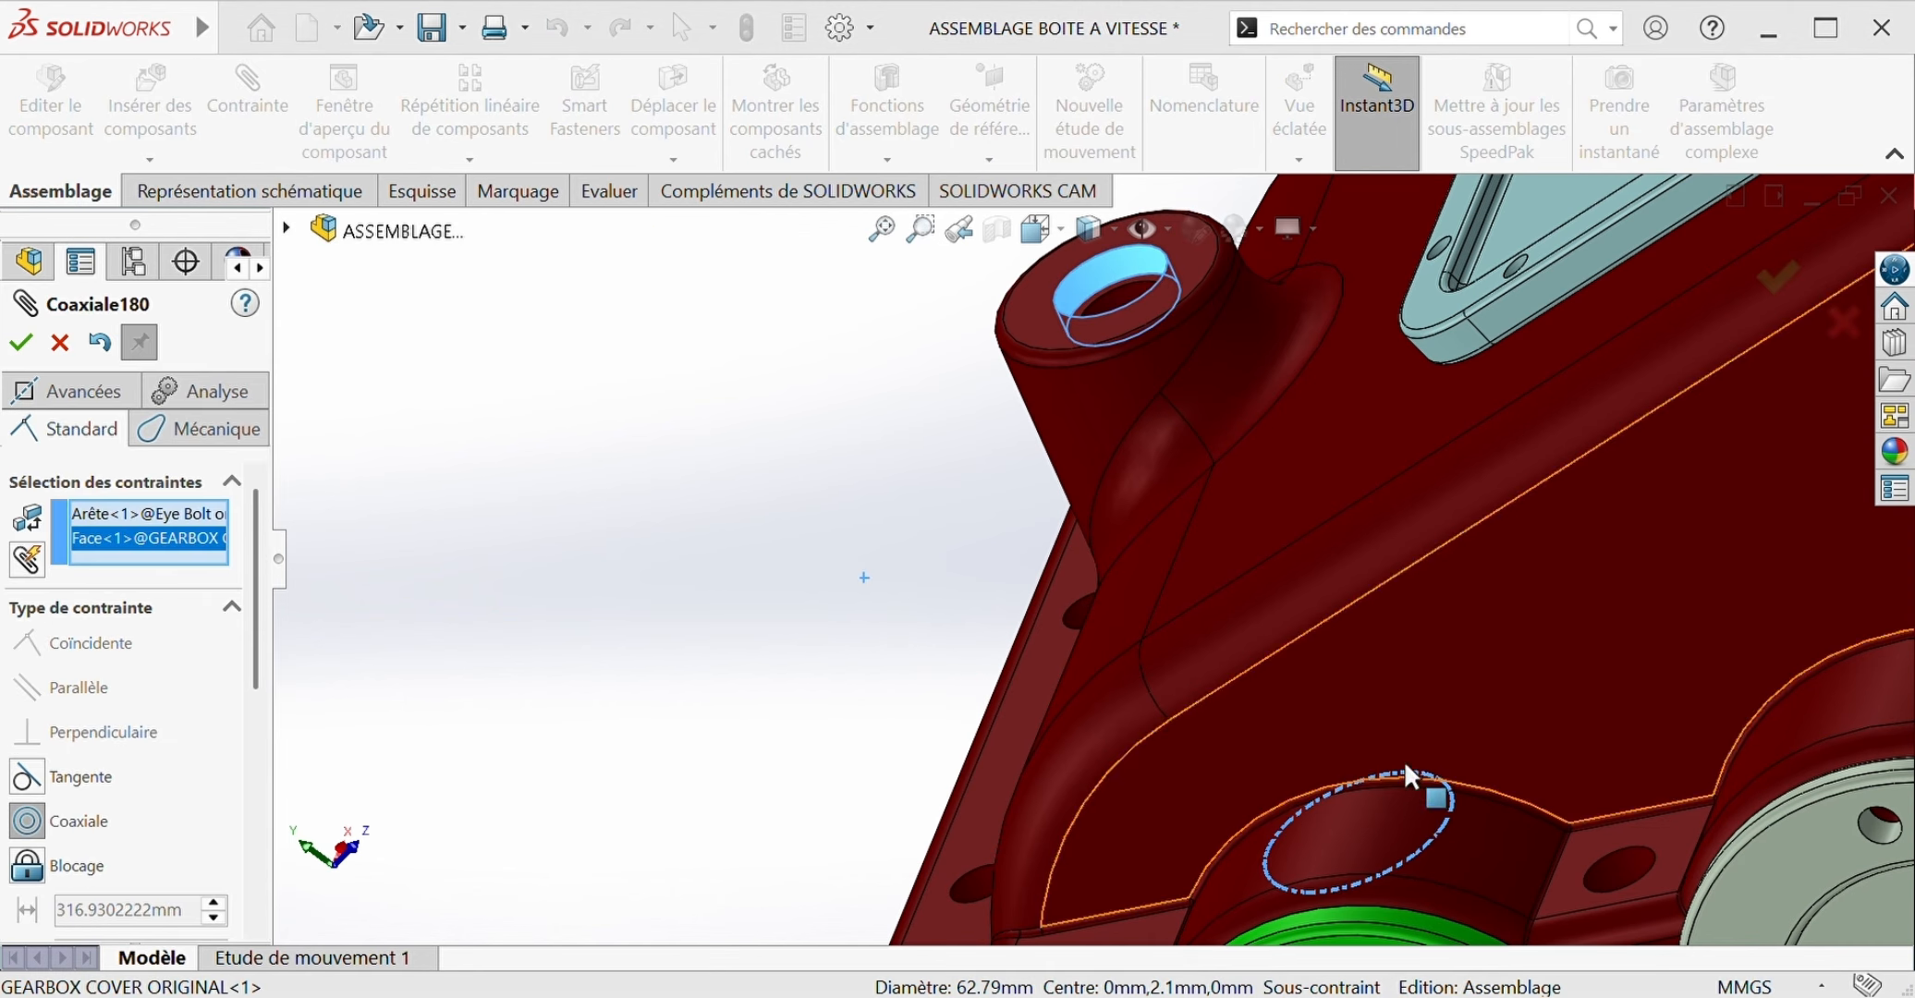
left_click(19, 349)
scroll(1321, 751, "up", 7)
scroll(1321, 747, "up", 2)
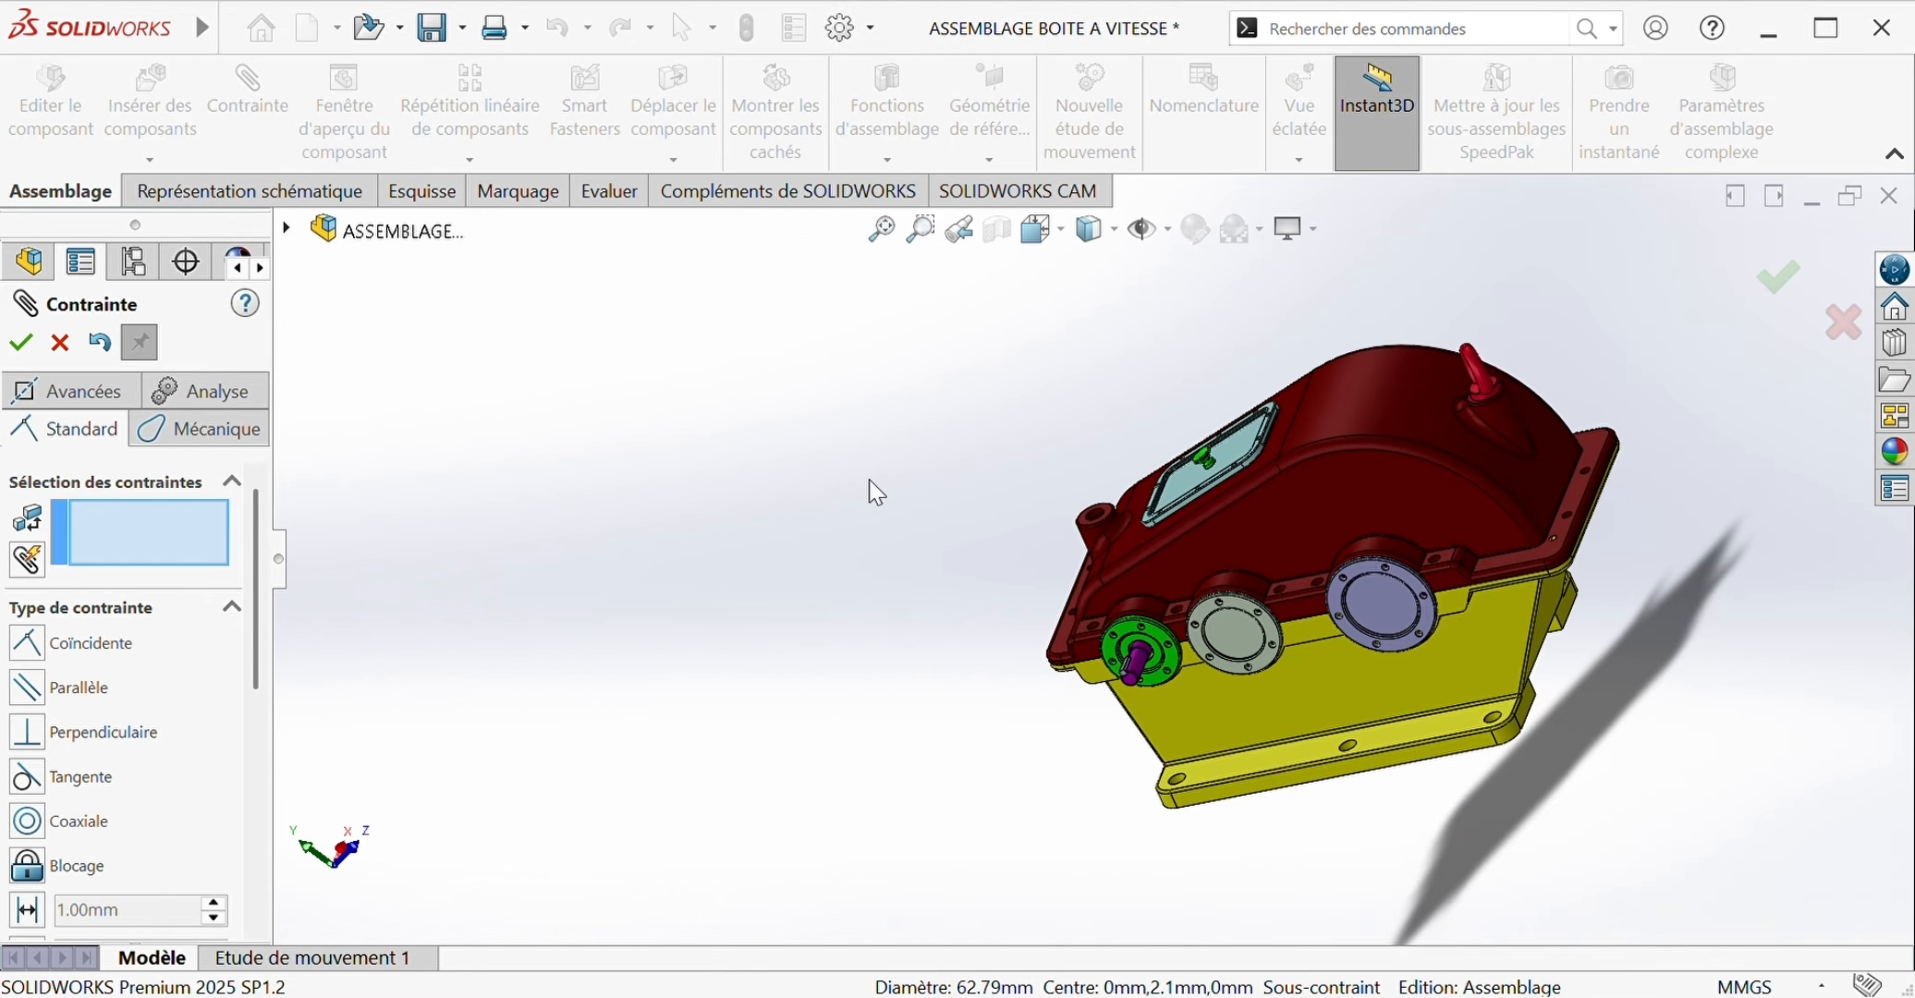
mouse_move(870, 482)
middle_mouse_down()
mouse_move(1128, 647)
mouse_move(1317, 663)
mouse_move(894, 476)
middle_mouse_up()
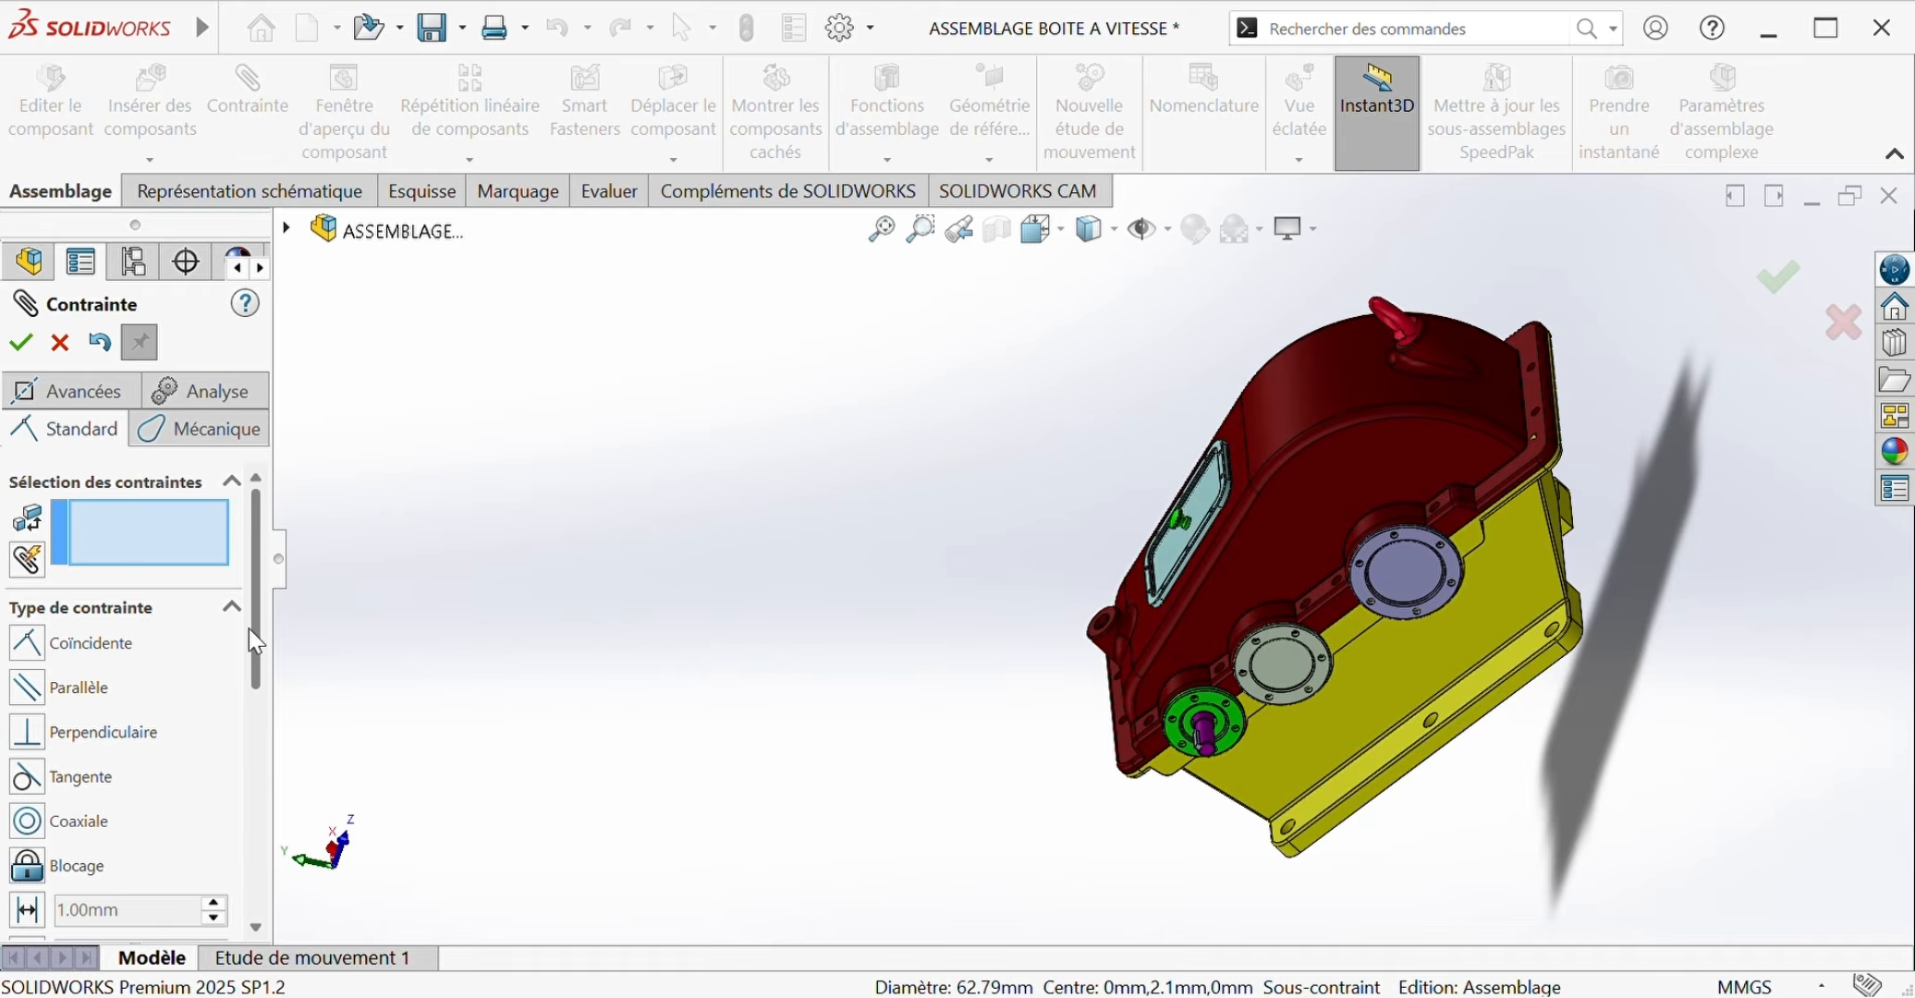
scroll(248, 628, "down", 3)
left_click(20, 342)
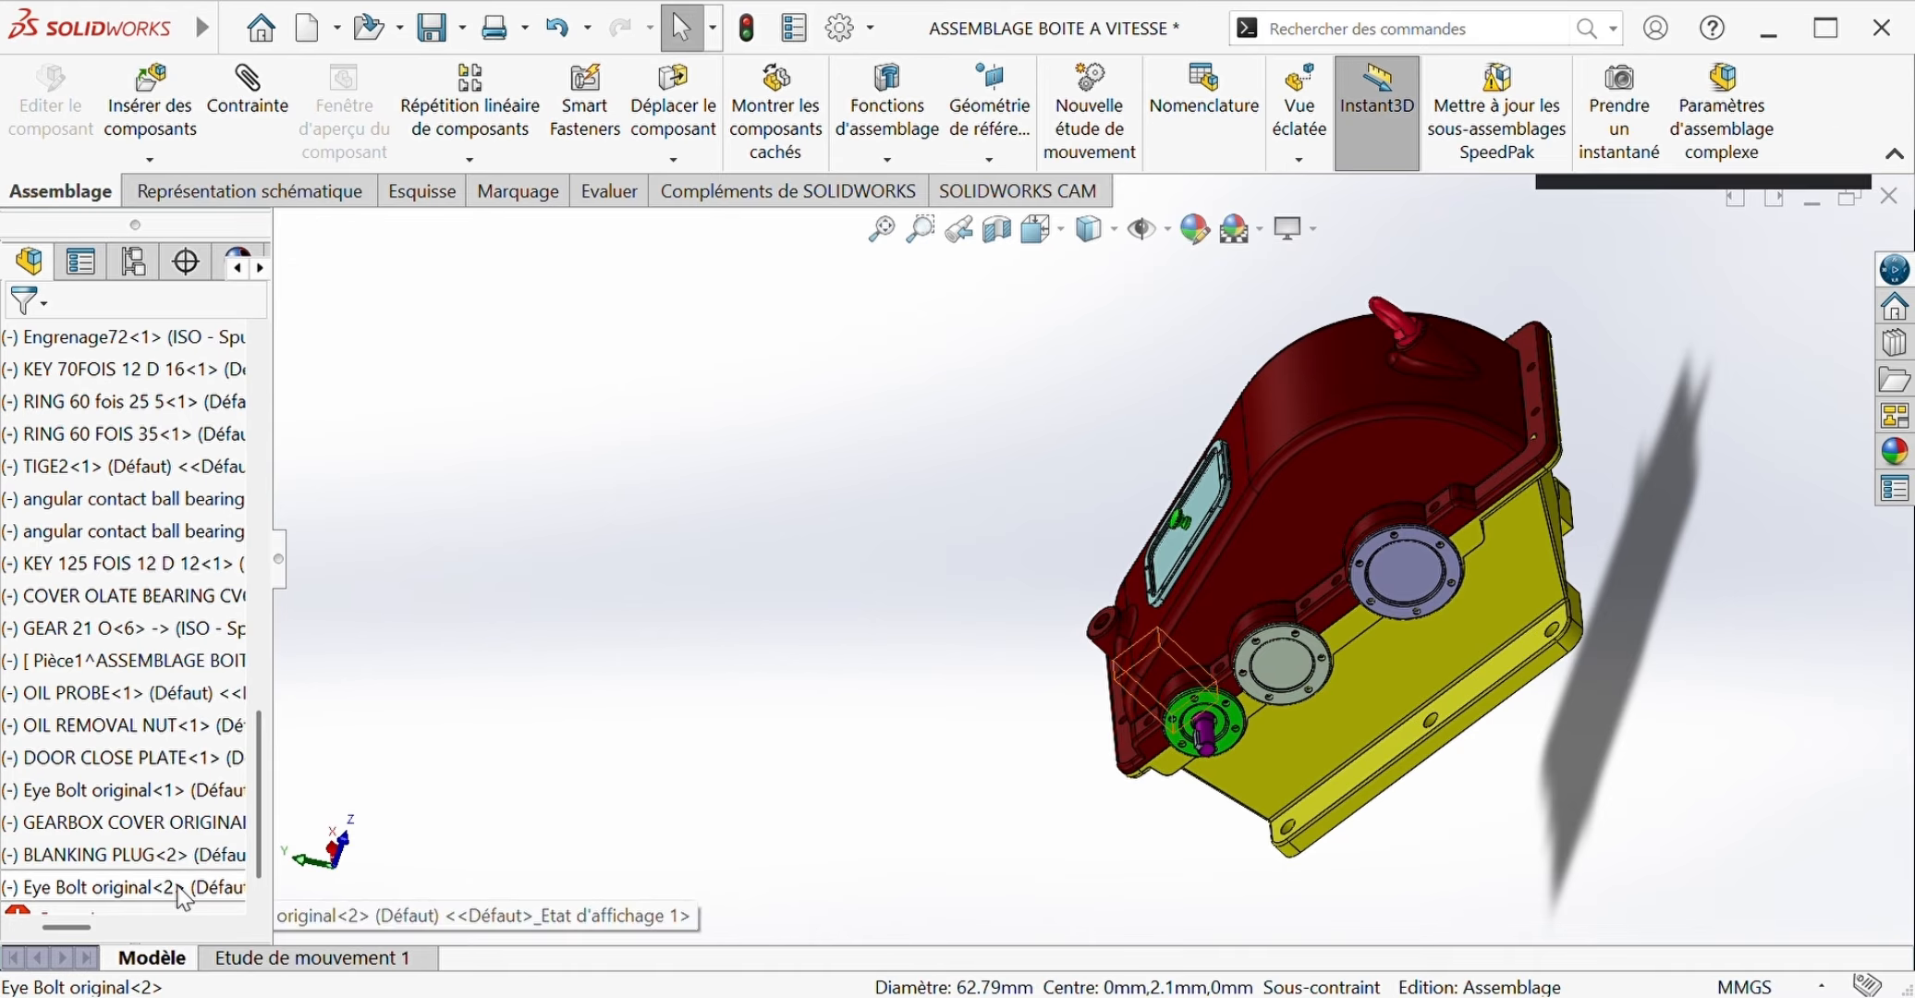
Step: Move the second eye bolt out along its axis until it sits clear of the cover's lifting boss
left_click(185, 889)
left_click_drag(1154, 569, 1112, 430)
left_click_drag(1114, 655, 1083, 631)
left_click(1000, 728)
scroll(999, 721, "down", 3)
mouse_move(1065, 669)
middle_mouse_down()
mouse_move(1279, 639)
mouse_move(1100, 661)
middle_mouse_up()
scroll(1156, 633, "down", 4)
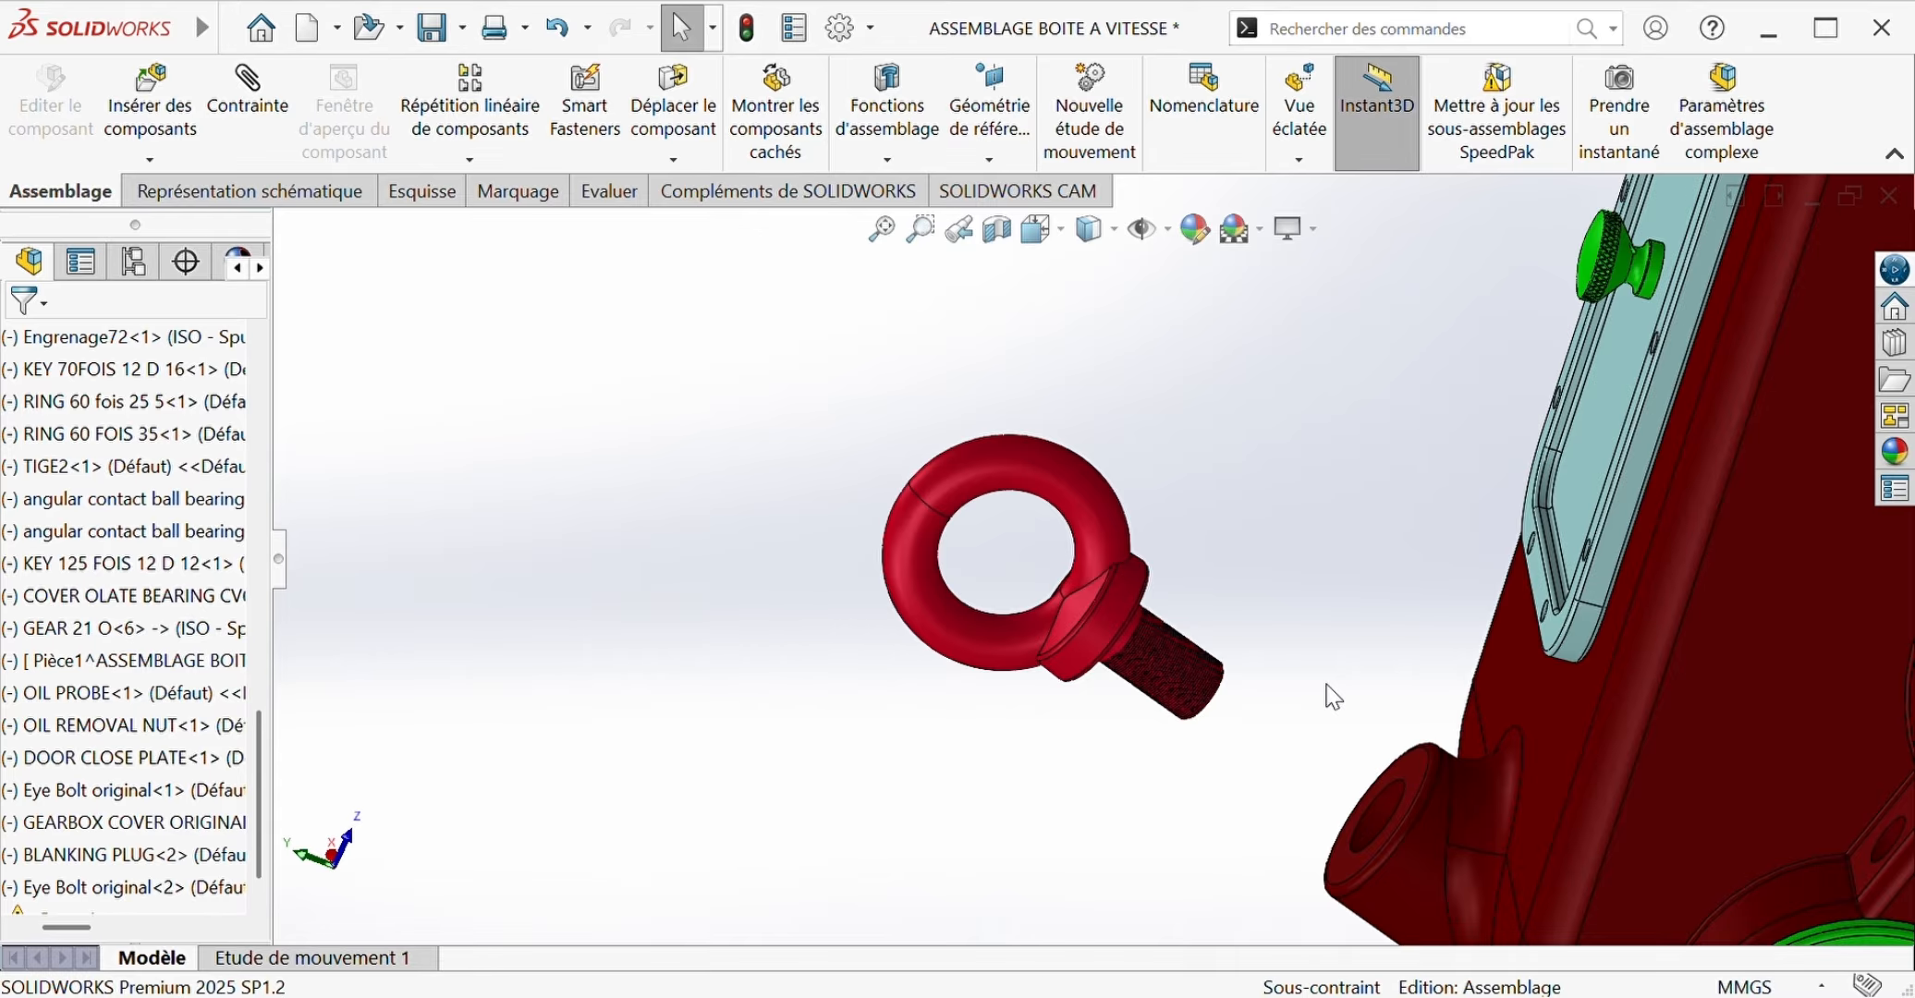
Step: Mate the underside of the second eye bolt's collar coincident with the top face of its lifting boss
scroll(920, 505, "down", 4)
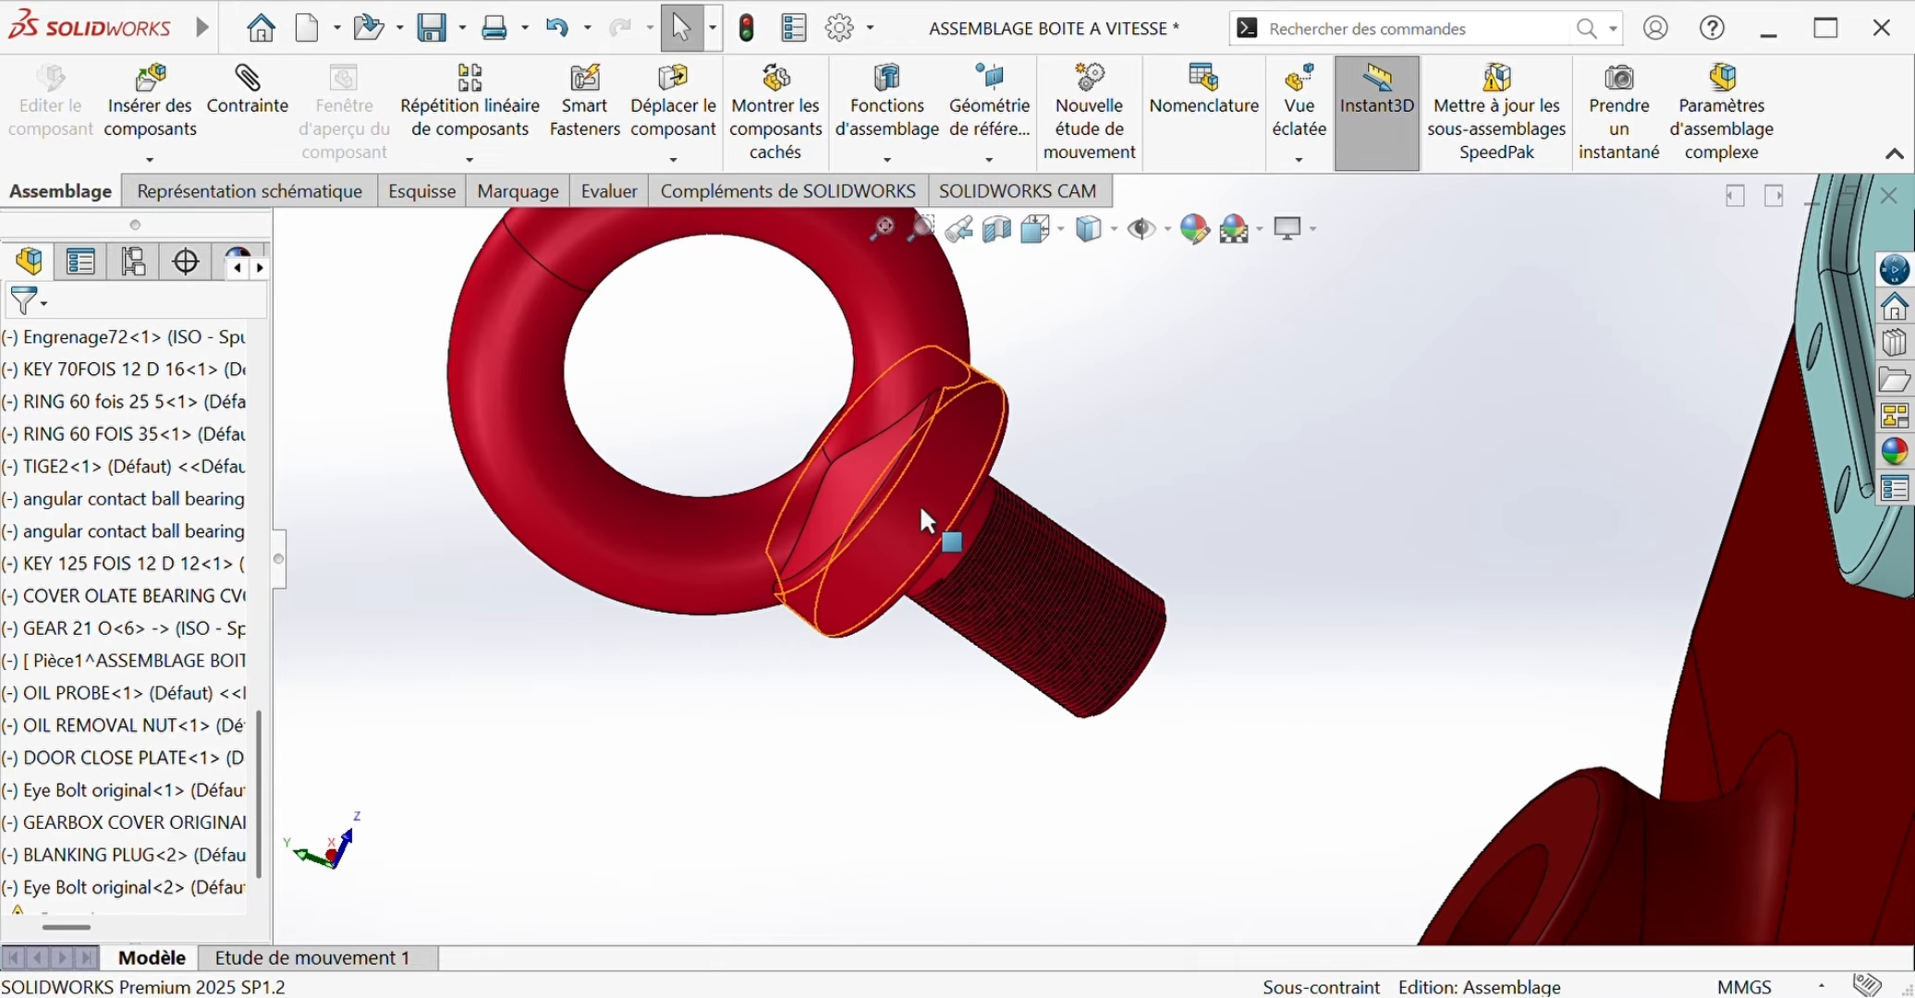
left_click(984, 488)
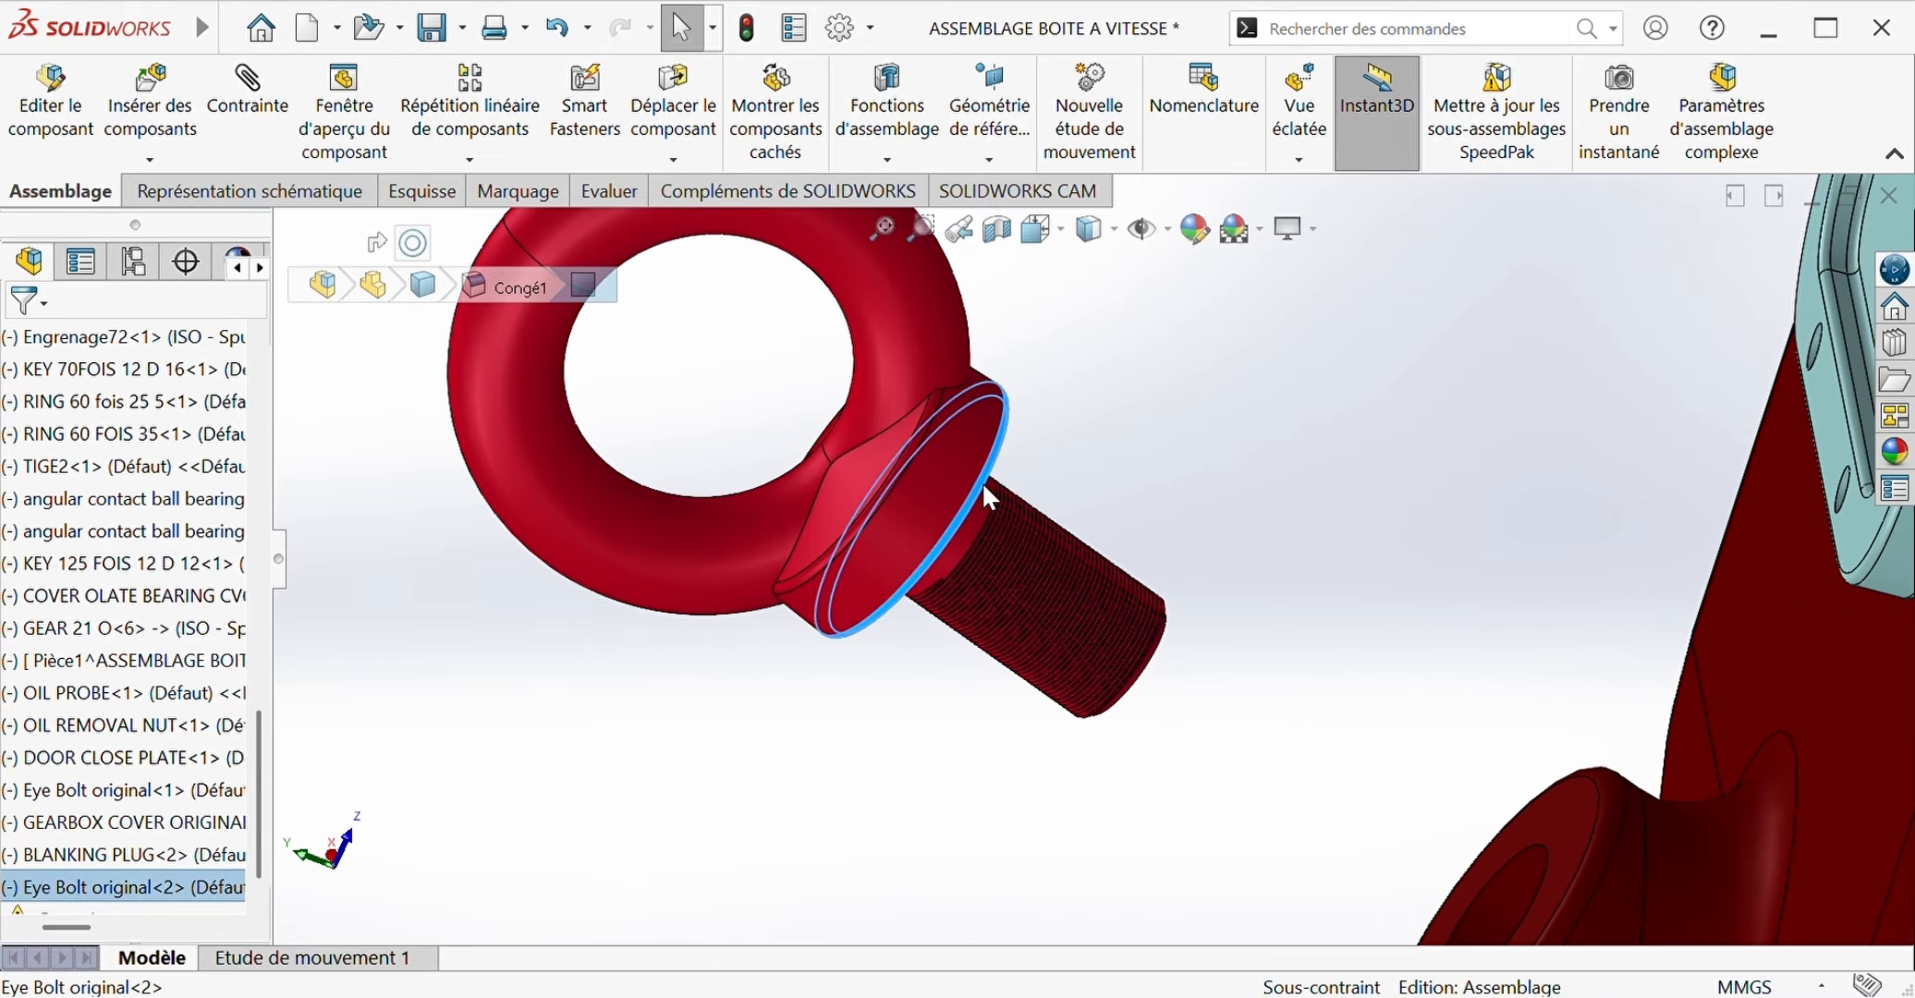
left_click(229, 123)
scroll(1468, 758, "up", 3)
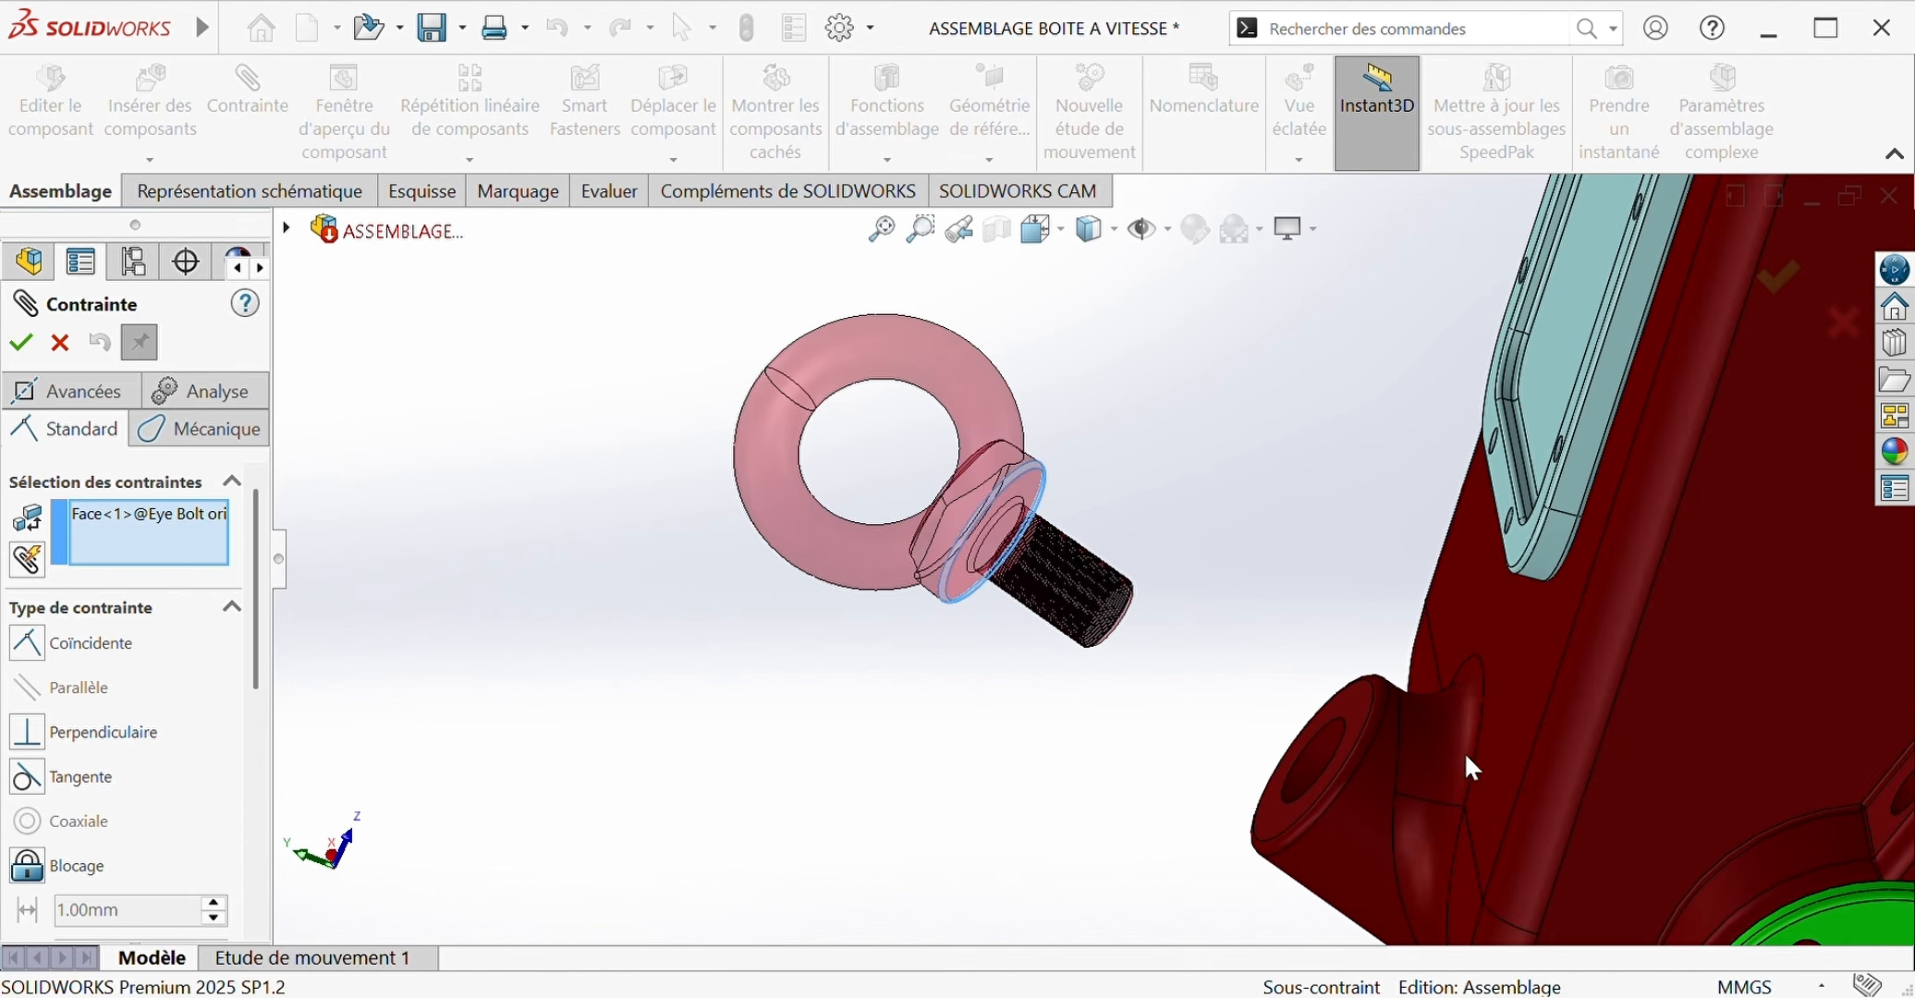
left_click(1360, 696)
left_click(20, 342)
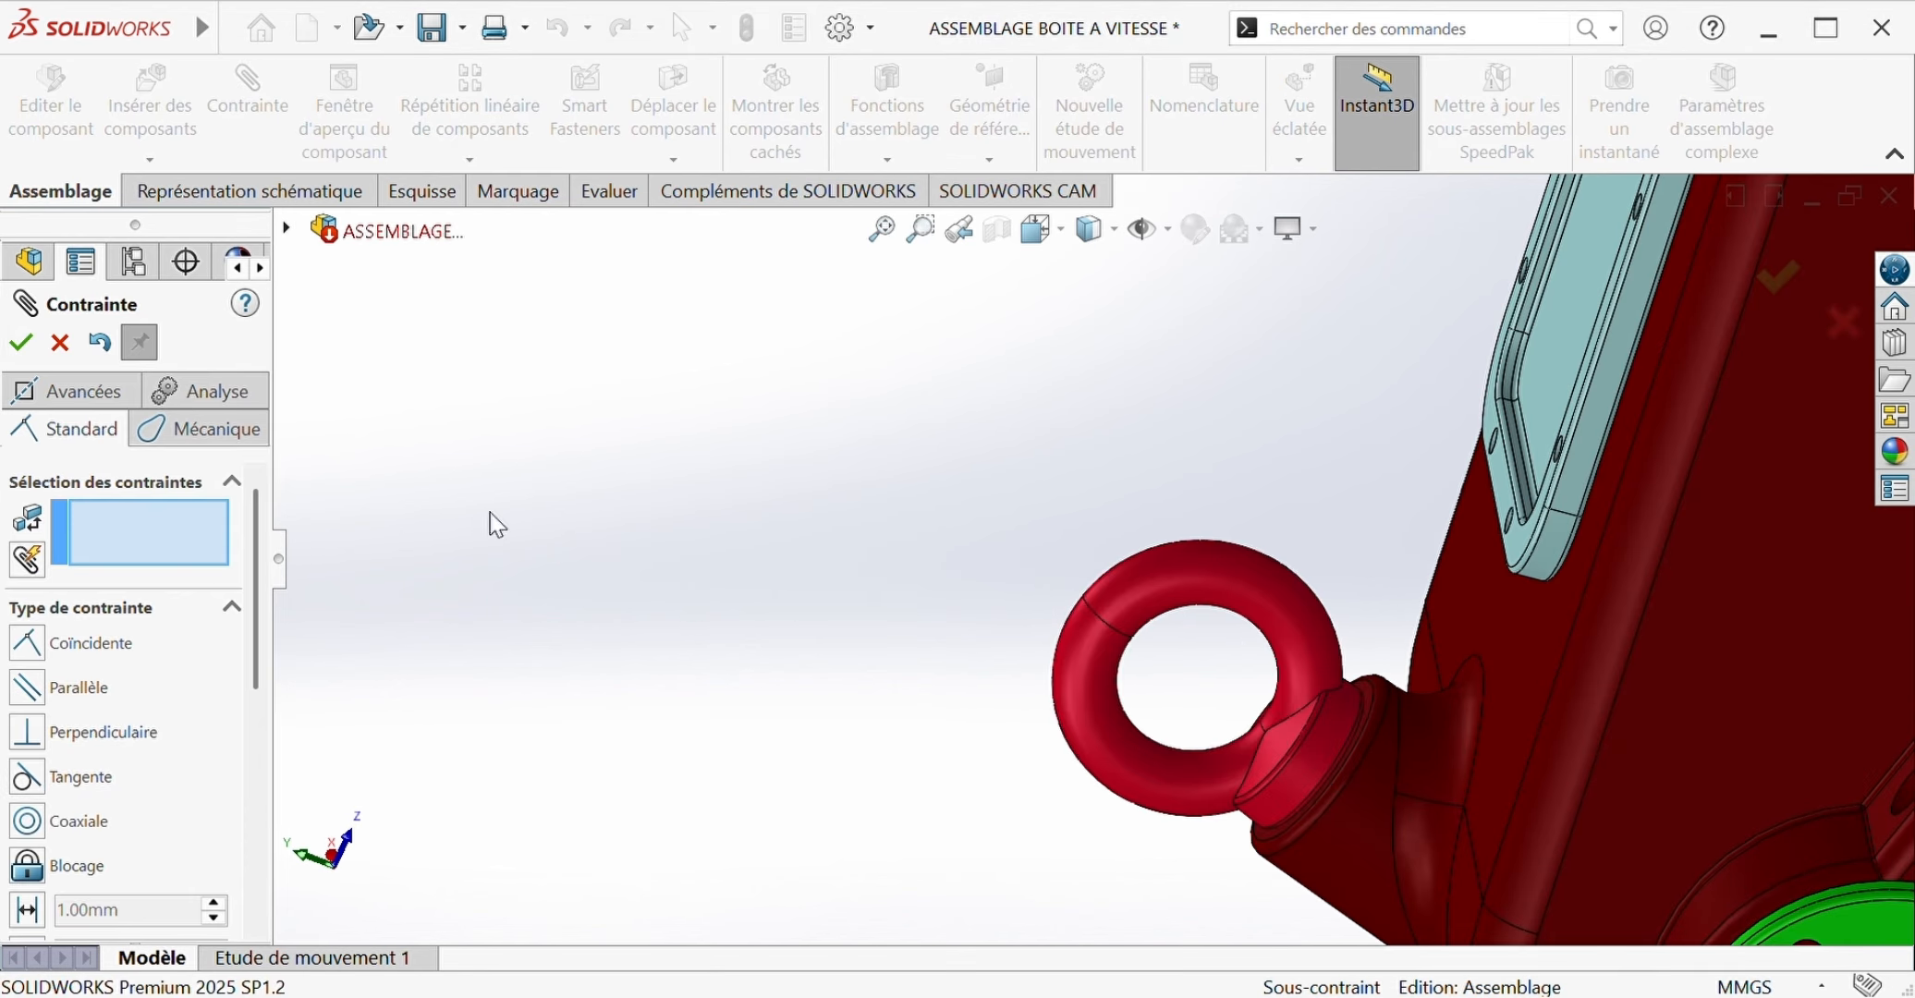
Step: Finish mating and hide the gearbox cover to expose the gears
scroll(1340, 509, "up", 5)
key("ctrl+5")
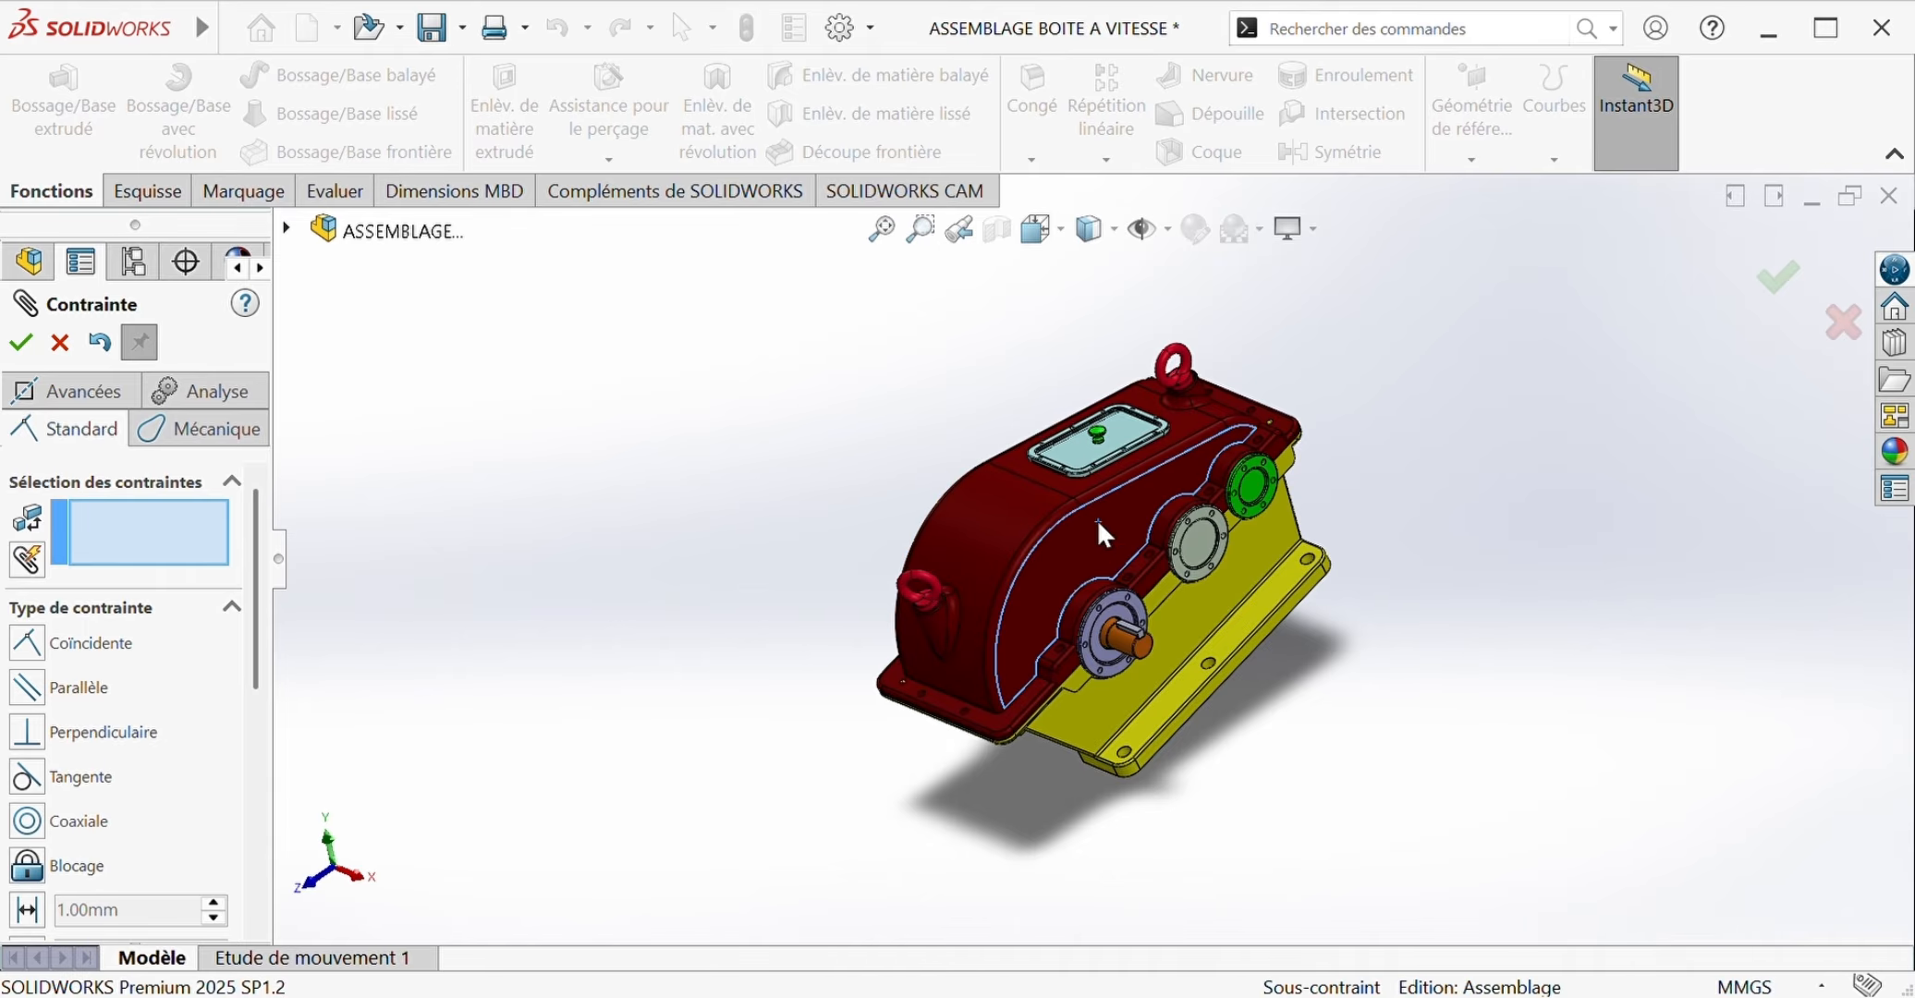
left_click(20, 342)
left_click(1107, 541)
left_click(1131, 462)
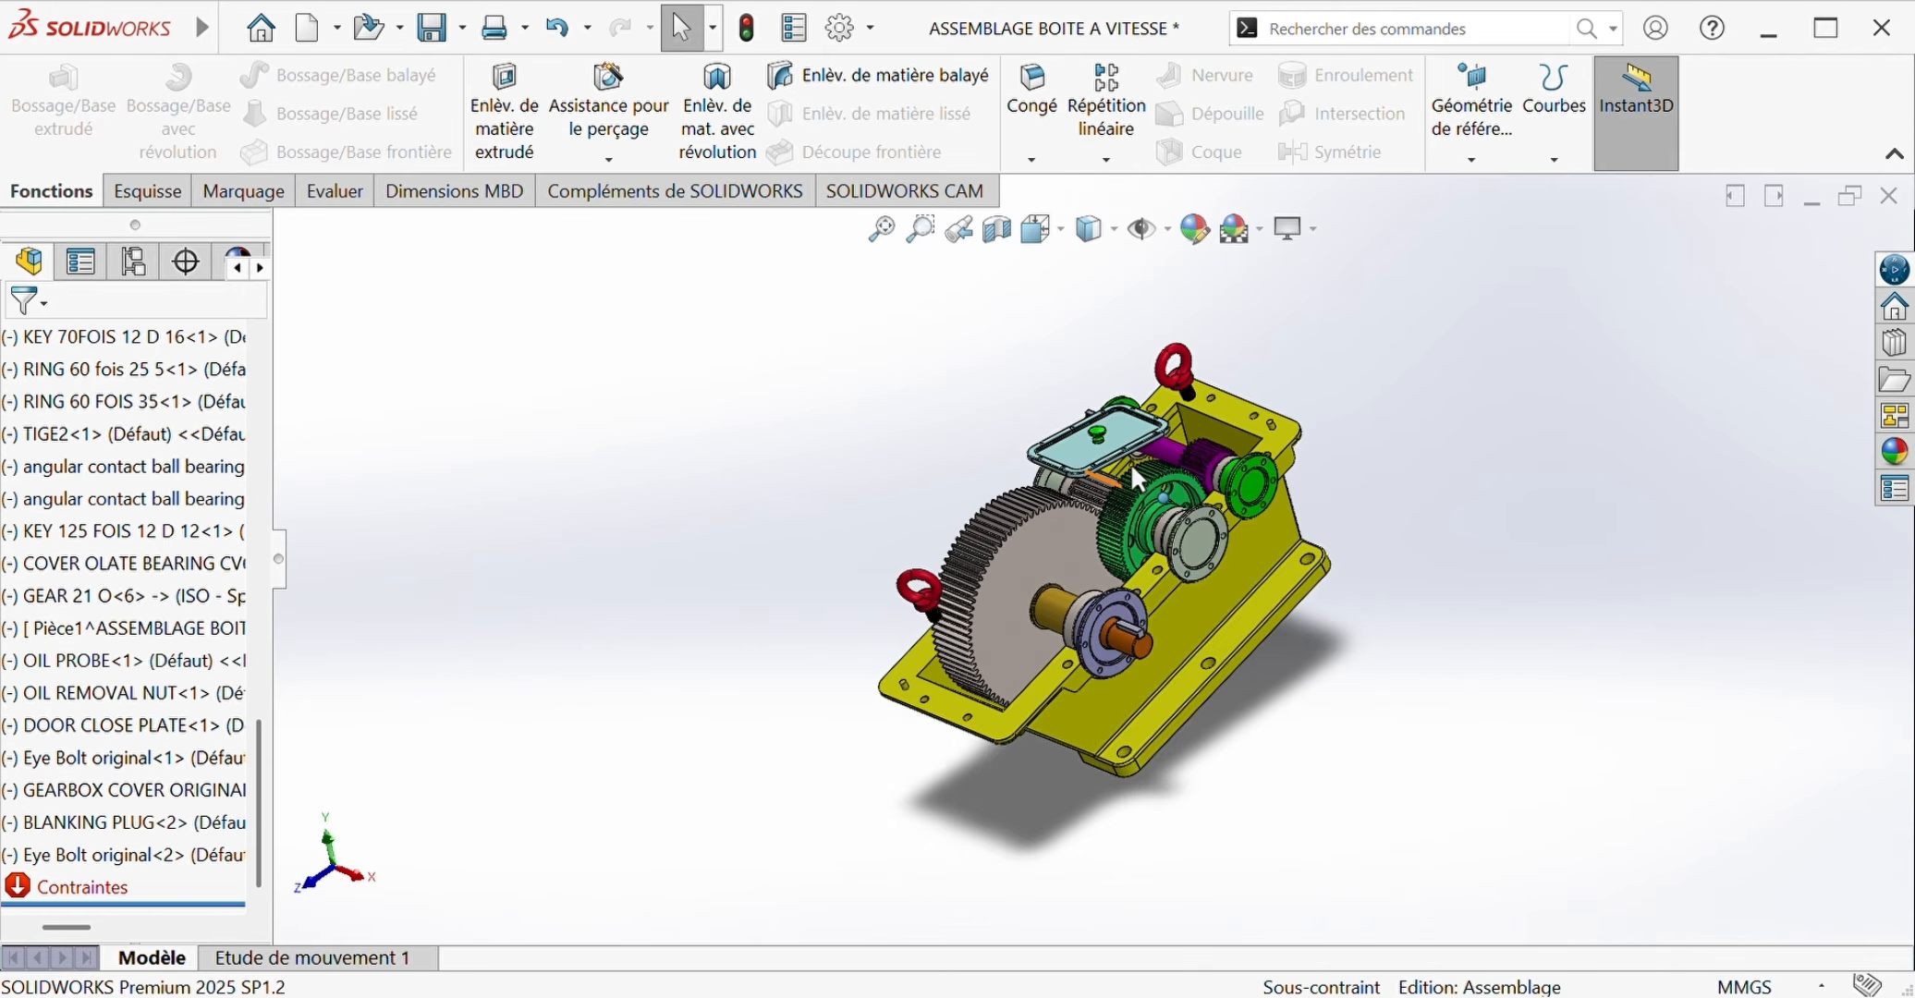
Step: Start a mate, pick circular edges on the intermediate shaft and its pinion, and clear the selections
scroll(1132, 463, "down", 6)
middle_click_drag(578, 450, 632, 471)
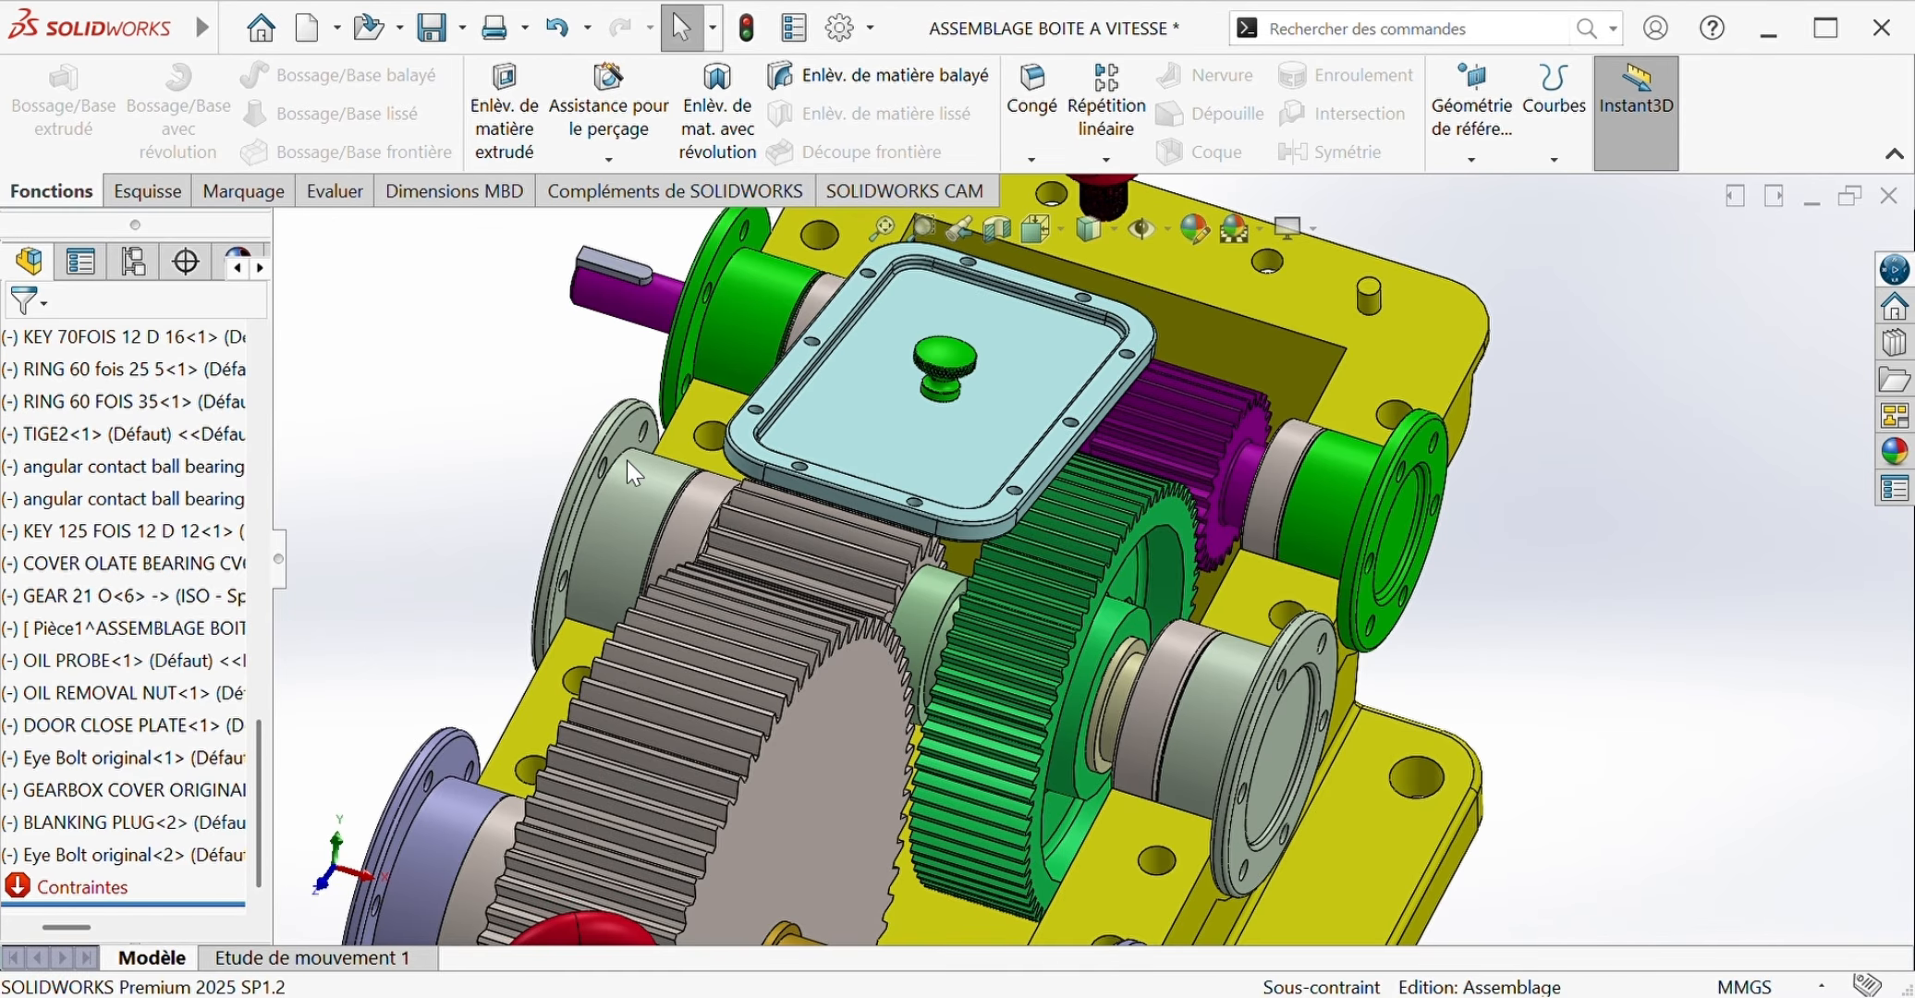
scroll(535, 437, "down", 5)
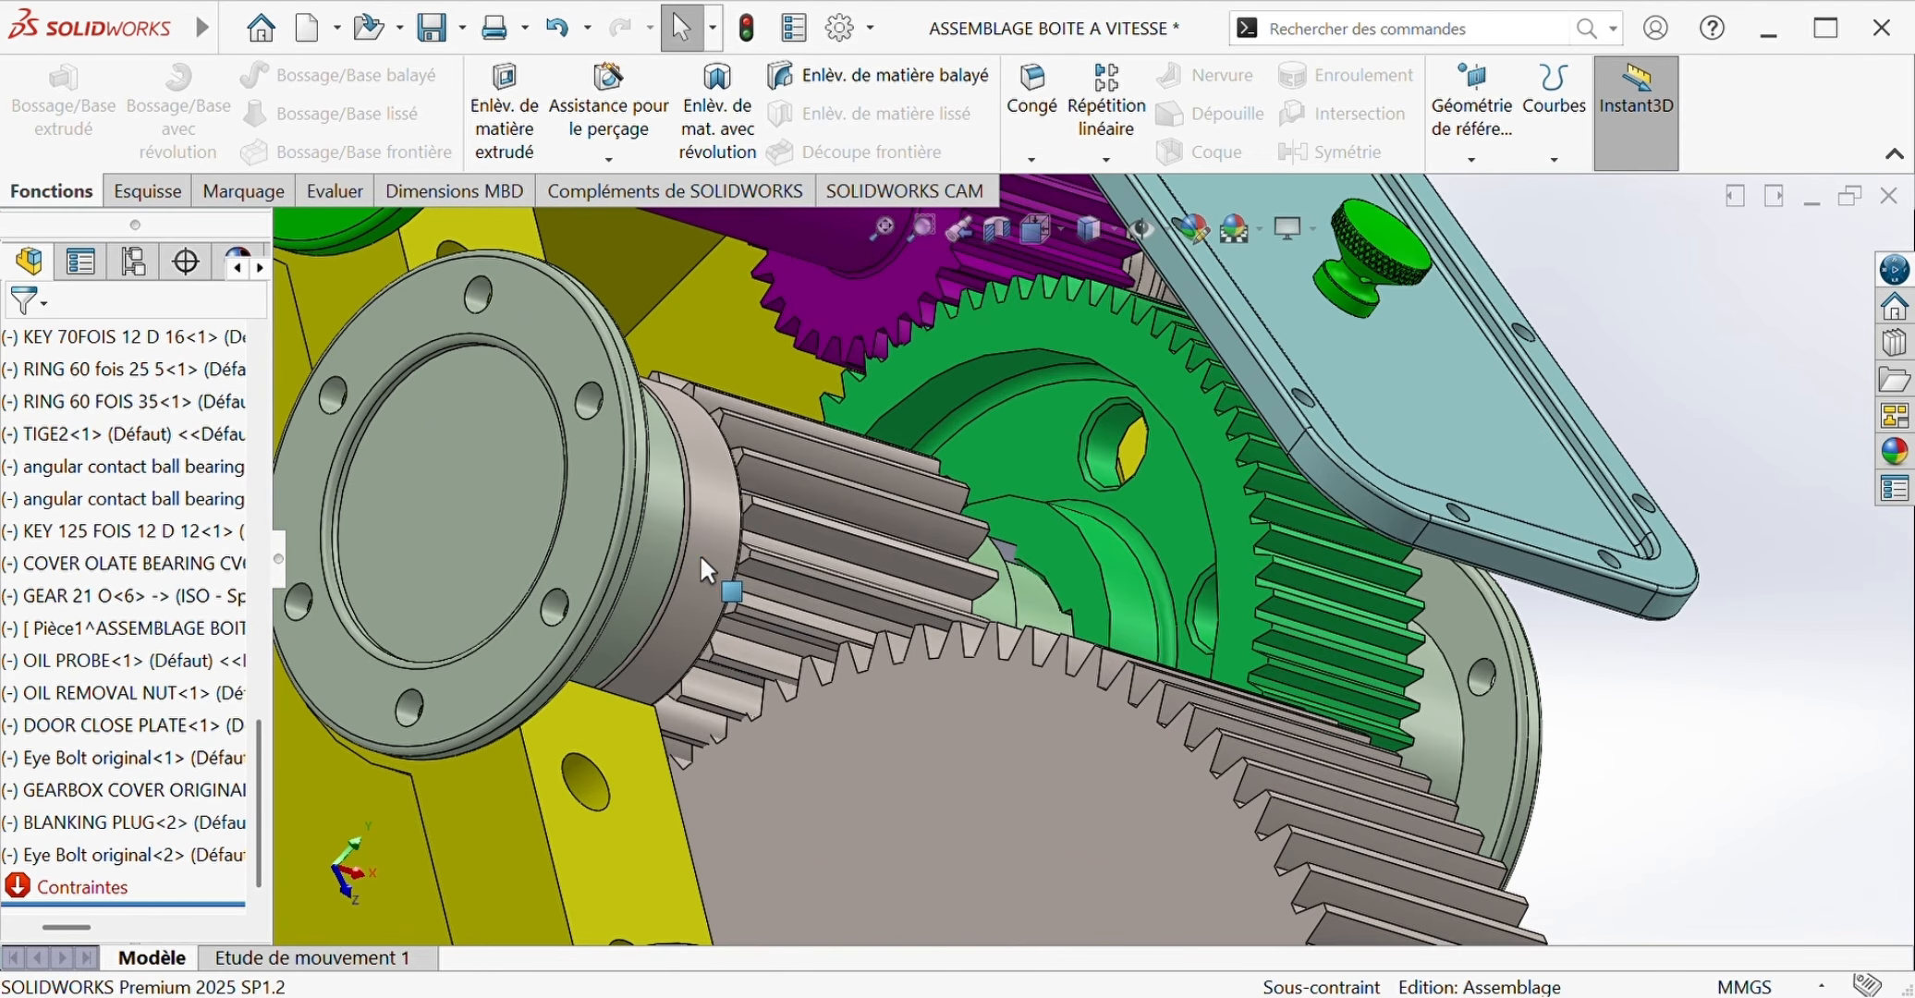
middle_click_drag(700, 554, 1031, 664)
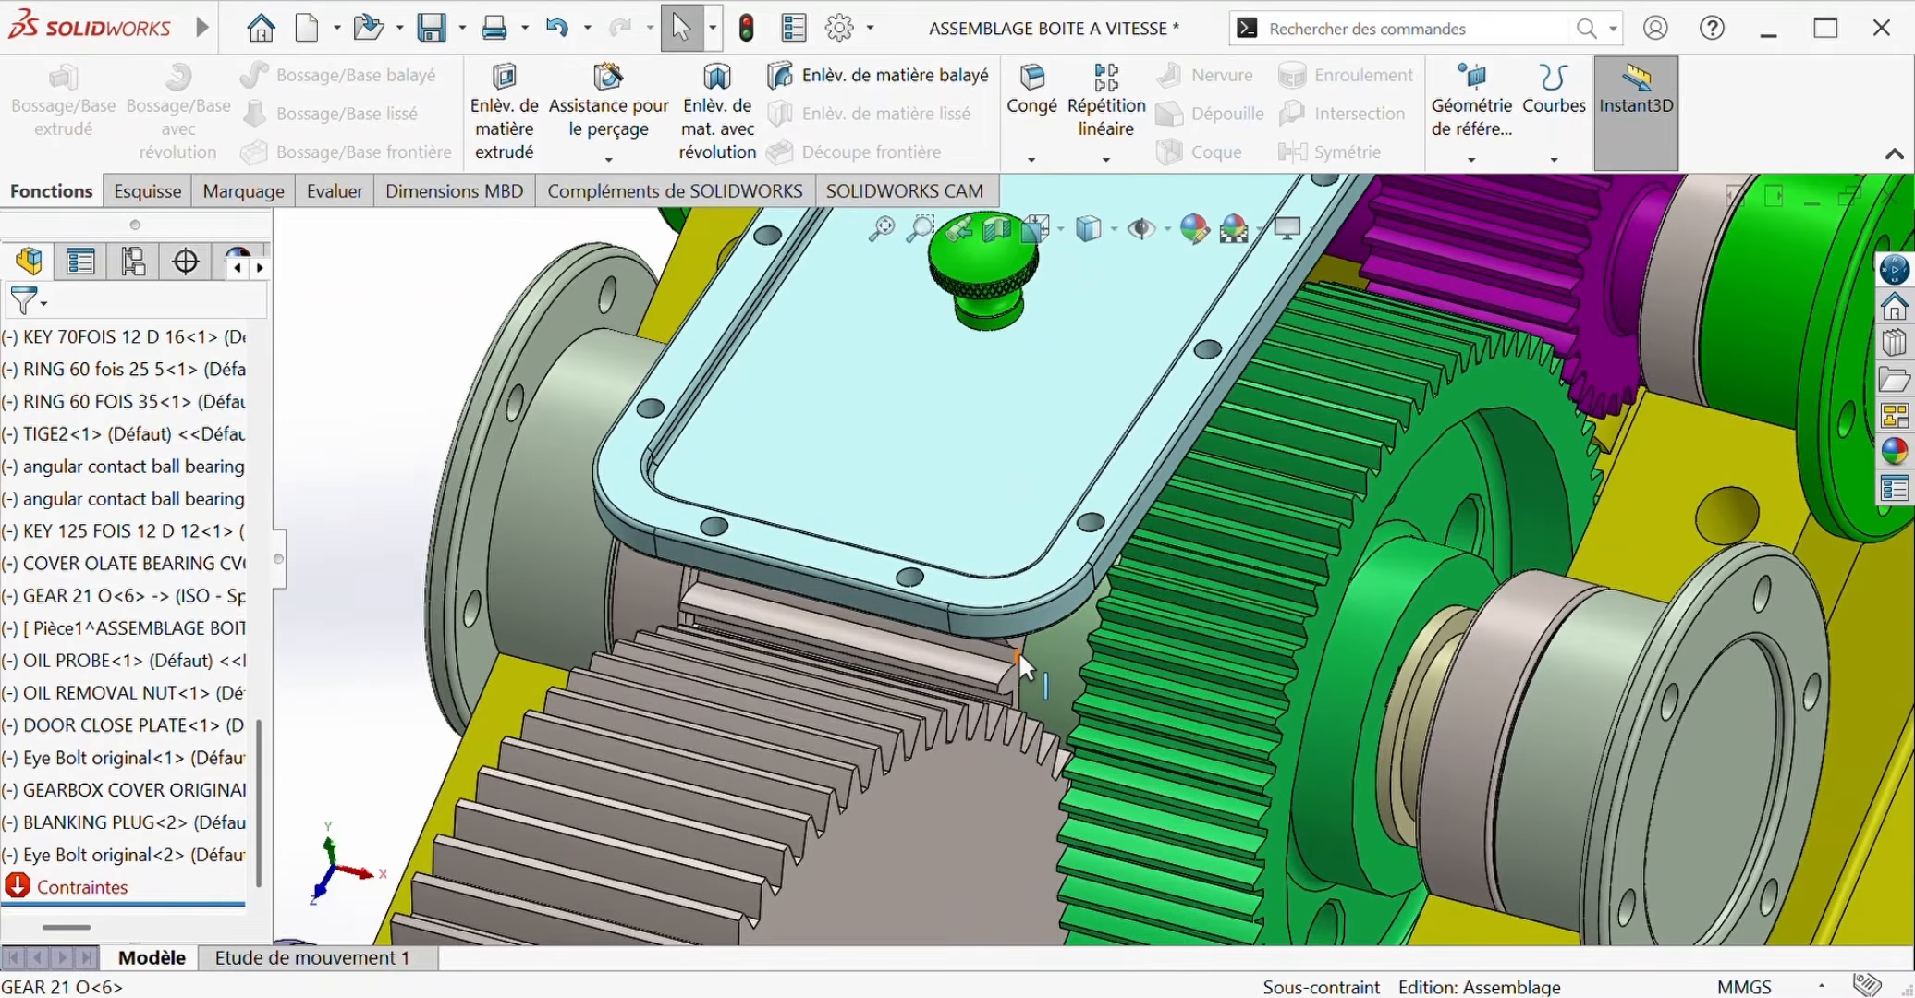
scroll(1019, 653, "down", 3)
left_click(1043, 609)
right_click_drag(1044, 609, 1419, 458)
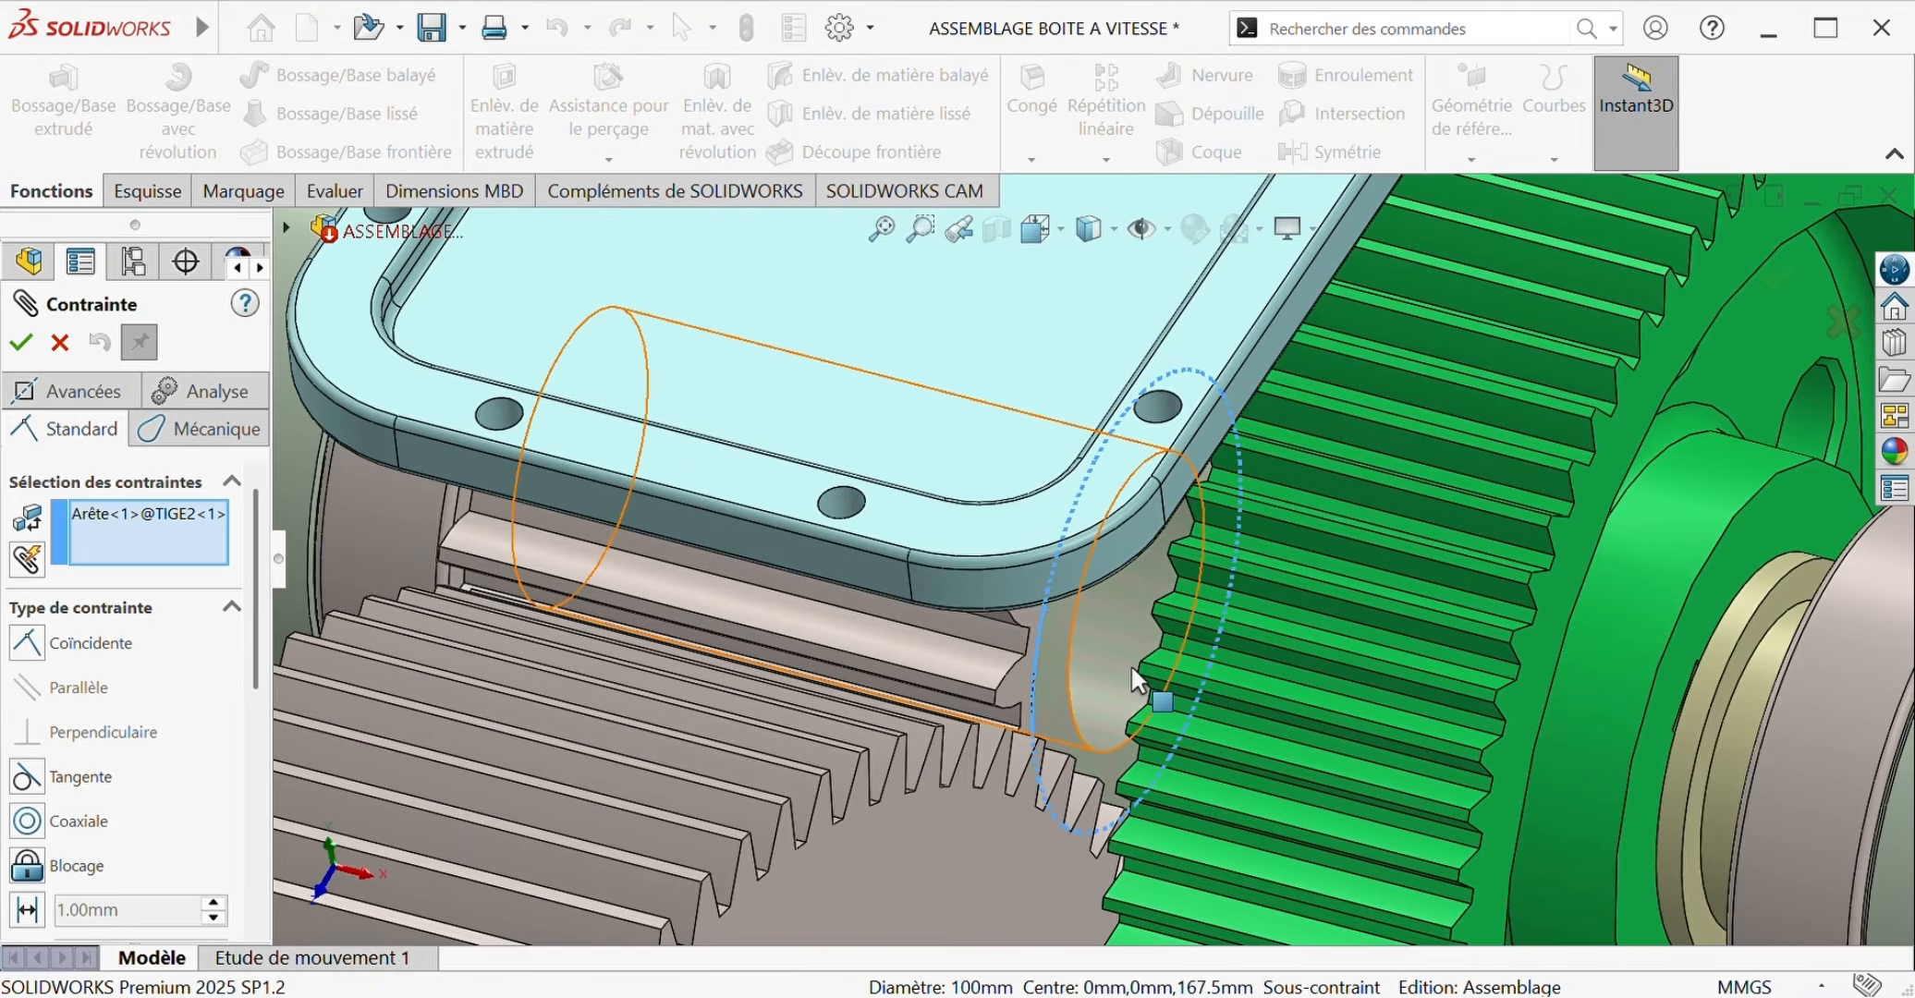
scroll(1131, 665, "up", 3)
left_click(1100, 637)
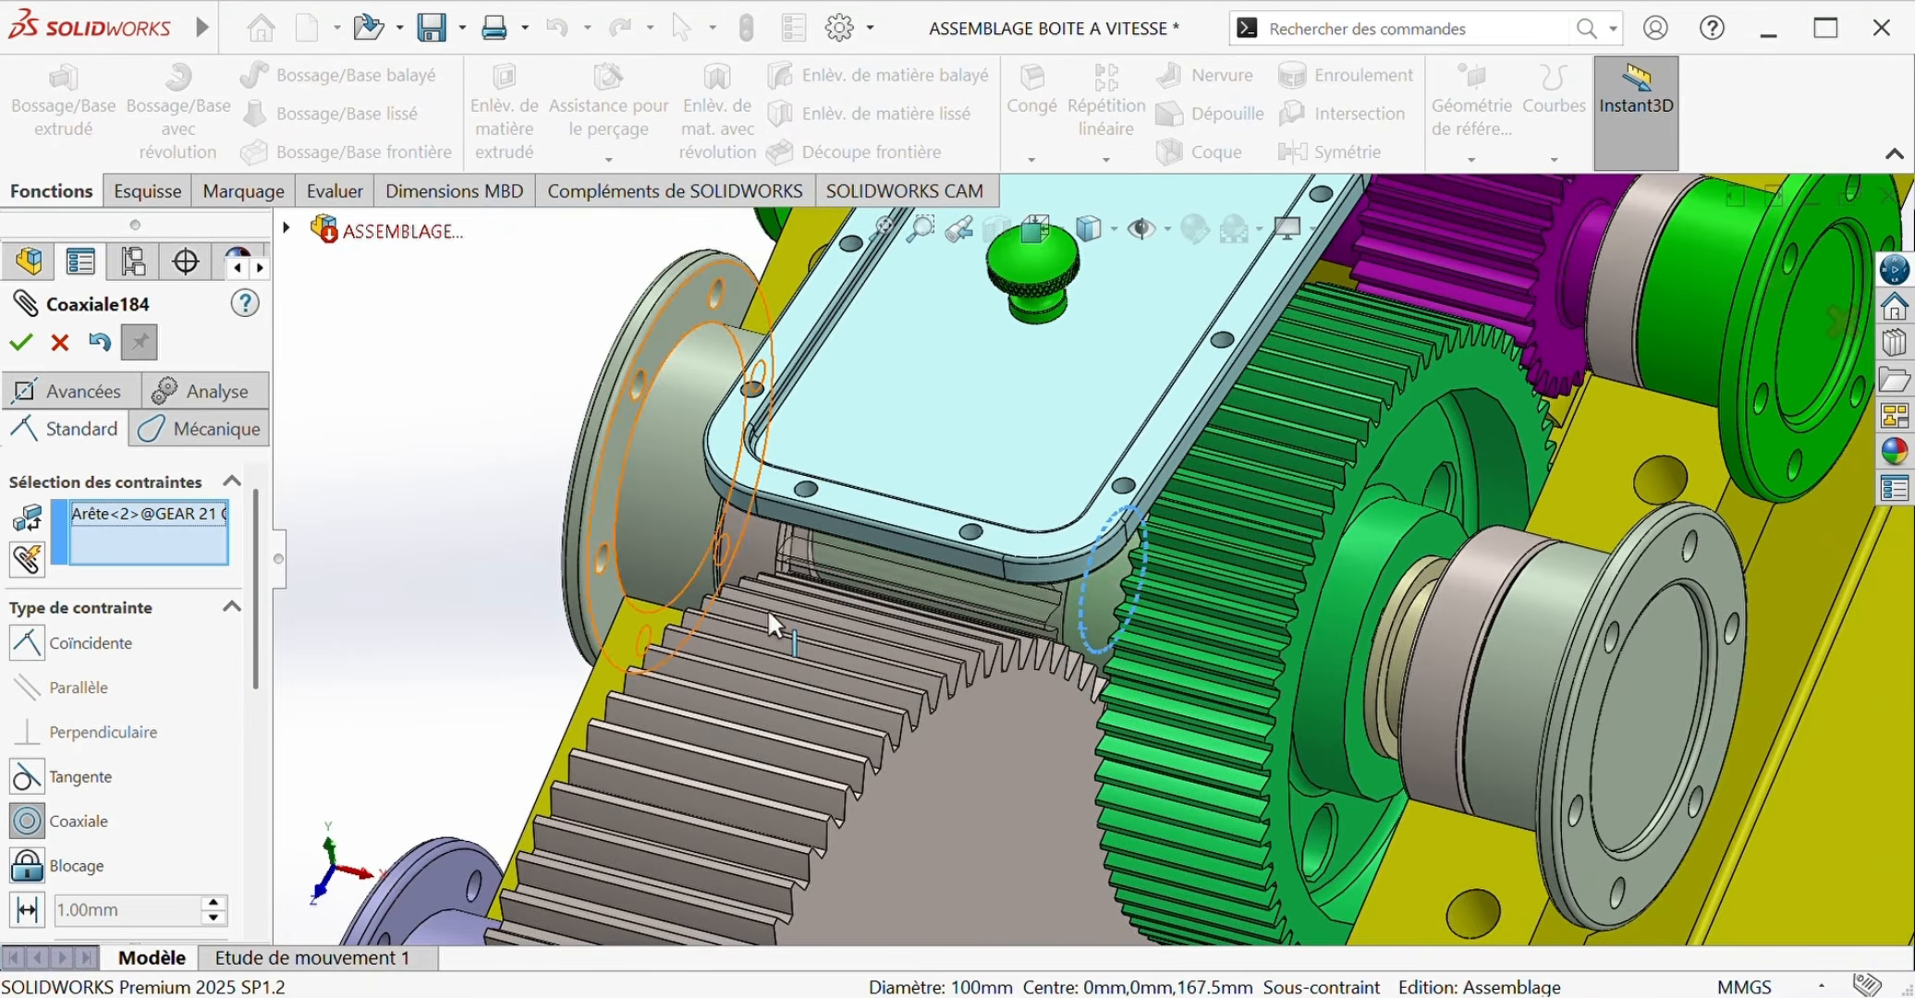
right_click(148, 518)
left_click(257, 566)
Step: Select the intermediate shaft's edge and the output shaft ring's edge, and make the mate a mechanical gear mate
scroll(1062, 606, "down", 3)
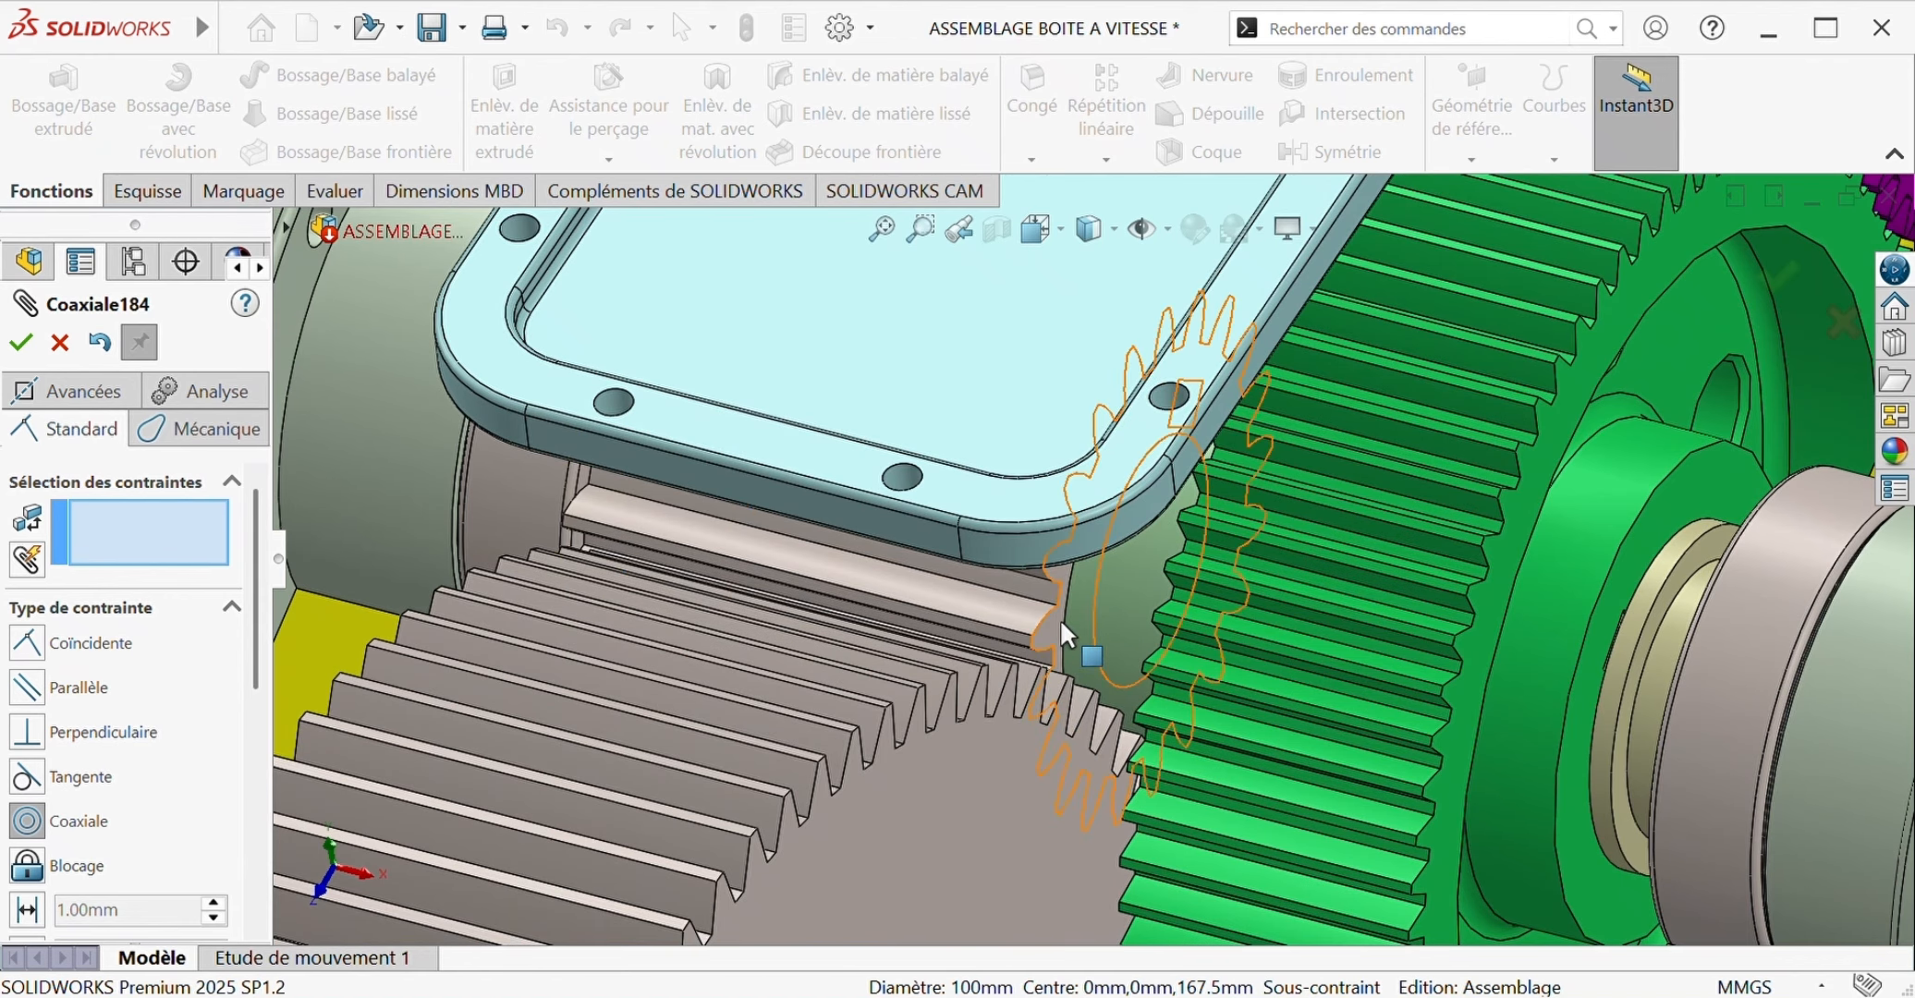
left_click(1061, 624)
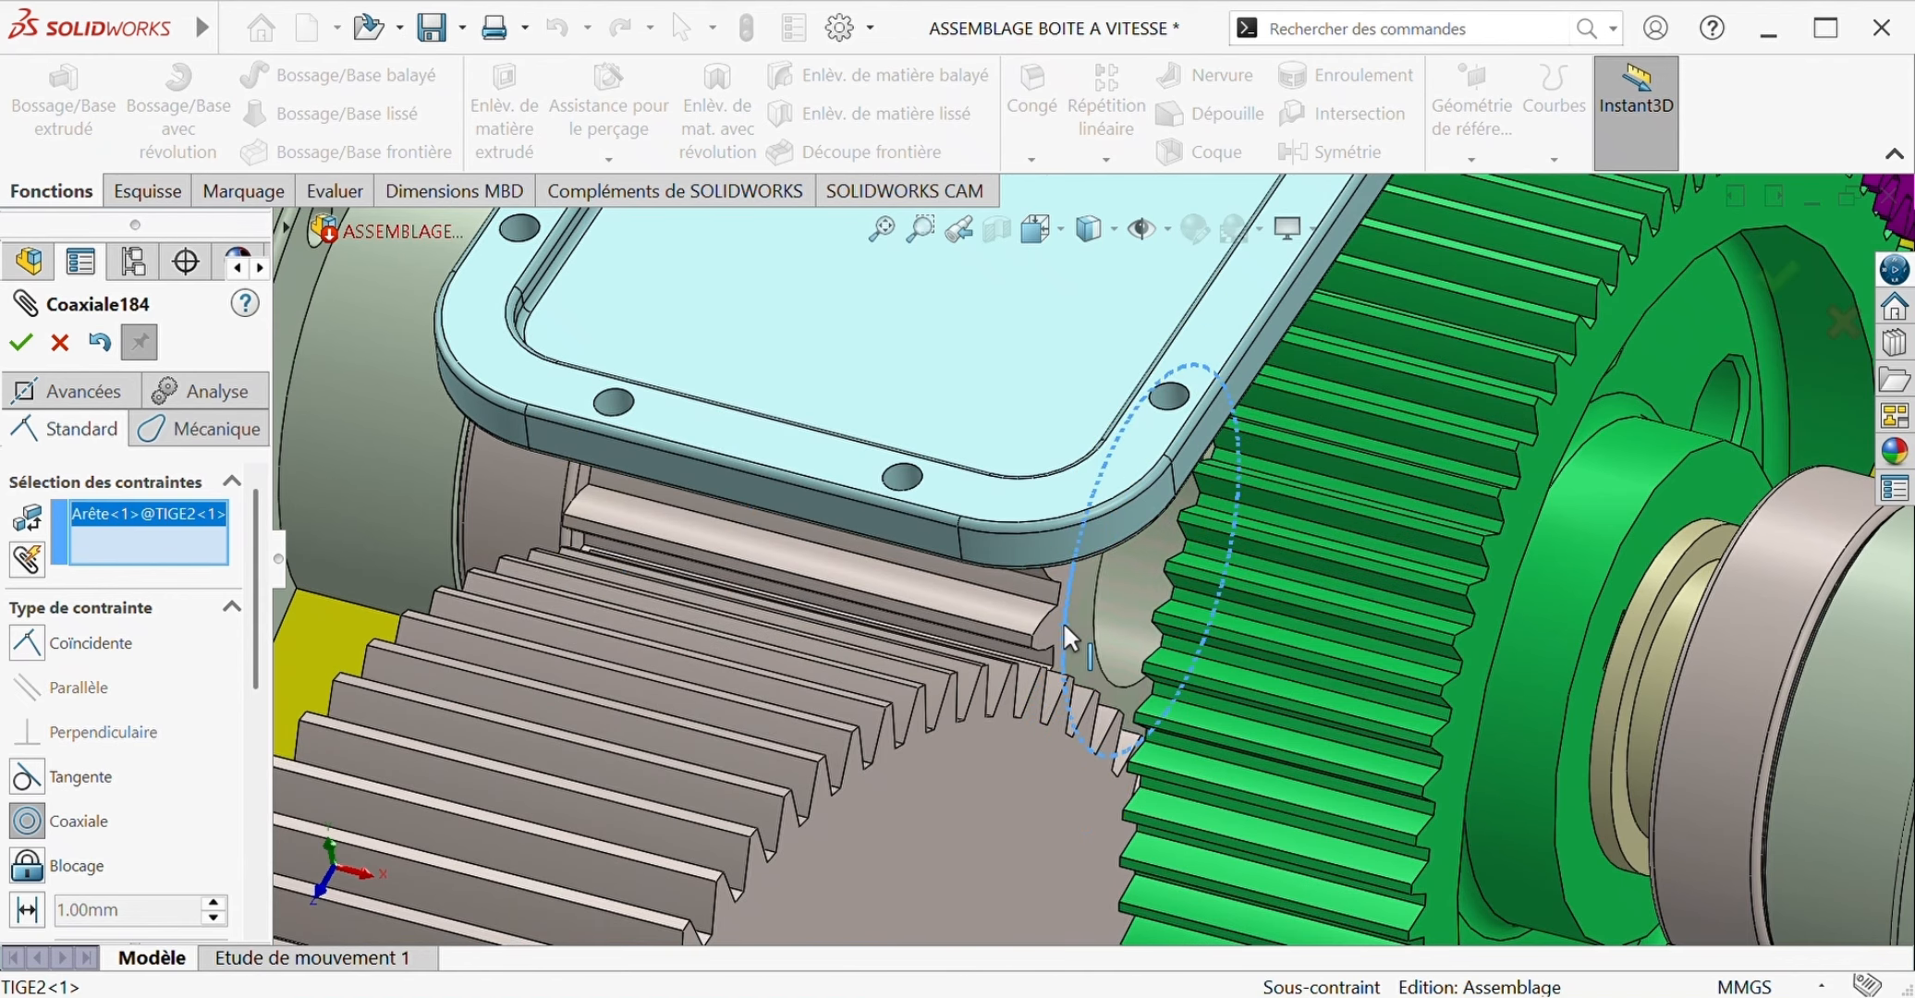
left_click(778, 579)
key("f")
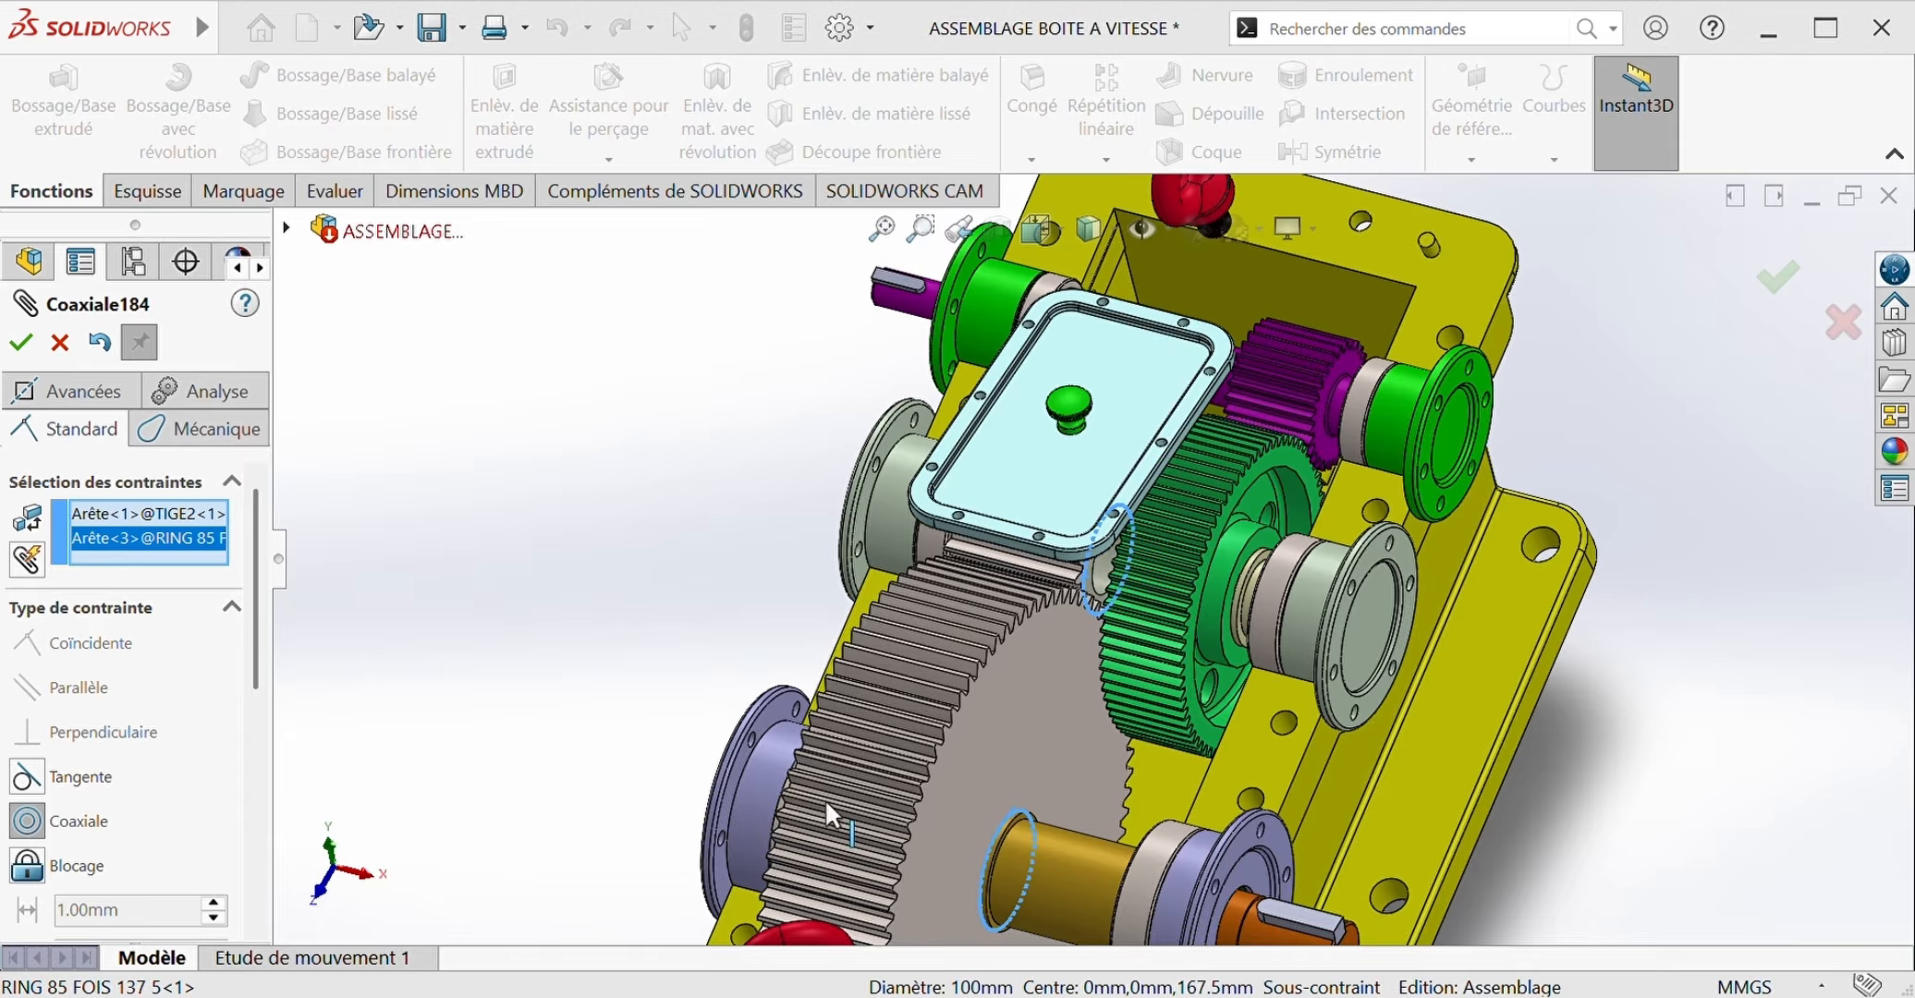
left_click(194, 430)
left_click(88, 765)
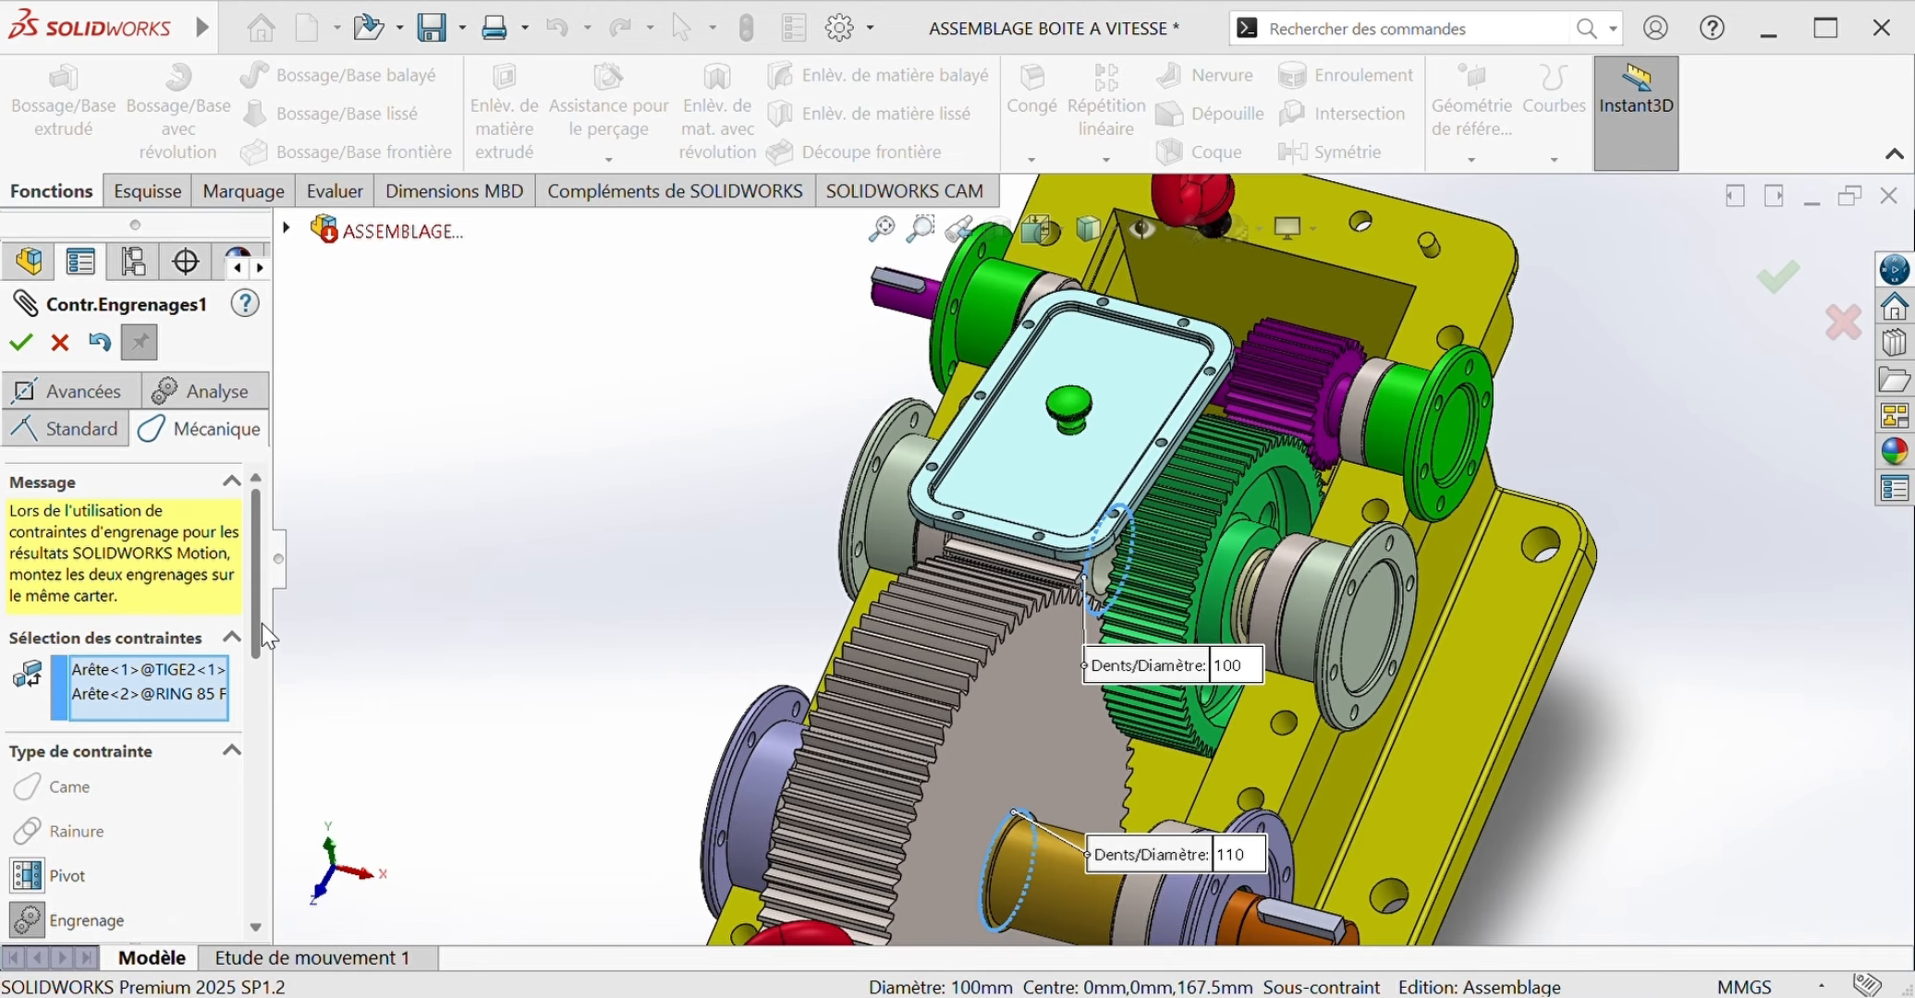
Step: Clear the gear mate's selections and reselect the circular edge at the large gear's centre and the intermediate shaft's edge beside the pinion
right_click(212, 672)
left_click(239, 724)
right_click(205, 672)
left_click(229, 729)
scroll(1023, 813, "up", 2)
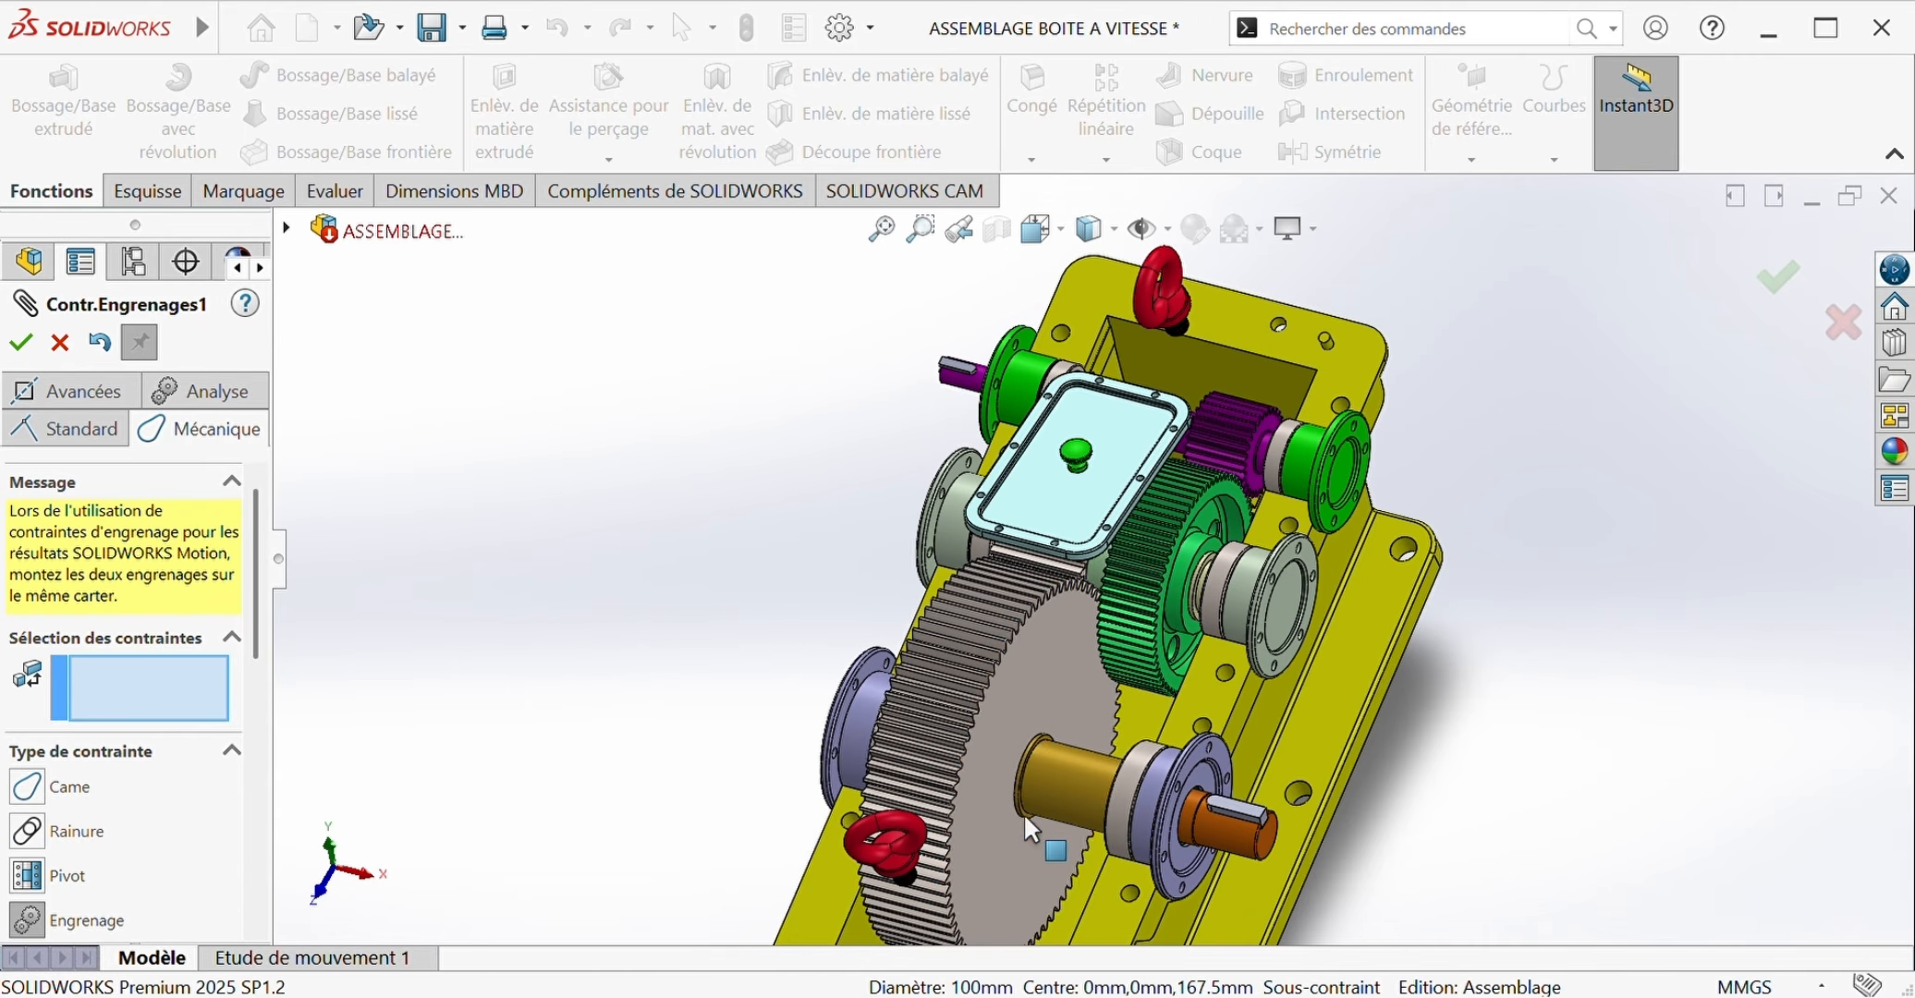
scroll(994, 740, "down", 2)
middle_click_drag(991, 770, 869, 642)
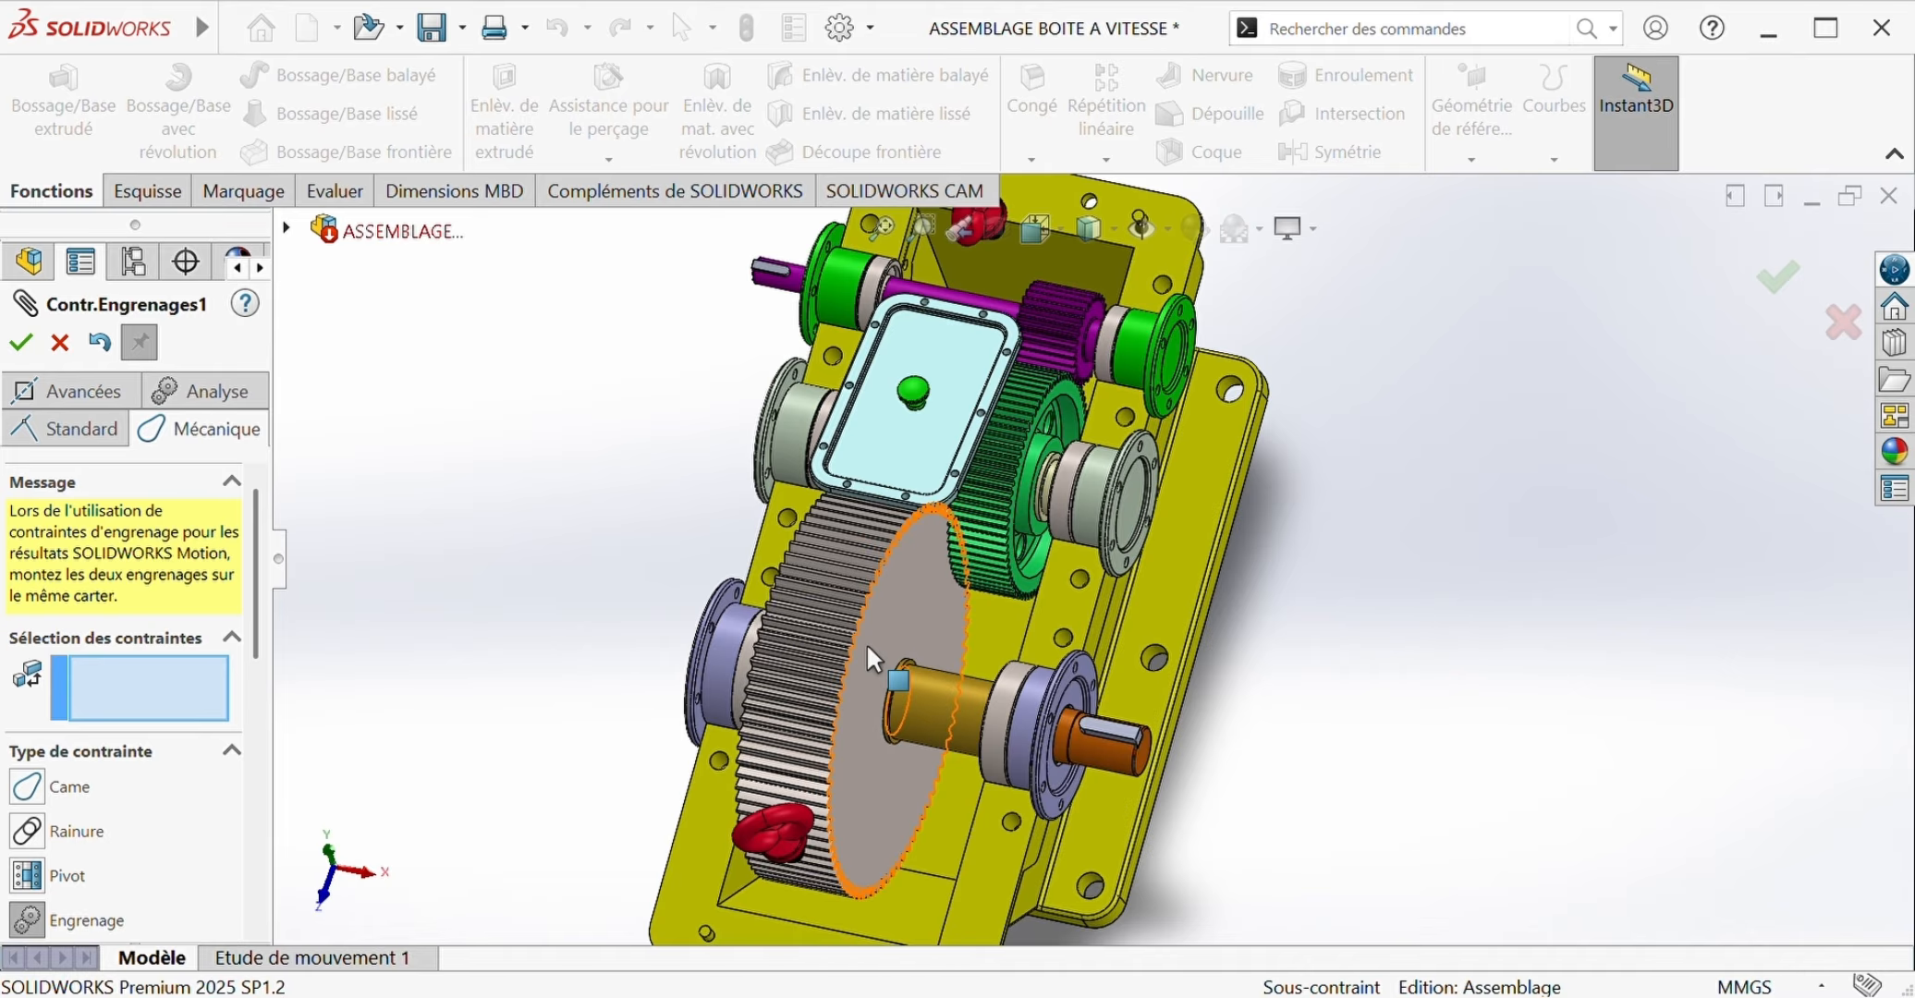
left_click(101, 679)
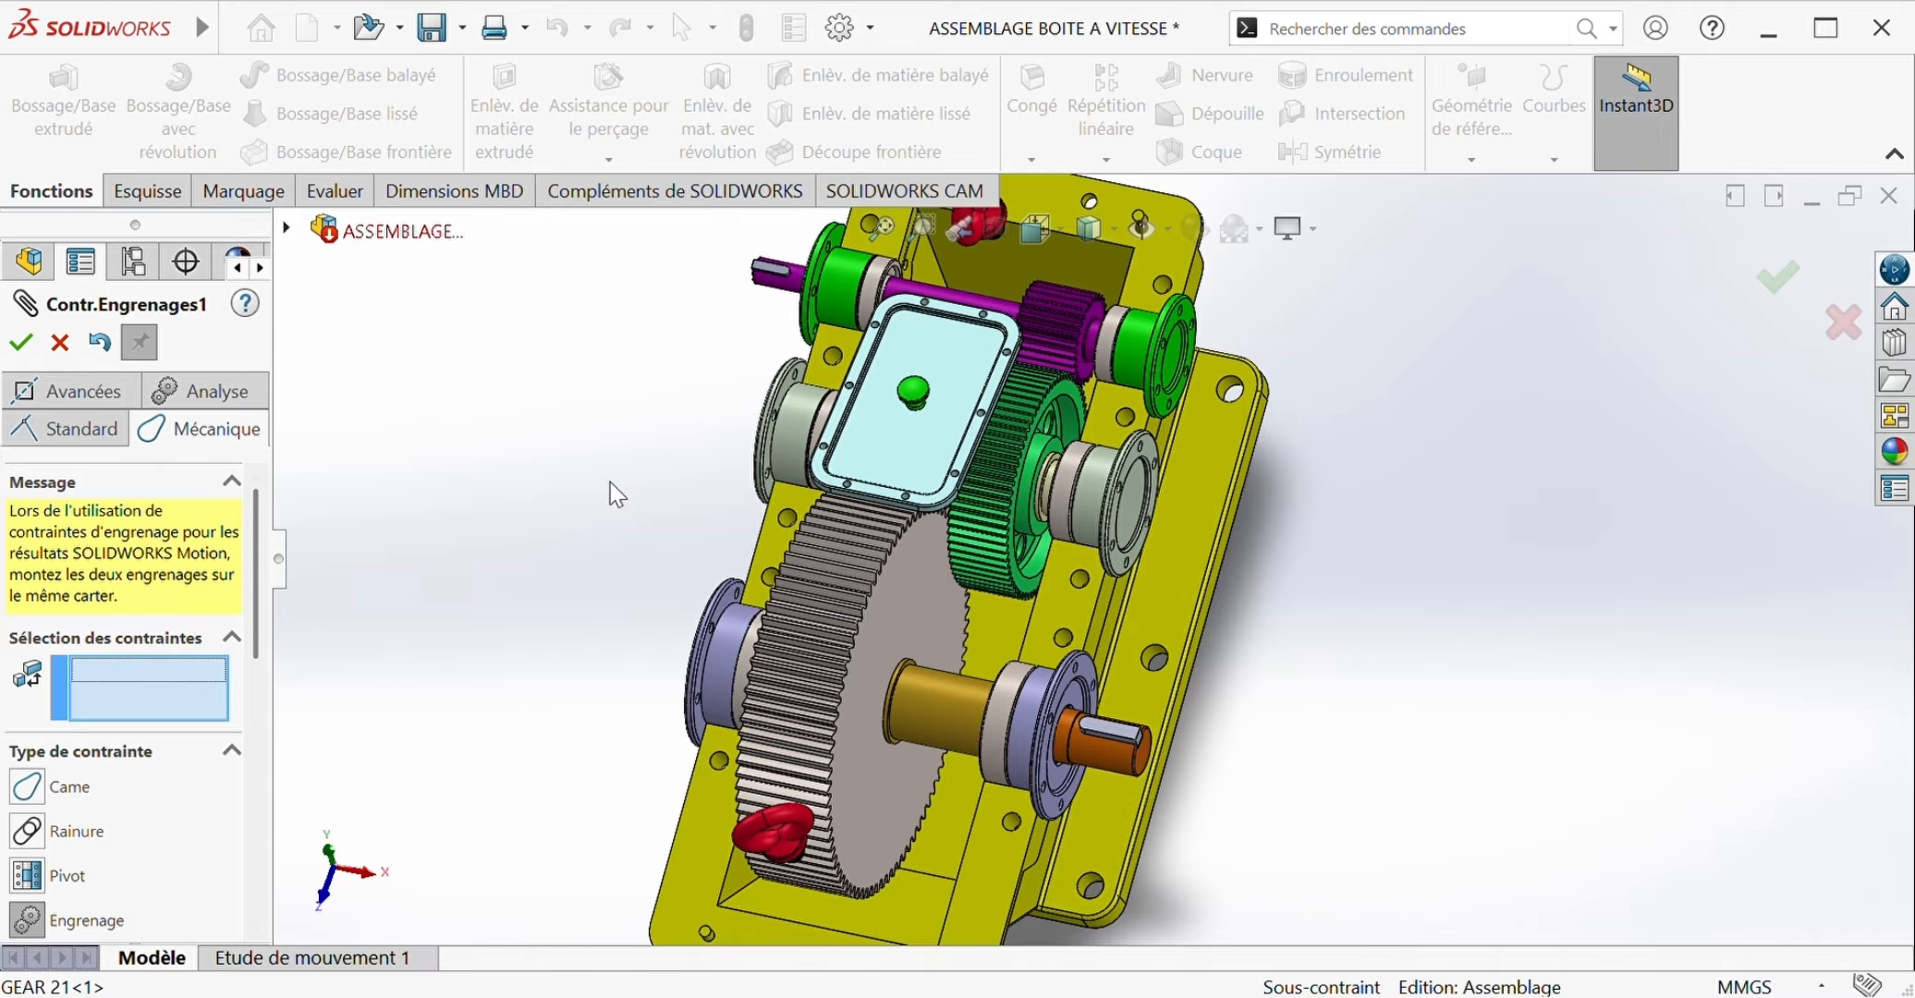
left_click_drag(256, 574, 256, 710)
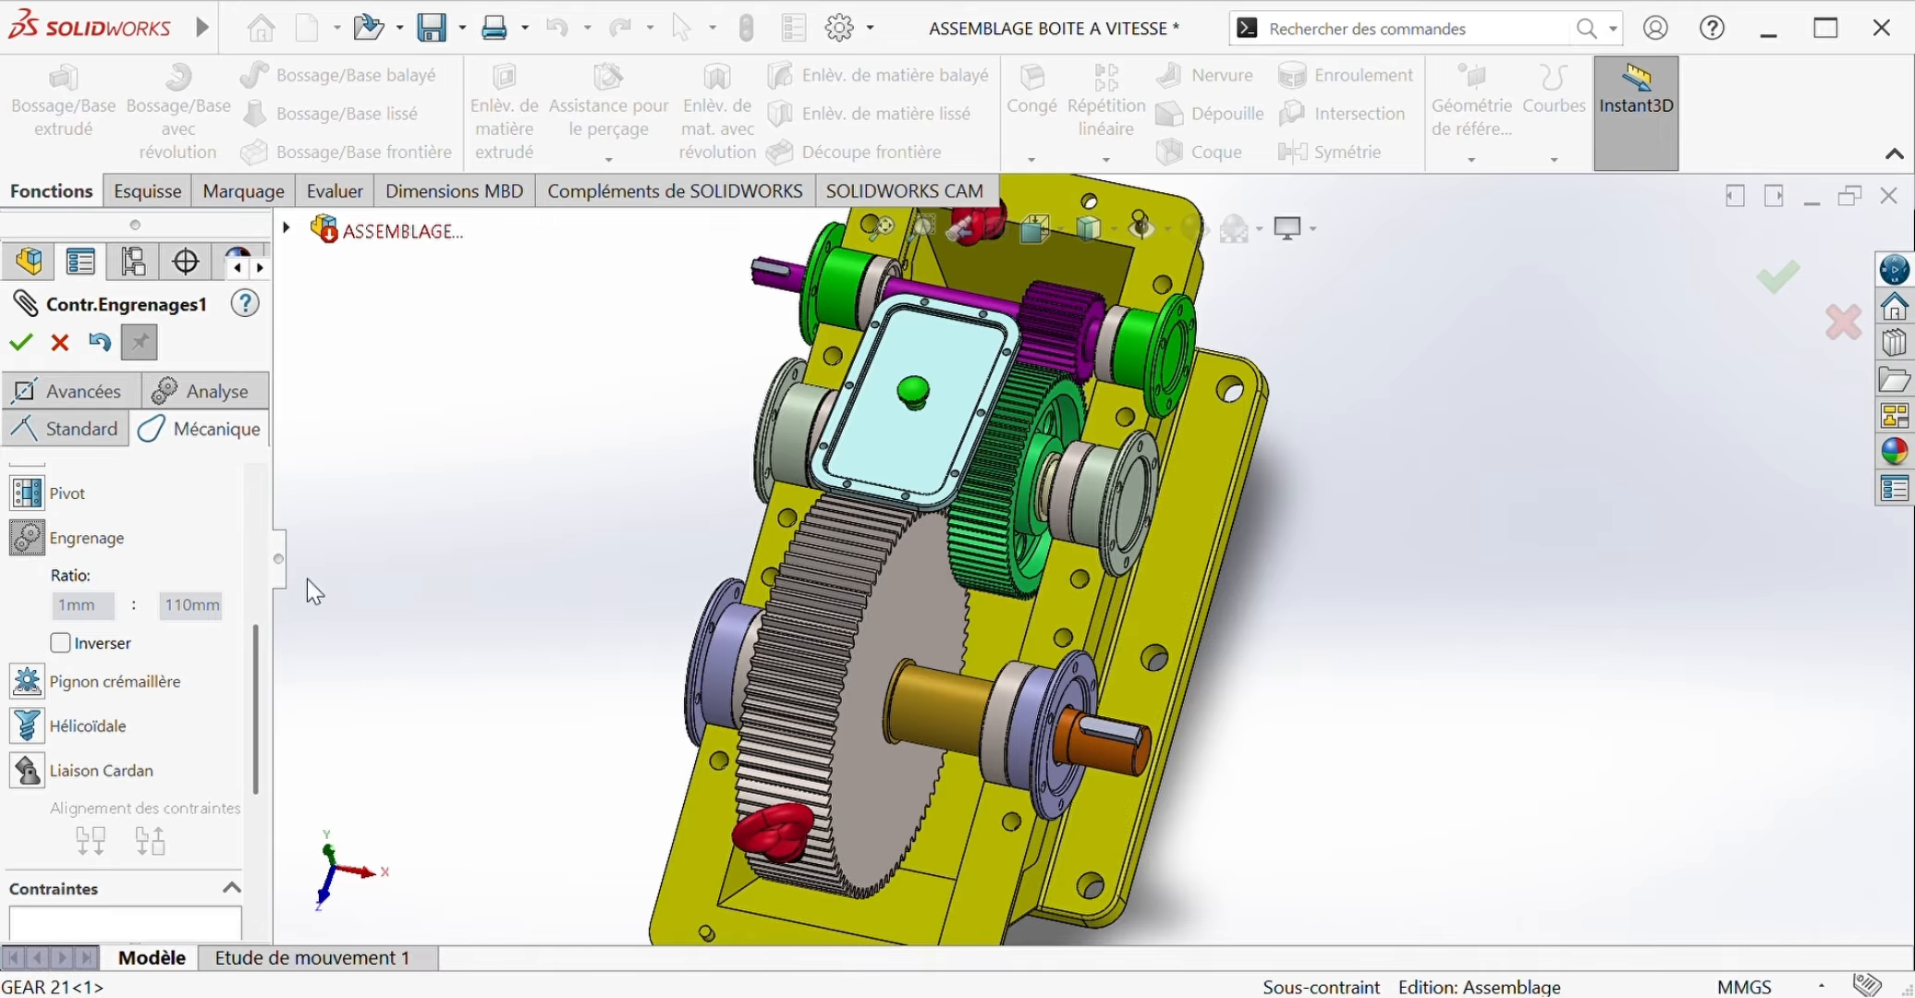
left_click(891, 675)
middle_click_drag(751, 421, 641, 423)
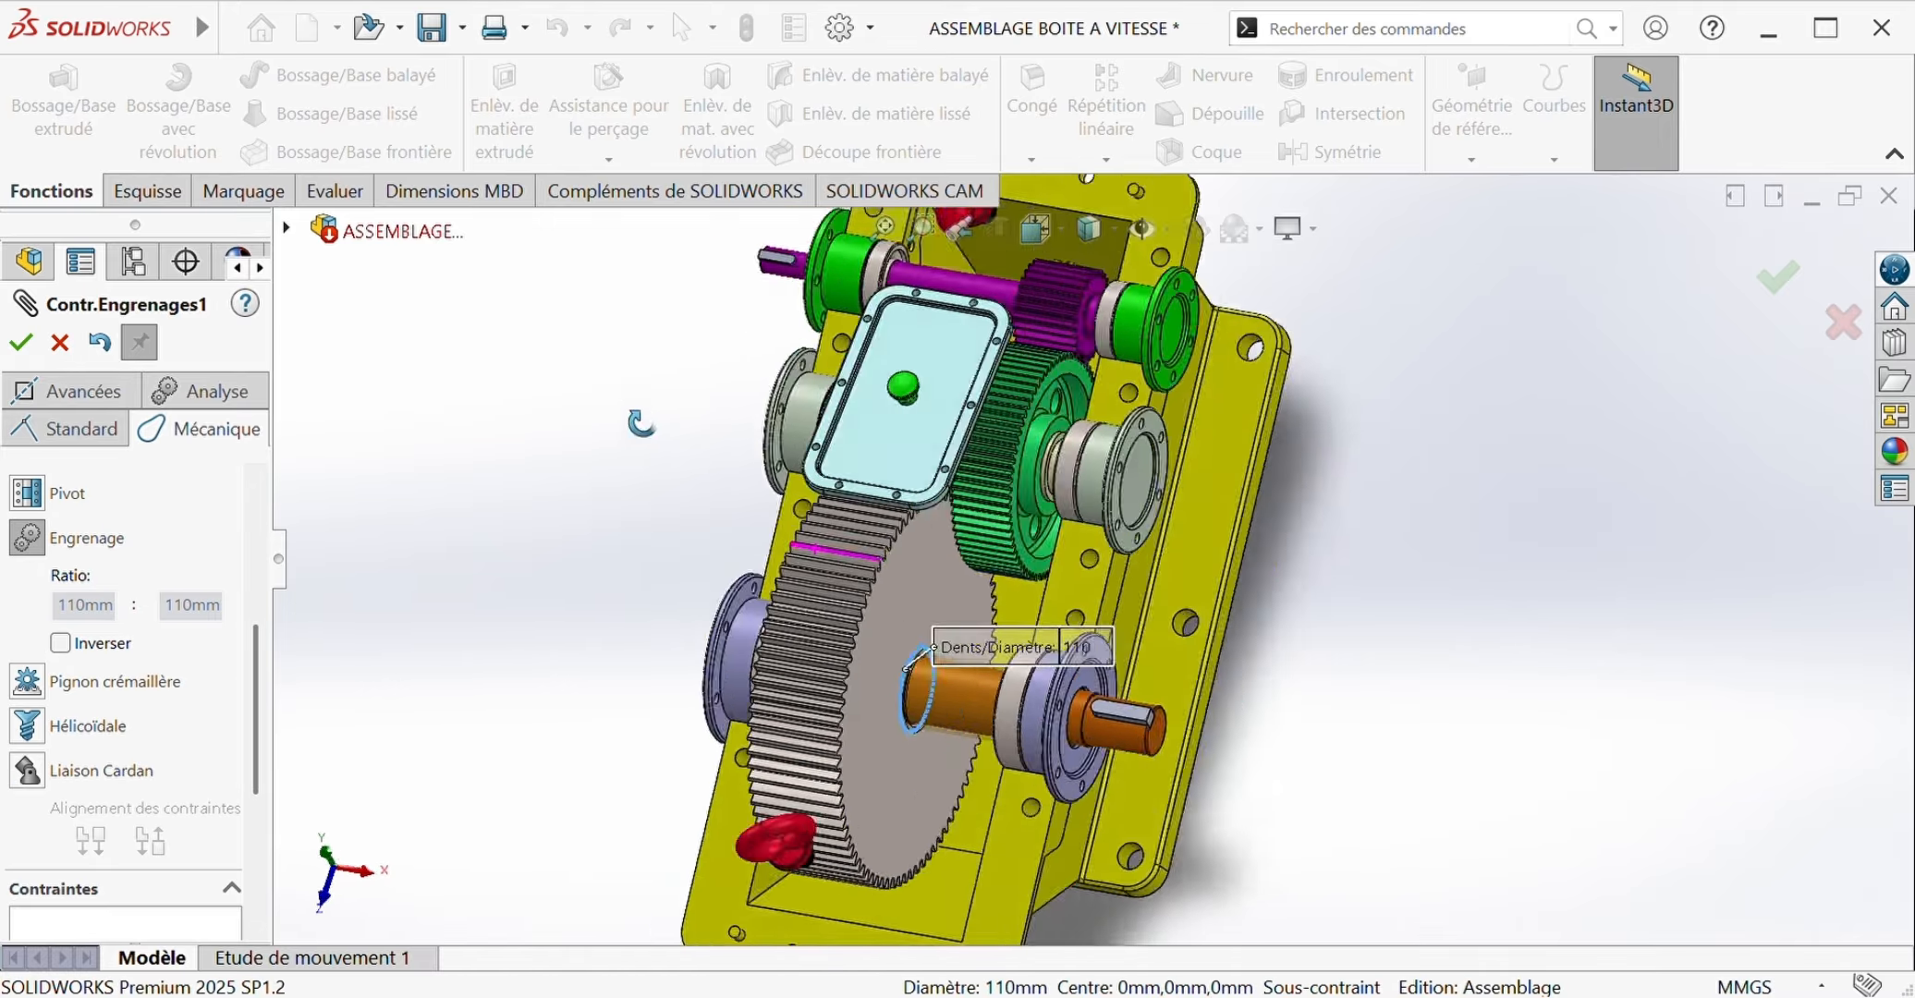
scroll(786, 665, "down", 5)
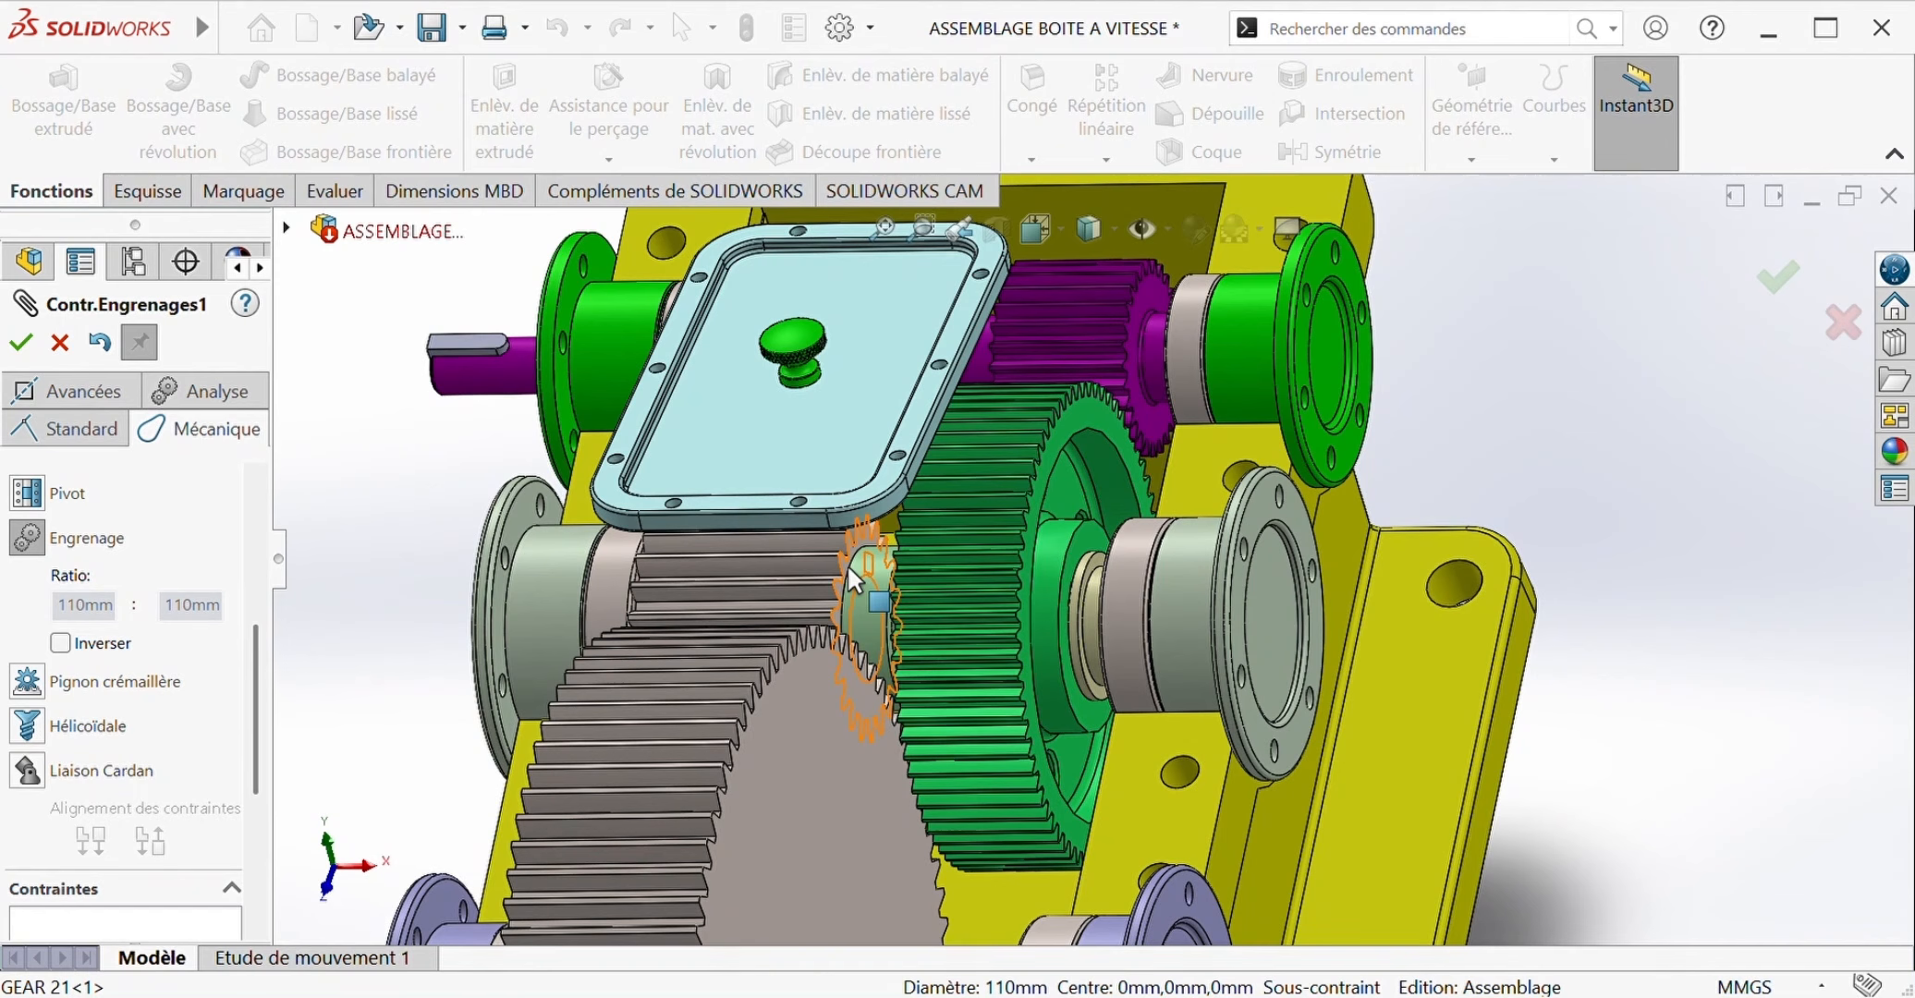
left_click(854, 567)
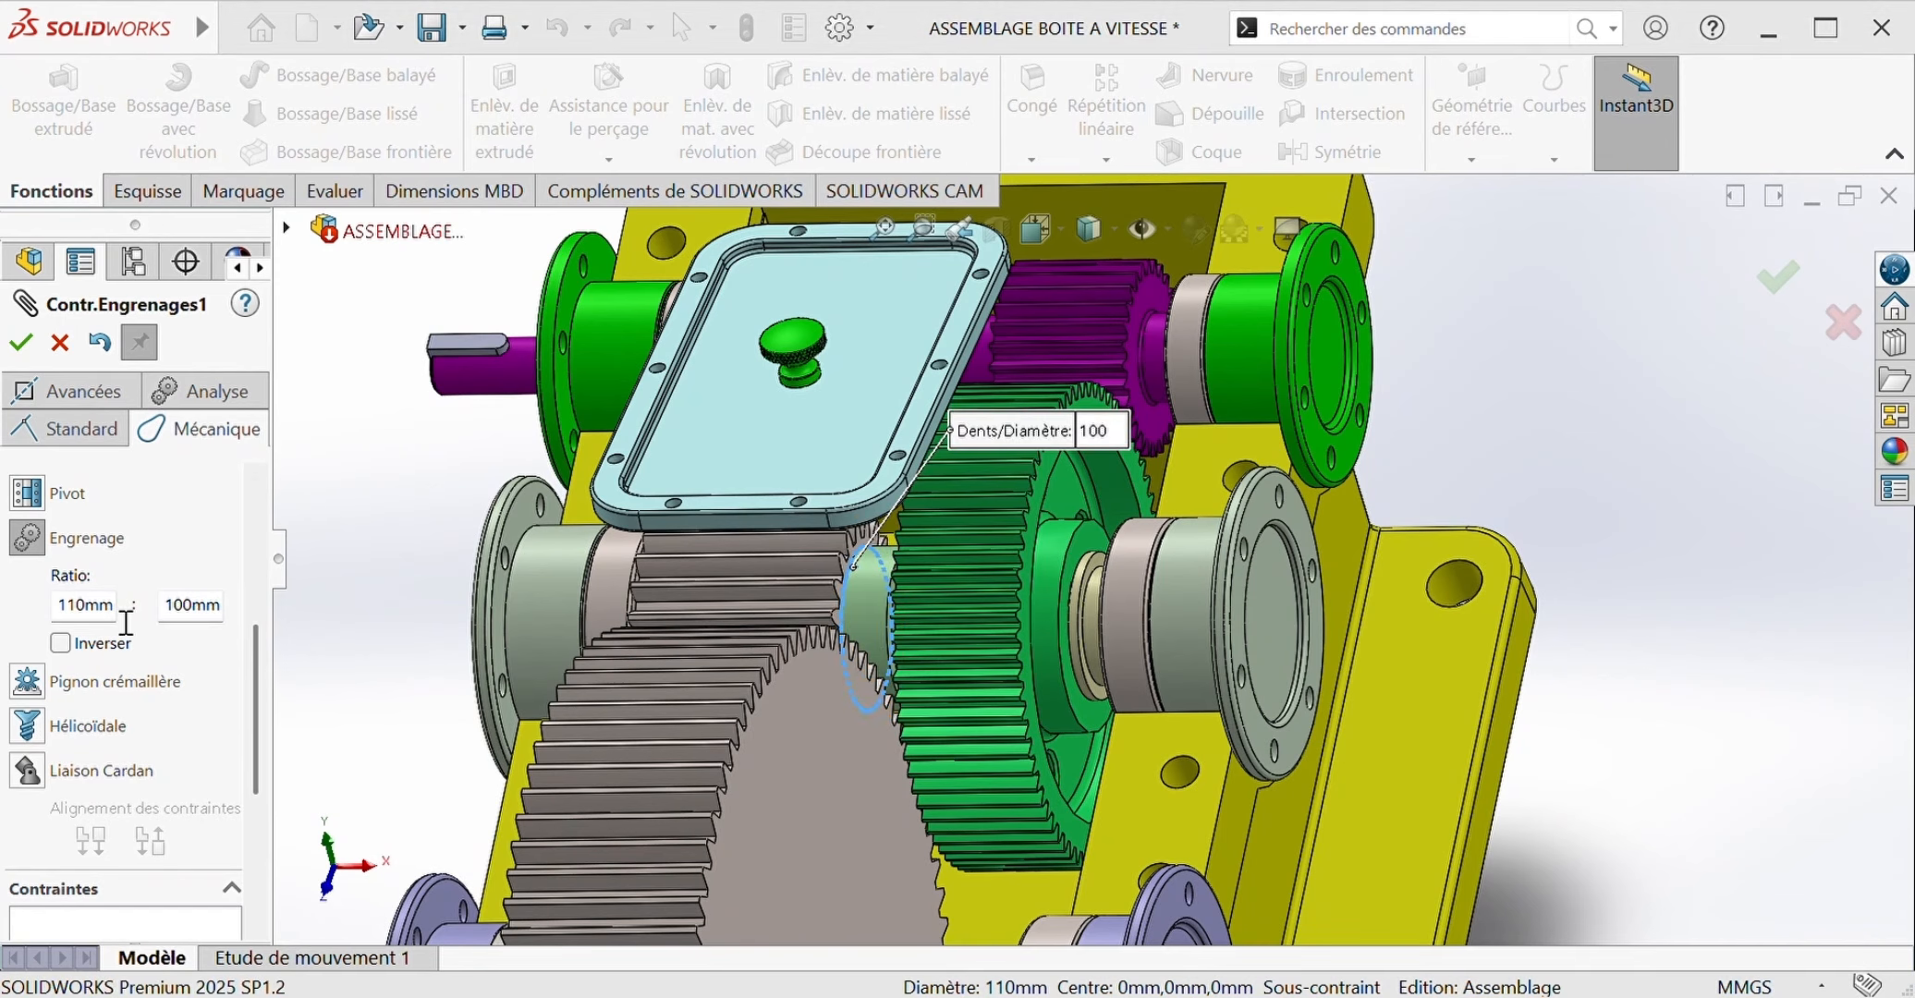
Step: Set the first value of the gear mate's ratio to 84
left_click(92, 607)
key("BackSpace")
key("BackSpace")
key("BackSpace")
type("8")
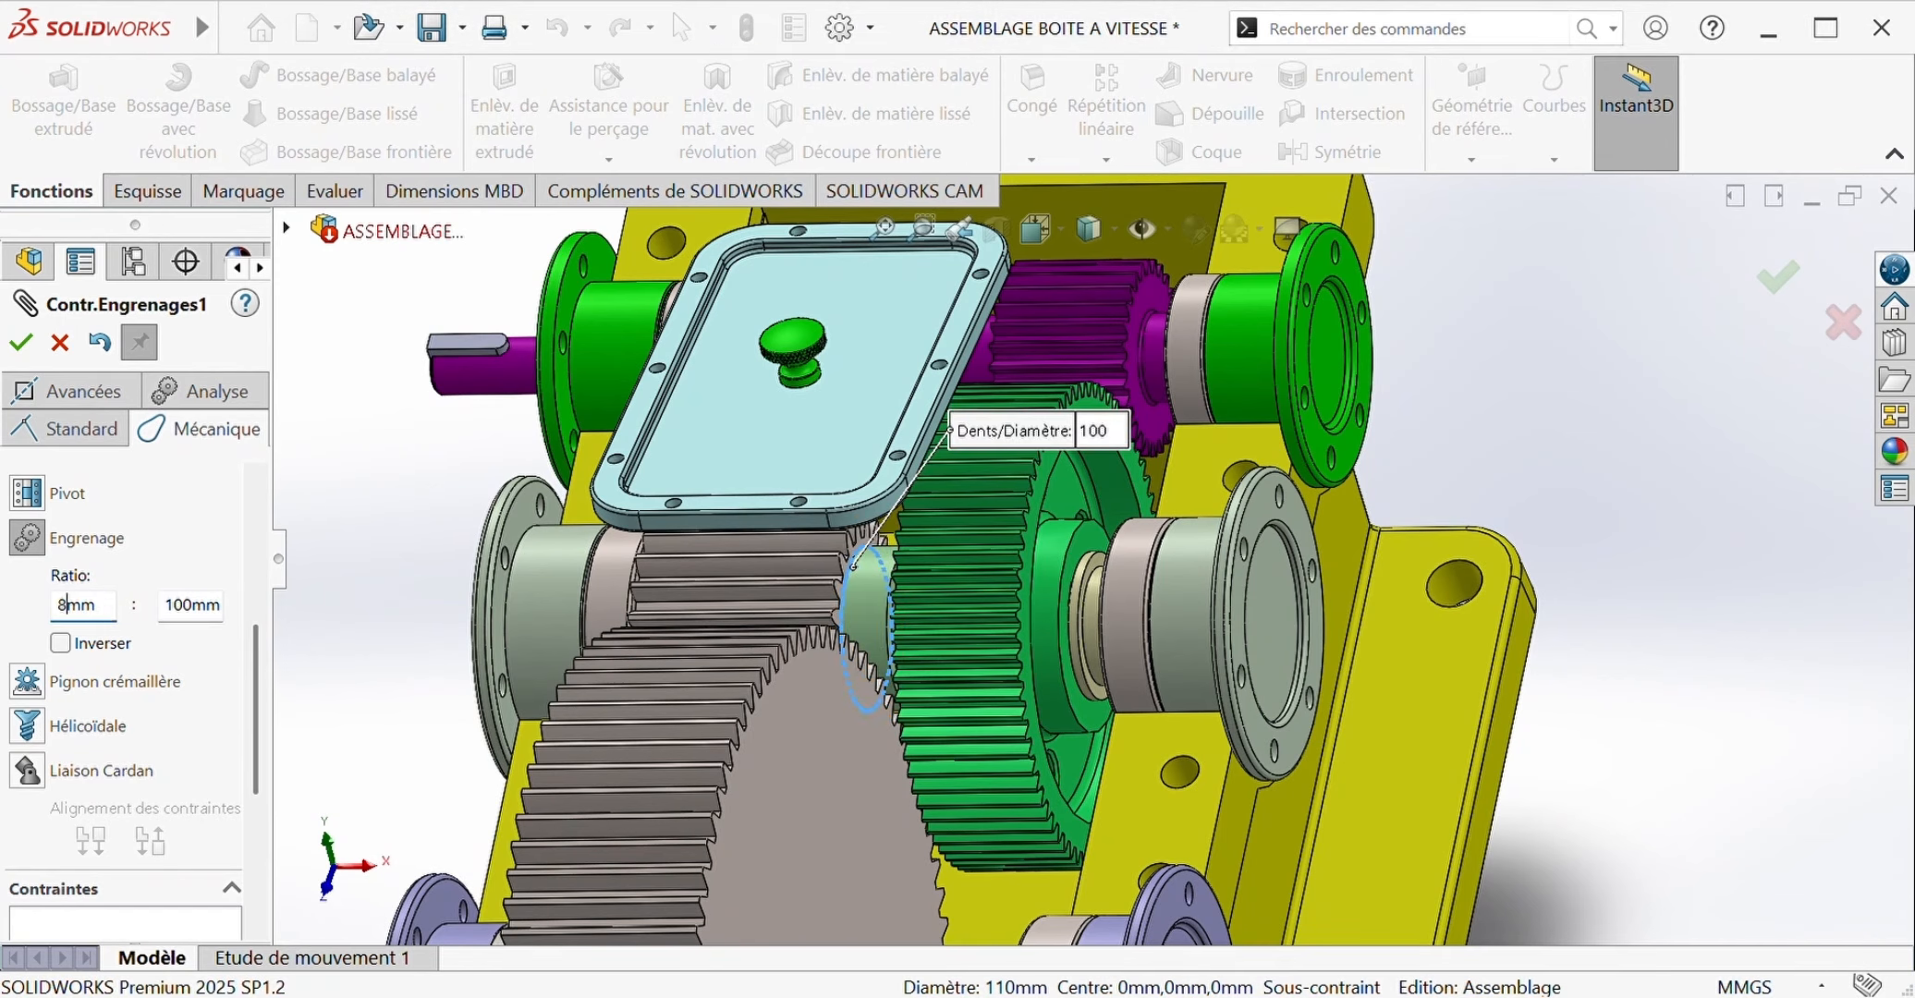
type("4")
Step: Set the second value of the gear mate's ratio to 86
left_click(197, 619)
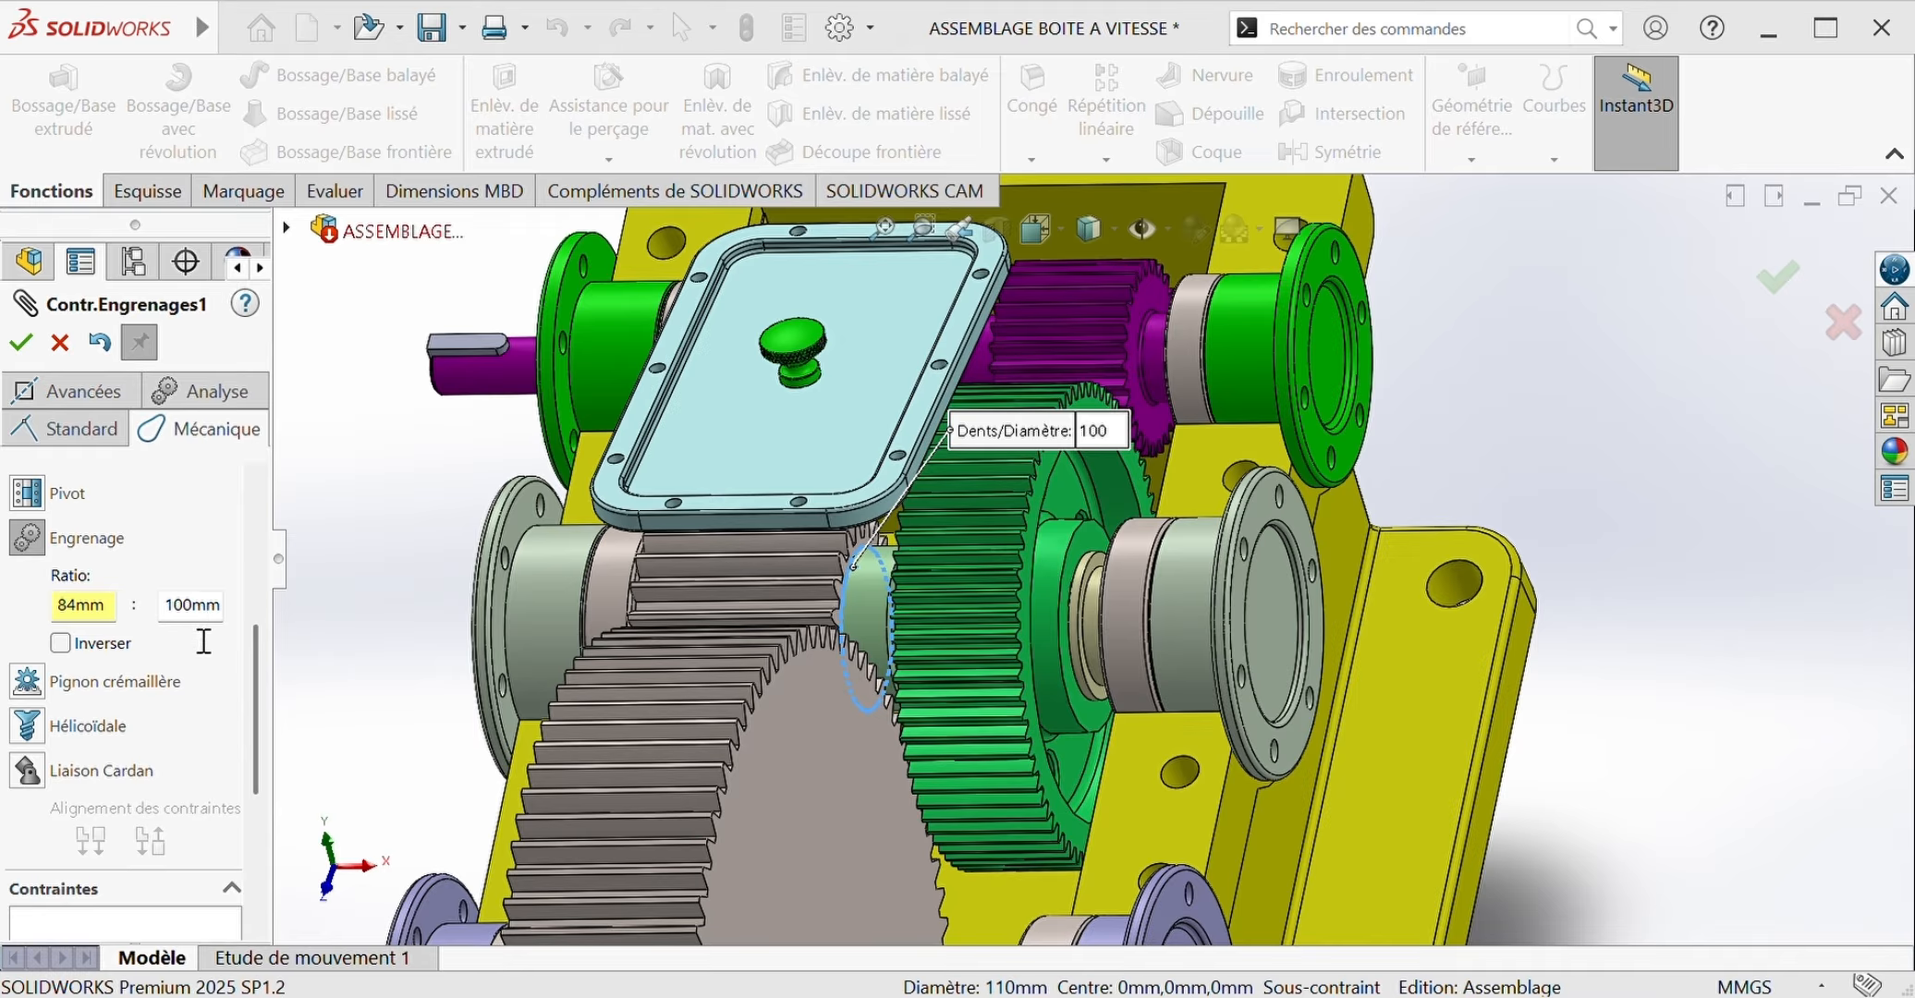
scroll(259, 664, "up", 3)
scroll(268, 671, "down", 3)
left_click(192, 605)
key("BackSpace")
key("BackSpace")
key("BackSpace")
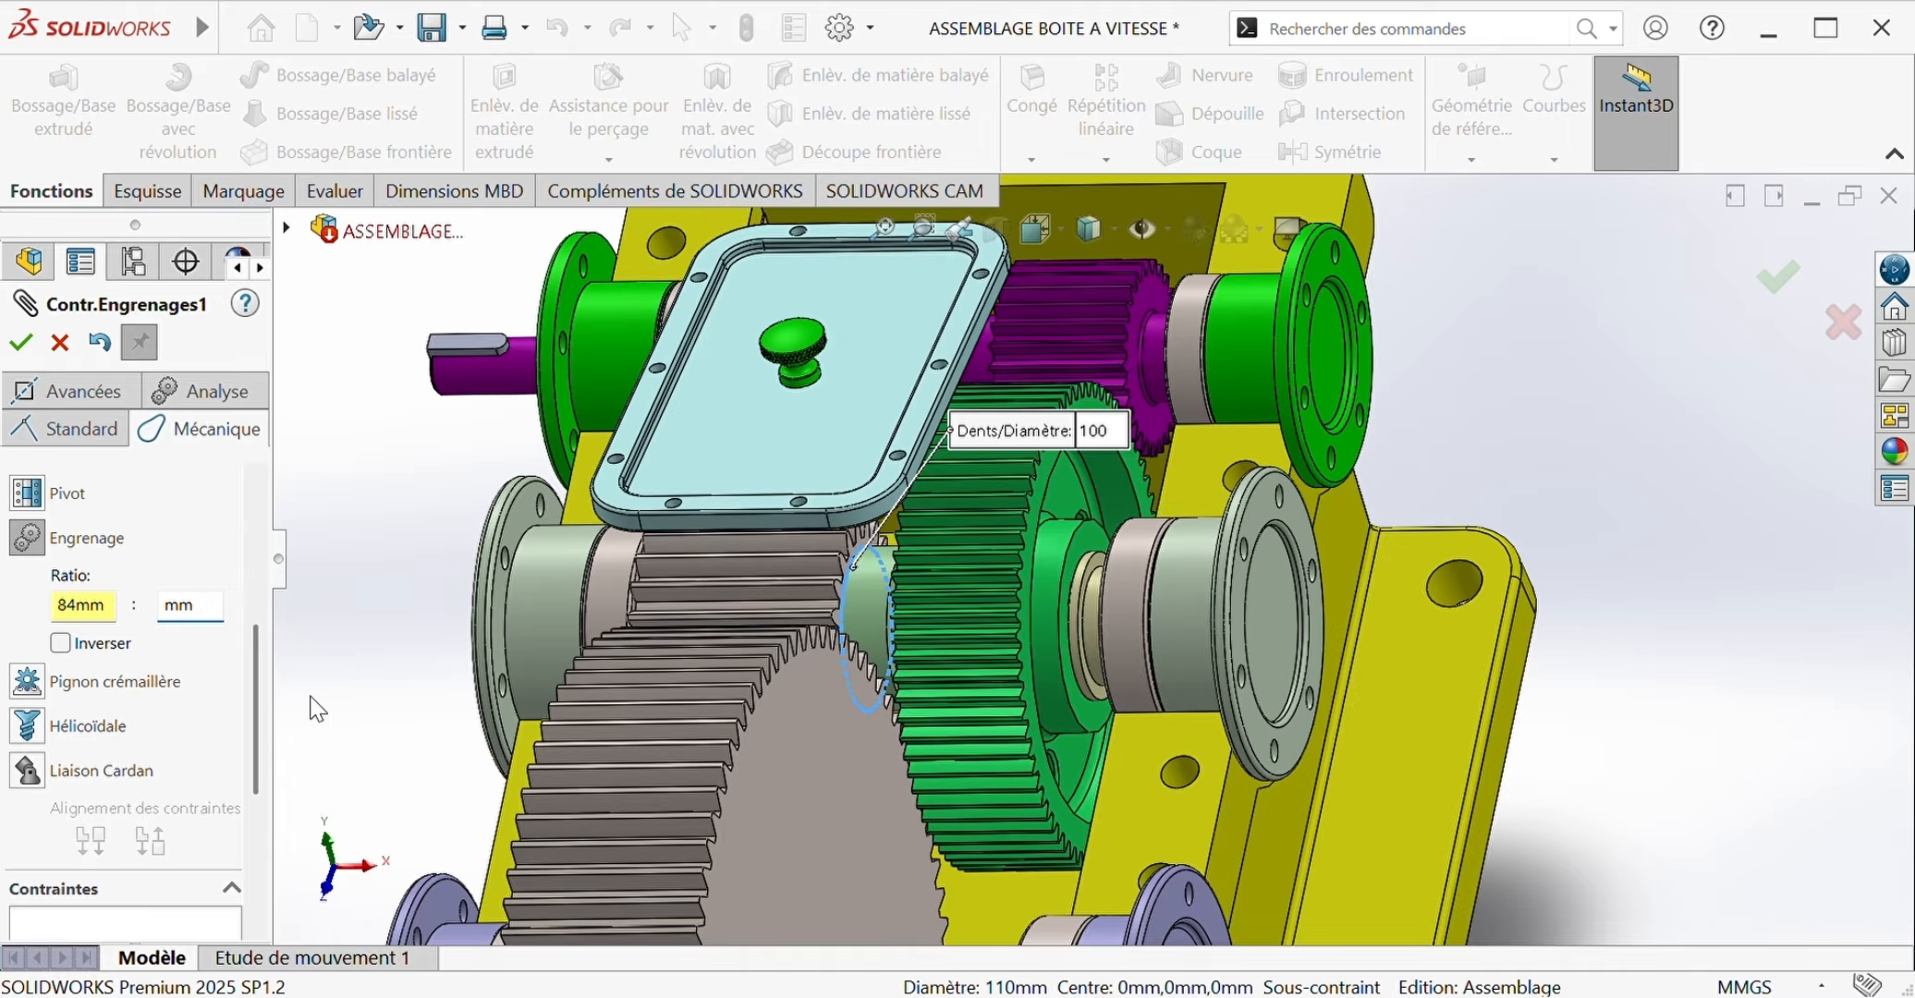
type("86")
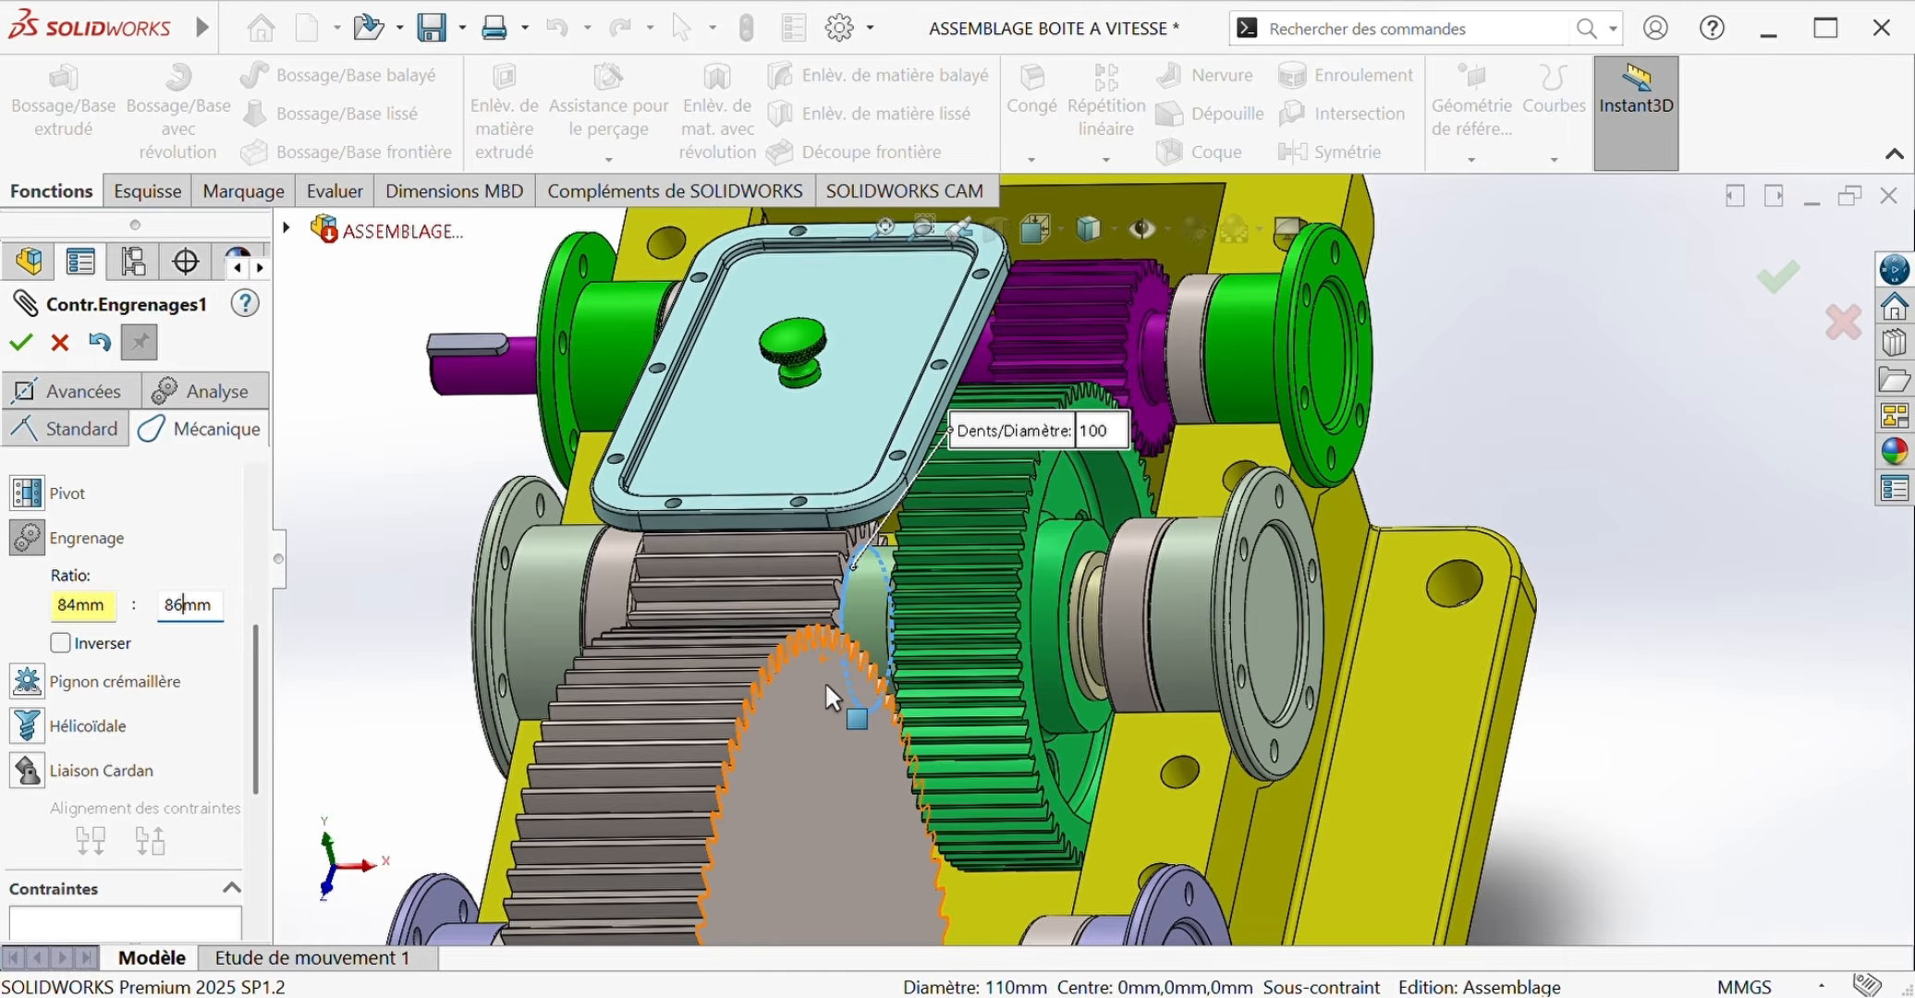
key("Return")
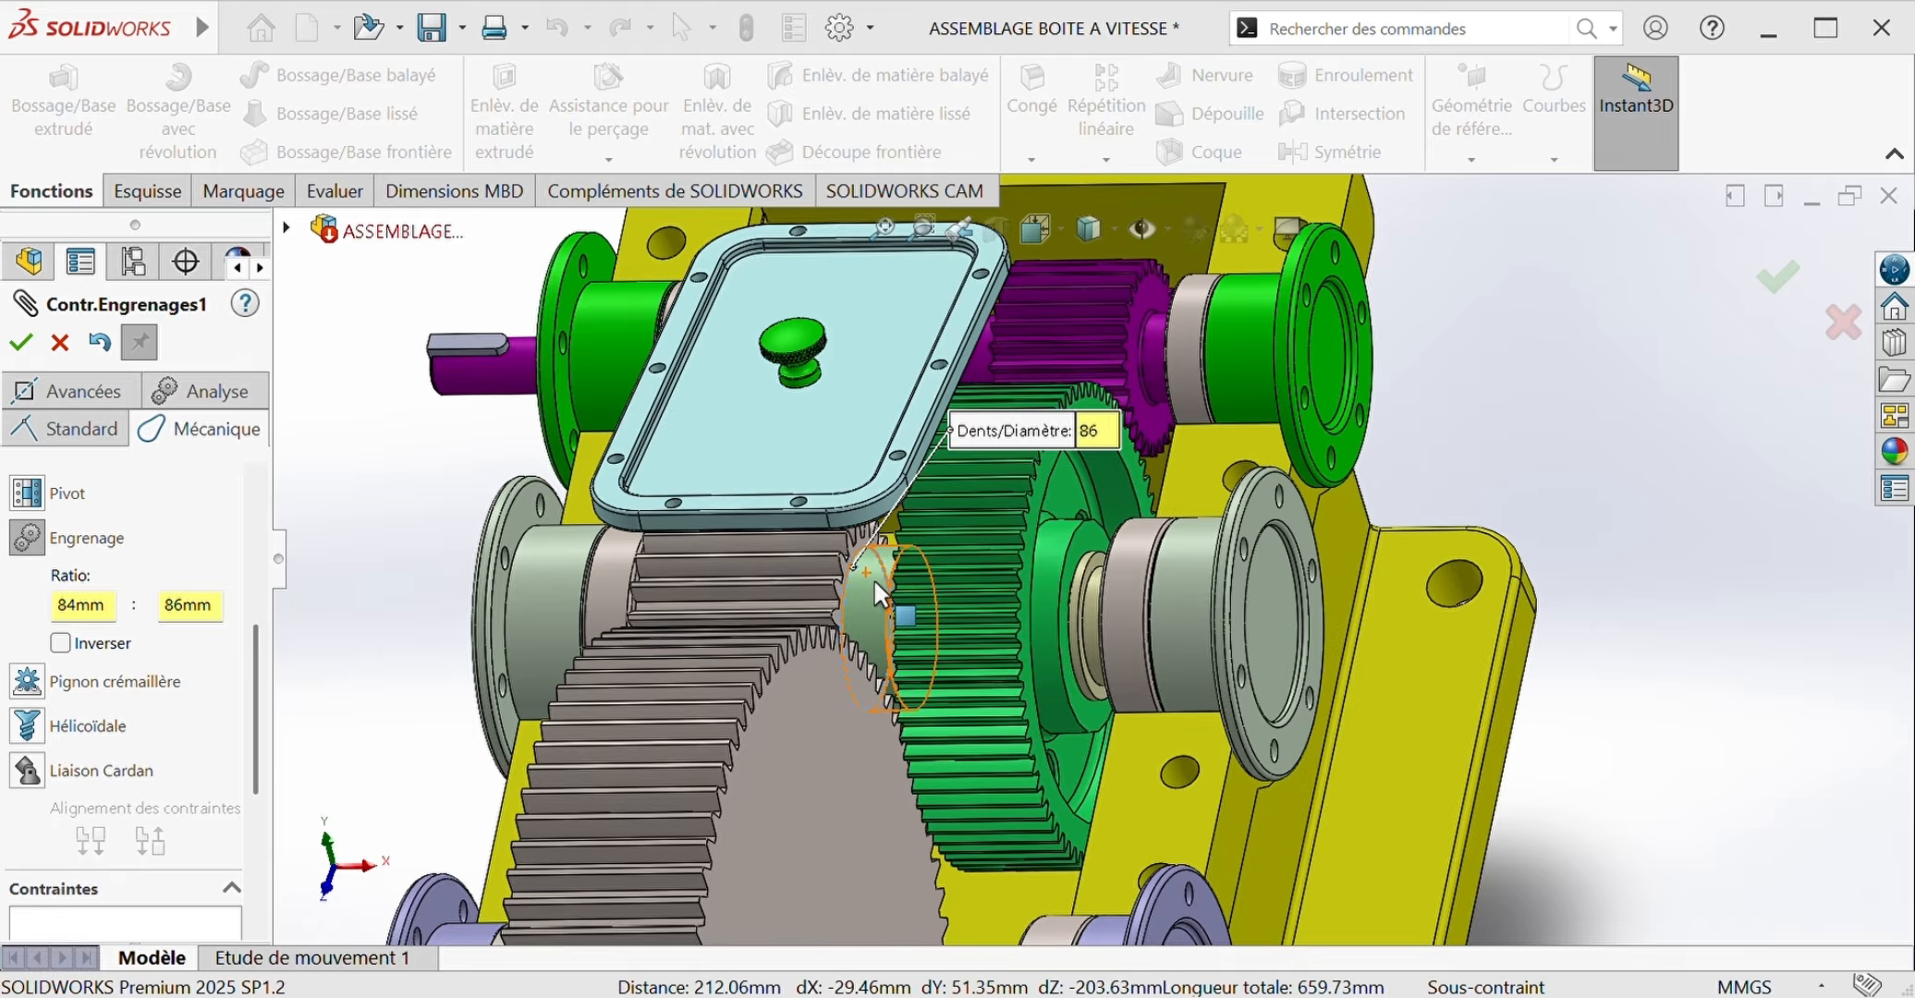
Step: Set the second value of the gear mate's ratio to 21 and accept the 84:21 gear mate
left_click(1095, 433)
type("21")
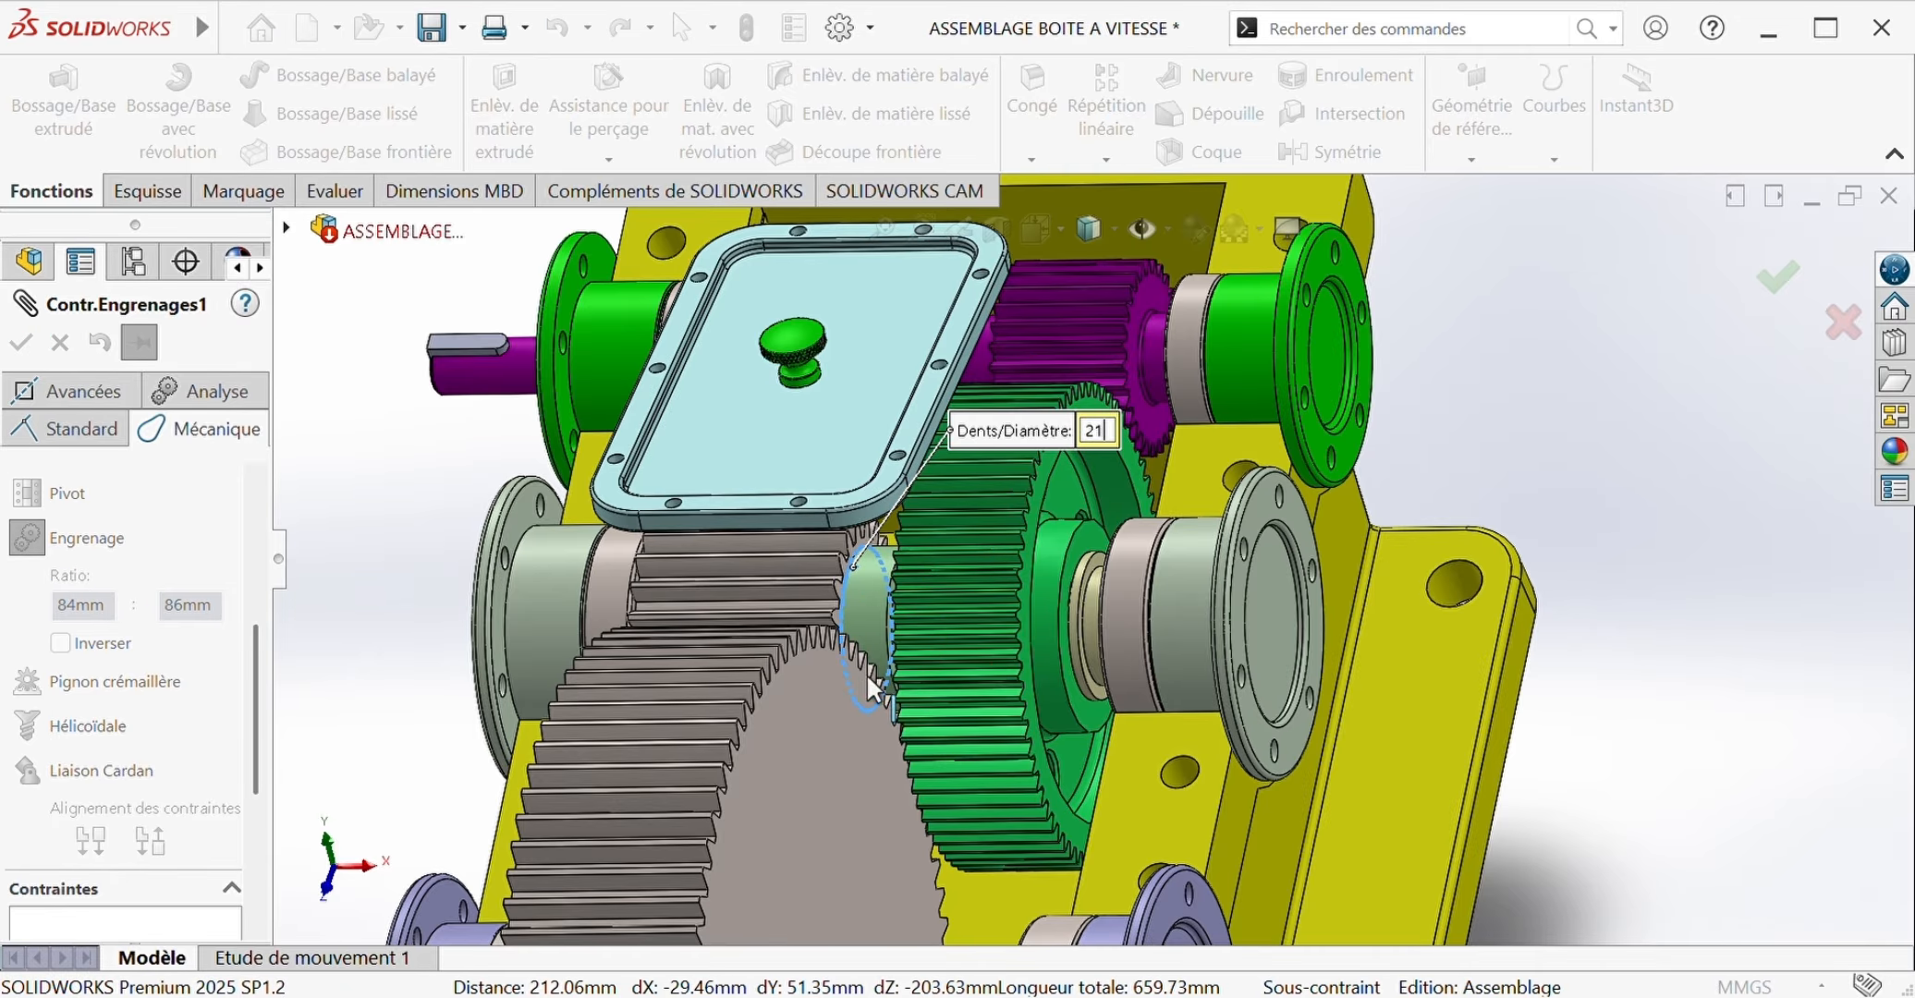
key("Return")
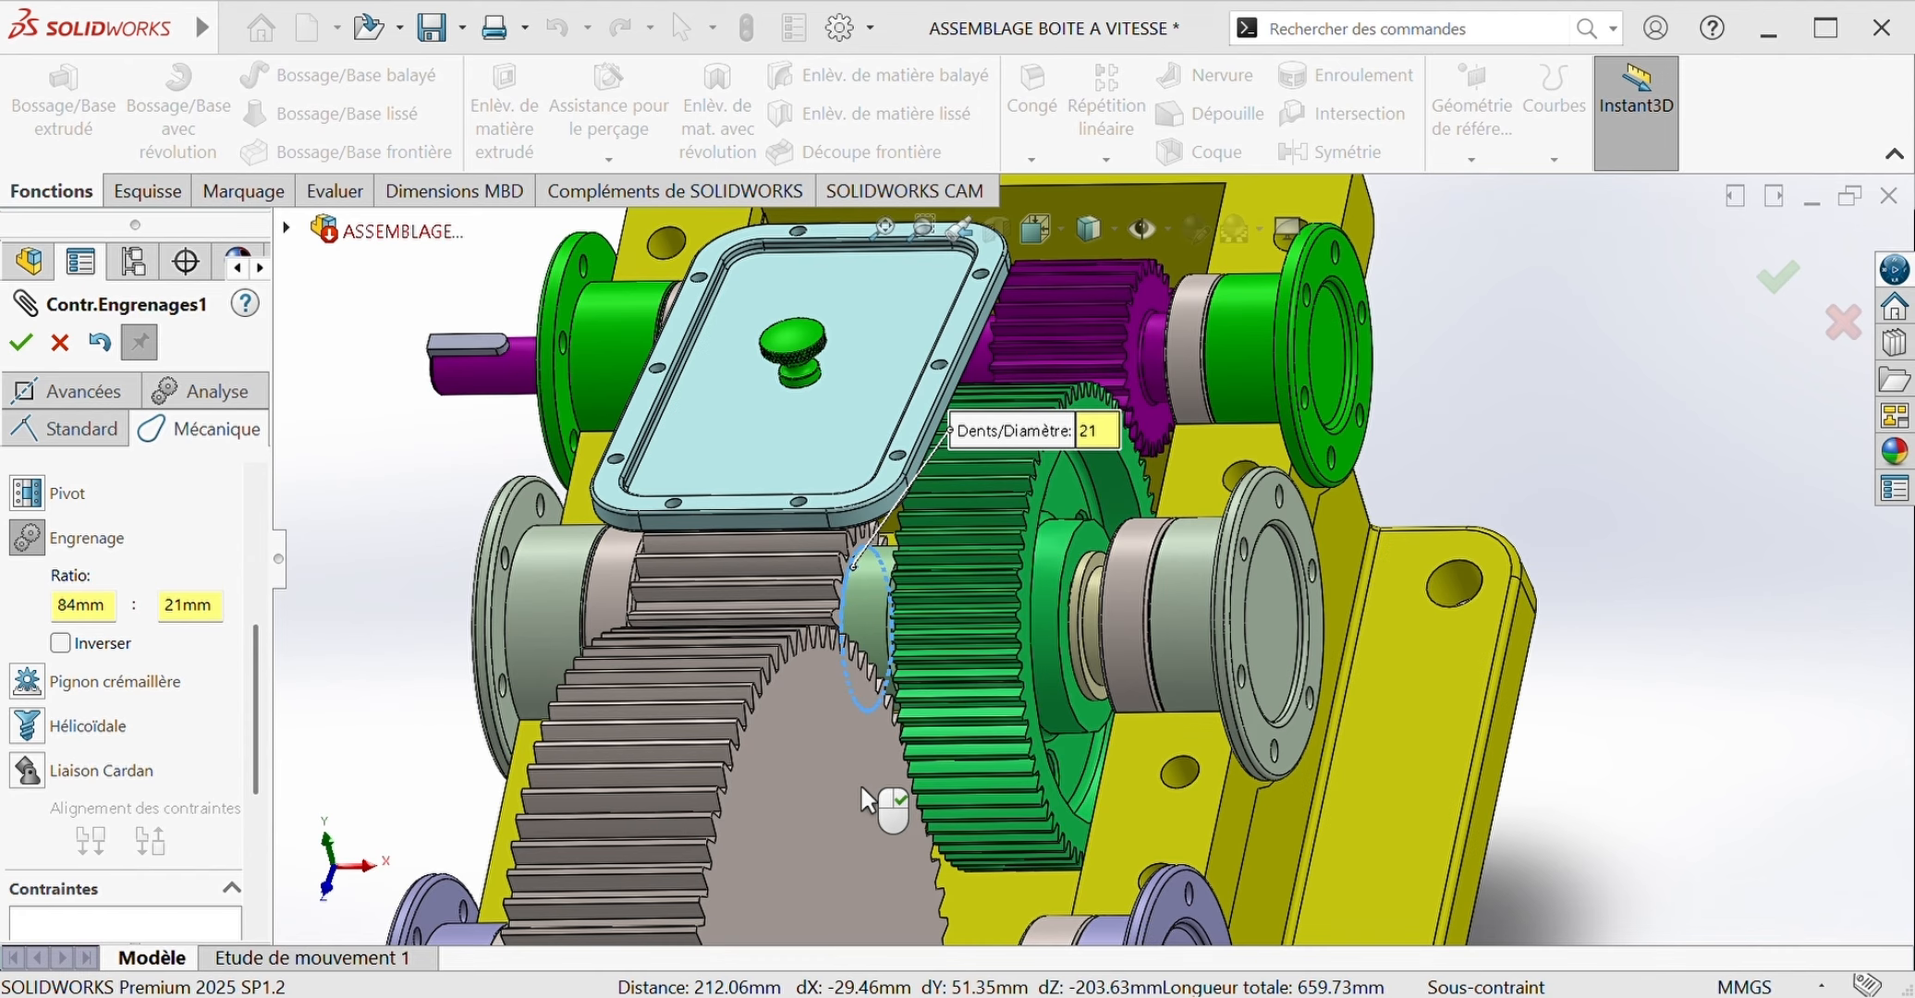
scroll(257, 684, "down", 2)
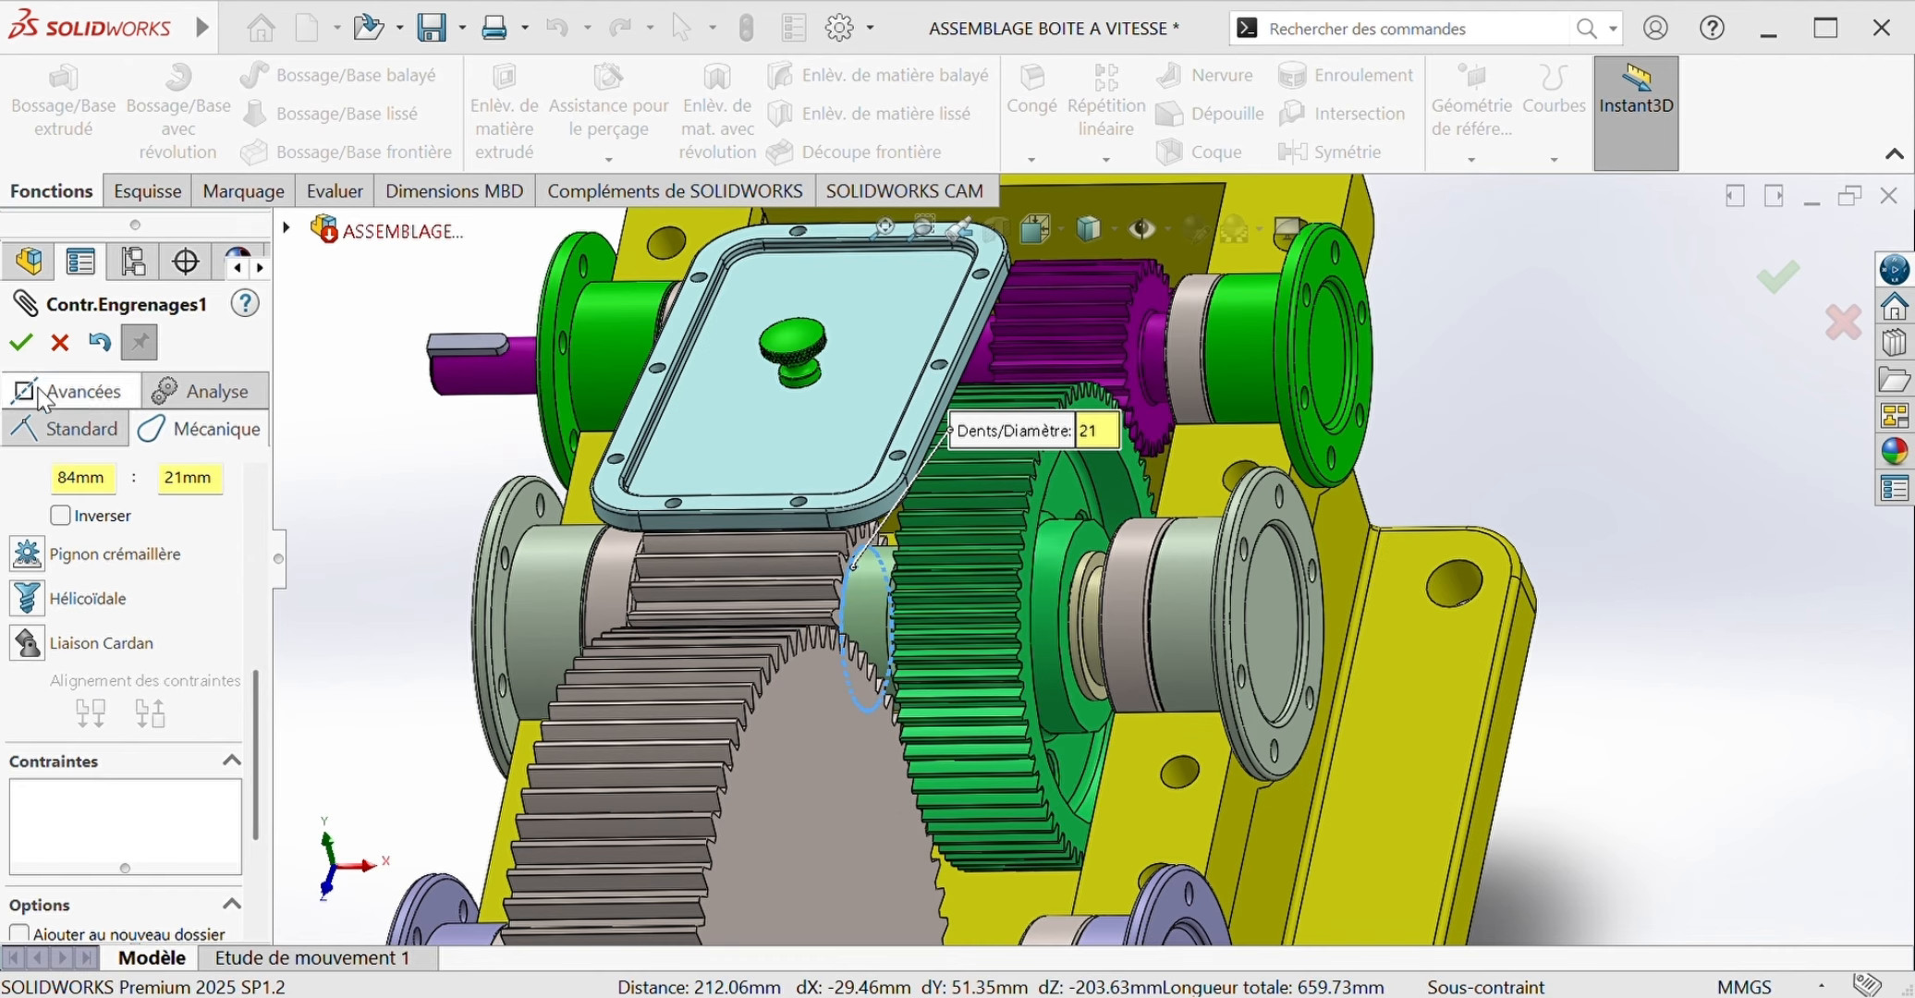
left_click(21, 344)
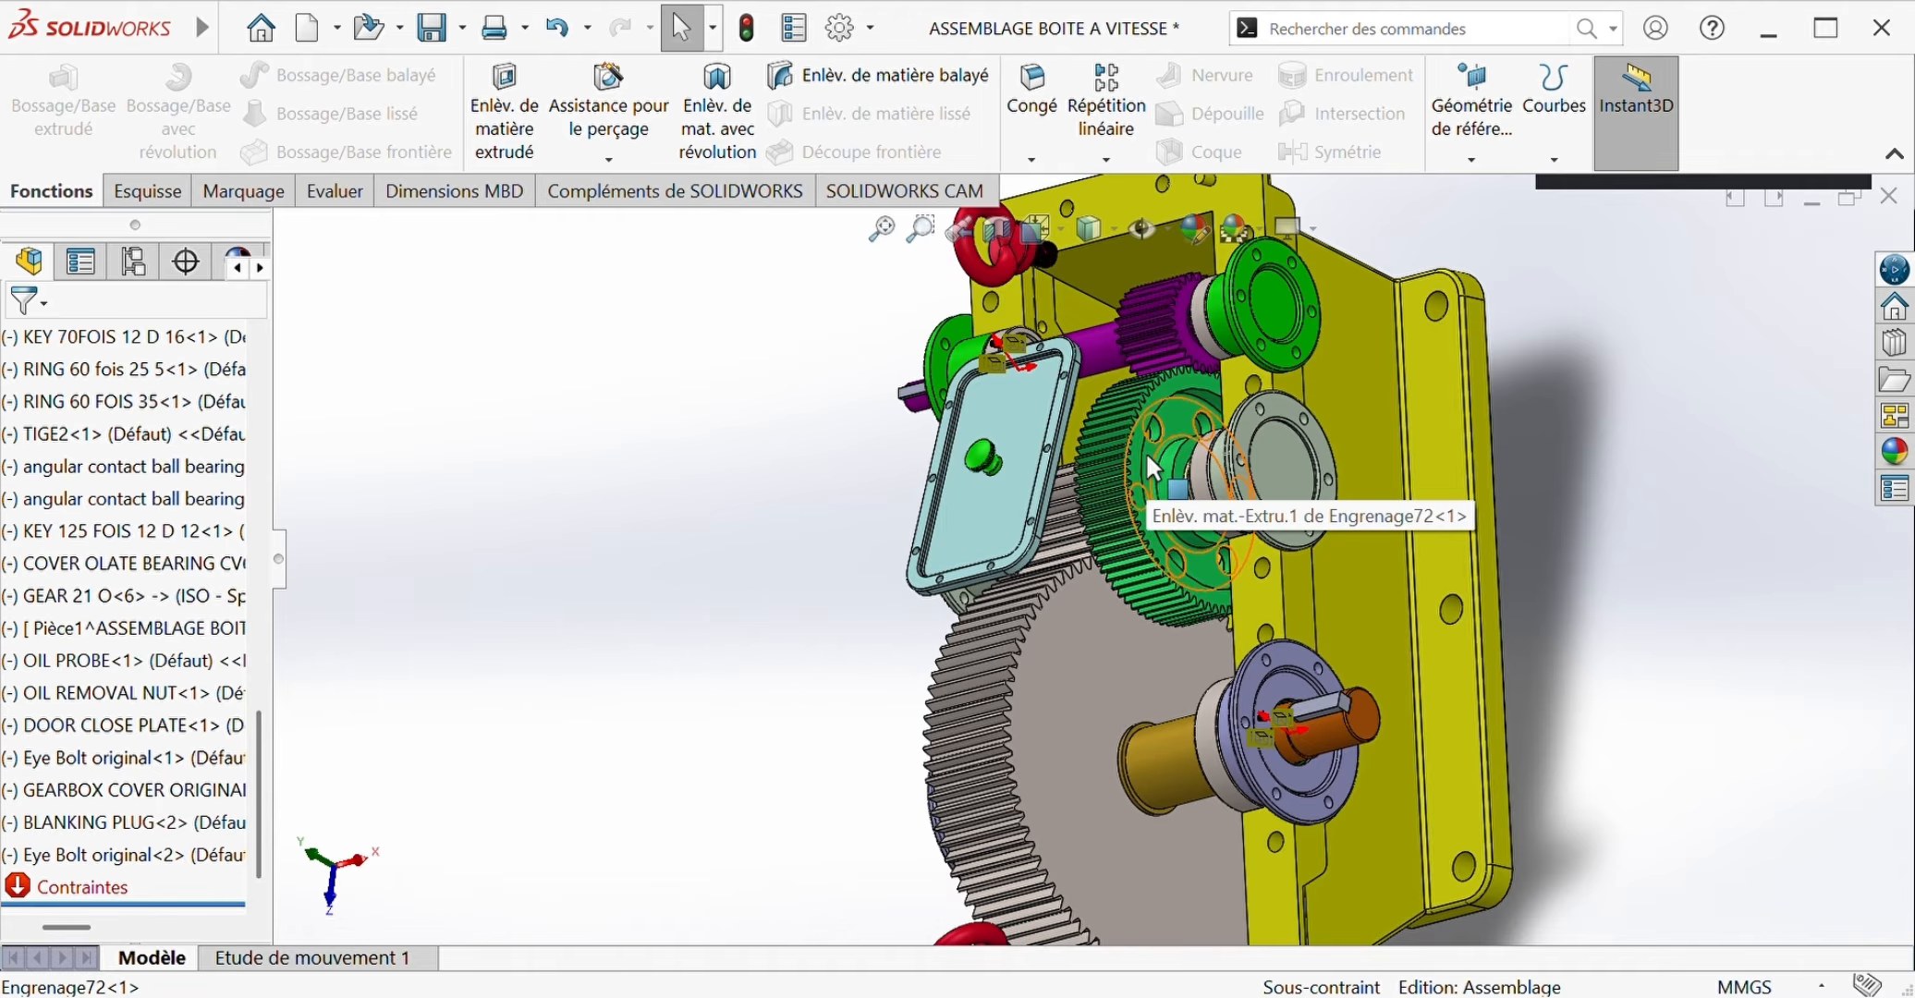
Step: Start another mate, clear the preselected face of the green gear, and set the mate type to mechanical gear
left_click(1144, 450)
left_click(1525, 304)
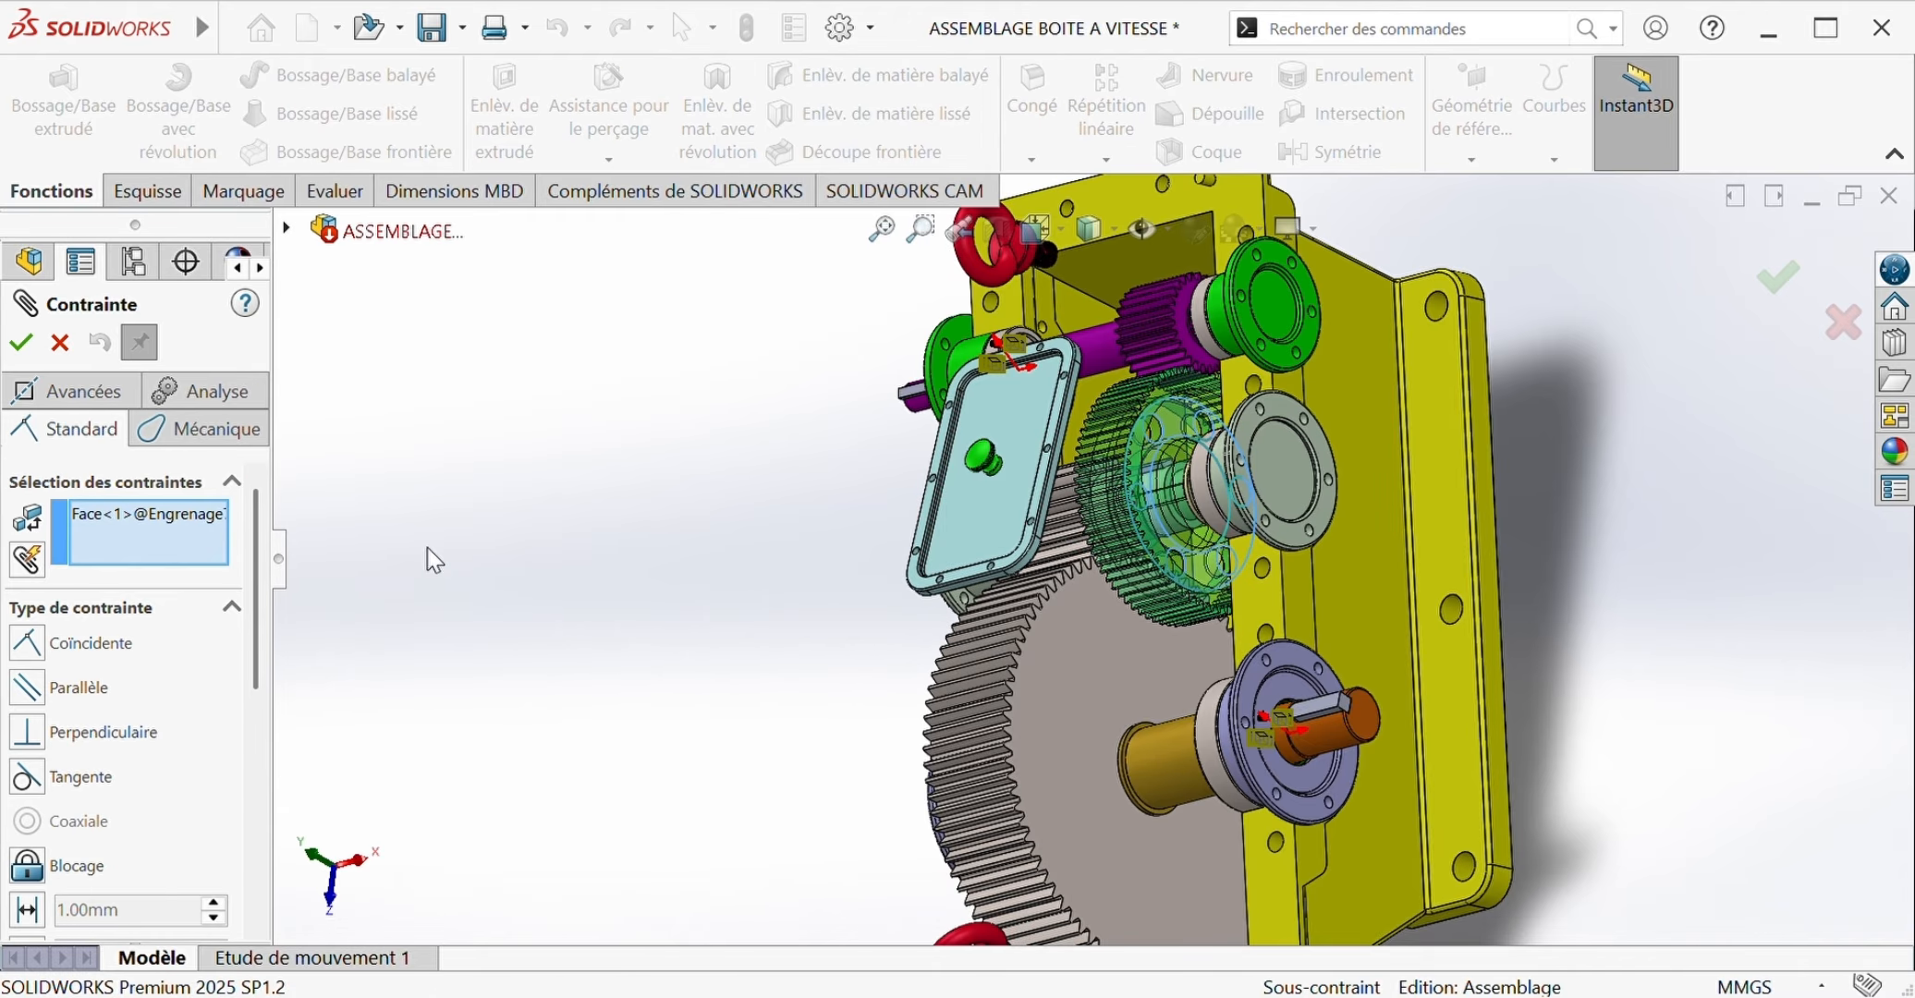
right_click(196, 520)
left_click(174, 553)
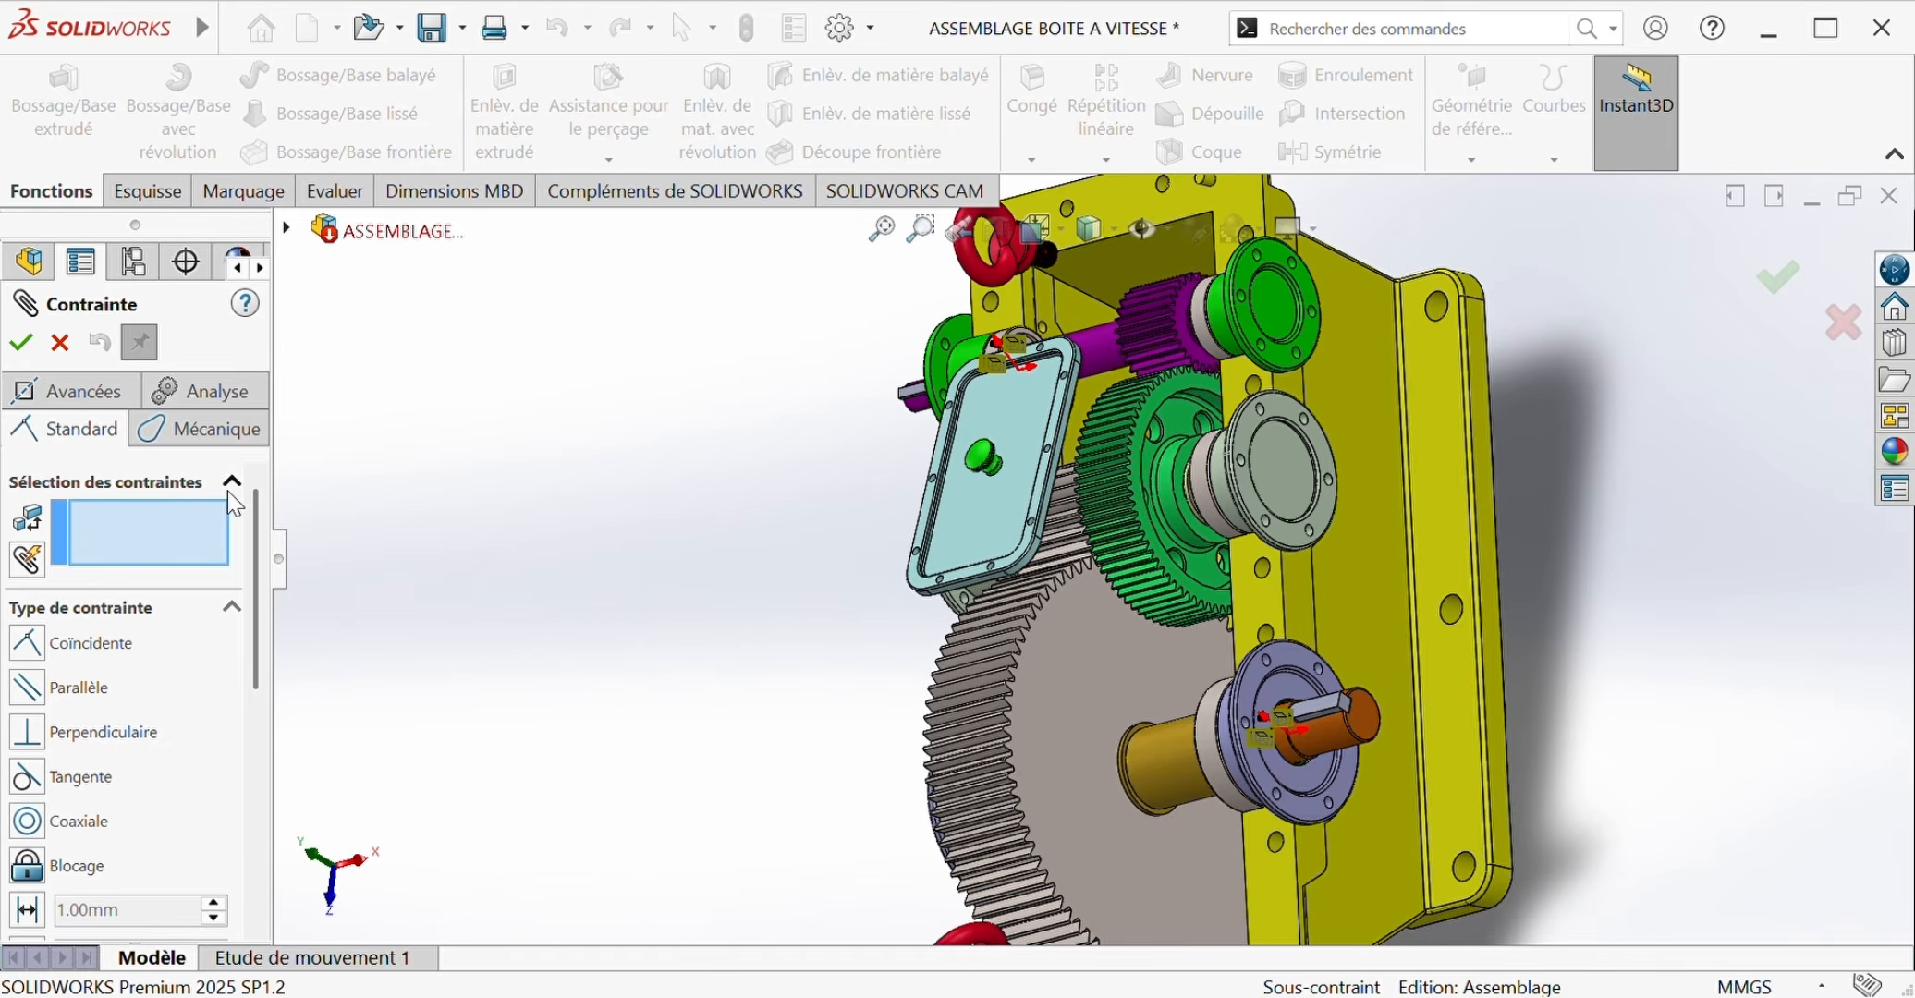
left_click(238, 440)
left_click(26, 777)
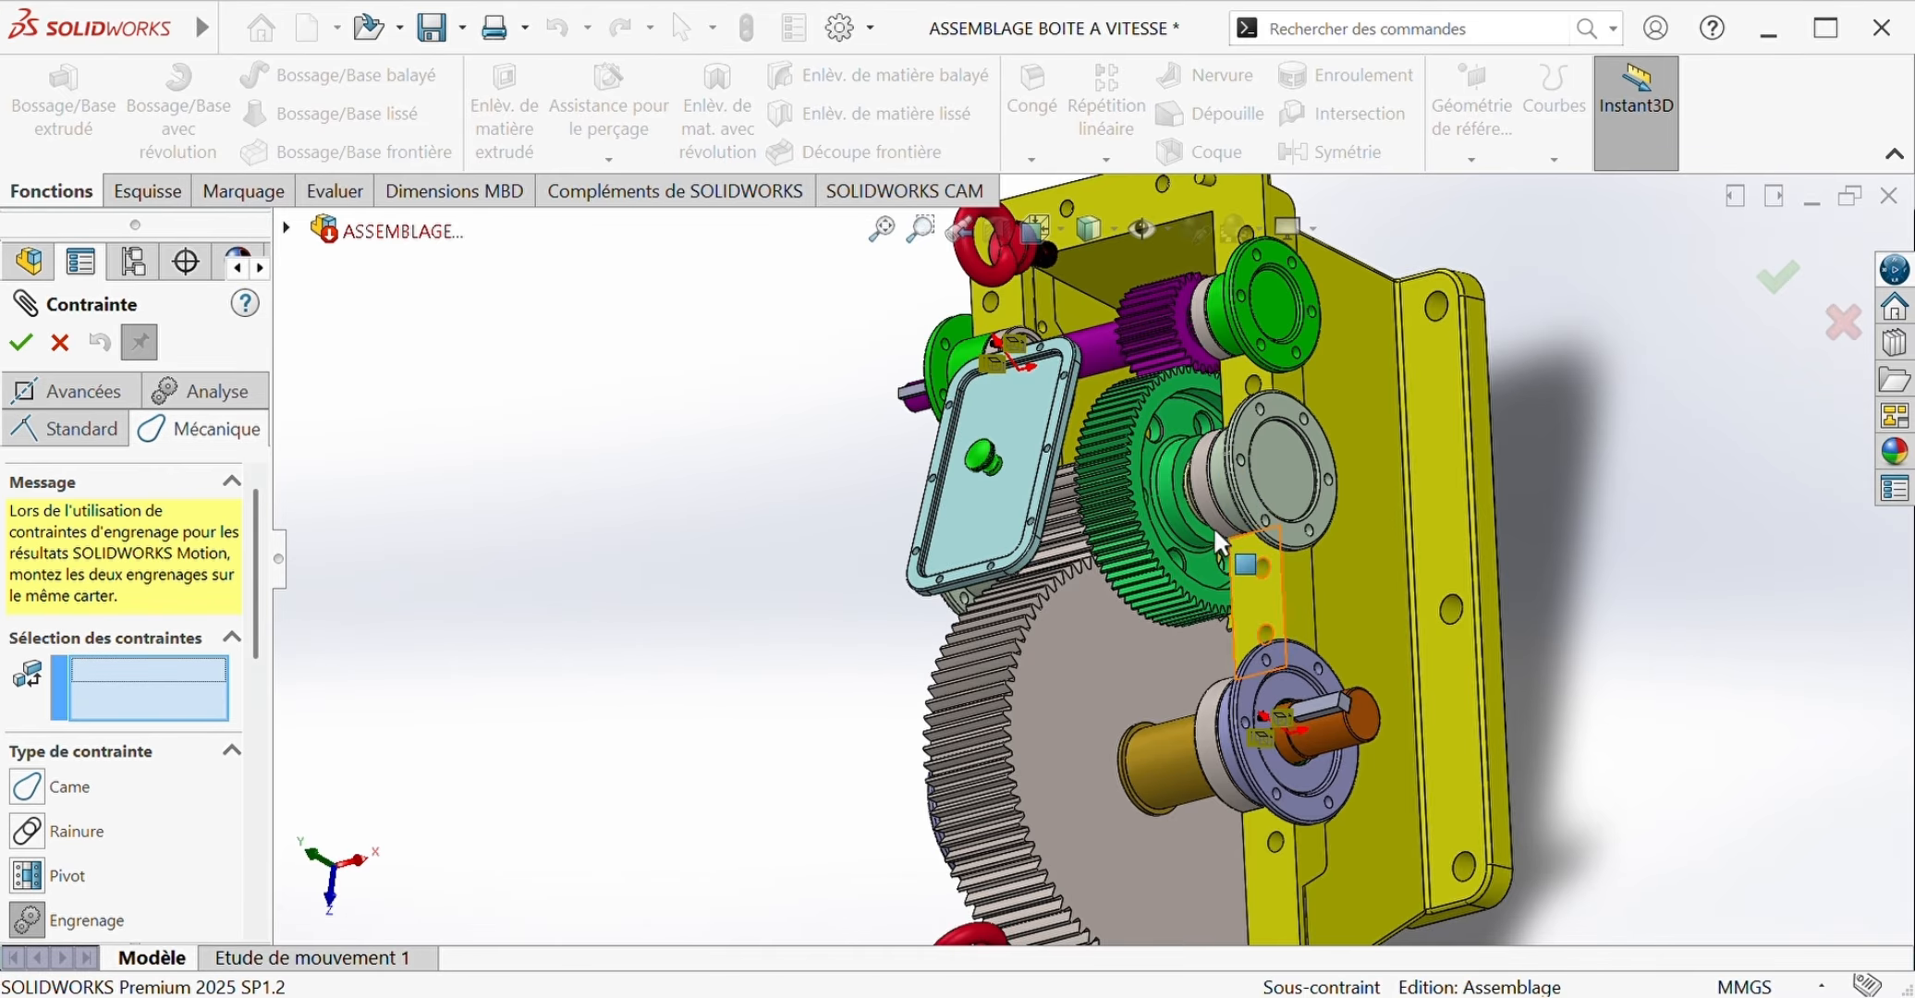
Step: Select the circular edge on the green gear's side face and set its tooth value to 72
left_click(1150, 485)
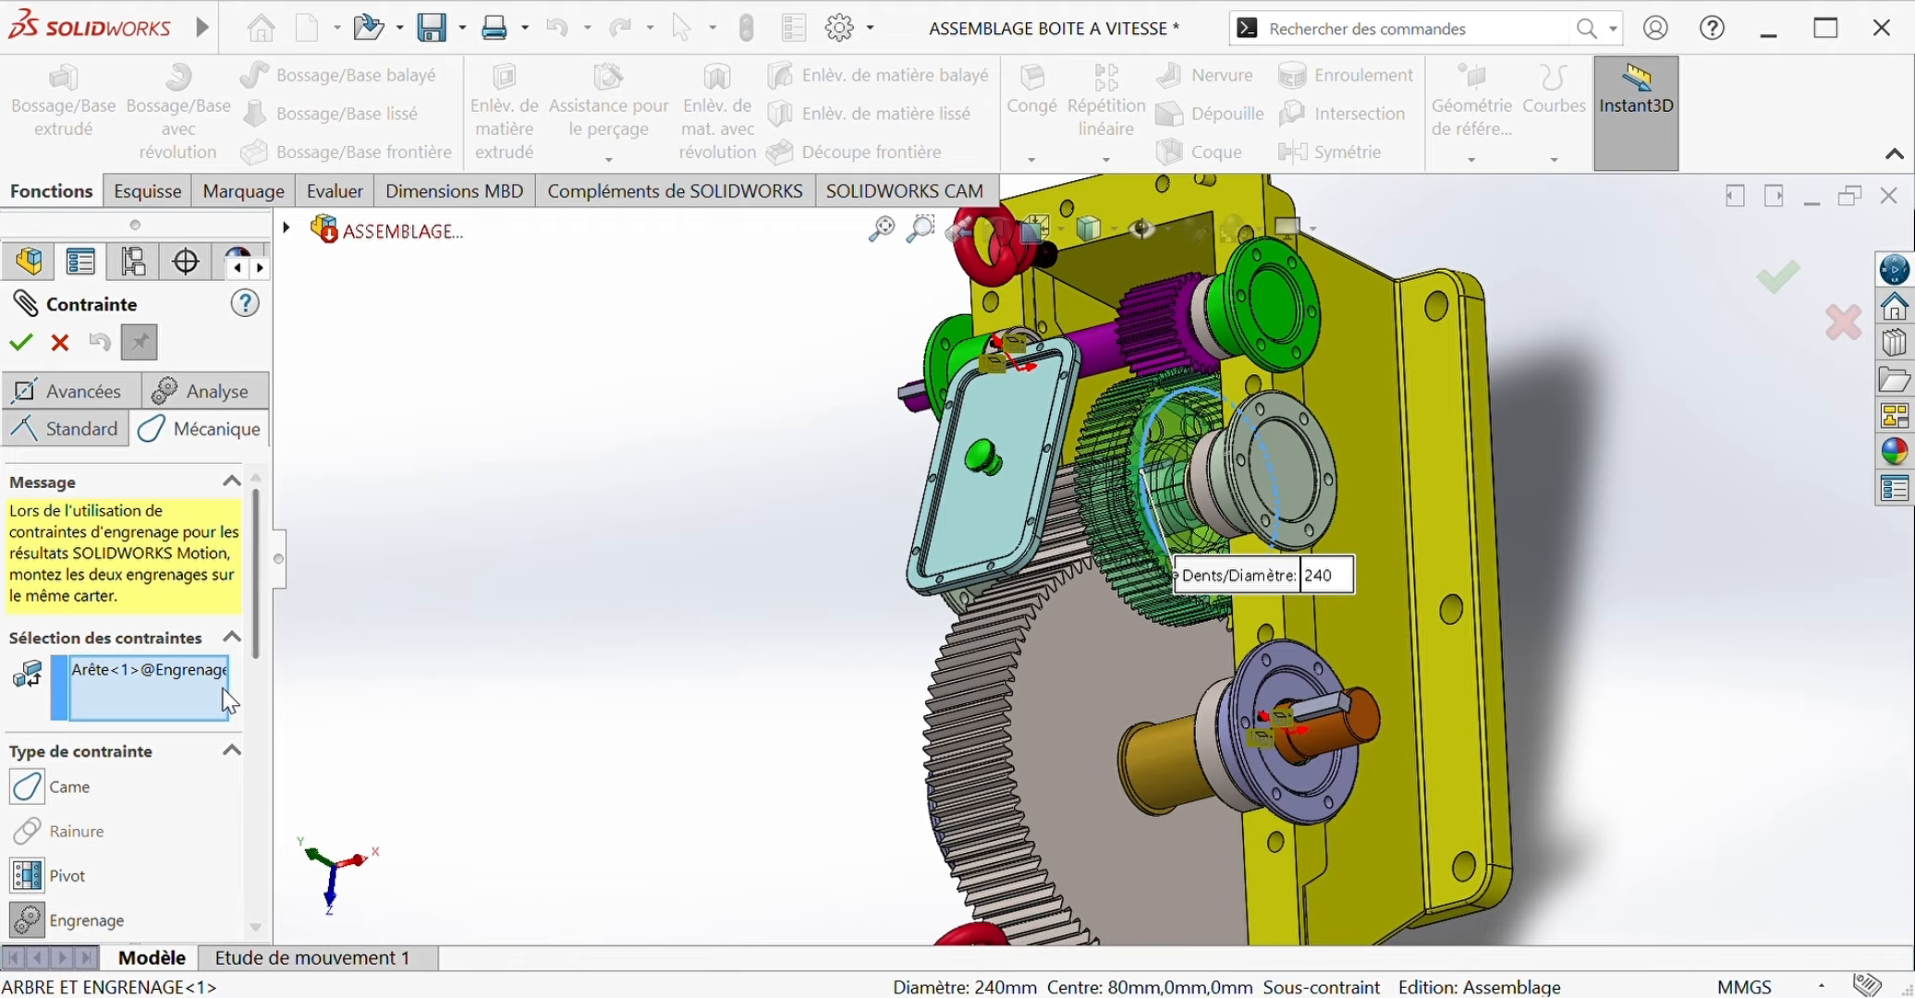
scroll(257, 712, "down", 5)
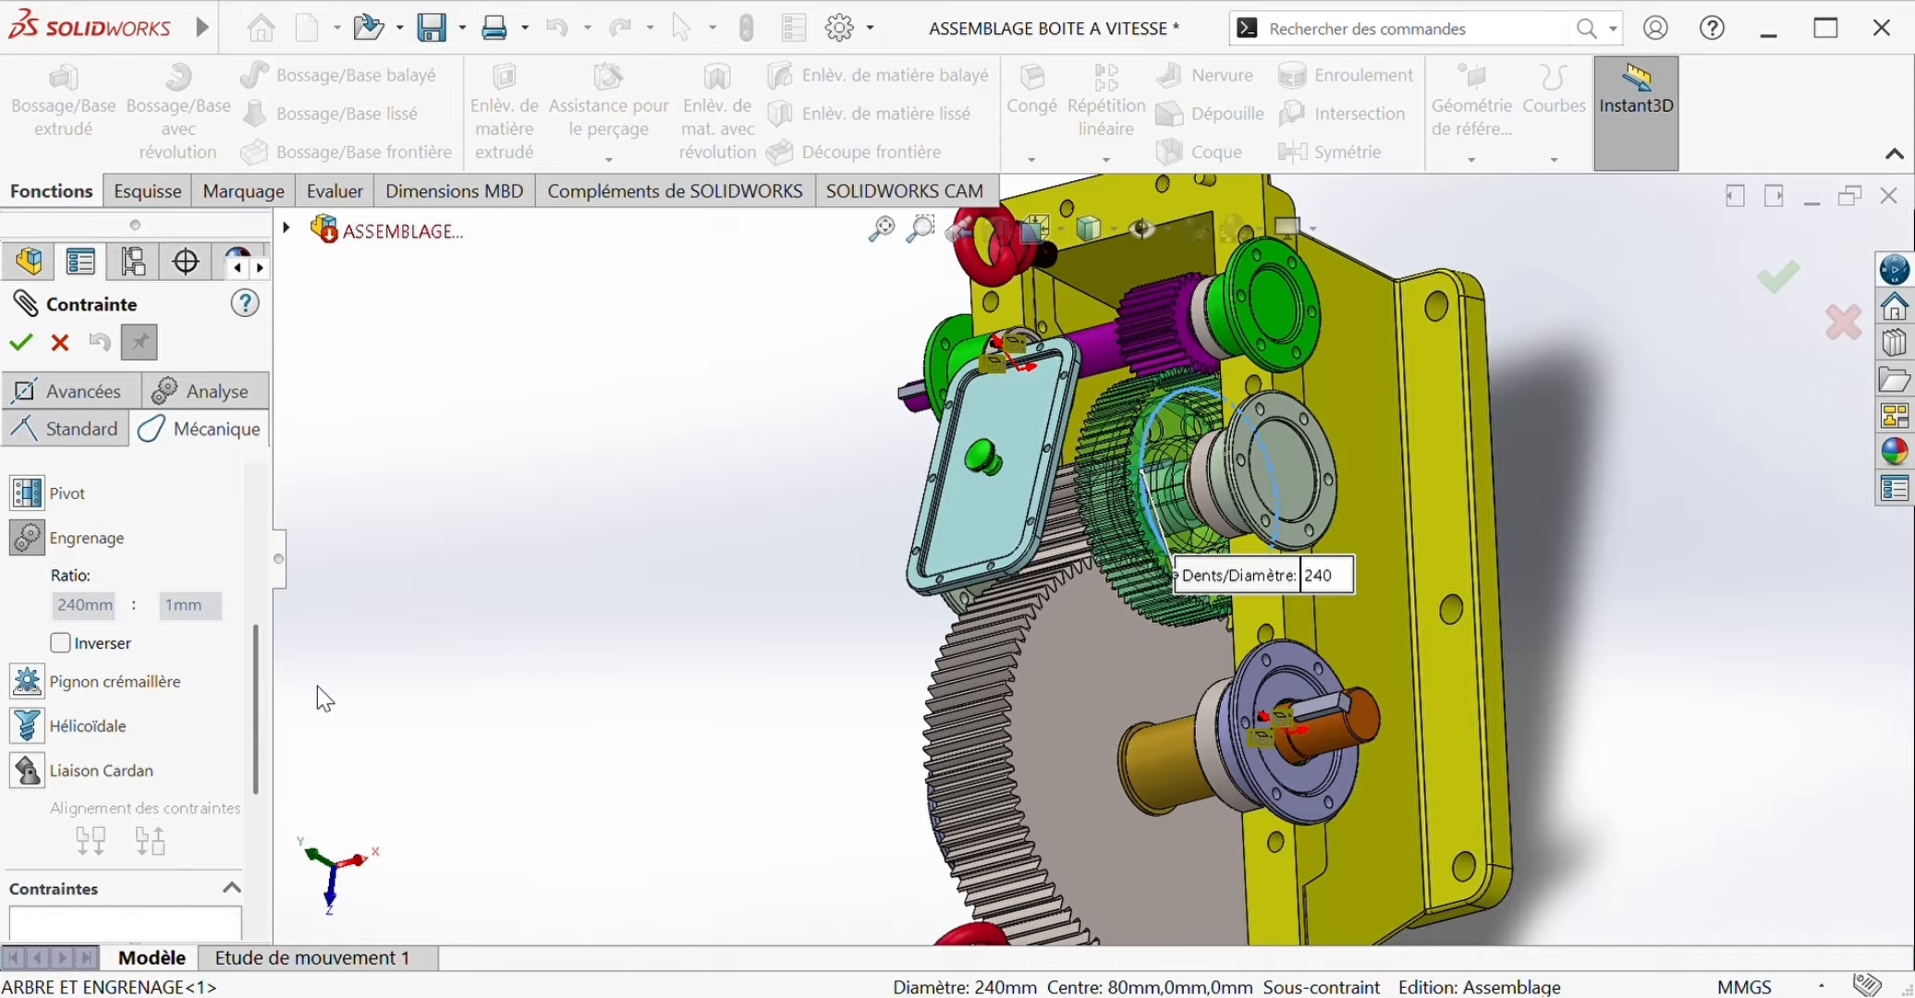
left_click(1322, 576)
type("72")
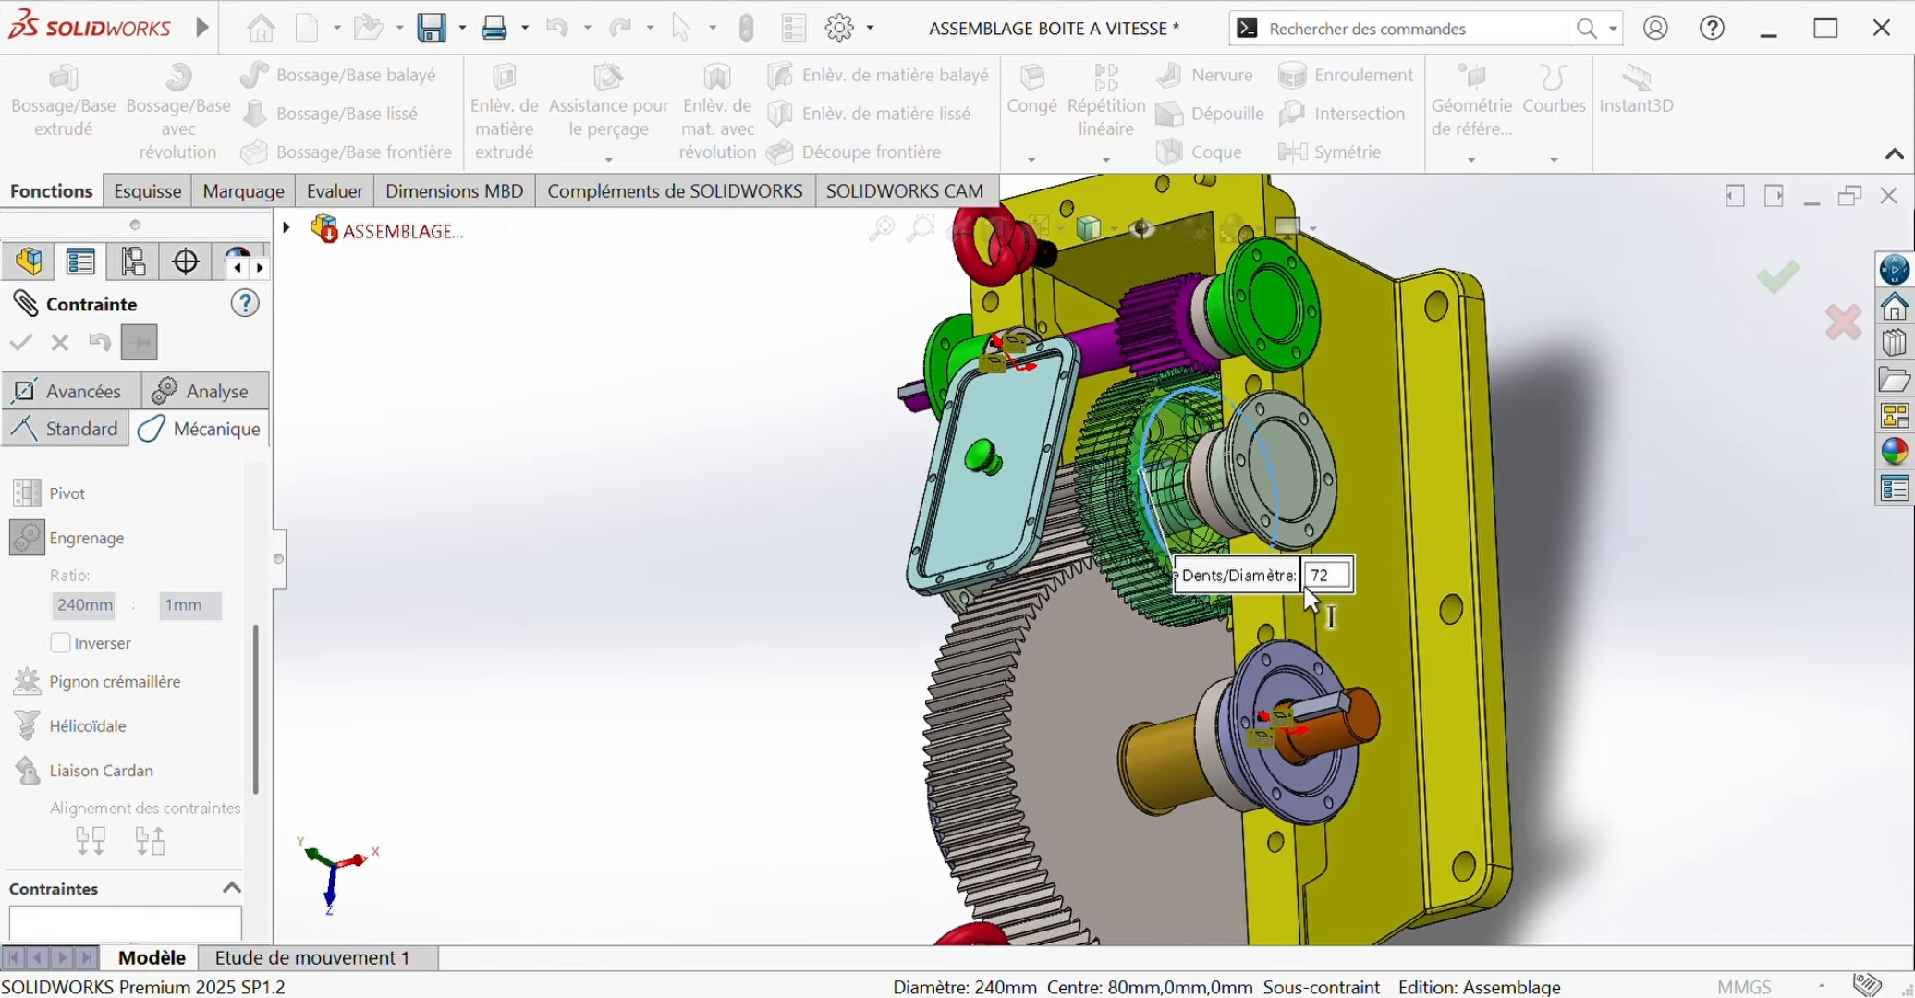
Step: Select the circular edge beside the purple pinion, set its tooth value to 28, and accept the gear mate
left_click(1190, 329)
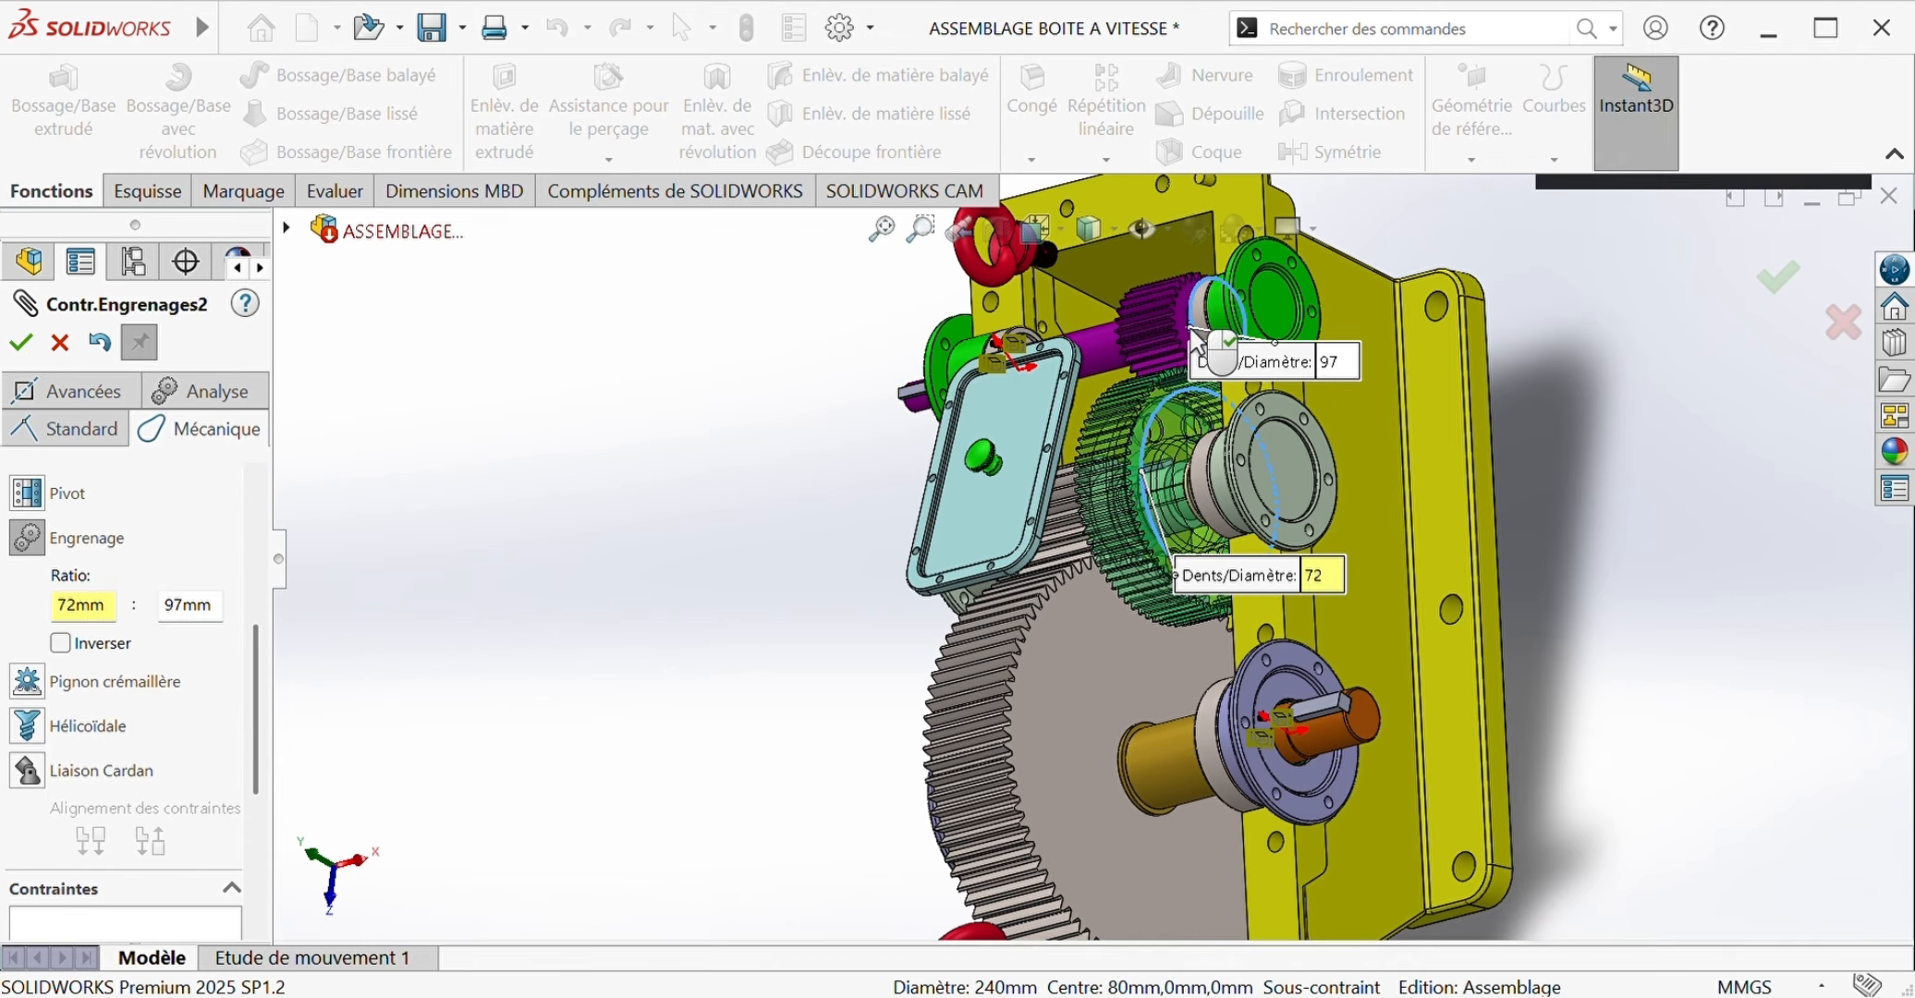
left_click(1336, 362)
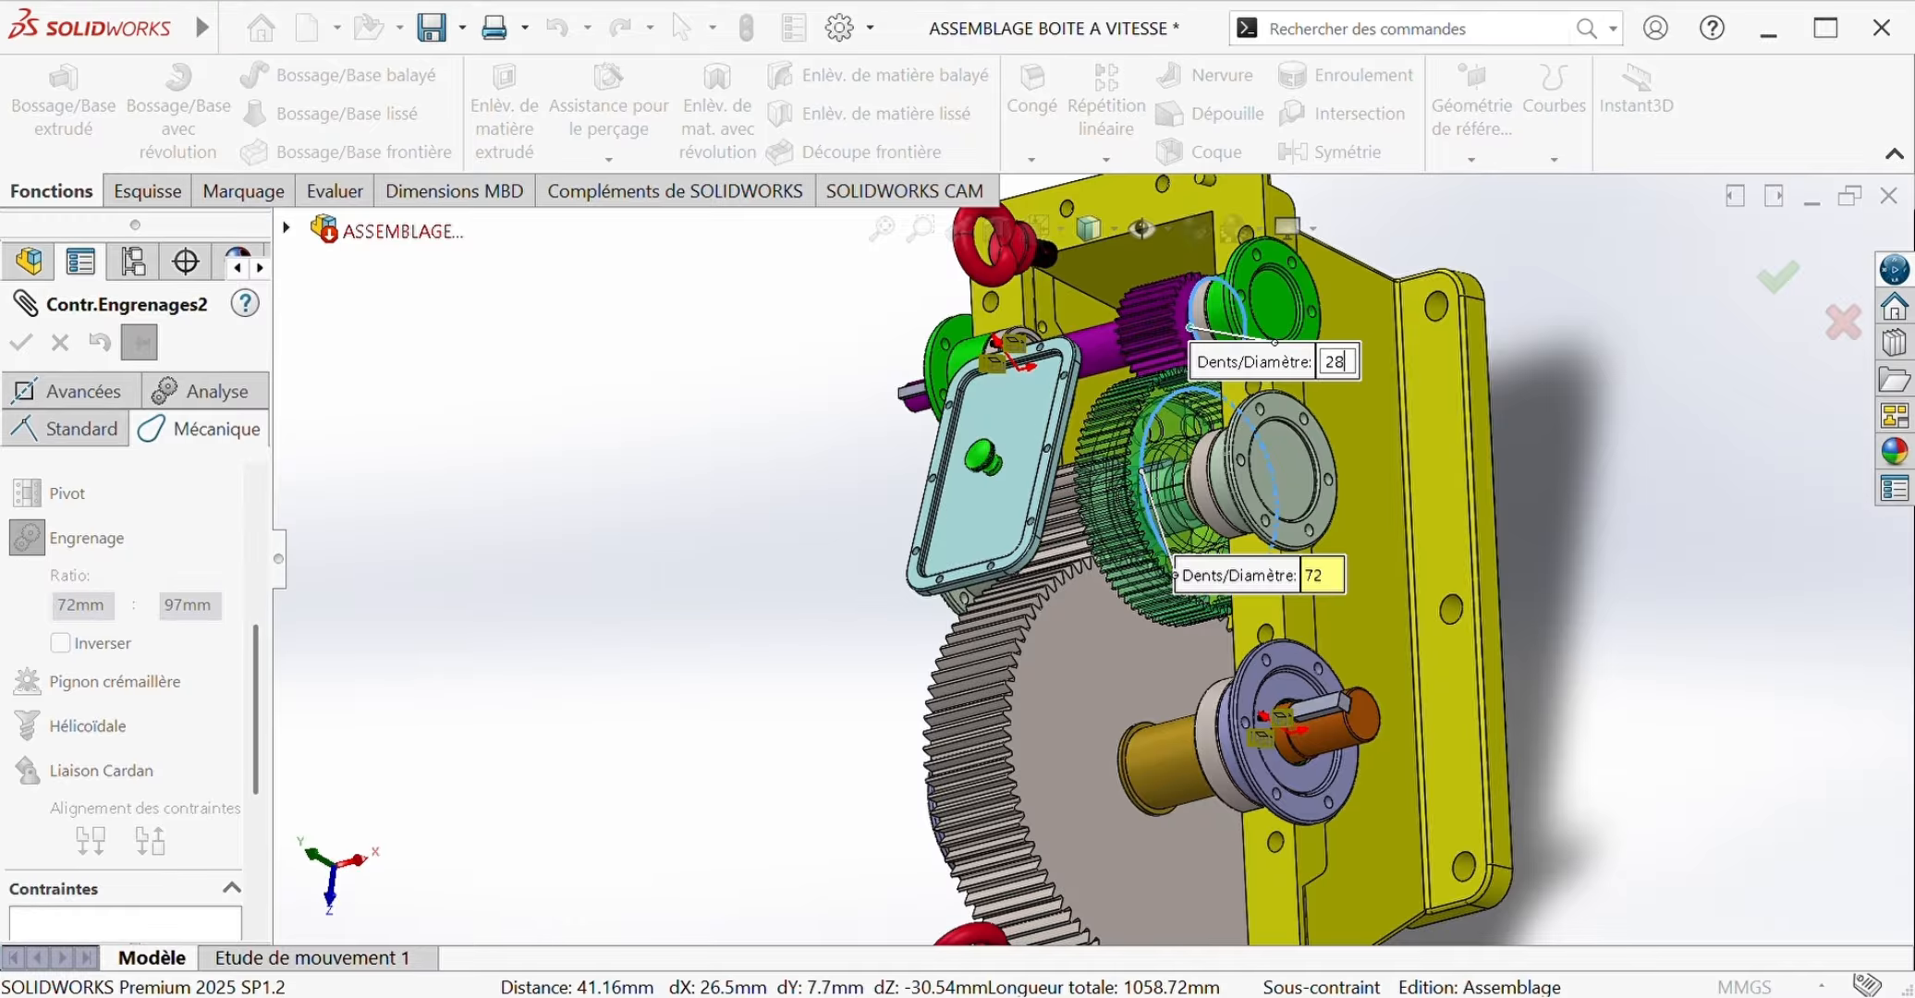
key("Return")
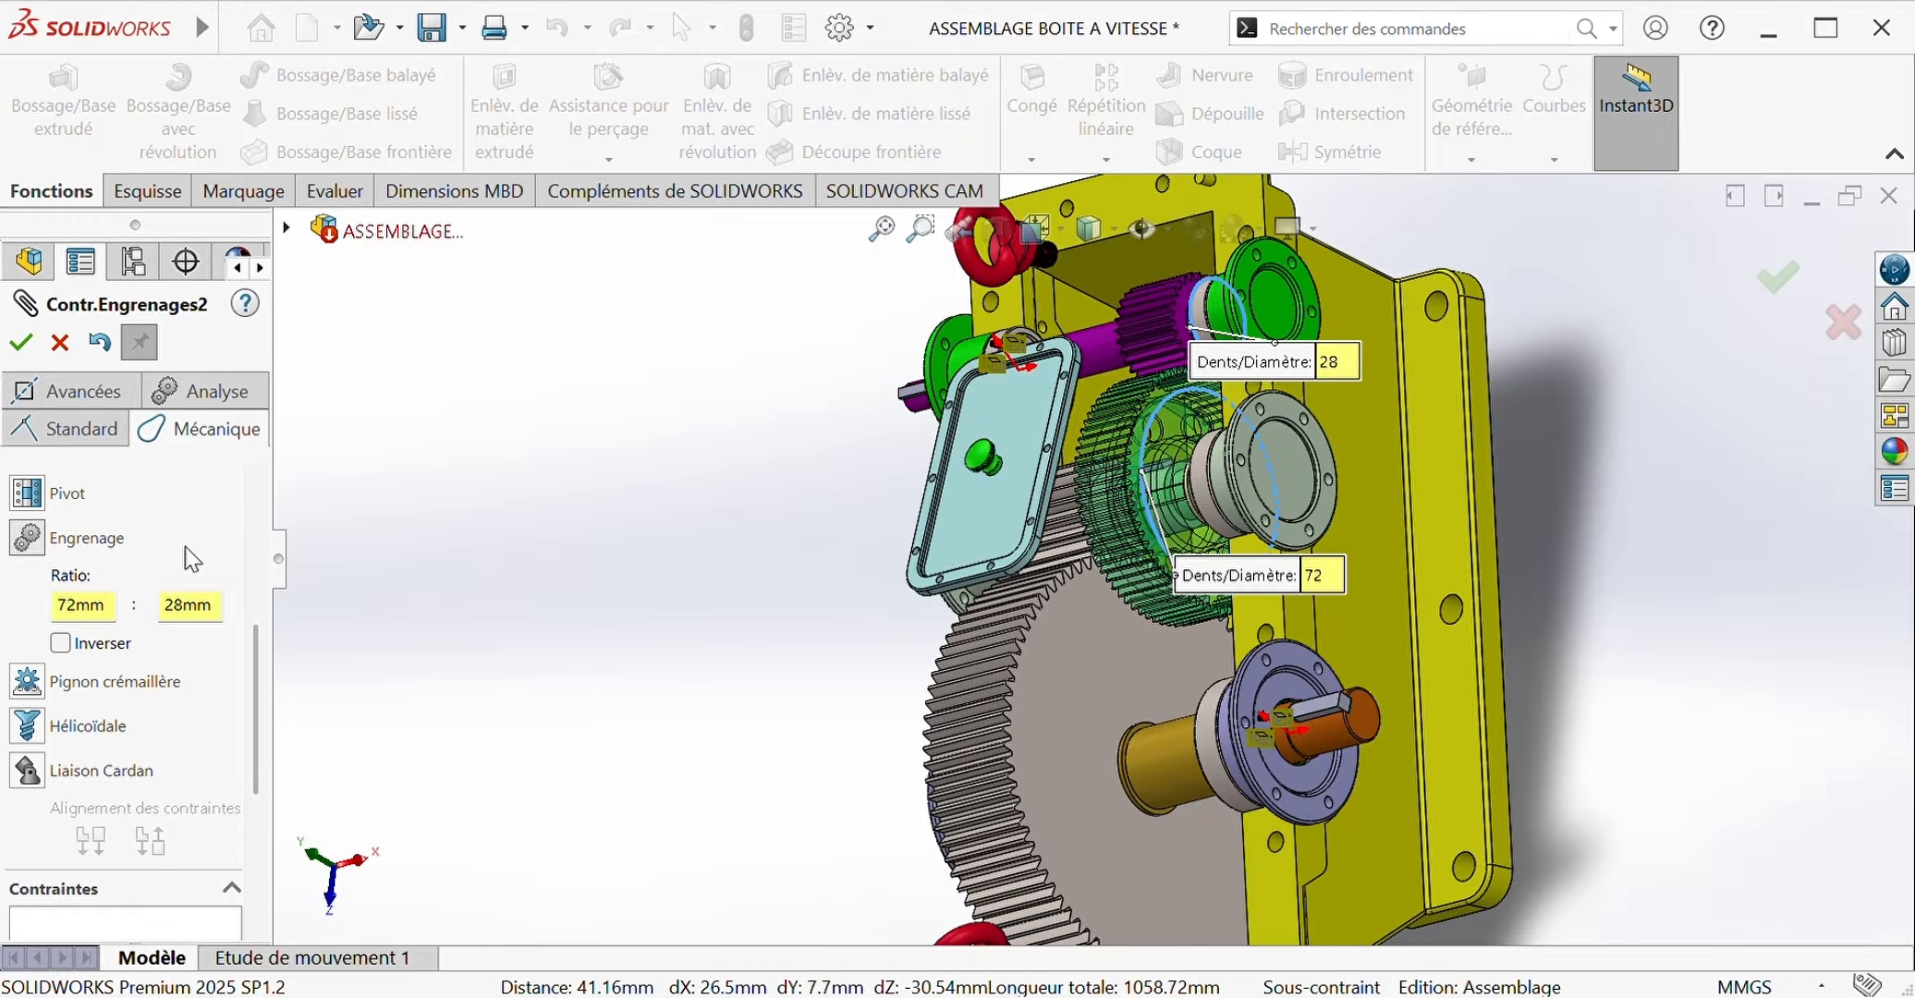
left_click(22, 343)
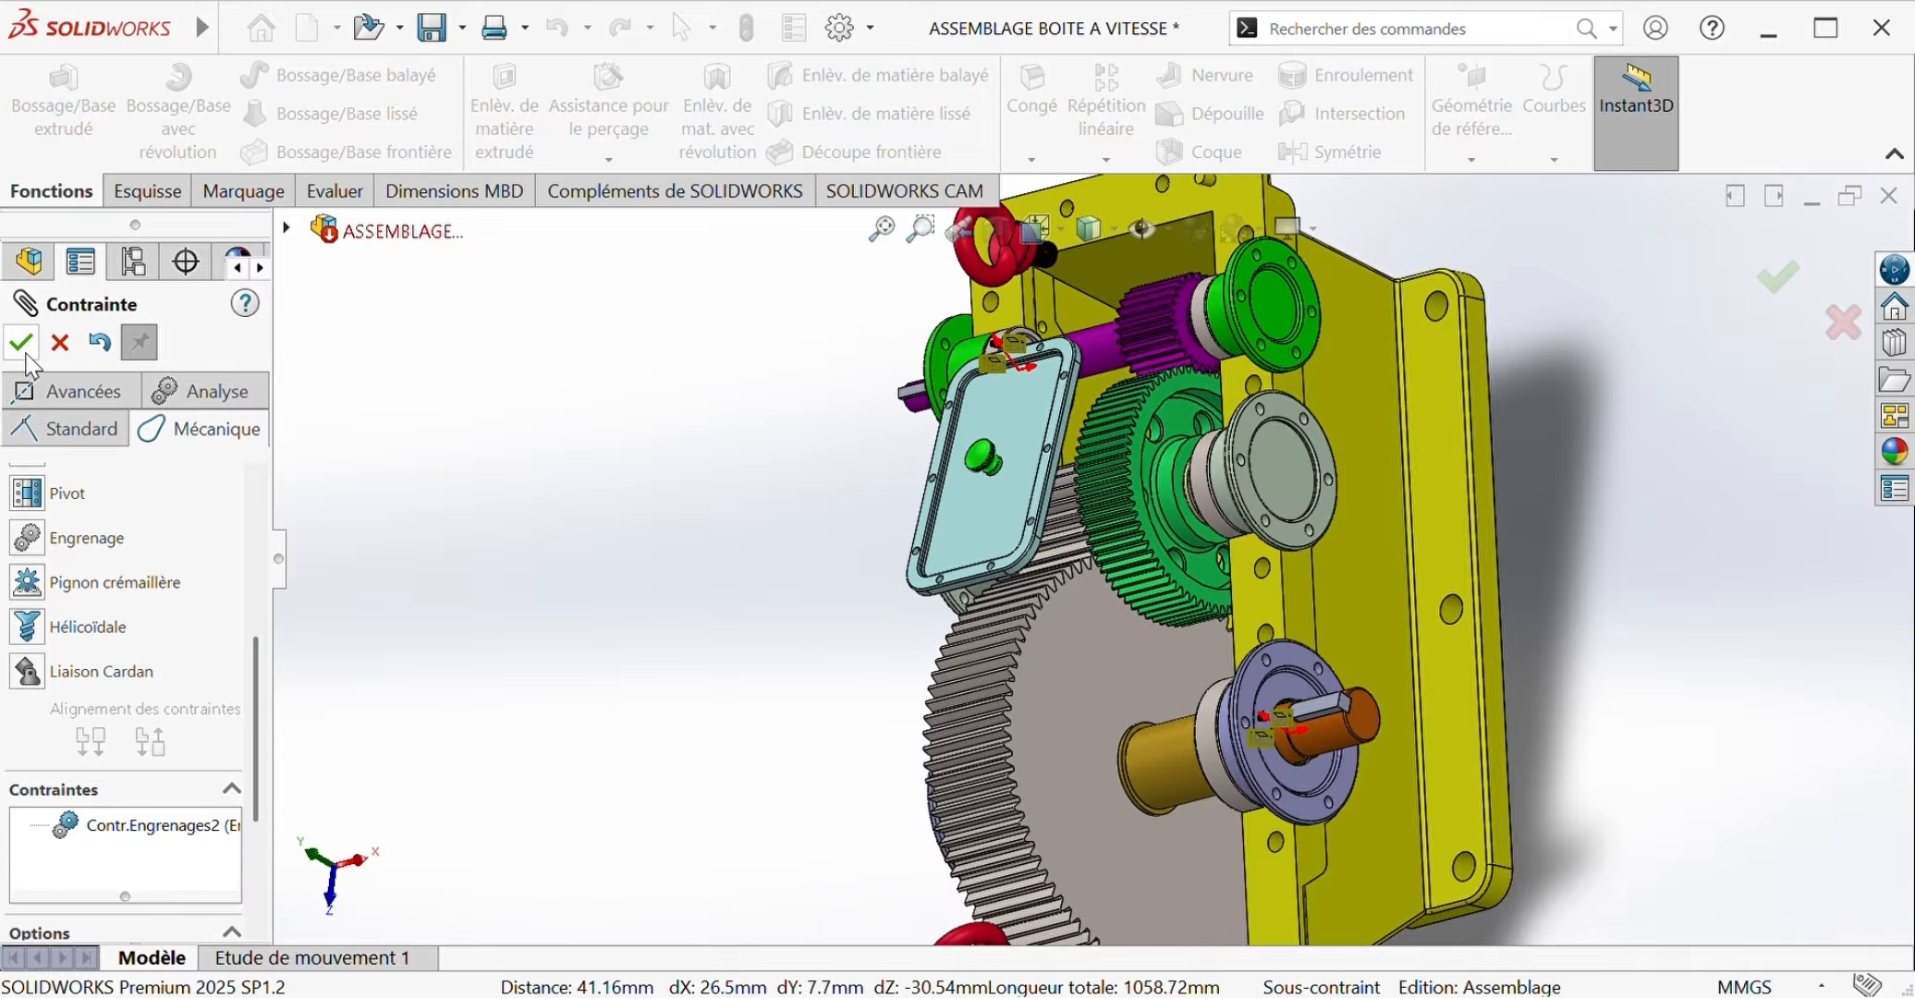
left_click(22, 343)
middle_click_drag(394, 493, 1054, 326)
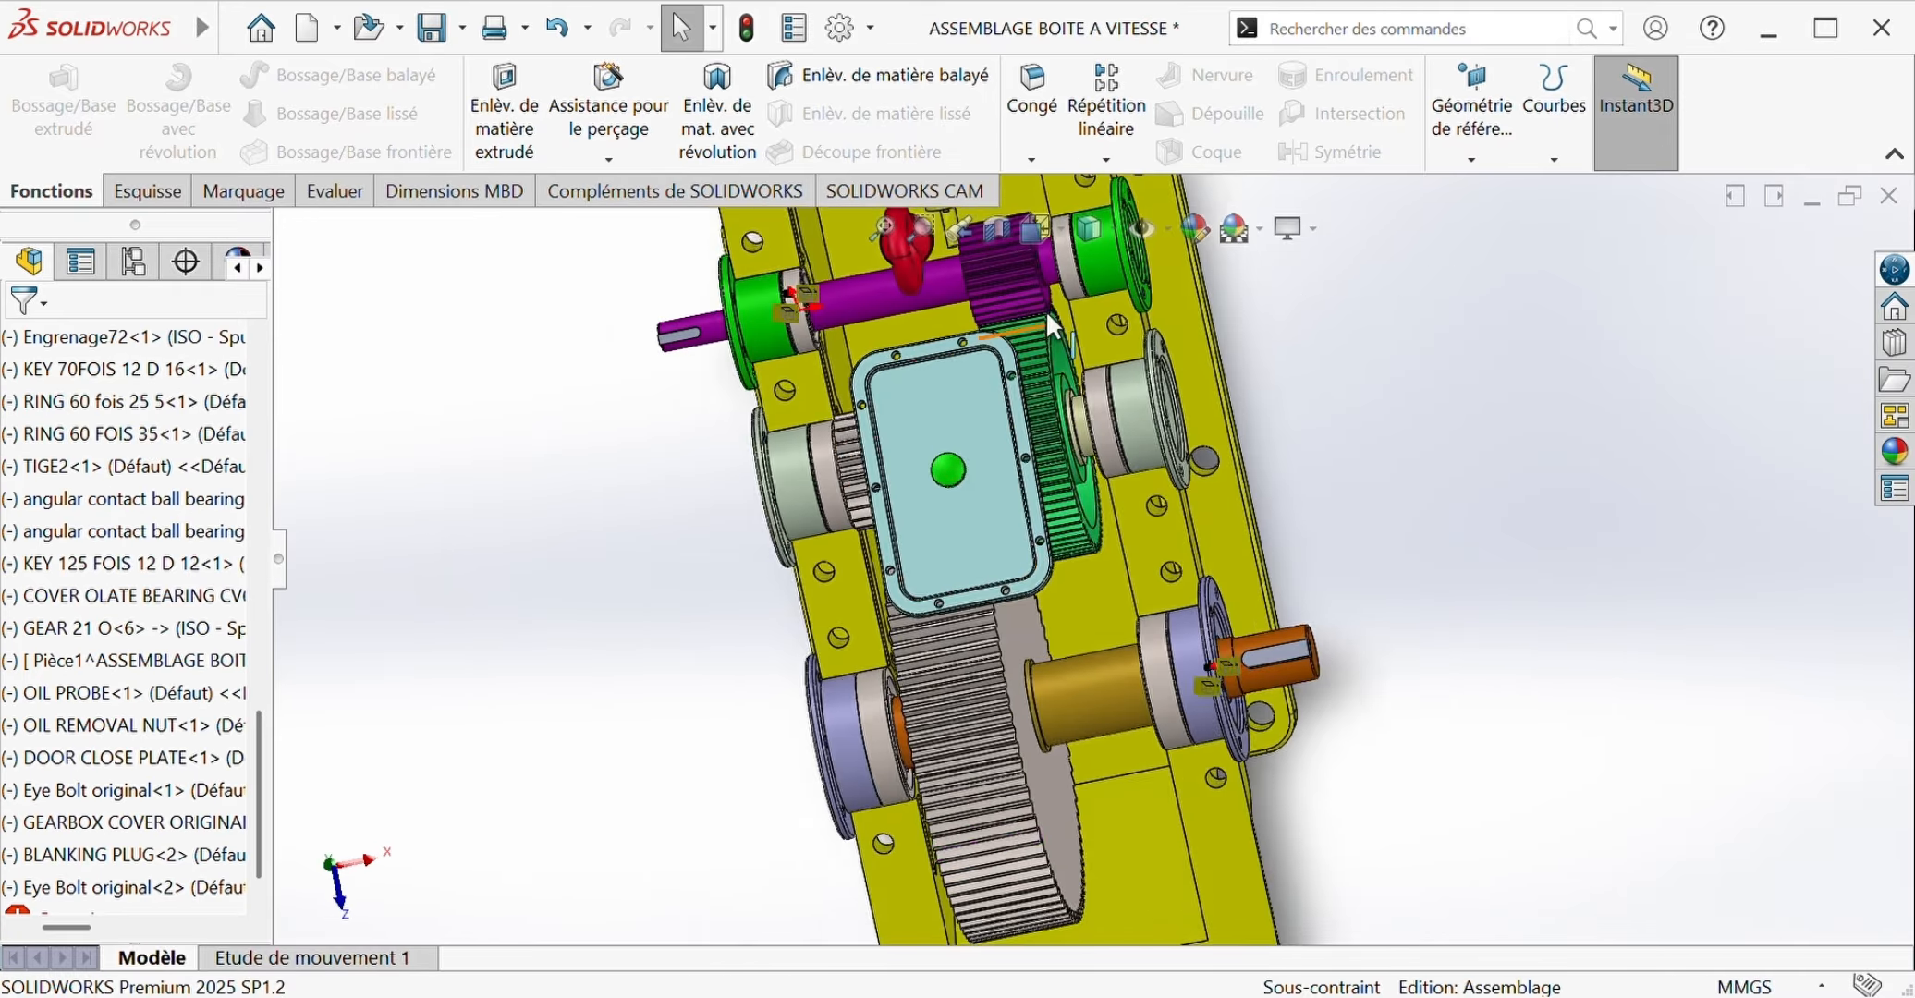
scroll(1049, 319, "down", 5)
middle_click_drag(1544, 436, 1441, 482)
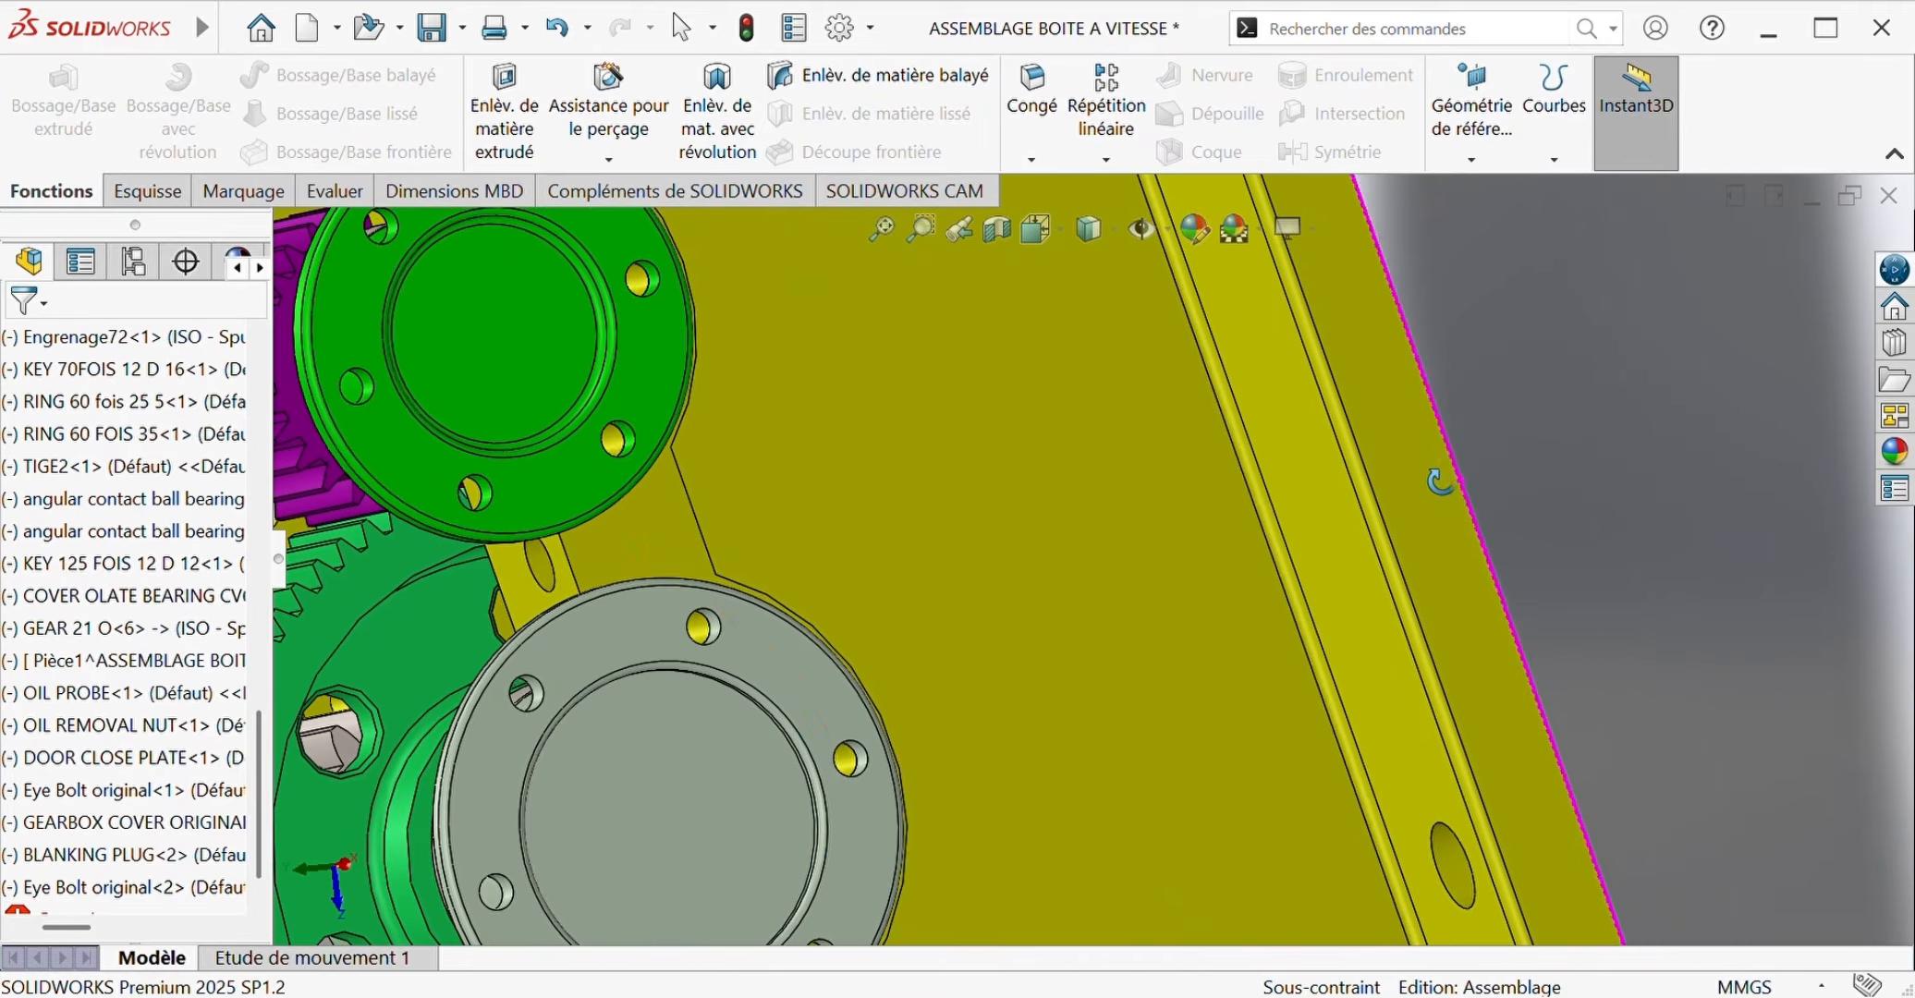
scroll(418, 536, "down", 8)
scroll(673, 552, "up", 4)
middle_click_drag(672, 527, 928, 587)
scroll(928, 586, "up", 6)
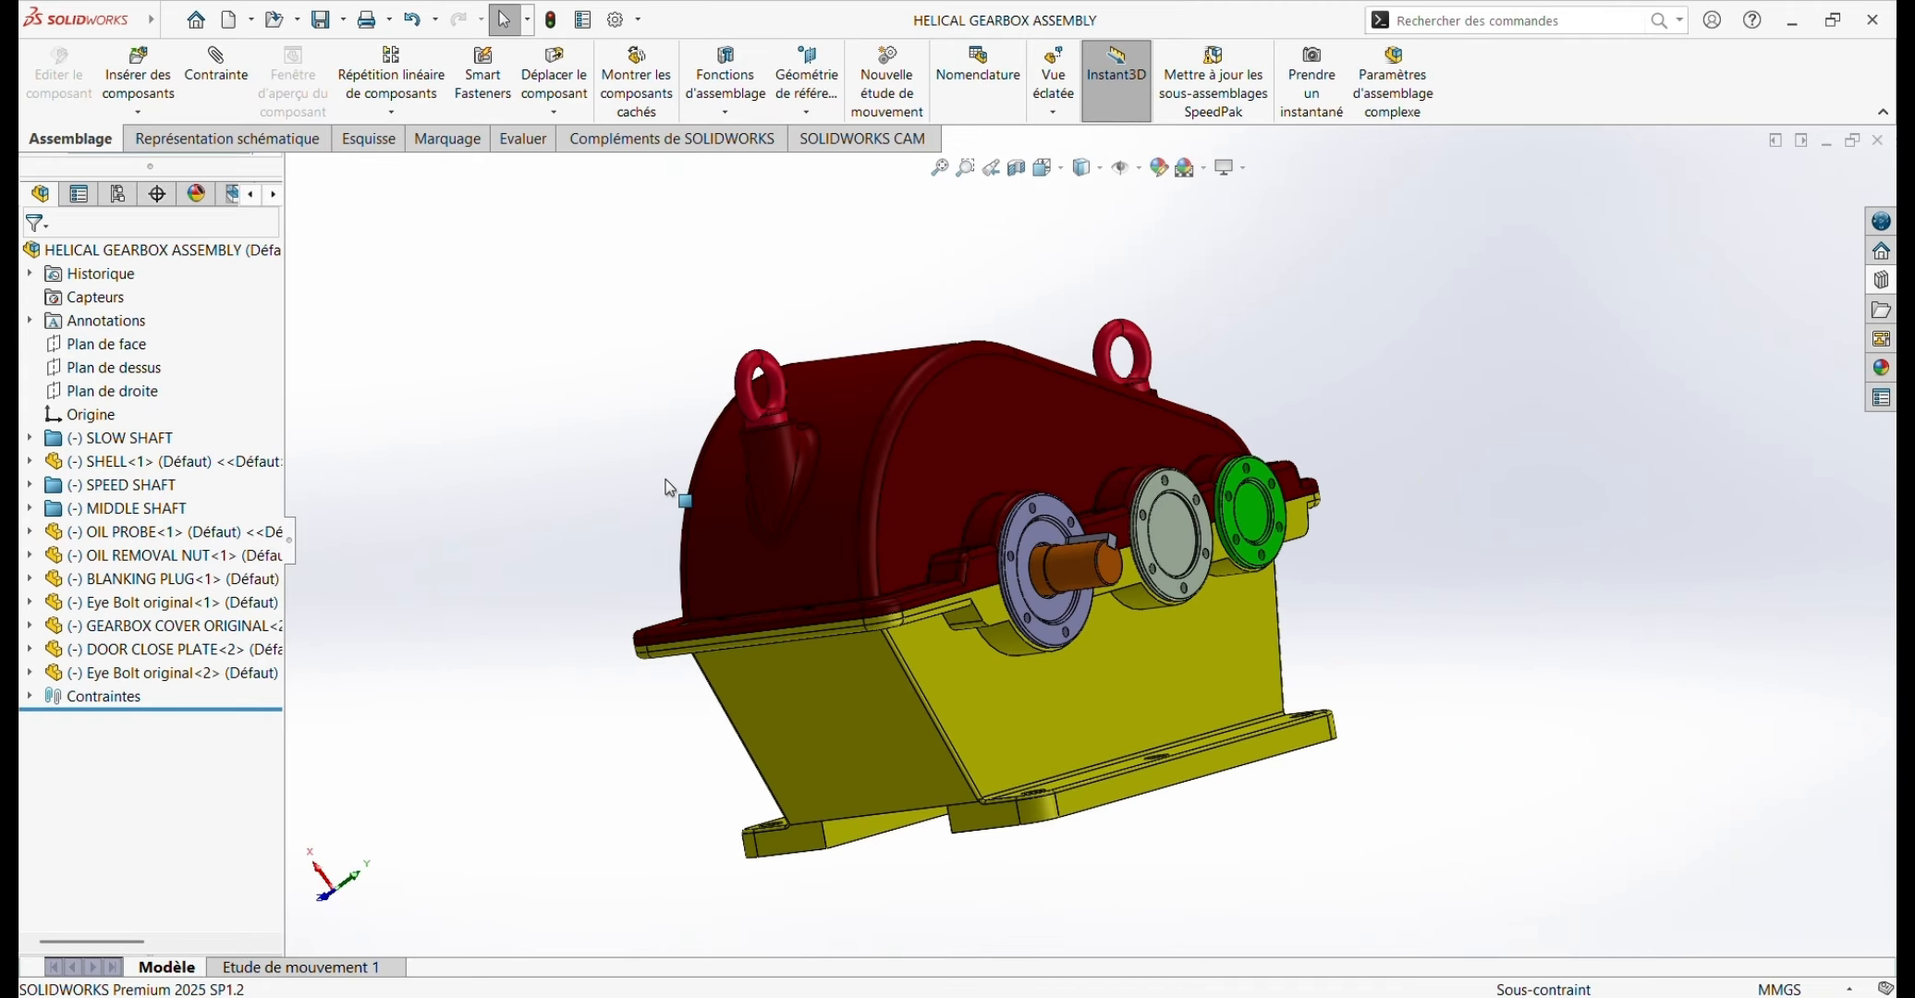
Step: Hide the dark red gearbox cover in the helical gearbox assembly to expose the gears and shafts
scroll(685, 467, "down", 3)
scroll(955, 517, "up", 3)
middle_click_drag(1094, 257, 1293, 418)
left_click(1301, 422)
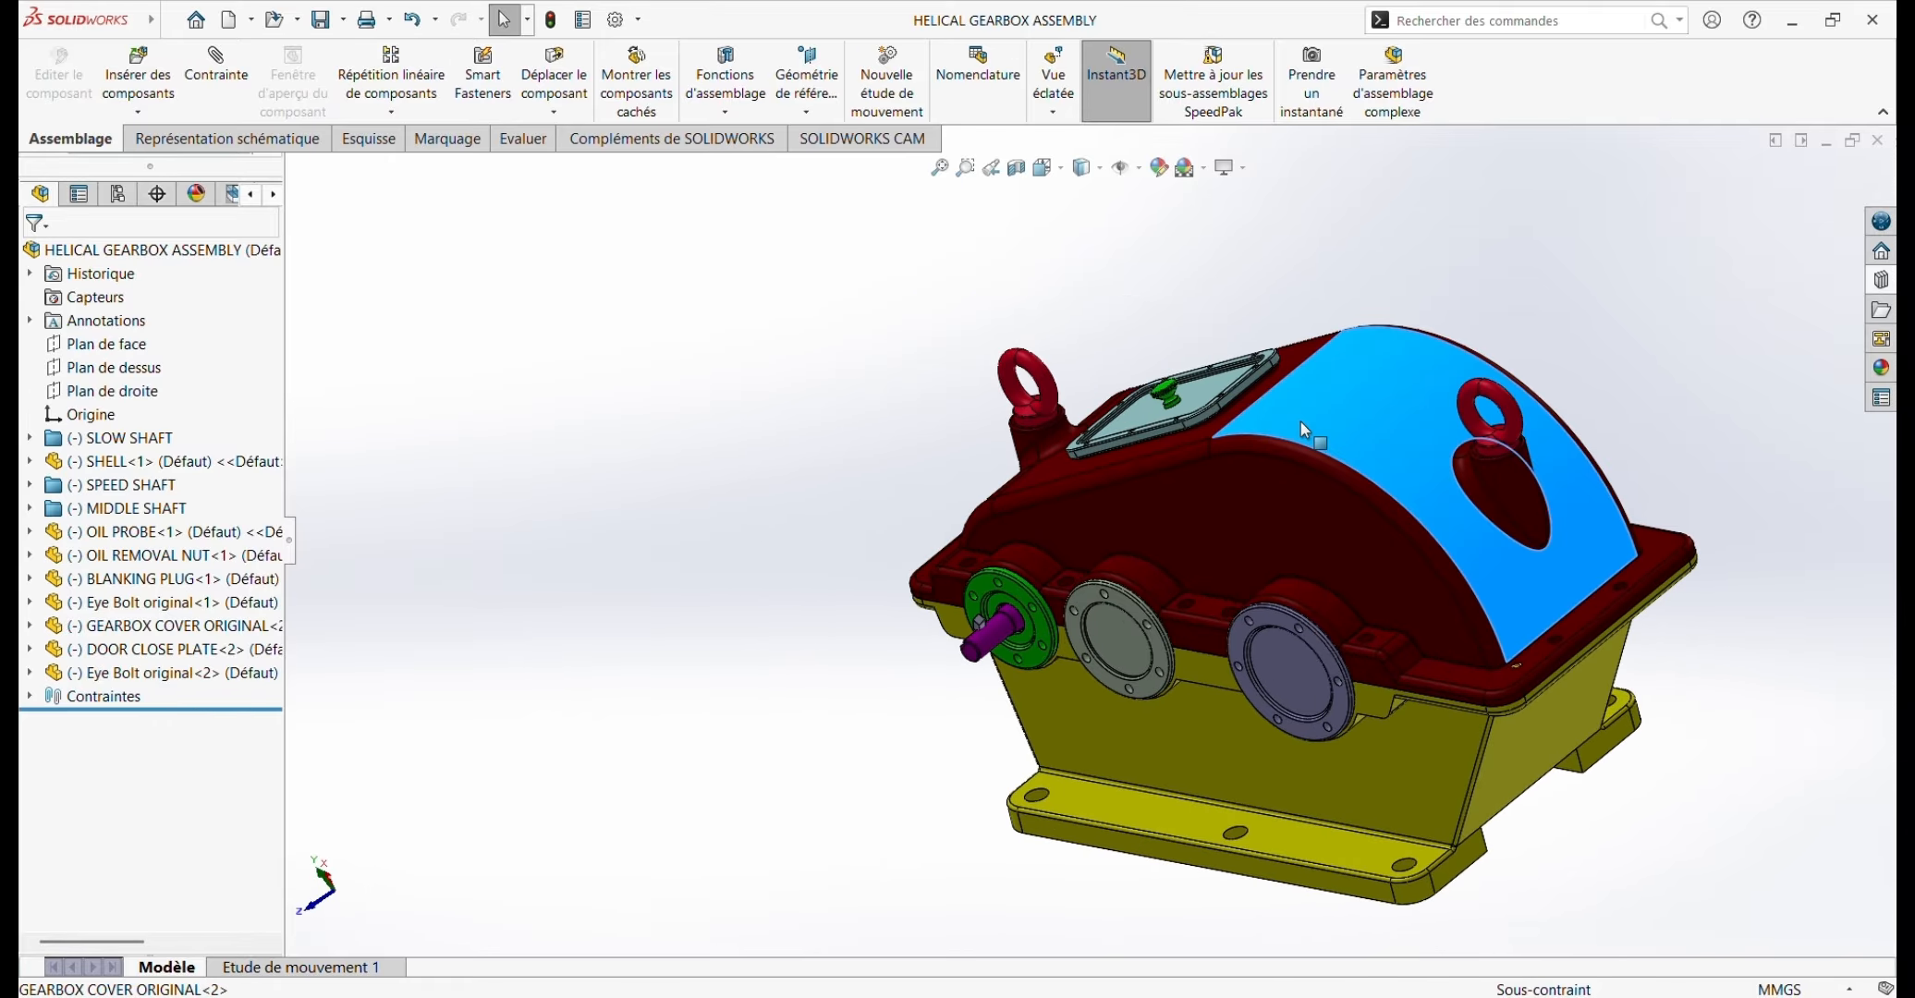
left_click(1444, 231)
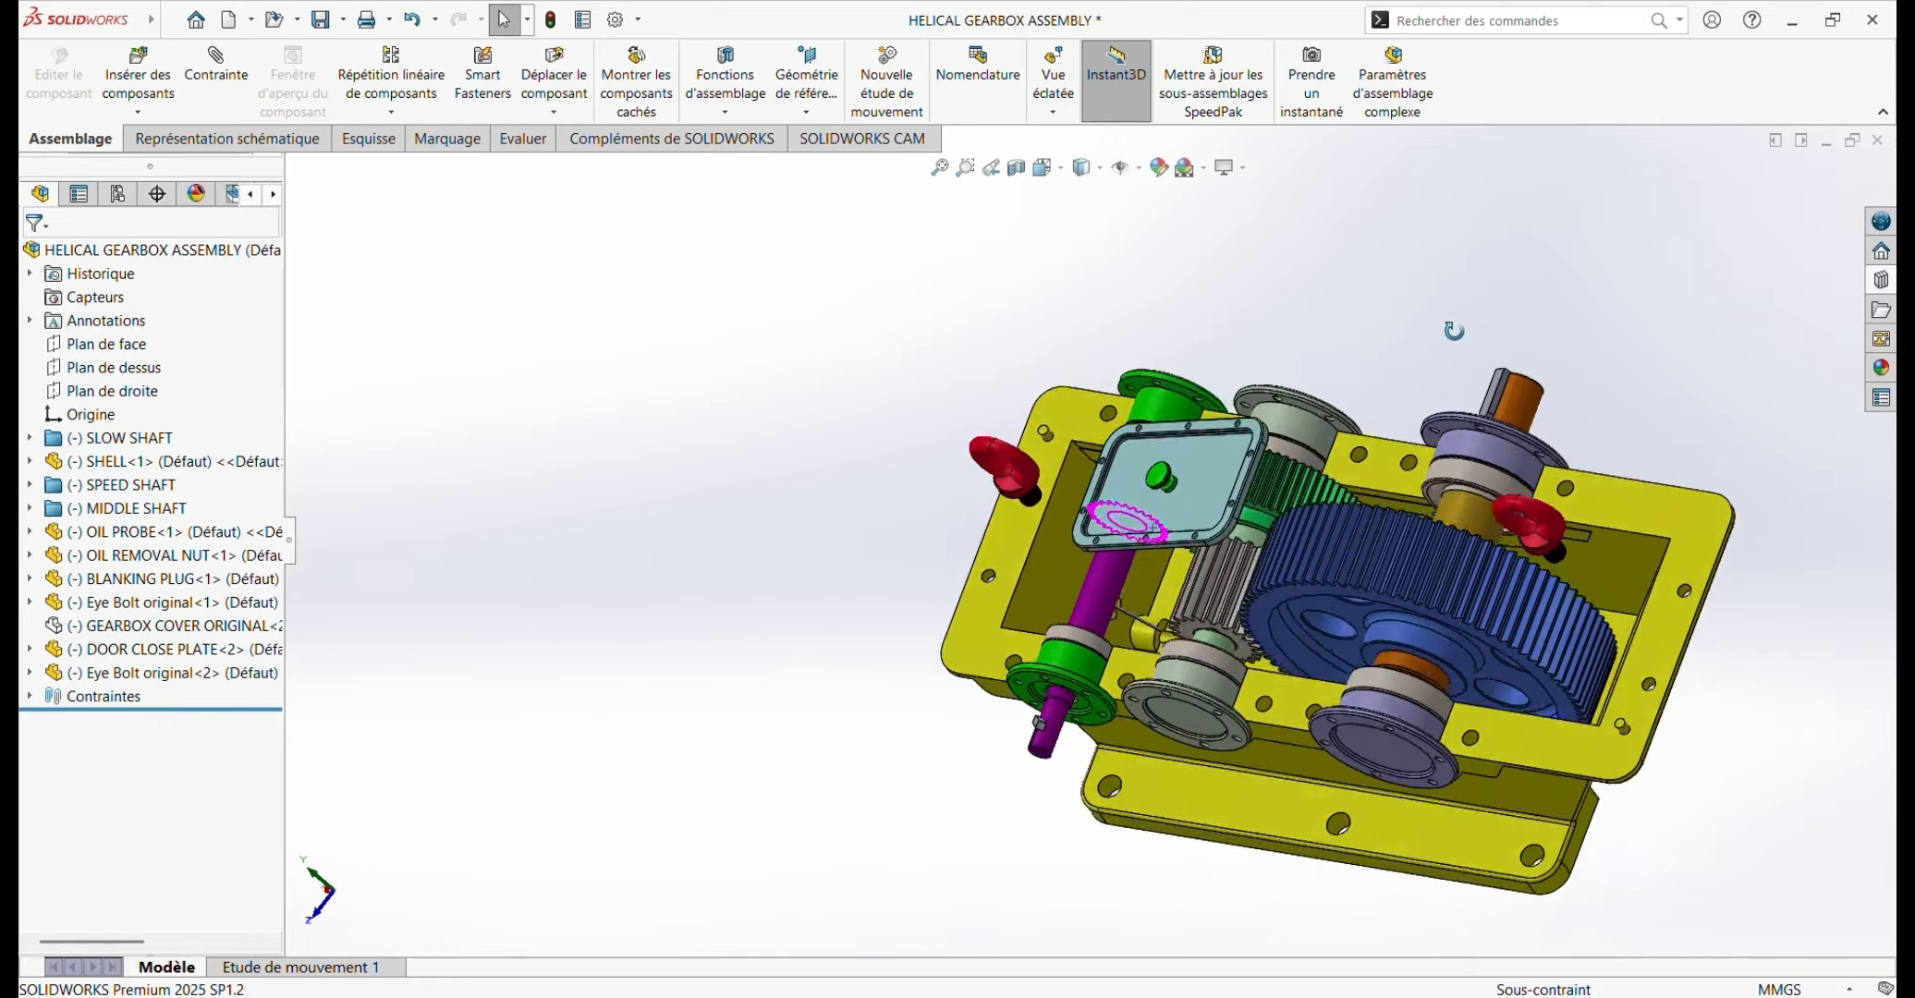